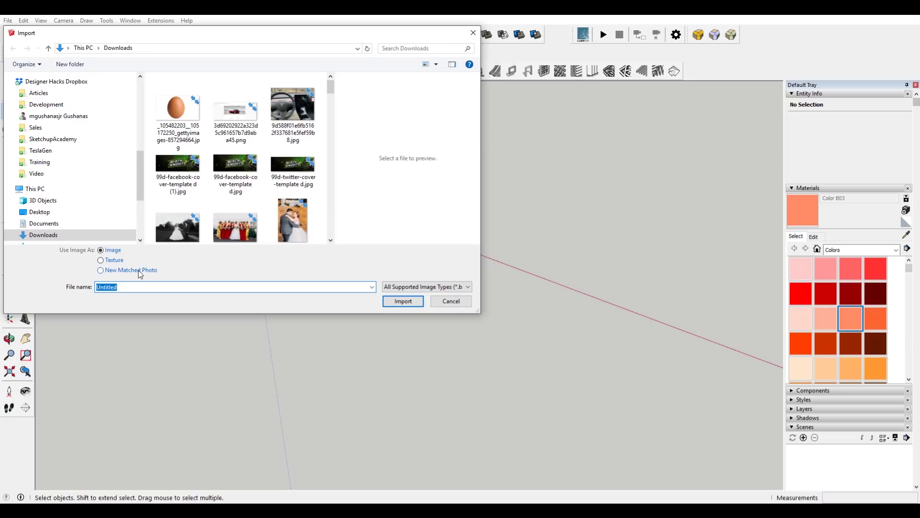
- Import tra3670.jpg from the Desktop as an image and place it flat on the ground starting at the origin
click(40, 212)
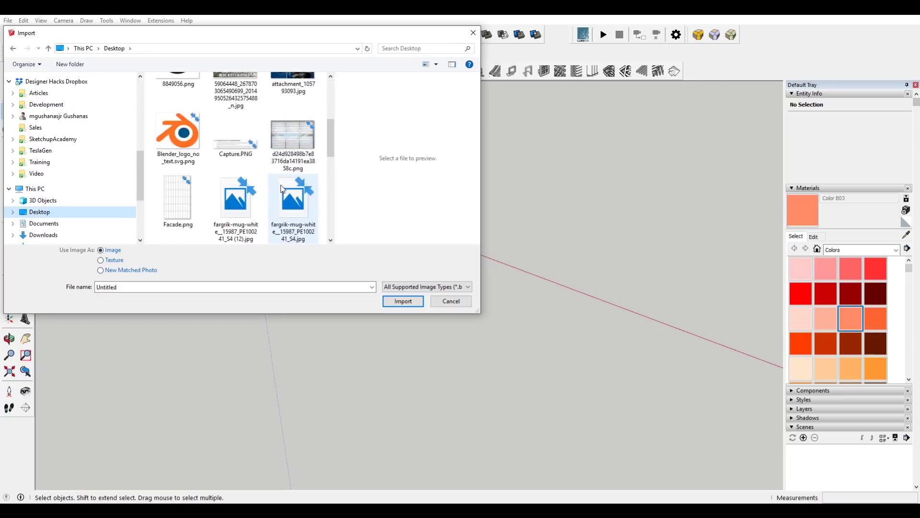
scroll(297, 203, down, 3)
click(235, 218)
double_click(234, 218)
click(244, 166)
click(590, 223)
- Rotate the tire image upright about the red axis at the origin
middle_drag(460, 183, 584, 206)
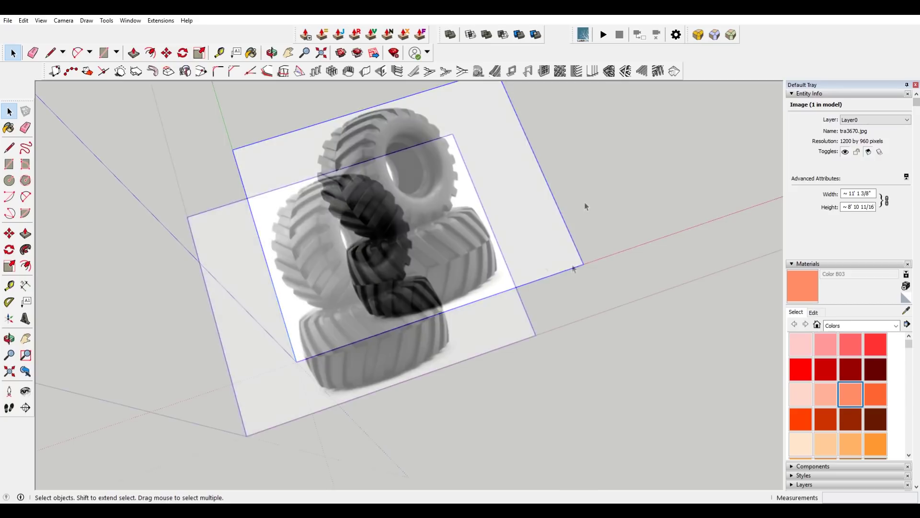
middle_drag(475, 274, 476, 263)
middle_drag(397, 265, 434, 233)
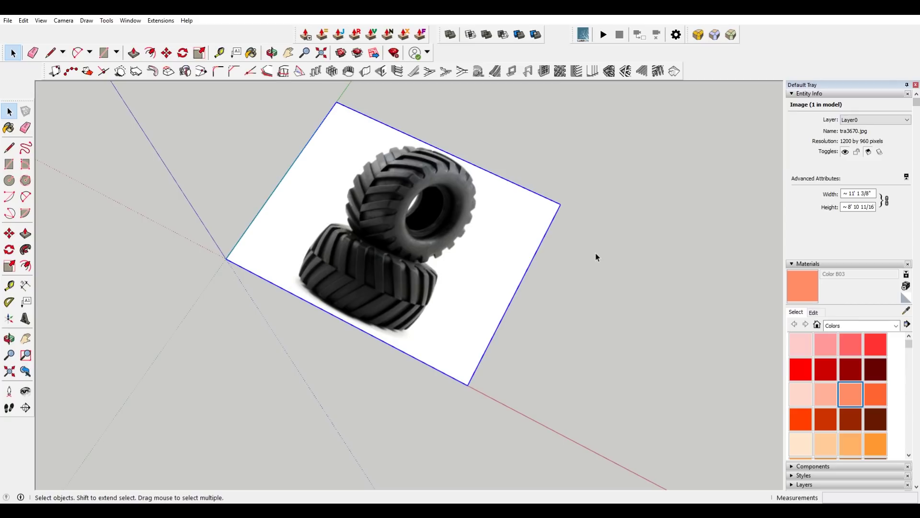
scroll(596, 258, up, 2)
middle_drag(516, 249, 641, 220)
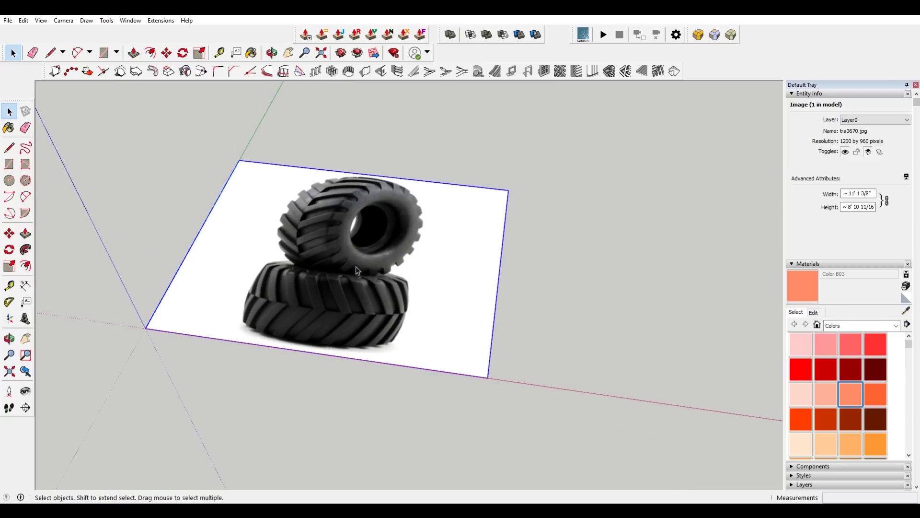
key(q)
drag(146, 327, 151, 320)
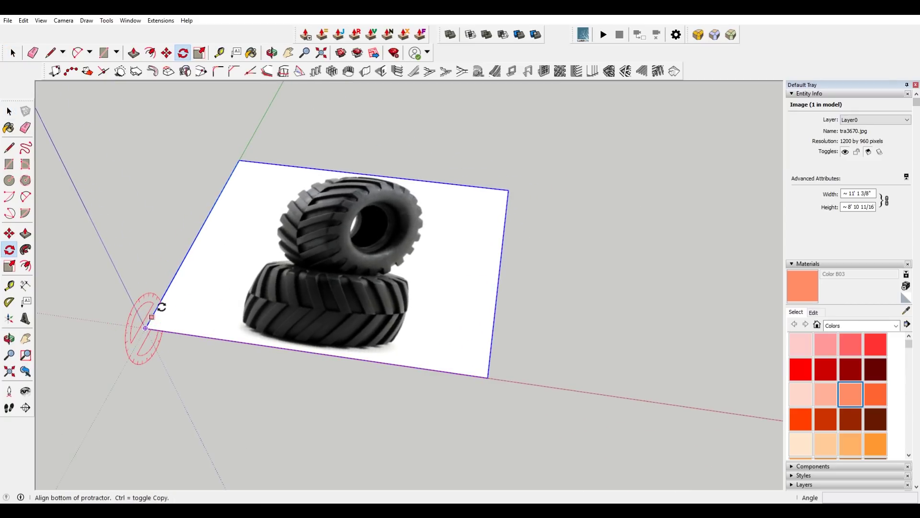
click(188, 249)
click(91, 222)
- Draw a circle with a radius of about 2' 10 1/8" on the ground in front of the tire image
middle_drag(91, 222, 591, 358)
key(c)
scroll(575, 348, down, 3)
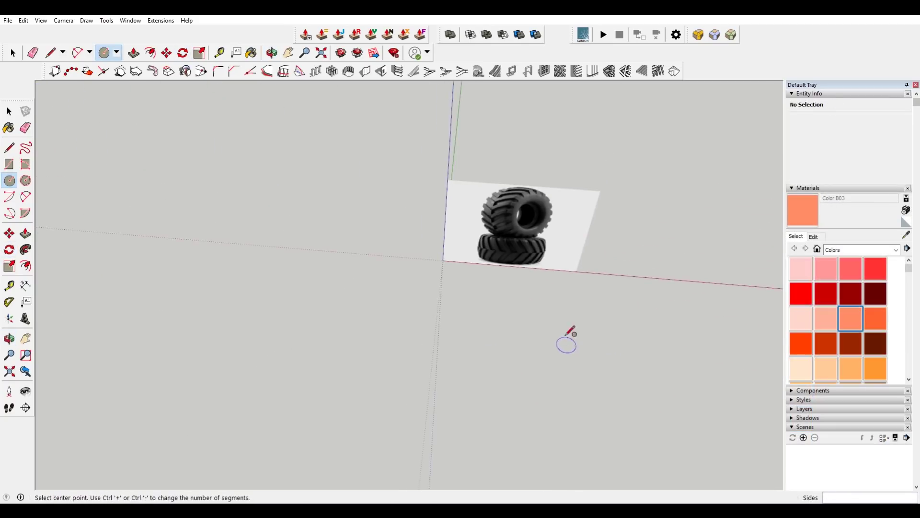
scroll(522, 217, up, 5)
scroll(470, 199, up, 3)
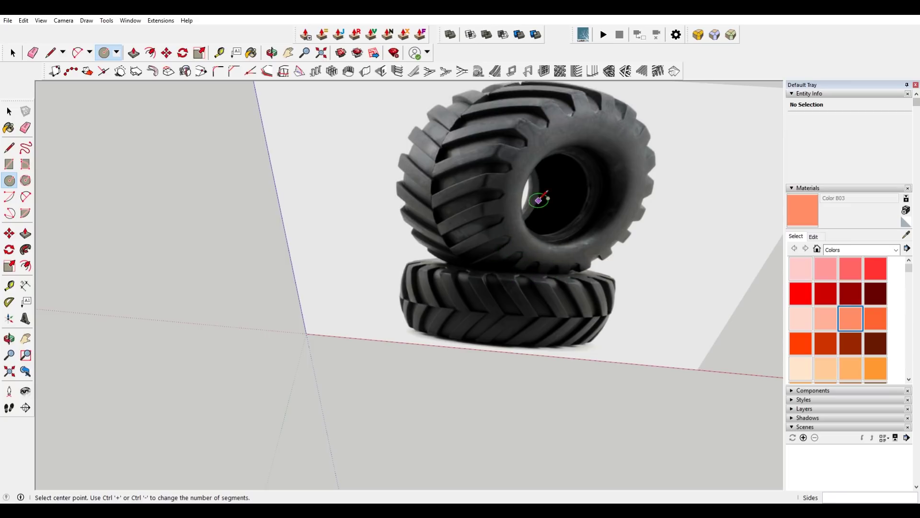
scroll(542, 199, down, 3)
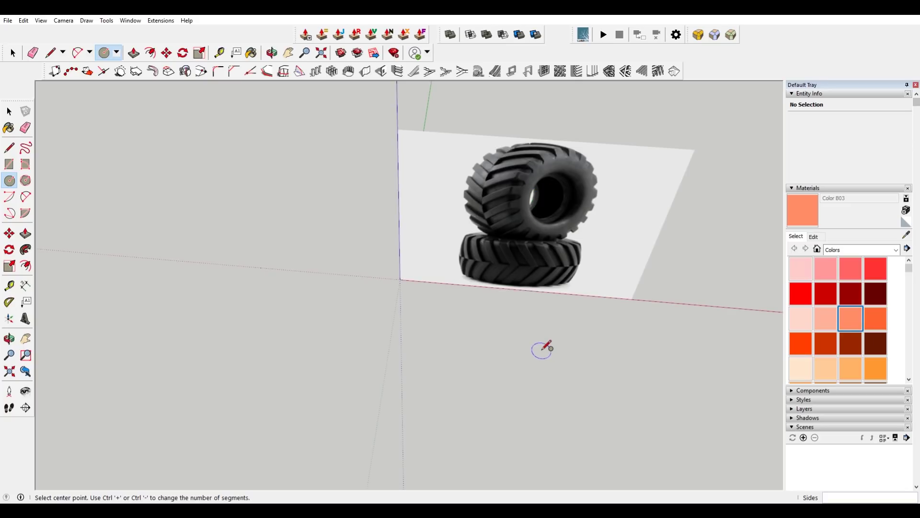
click(489, 383)
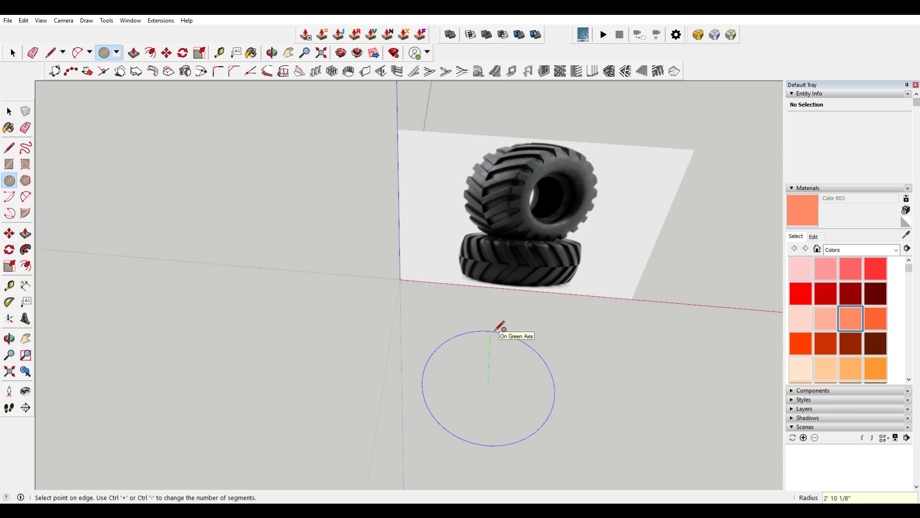
click(499, 330)
- Draw a concentric circle with a radius of about 11 7/8" inside the large circle
scroll(459, 357, up, 3)
scroll(459, 355, down, 3)
click(459, 350)
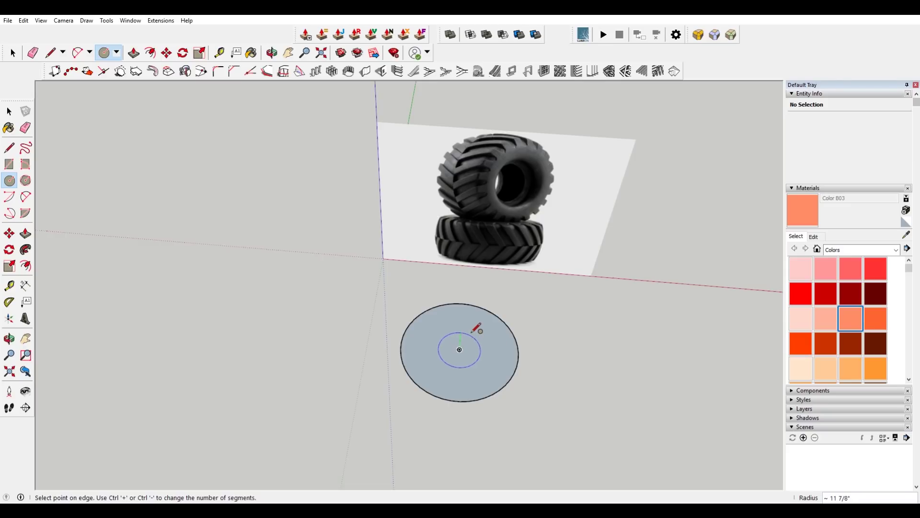
click(474, 331)
scroll(472, 330, up, 3)
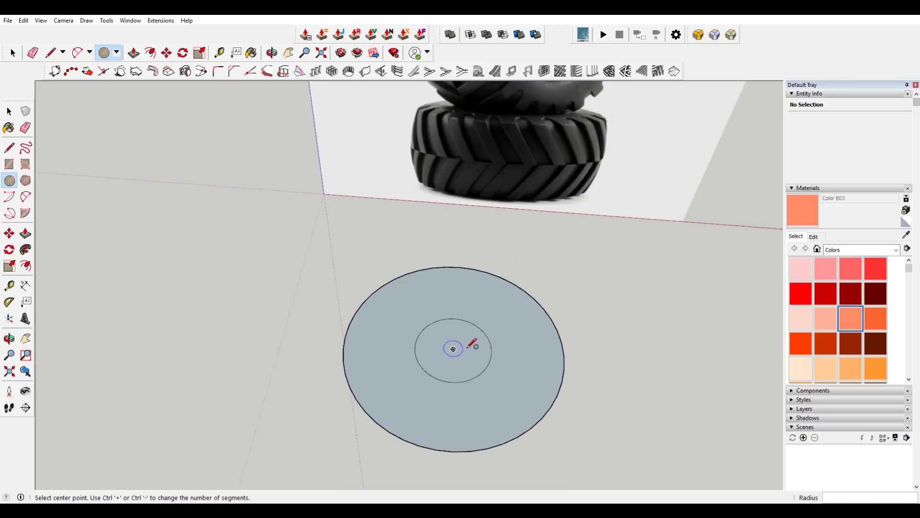
- Offset the inner circle outward by about 3 7/8" and delete the center face to open a hole
key(space)
click(25, 266)
click(478, 335)
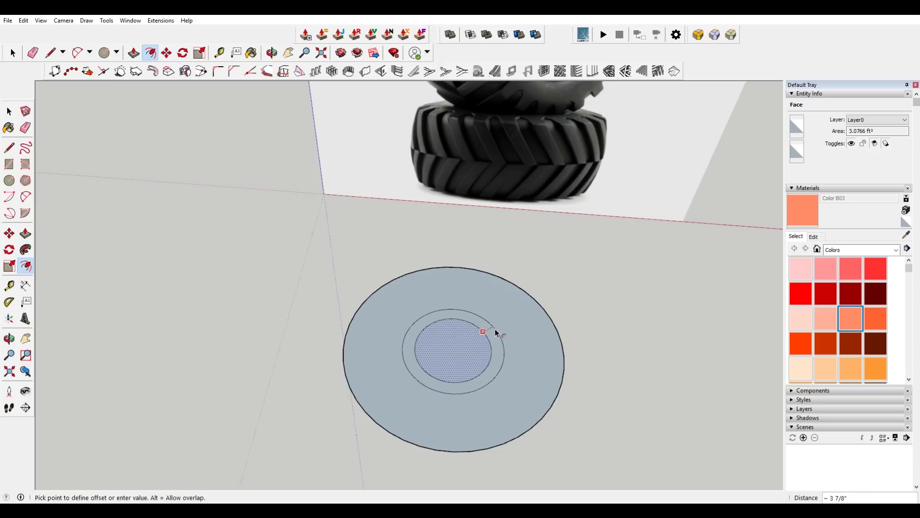
click(497, 327)
key(space)
scroll(442, 349, down, 3)
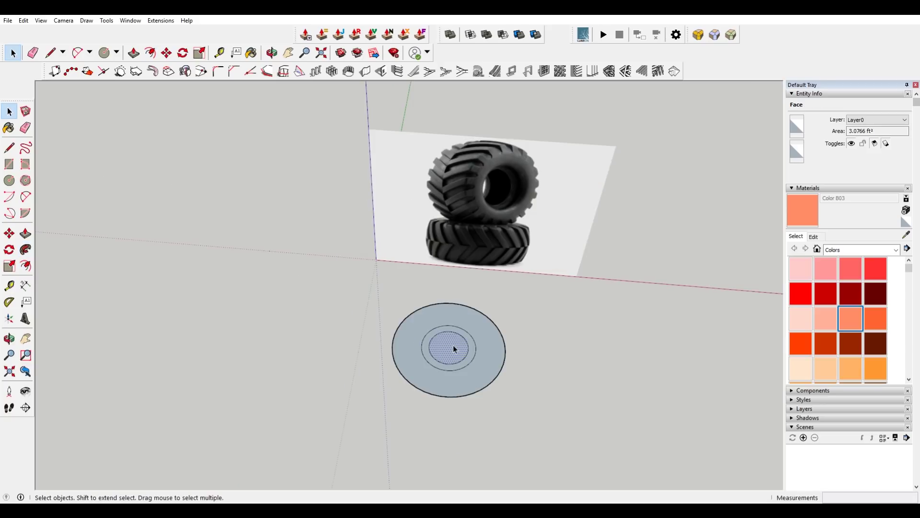
key(Delete)
- Explode the outer circle's curve into separate edges
scroll(500, 325, up, 1)
scroll(499, 323, up, 6)
key(l)
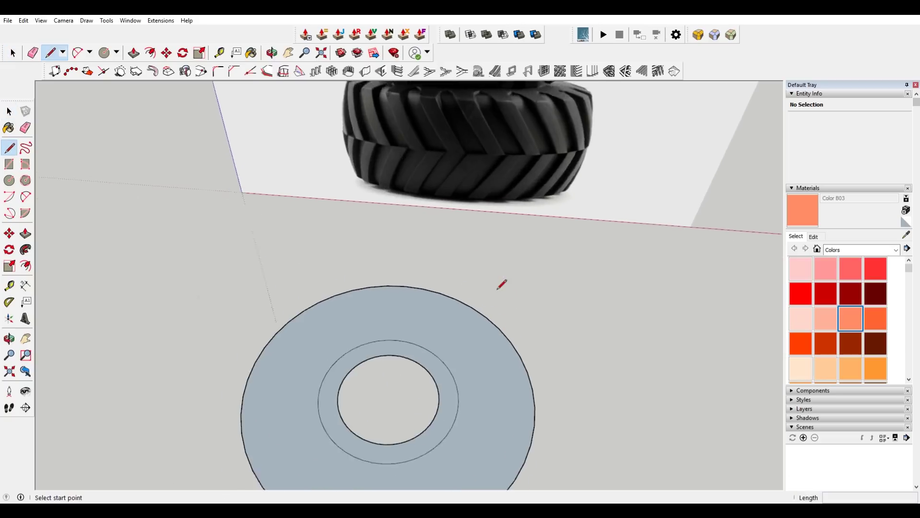
key(space)
click(449, 310)
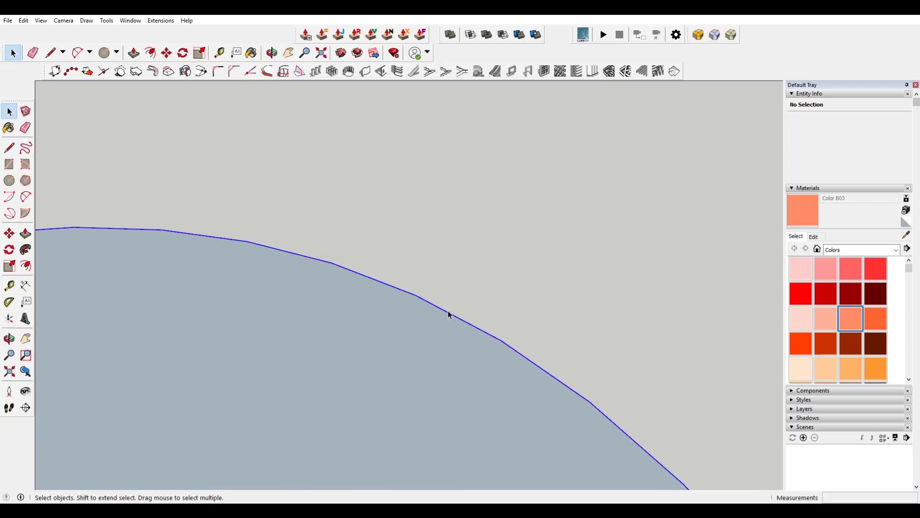
scroll(450, 312, down, 5)
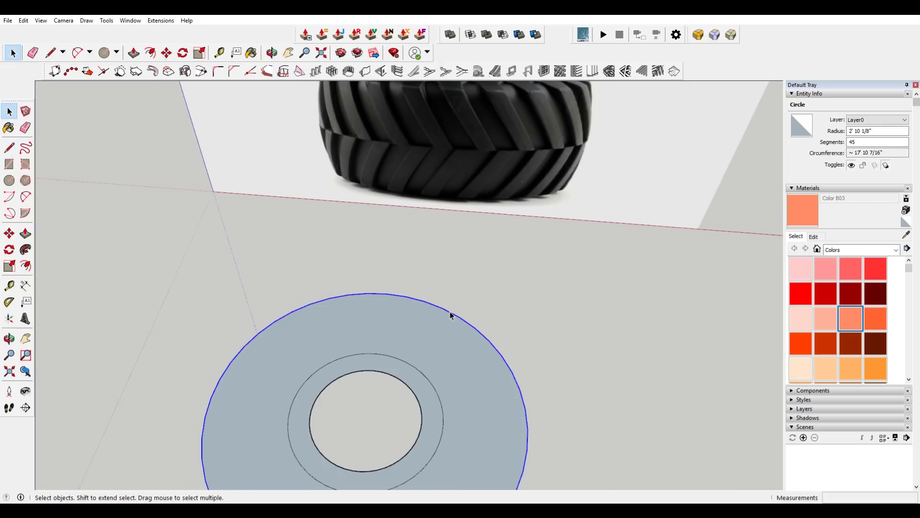
right_click(451, 316)
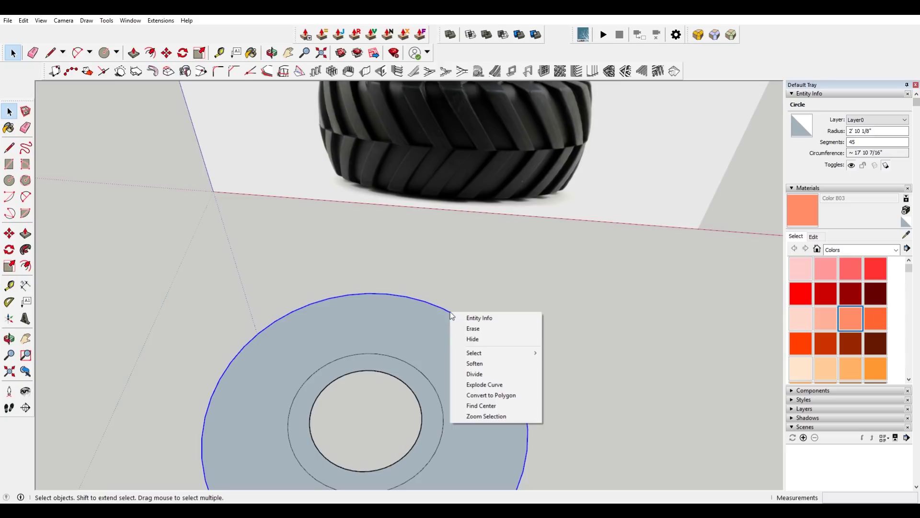
click(439, 284)
click(435, 309)
scroll(436, 305, down, 3)
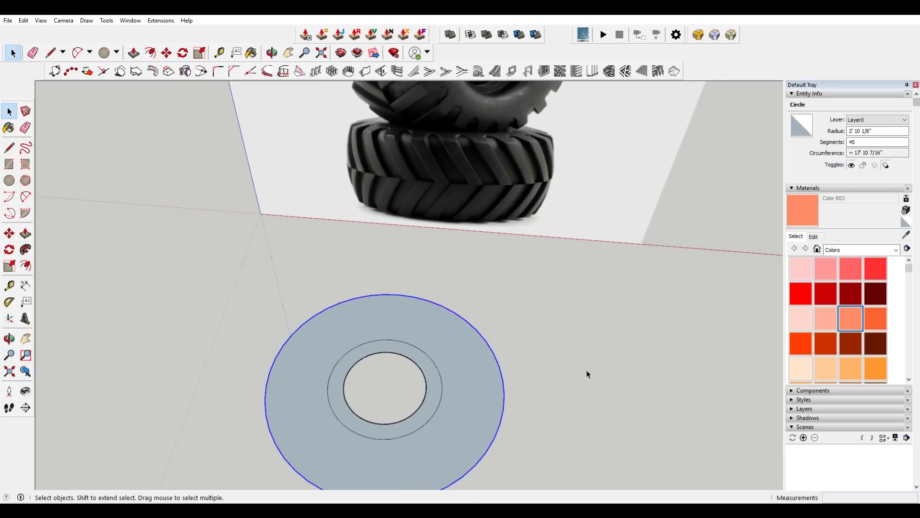
right_click(445, 310)
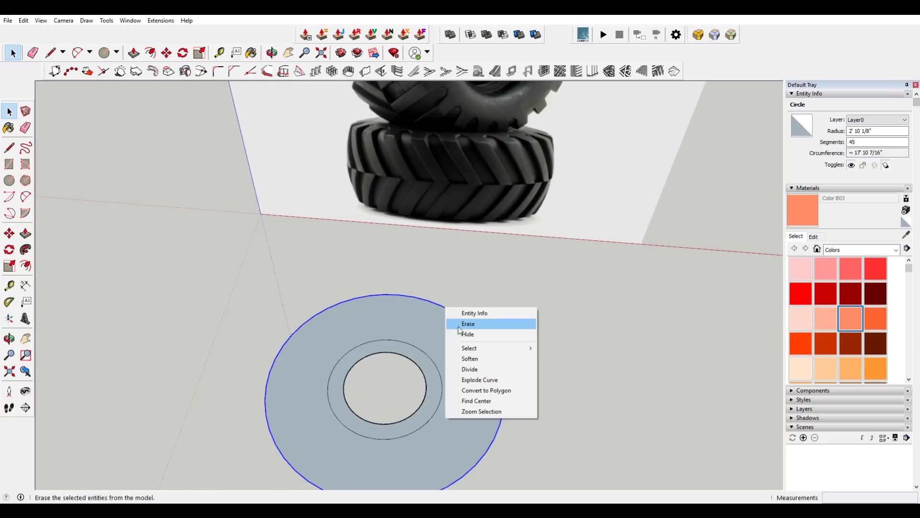
click(504, 381)
click(480, 333)
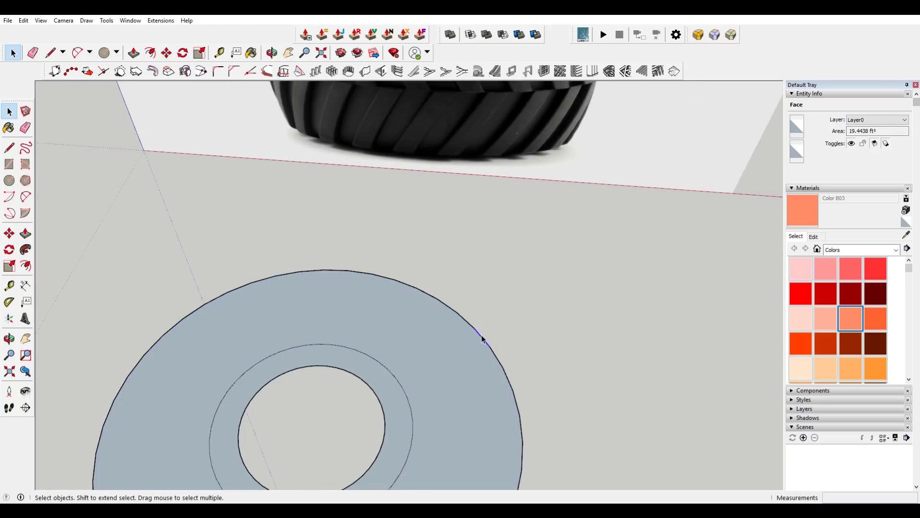
scroll(507, 334, up, 5)
- Draw a radial line from the midpoint of an upper outer edge segment to the circle's center
key(l)
scroll(509, 326, down, 8)
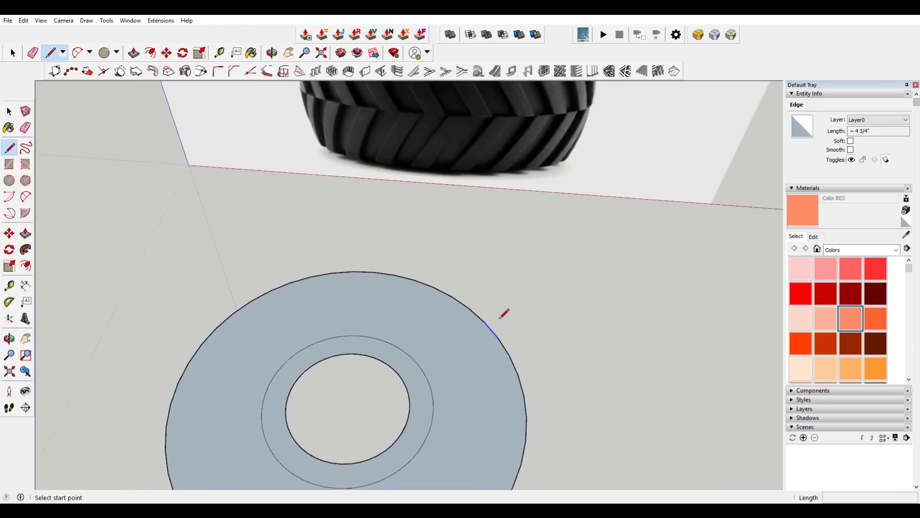
scroll(496, 187, up, 10)
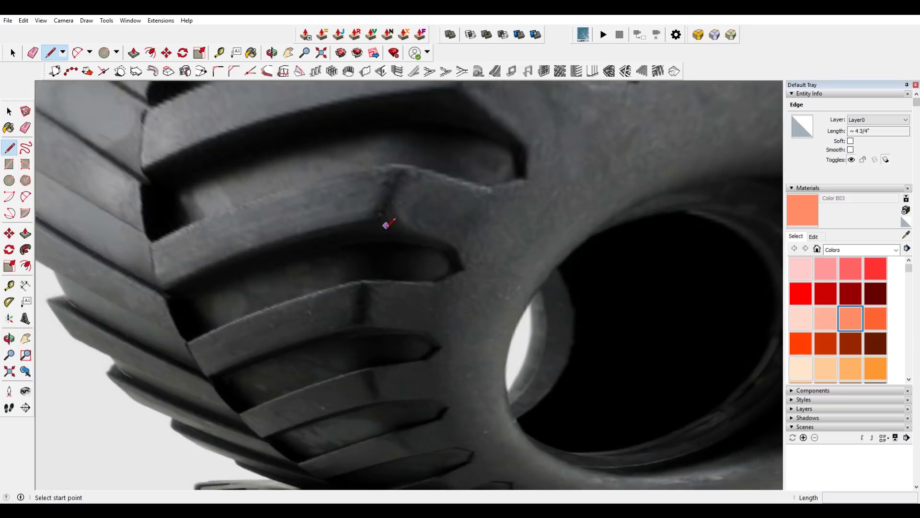
scroll(431, 220, down, 10)
scroll(450, 316, up, 4)
click(423, 301)
scroll(426, 302, down, 8)
middle_drag(436, 301, 469, 382)
scroll(468, 382, up, 6)
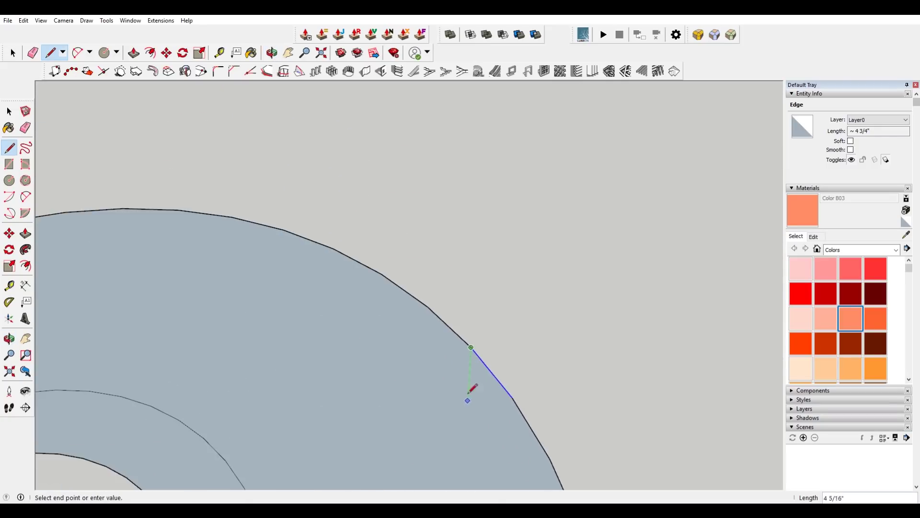
scroll(446, 340, up, 4)
click(448, 305)
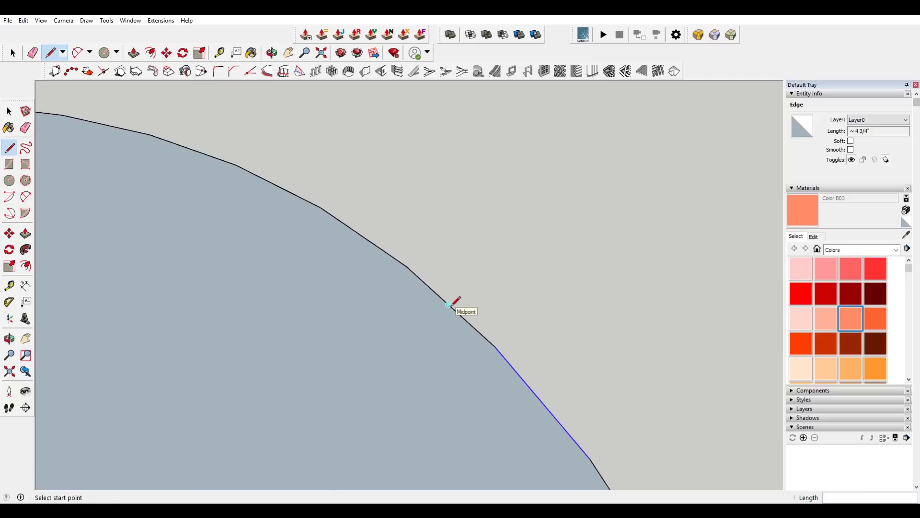
click(448, 305)
scroll(415, 312, down, 5)
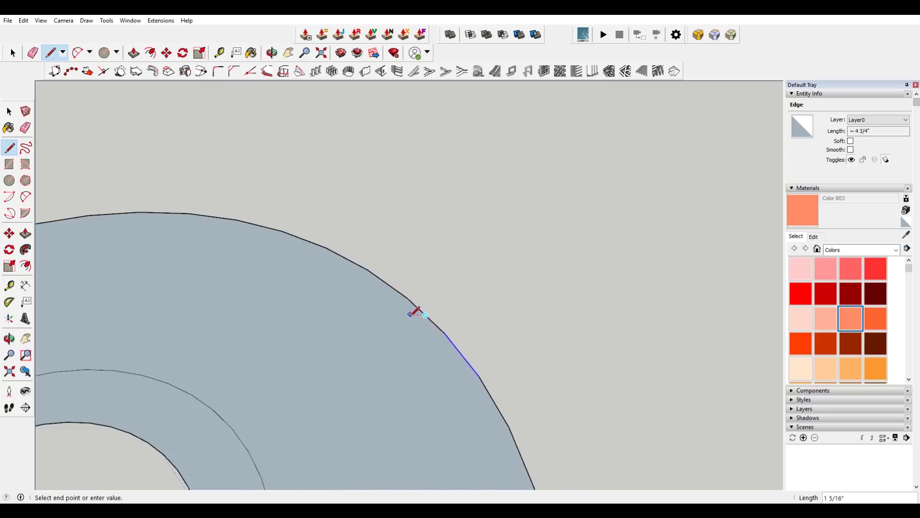
scroll(414, 305, down, 1)
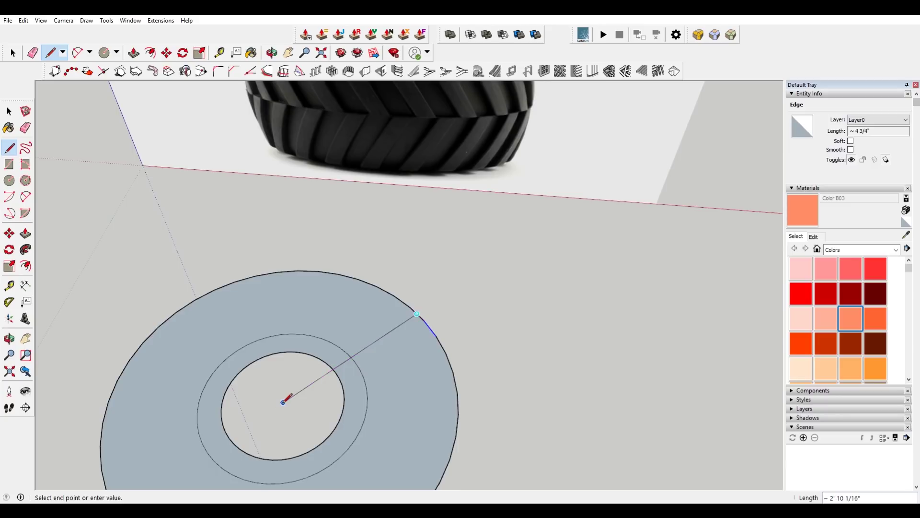
click(282, 401)
- Draw two lines about 3 15/16" long from both ends of that outer segment to a common point on the radial line, outlining a V-shaped notch
scroll(431, 309, up, 5)
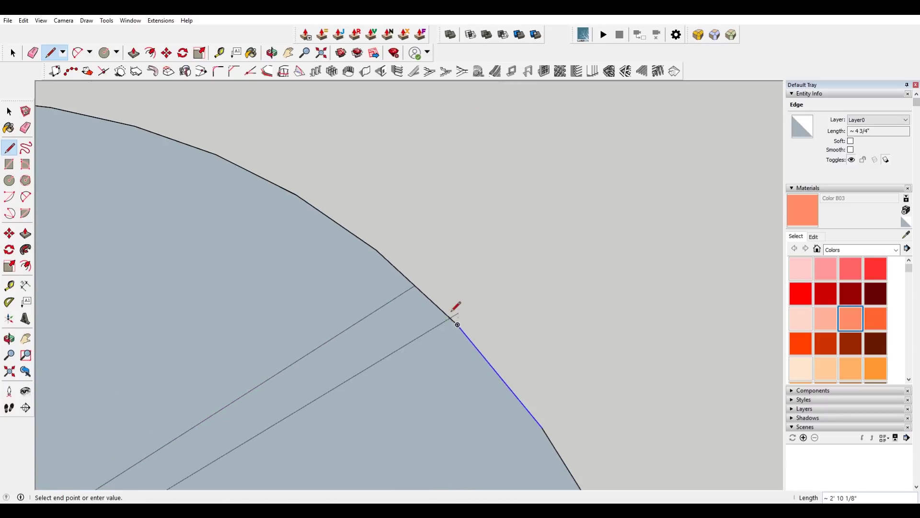
click(458, 324)
click(348, 328)
click(376, 249)
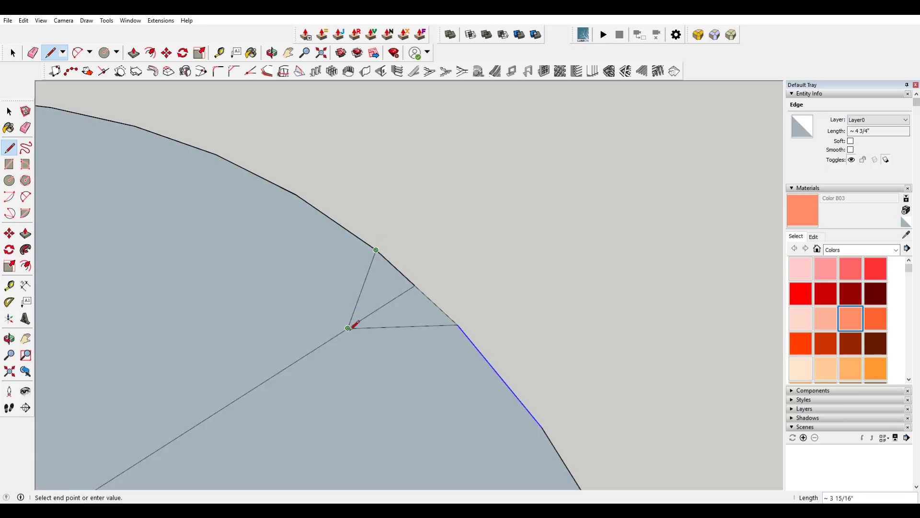
click(348, 328)
- Erase the outer edges and centerline inside the V shape to open the notch, plus the radial line down to the ring
key(space)
key(e)
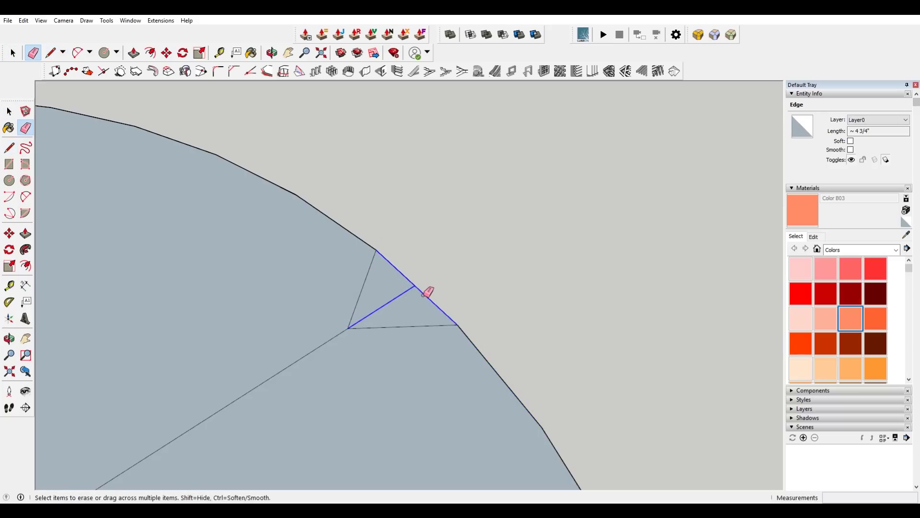
click(414, 288)
scroll(434, 284, down, 3)
click(396, 306)
scroll(430, 271, down, 3)
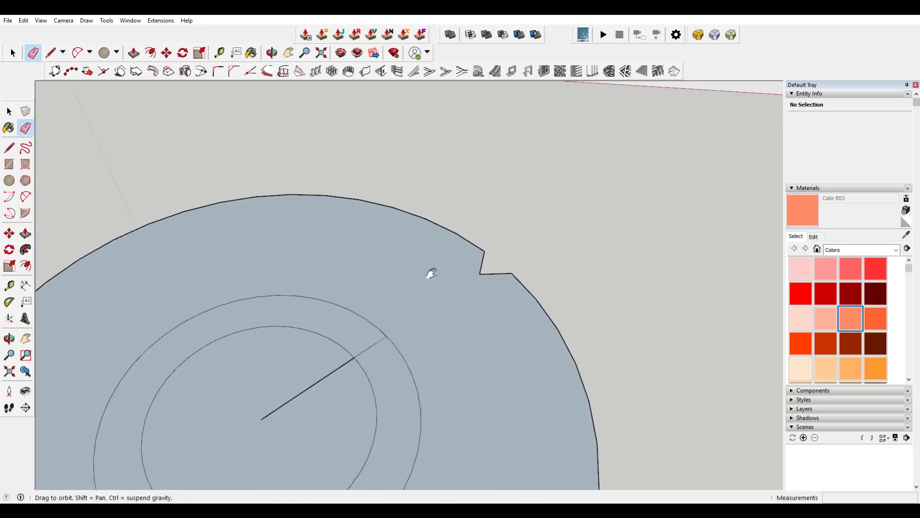
- Delete the remaining pieces of the radial line inside the inner circles
key(space)
key(Delete)
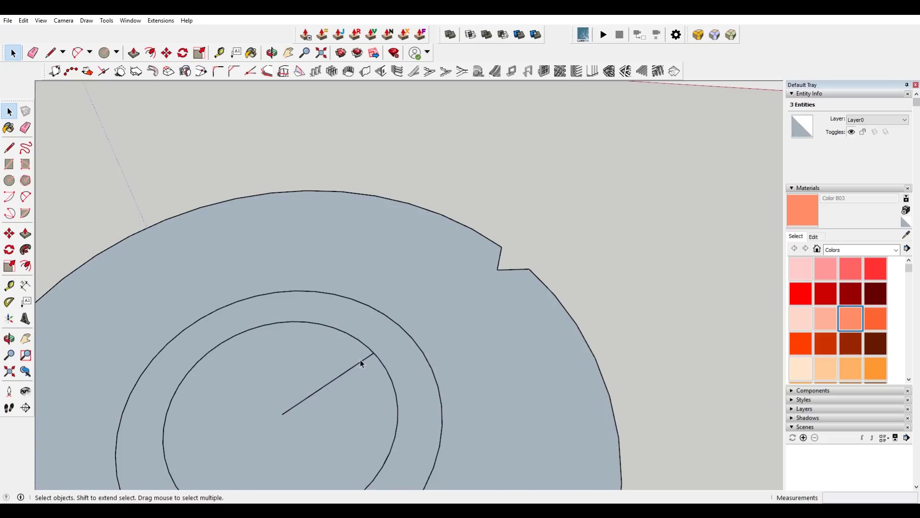
double_click(317, 388)
key(Delete)
key(ctrl+z)
click(338, 379)
key(Delete)
click(337, 378)
- Retrace one segment of the inner circle to split off the center face, and delete that face to reopen the hole
scroll(363, 360, down, 3)
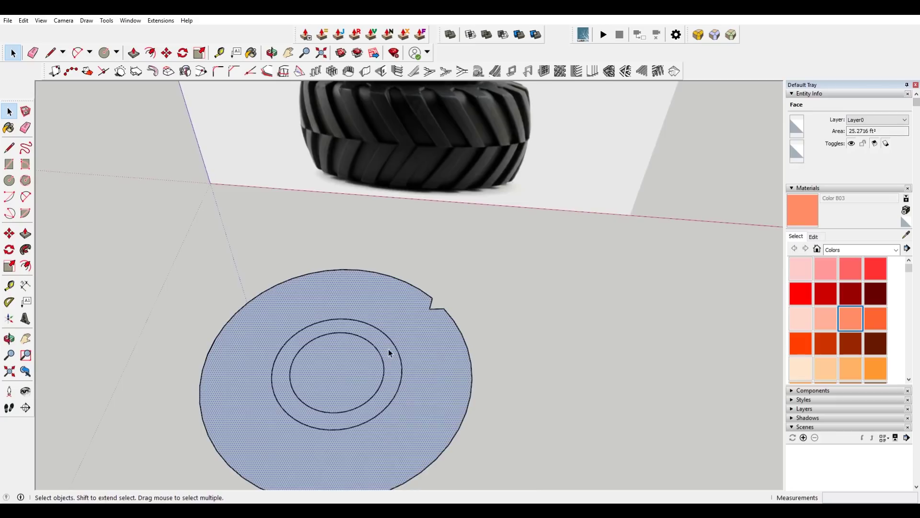
scroll(388, 350, up, 2)
key(l)
click(369, 345)
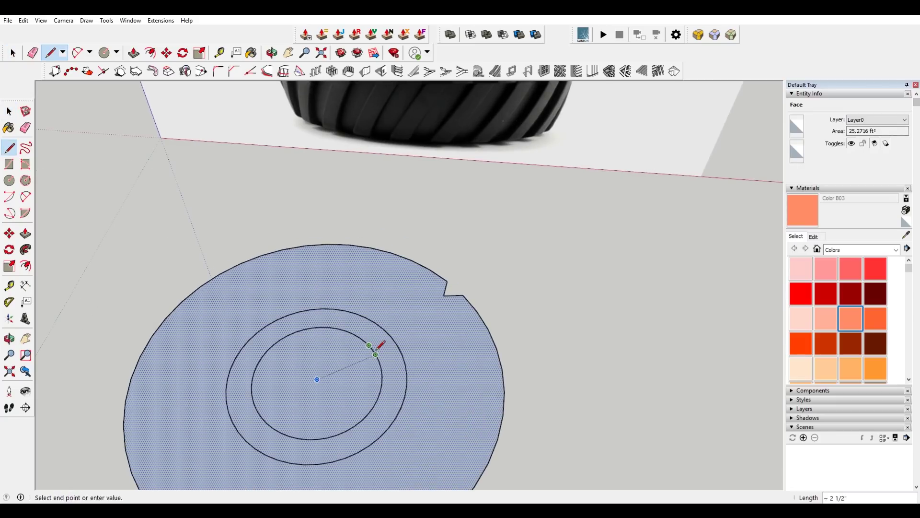
scroll(377, 349, up, 6)
key(Escape)
click(371, 343)
click(372, 339)
scroll(378, 316, down, 2)
key(space)
scroll(298, 366, down, 10)
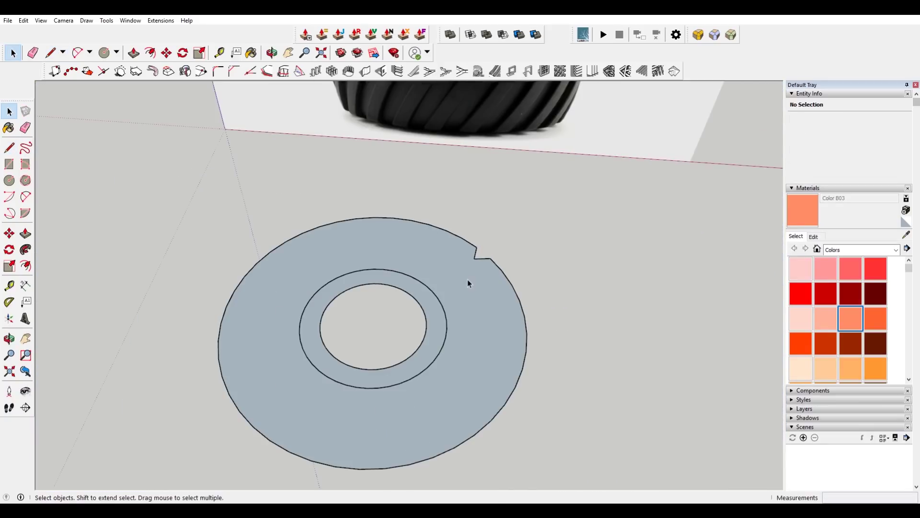
- Draw a short line outward from the ring's center to mark the center point
scroll(480, 263, up, 4)
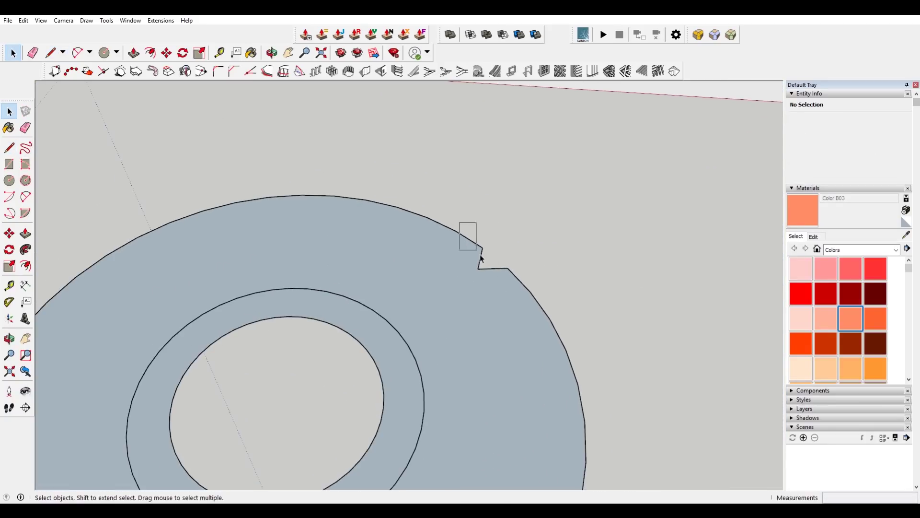
scroll(498, 265, down, 2)
key(q)
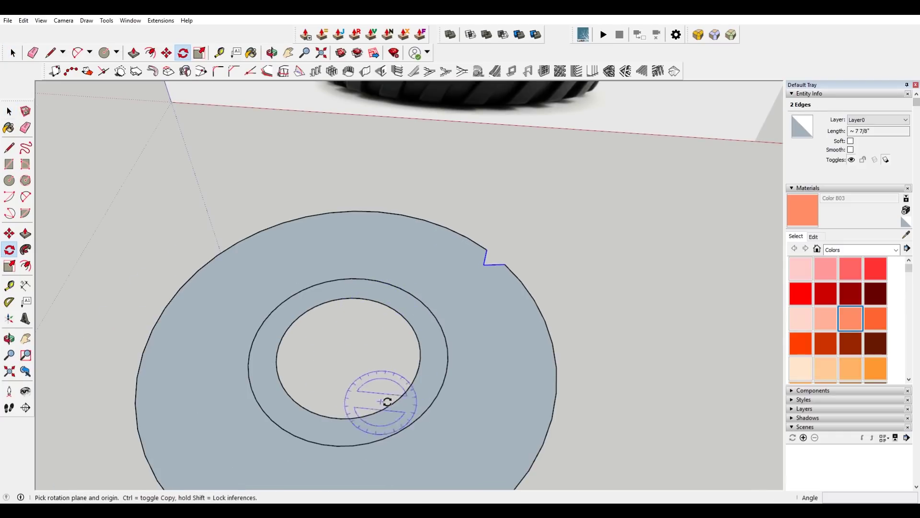
key(l)
click(348, 354)
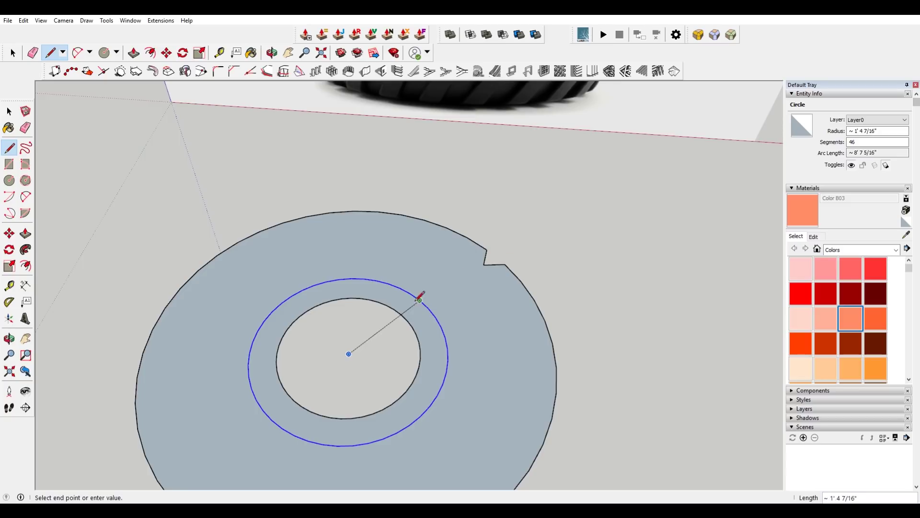
key(space)
- Try to rotate-copy the notch's two edges about the ring's center by 16 degrees
drag(464, 235, 519, 295)
key(q)
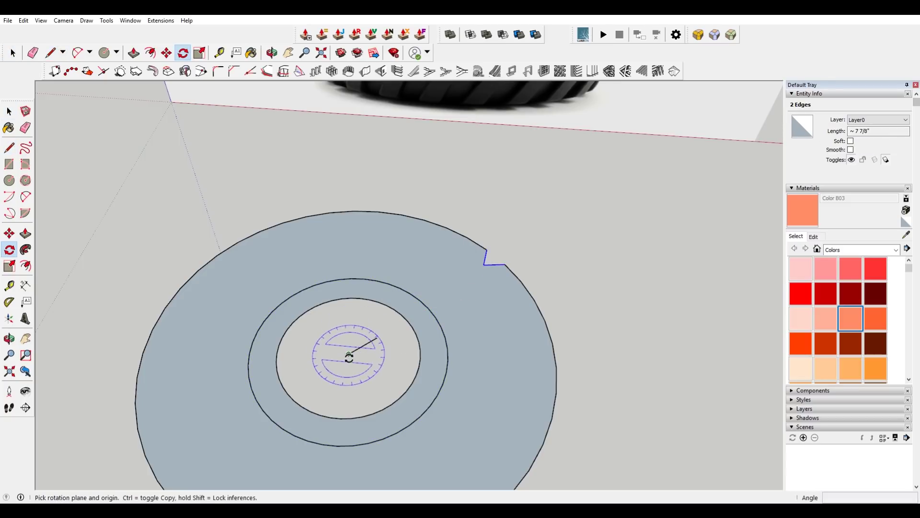
click(350, 355)
scroll(428, 339, up, 3)
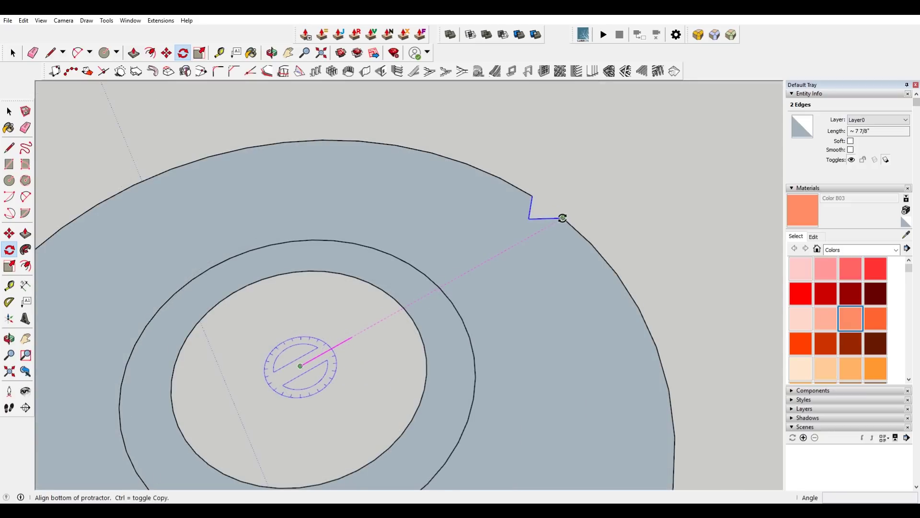
scroll(563, 219, up, 3)
click(563, 218)
key(ctrl)
click(464, 152)
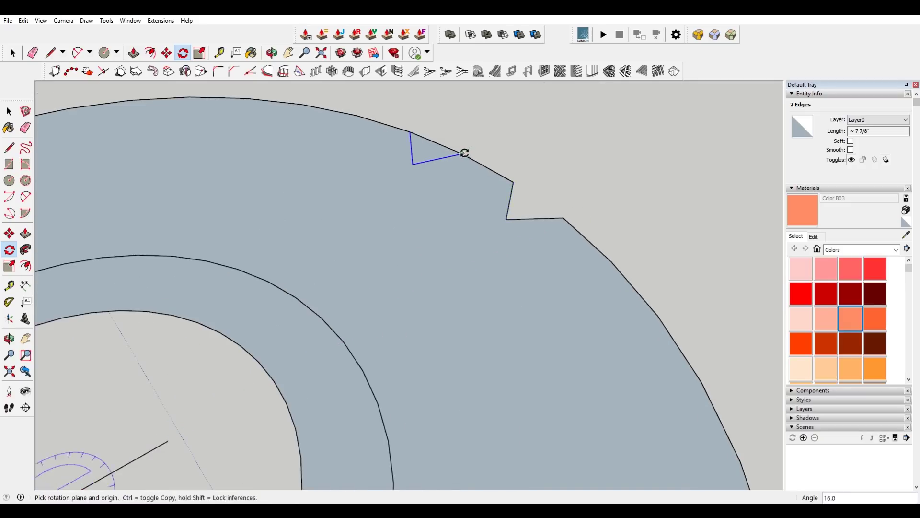
- Multiply the rotated notch copy by 22 around the ring, and undo all the copies
scroll(566, 179, down, 5)
text(*22)
key(Return)
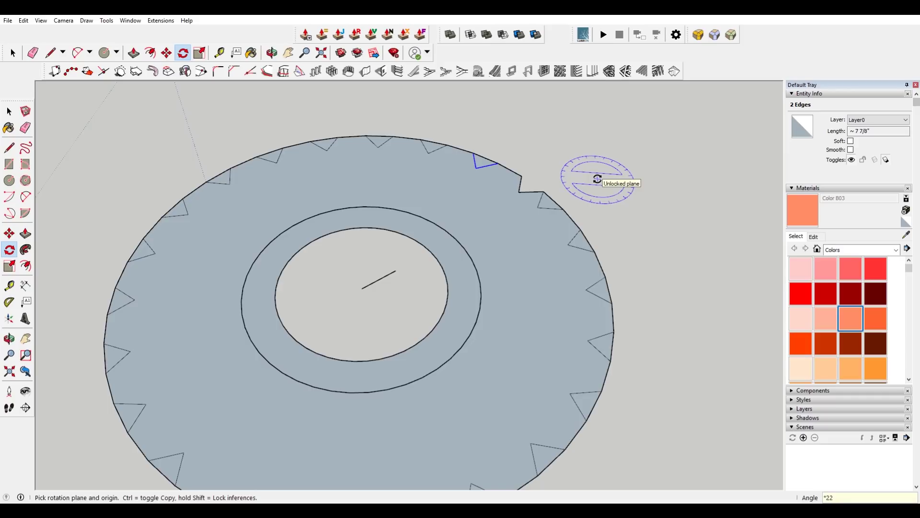
scroll(597, 178, down, 3)
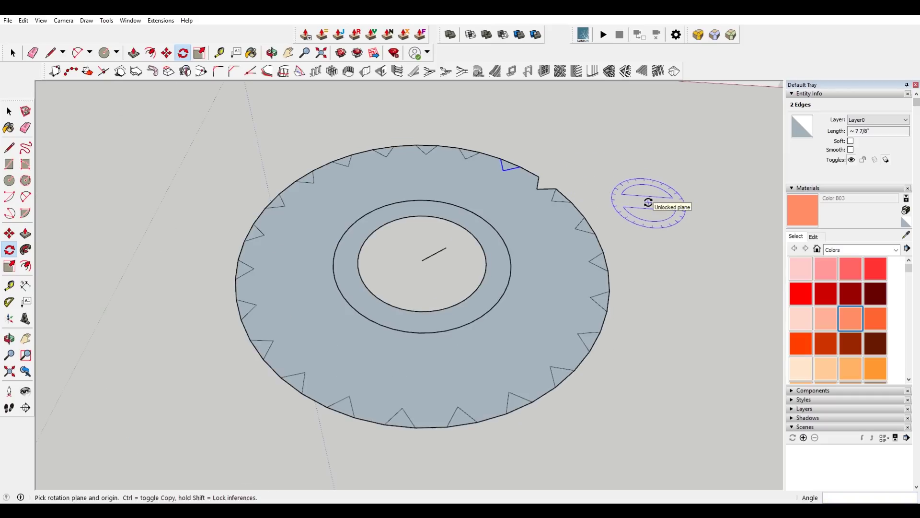
key(space)
key(ctrl+z)
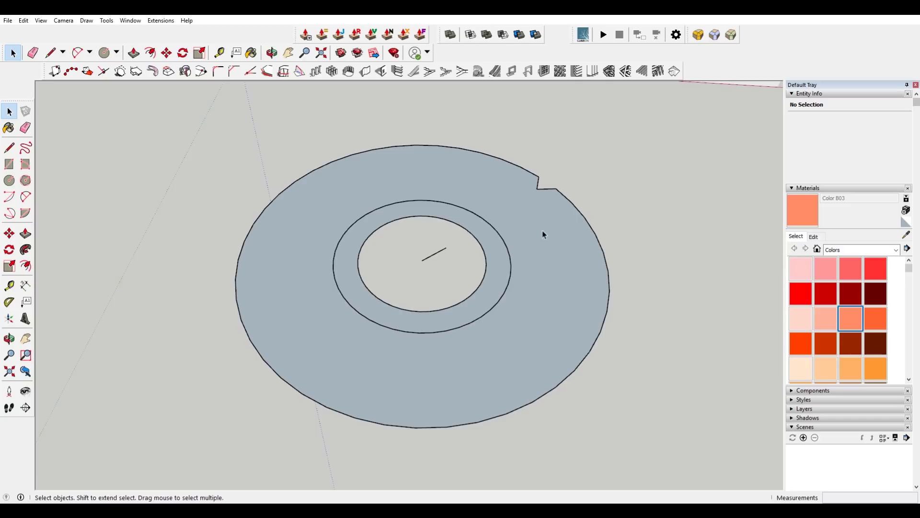
- Draw a straight line from the marked center across the ring and past its outer edge
key(c)
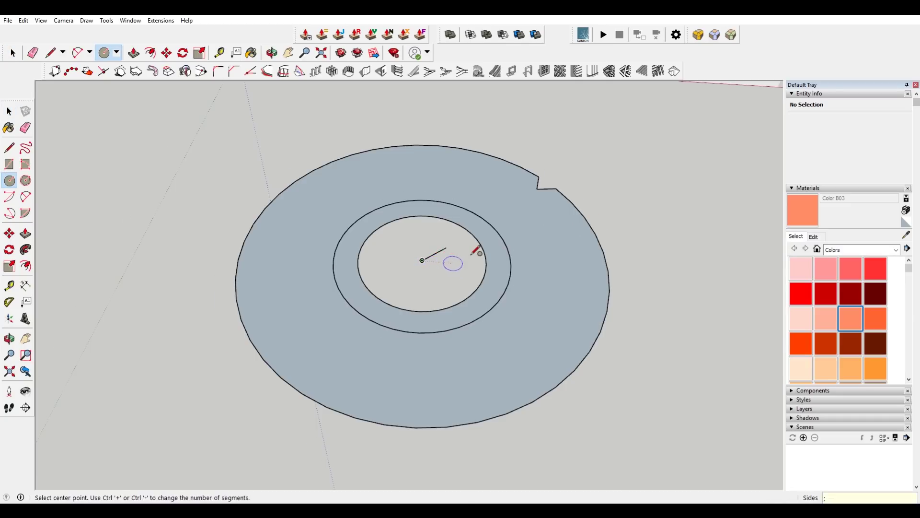
scroll(471, 252, up, 3)
key(l)
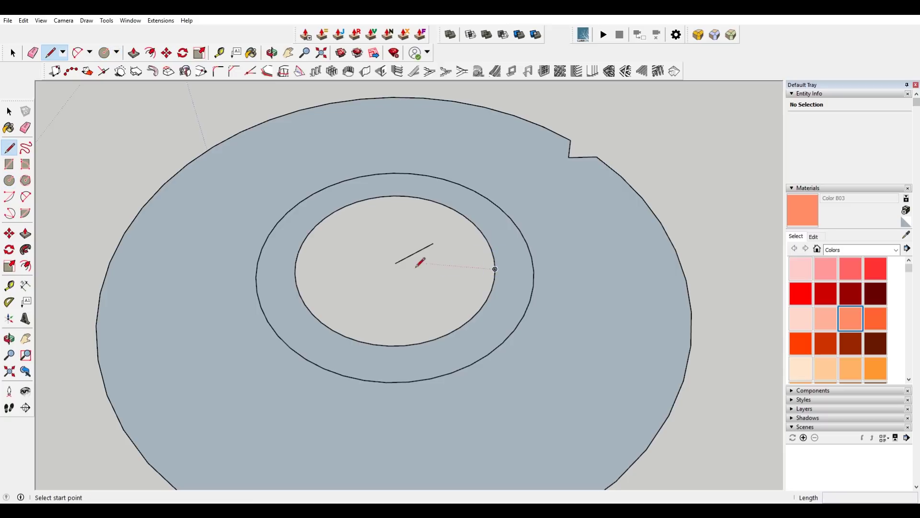
click(395, 263)
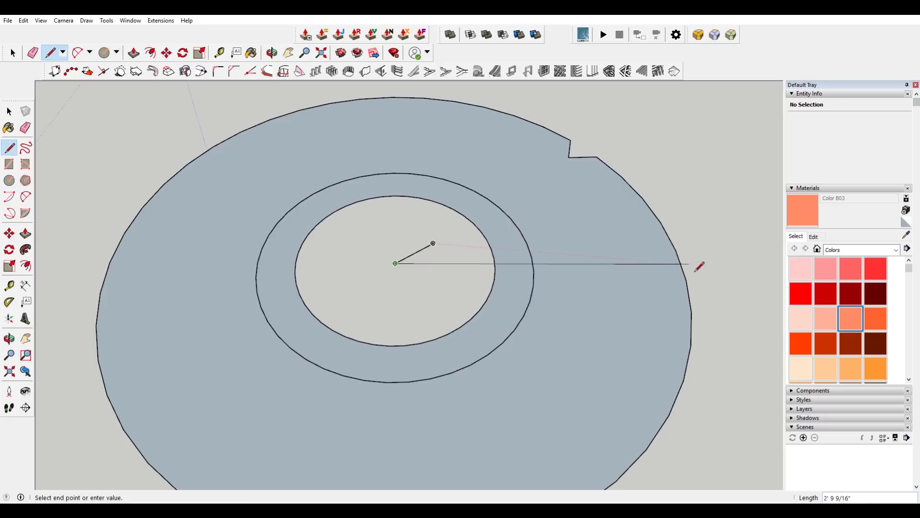
click(760, 294)
key(Escape)
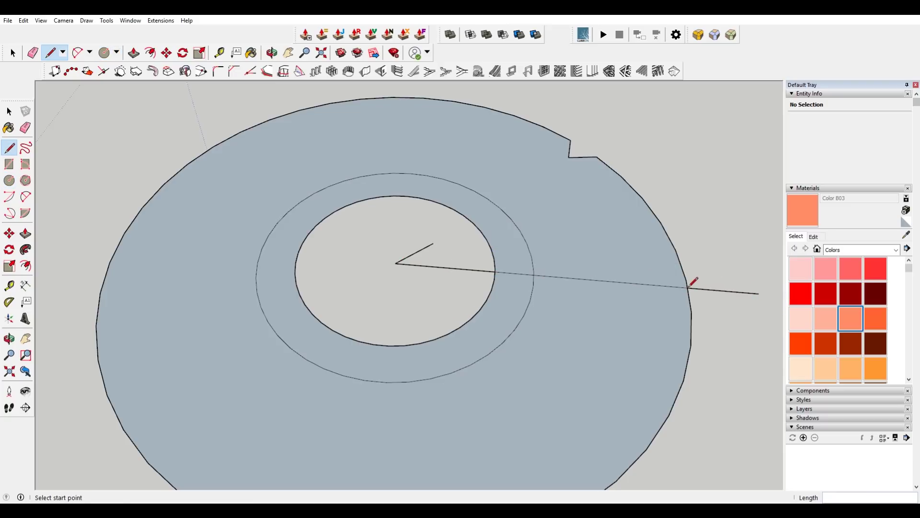
- Mark where the straight line crosses the outer, middle and inner circles with short lines branching off those points
click(688, 288)
click(704, 257)
key(Escape)
click(534, 275)
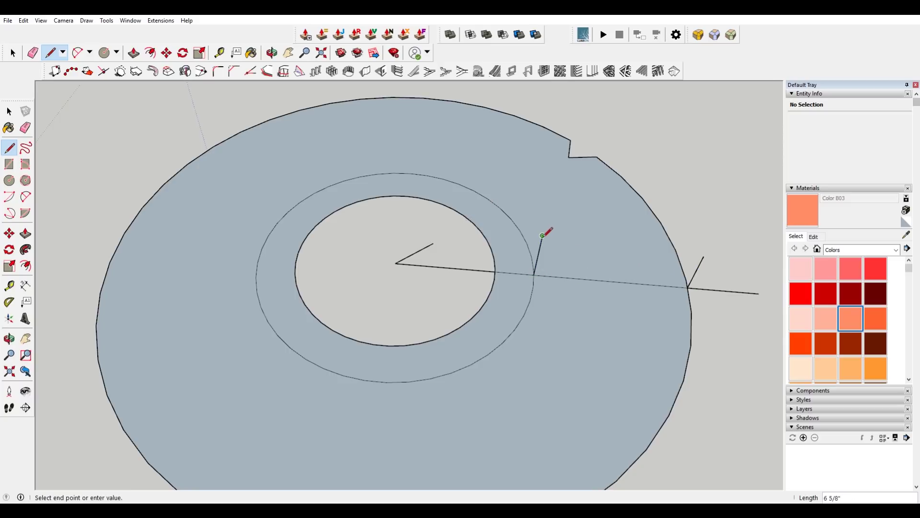
click(496, 272)
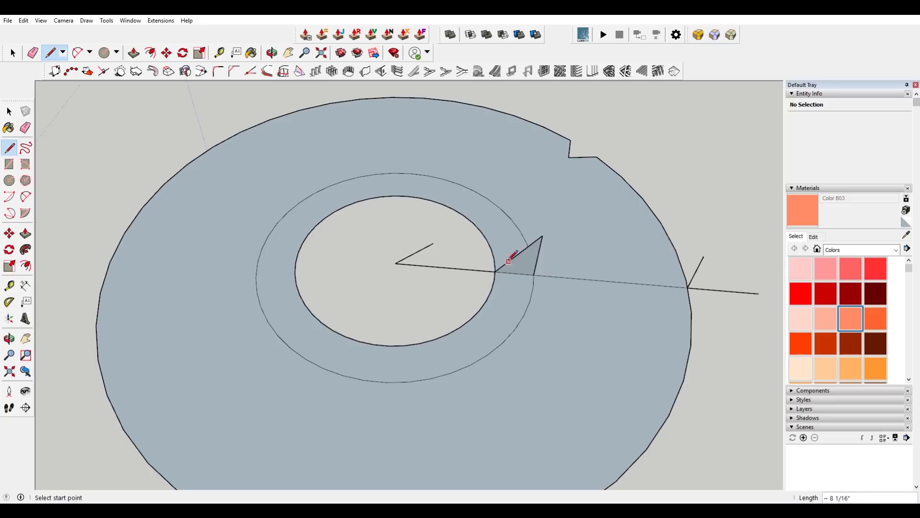
- Delete the ring's faces and the notch edges
key(space)
click(509, 250)
click(566, 216)
key(Delete)
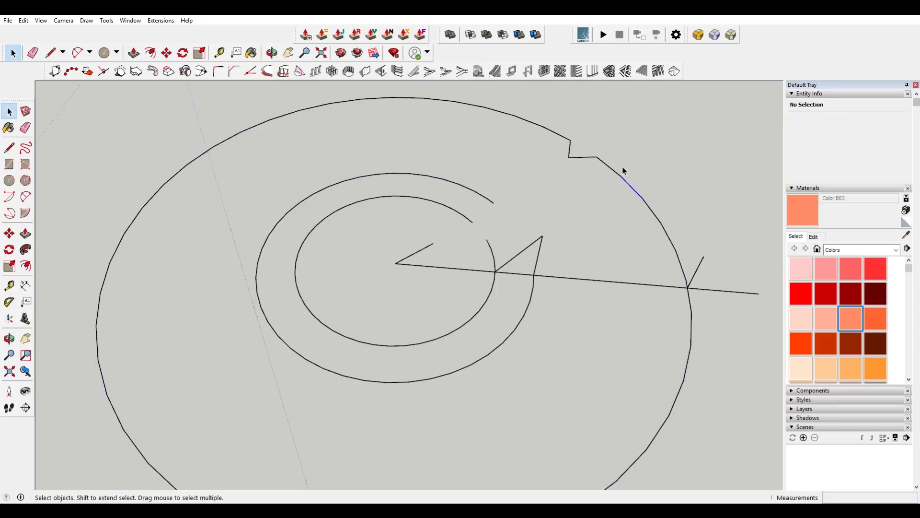
drag(593, 177, 550, 143)
key(Delete)
- Erase all remaining arc pieces of the three old circles, keeping the radial line and its marker lines
scroll(496, 271, up, 5)
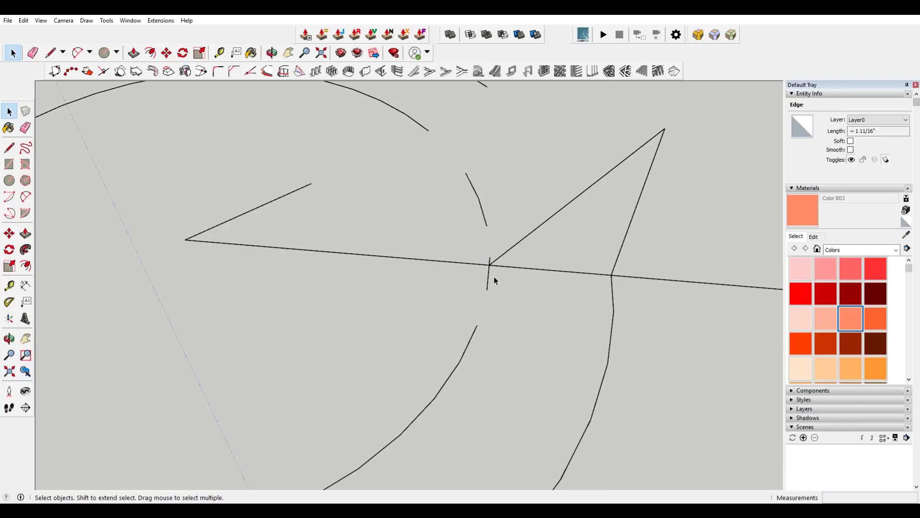
key(e)
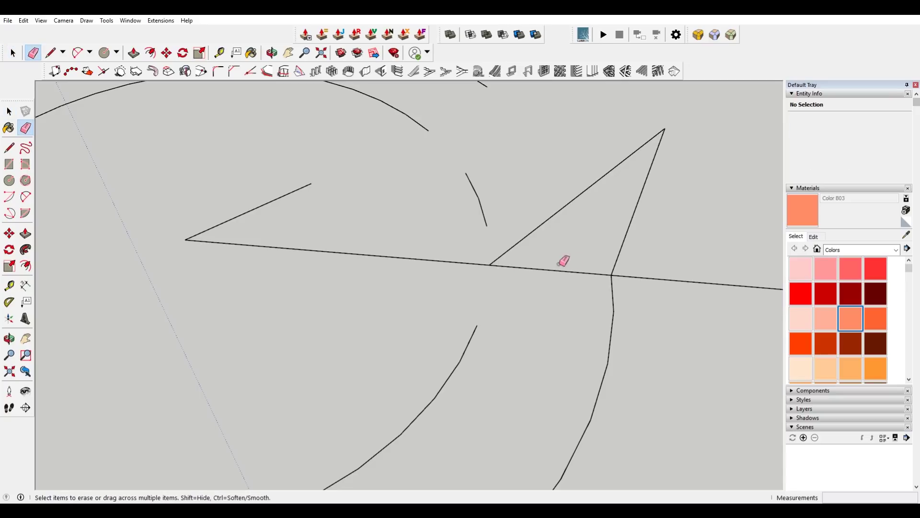
click(610, 281)
scroll(551, 253, down, 3)
scroll(554, 252, down, 2)
drag(704, 263, 712, 289)
key(space)
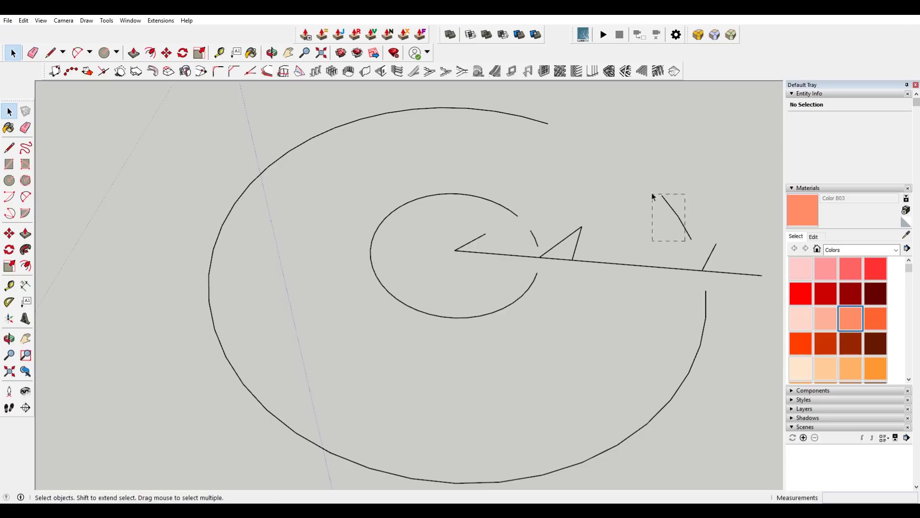
click(542, 125)
click(543, 125)
key(Delete)
click(511, 214)
key(Delete)
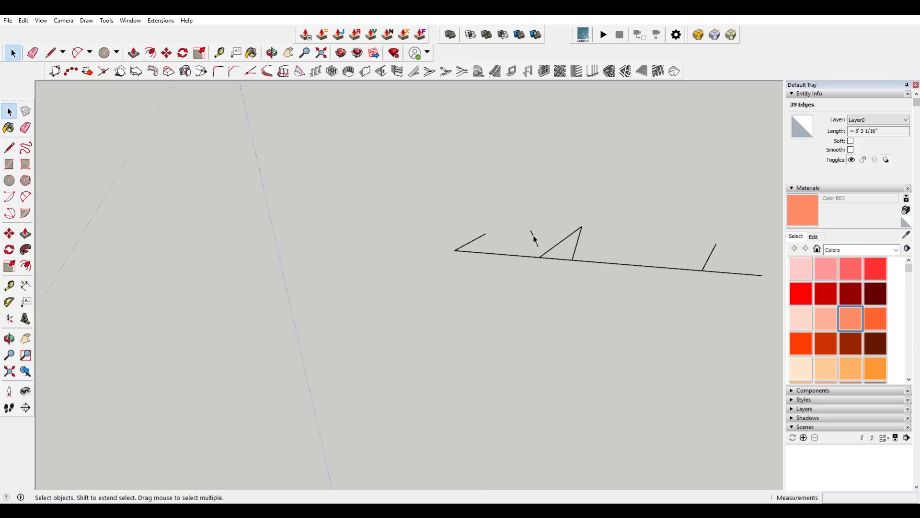
click(536, 240)
- Draw three concentric 45-sided circles from the marked center through the three marked points, the innermost about 11 7/8" in radius
key(c)
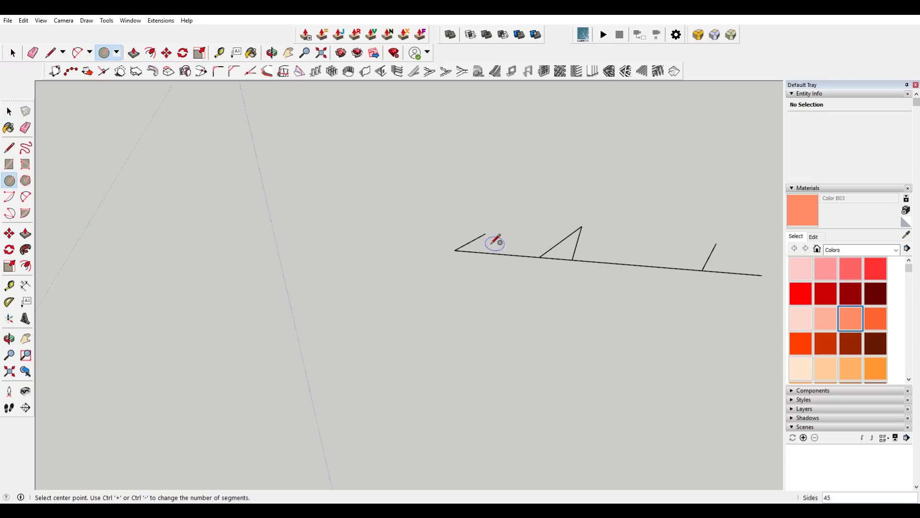
click(455, 250)
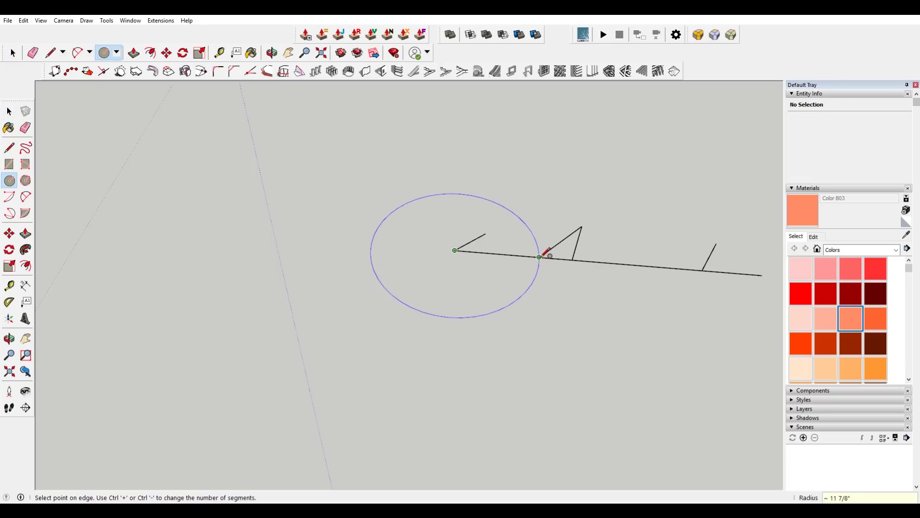
click(545, 252)
click(456, 250)
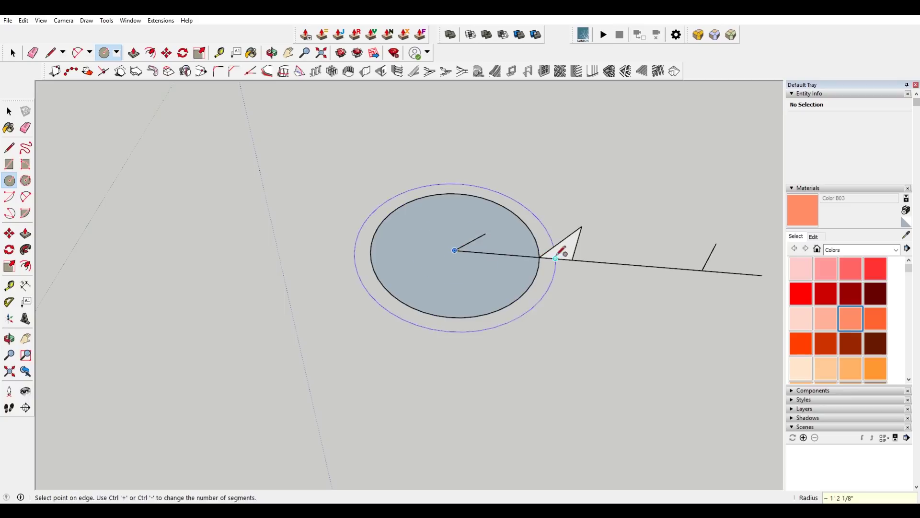
click(574, 259)
click(455, 250)
click(703, 270)
key(space)
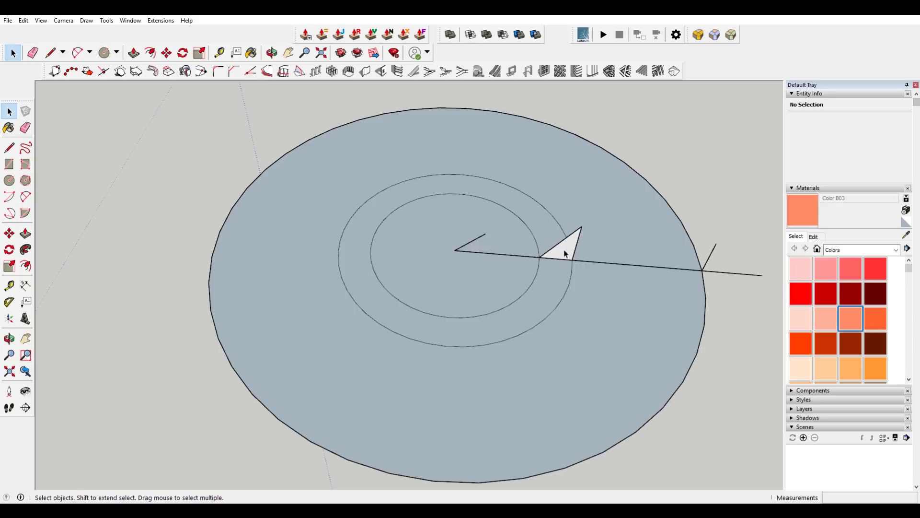
- Delete the marker lines, the radial line and the center face, leaving a clean ring with an open hole
click(559, 248)
key(Delete)
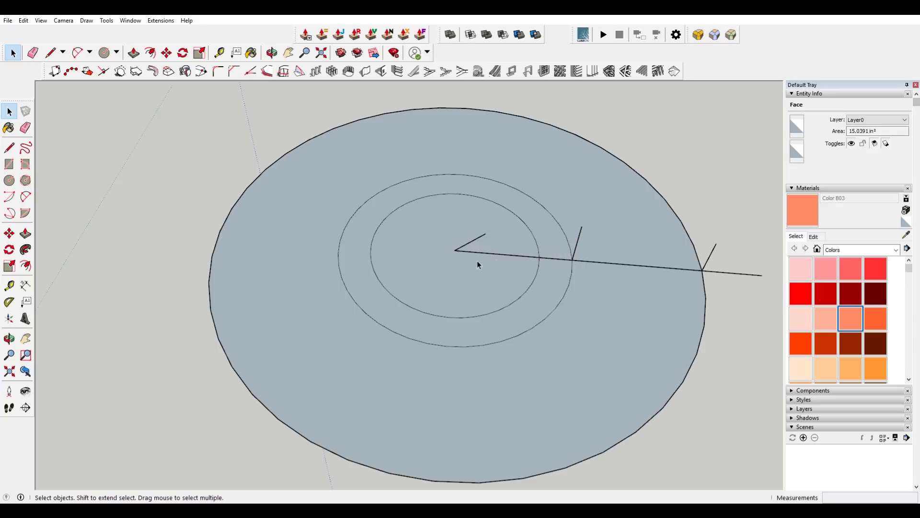
key(Delete)
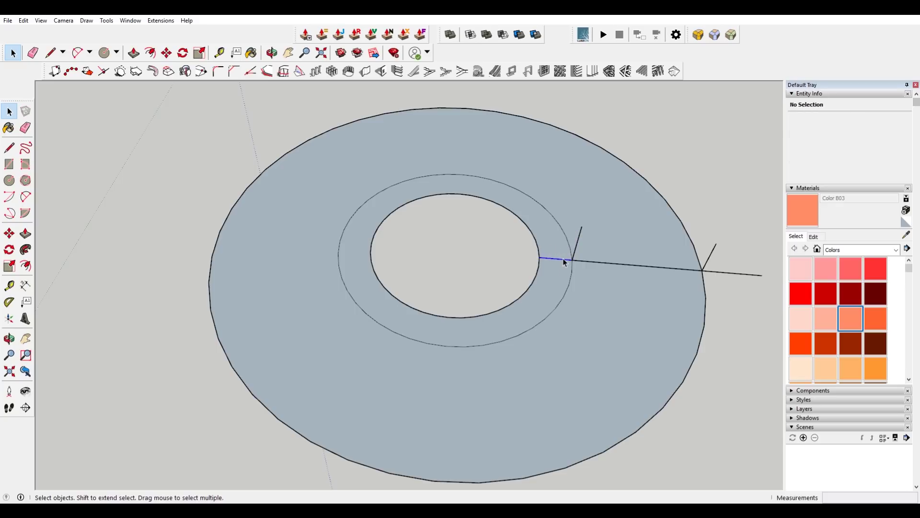
click(628, 265)
key(Delete)
drag(727, 259, 726, 258)
key(Delete)
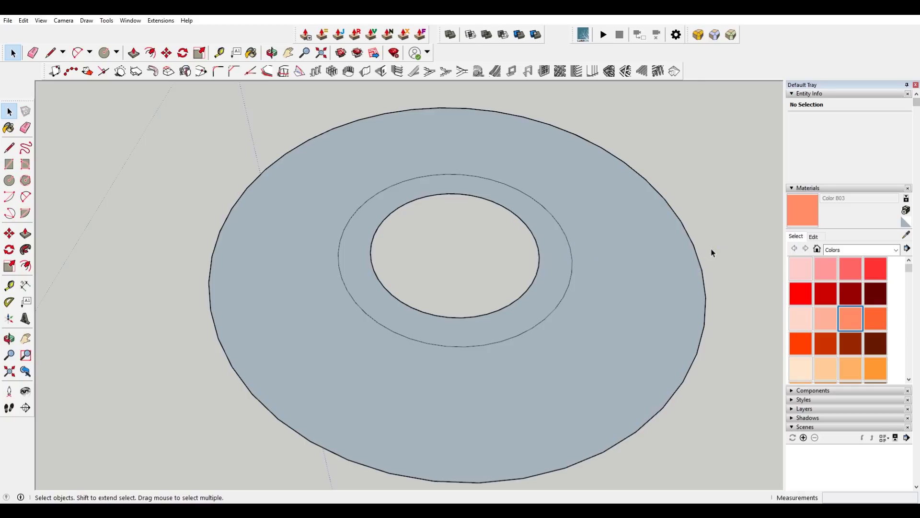
- Draw two radial lines to the ring's center, one from an outer circle vertex and one from the adjacent segment's midpoint
key(l)
click(455, 250)
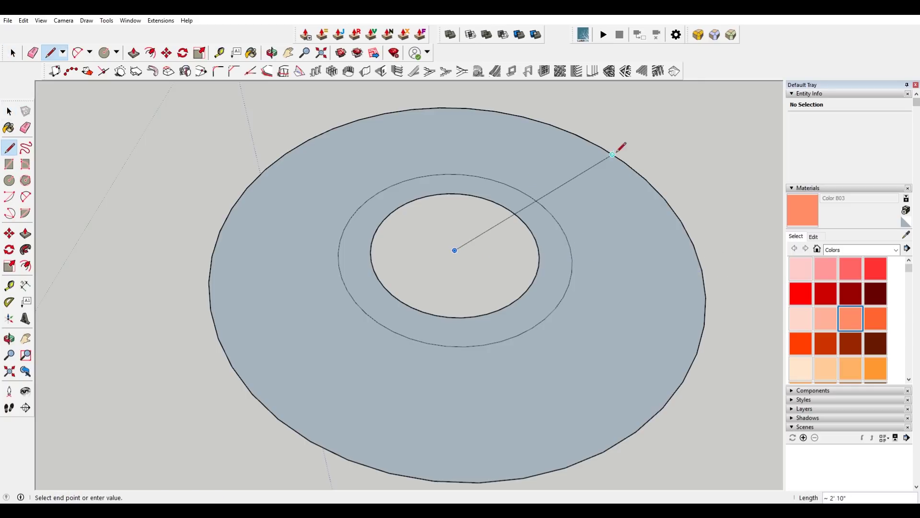
click(601, 149)
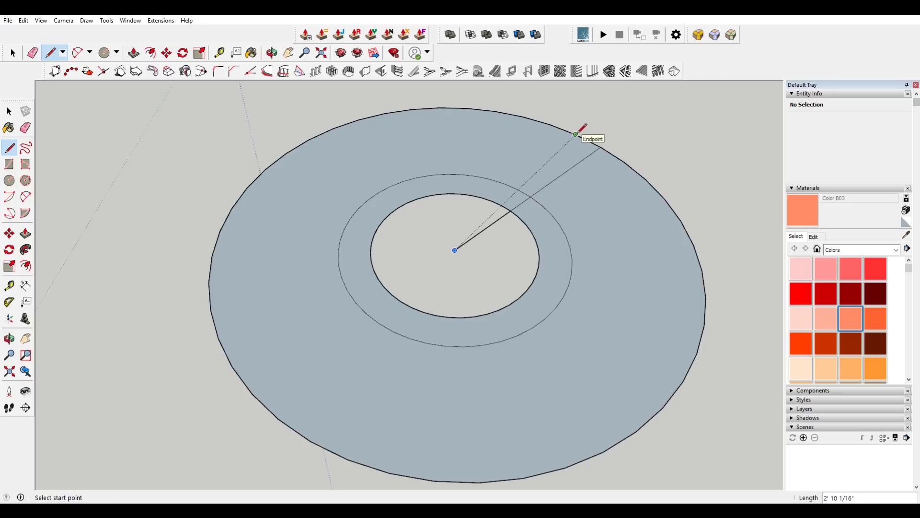
scroll(580, 130, up, 4)
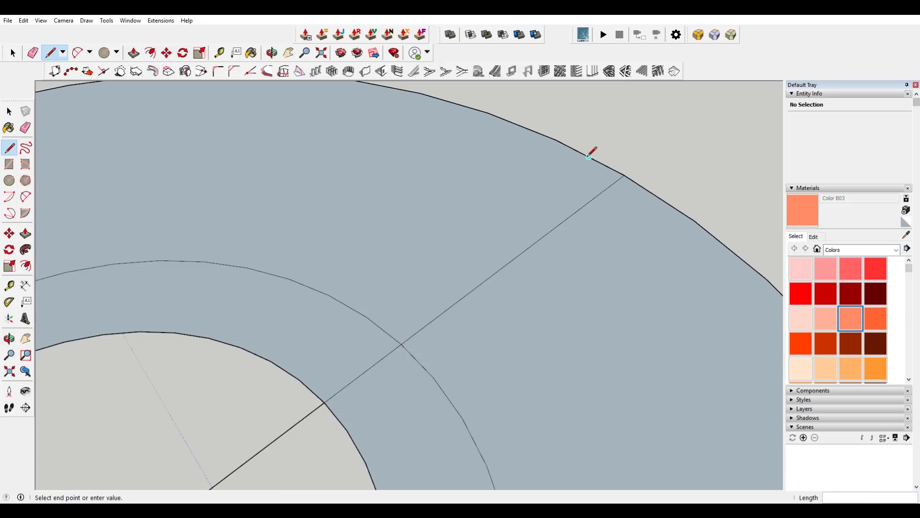
click(590, 156)
scroll(575, 158, down, 4)
click(376, 333)
- Draw a V from both ends of that outer segment to a common point on its midpoint line, each side about 4 1/8"
scroll(592, 139, up, 4)
click(630, 192)
click(517, 206)
click(524, 134)
- Erase the outer segment and the lines within the V to open the notch, plus the radial line running inward from its tip
key(e)
mouse_move(569, 172)
mouse_down()
mouse_move(589, 158)
mouse_move(585, 173)
mouse_up()
click(584, 225)
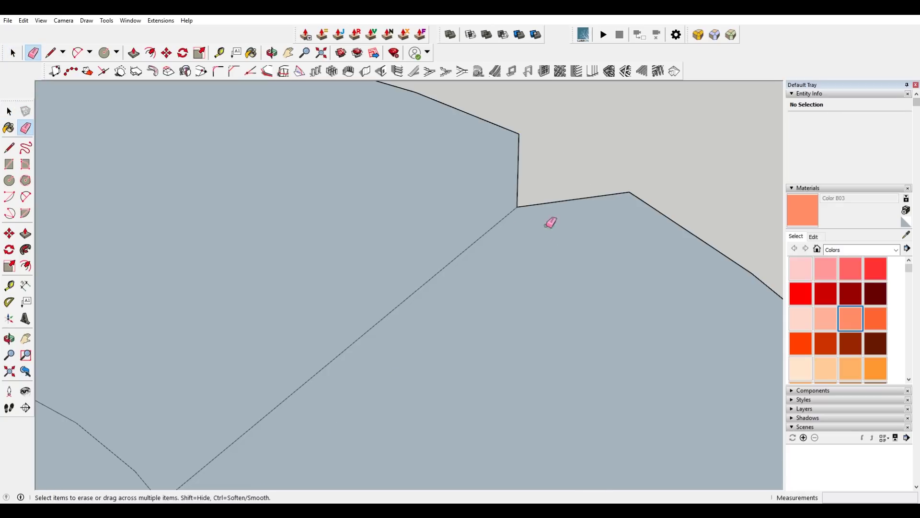
click(504, 219)
- Erase the leftover radial line pieces toward the center and delete the center face to reopen the hole
scroll(508, 215, down, 4)
drag(411, 305, 364, 326)
key(space)
click(367, 345)
key(Delete)
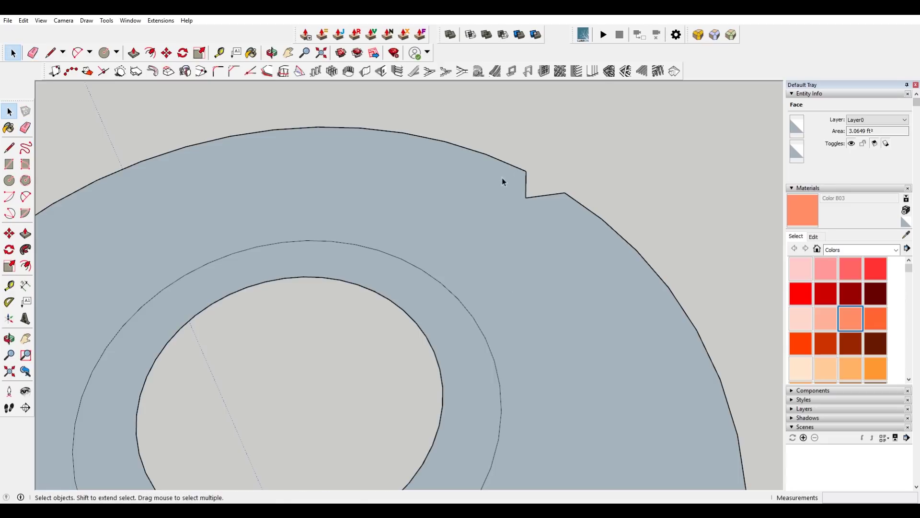
- Rotate-copy the notch's two V edges about the ring's center, two outer segments along, and repeat the copy 22 times
shift+click(554, 195)
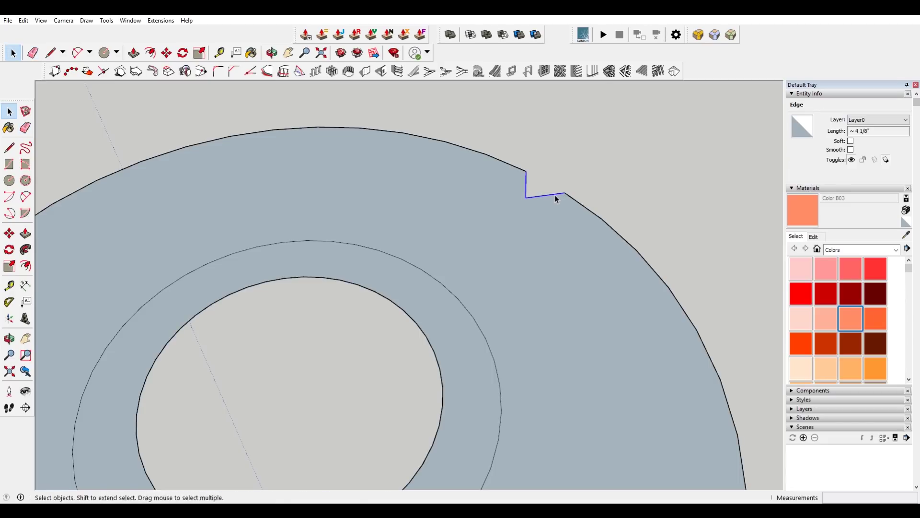
key(q)
scroll(402, 306, down, 2)
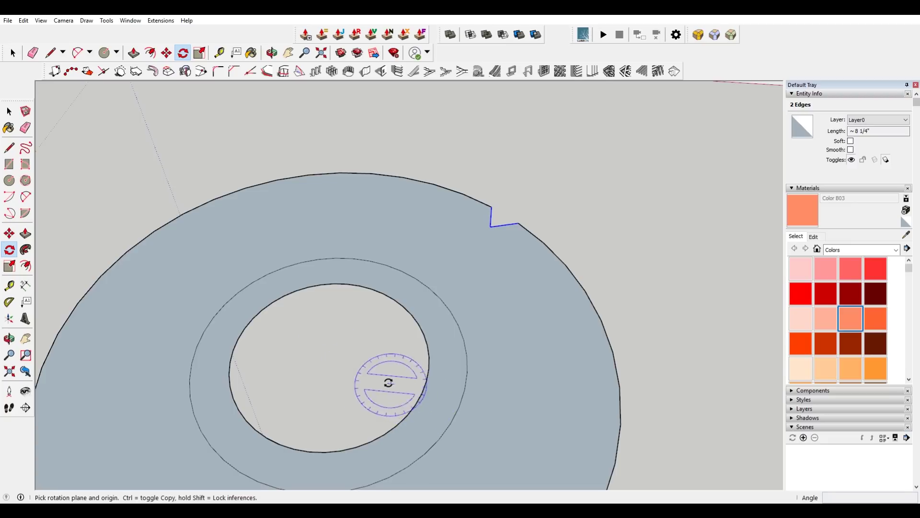
click(330, 360)
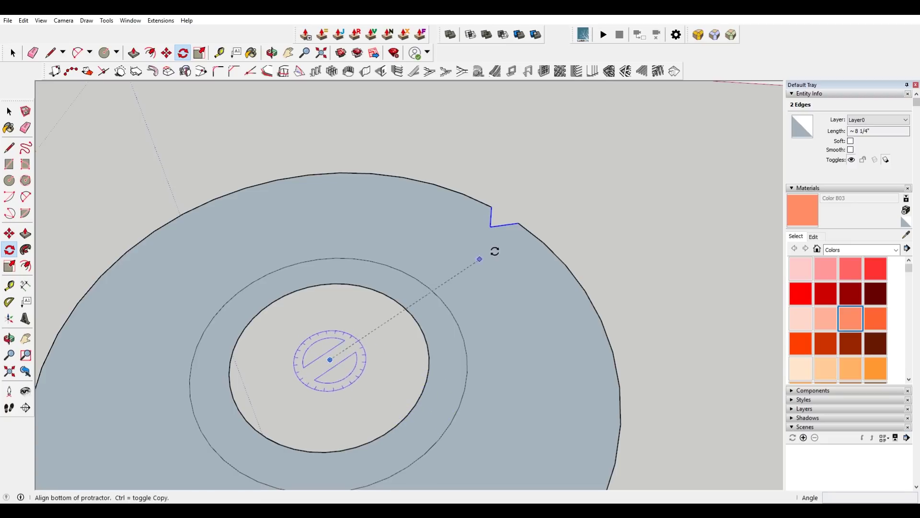
click(519, 223)
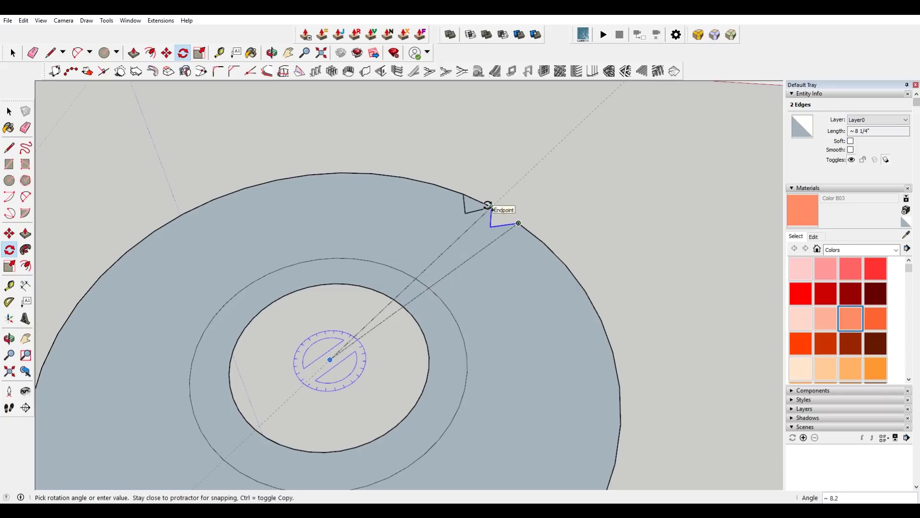
click(465, 194)
scroll(518, 247, down, 4)
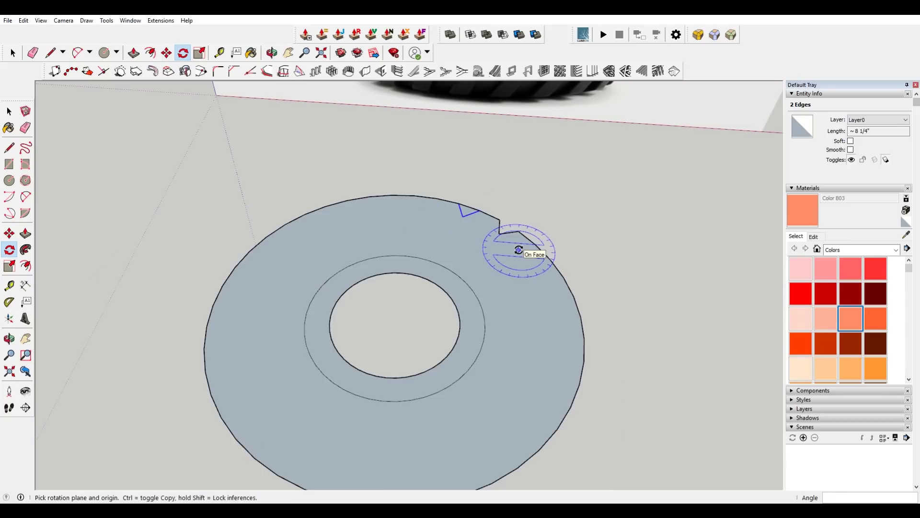
text(*21)
key(Return)
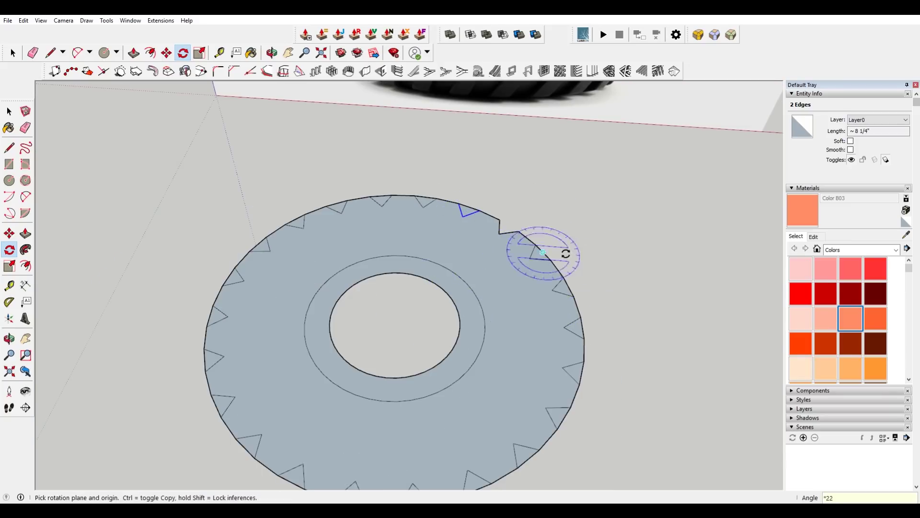
- Erase the outer rim segments across every copied V to open the notches all around the ring
key(space)
scroll(474, 202, up, 5)
key(e)
click(424, 207)
click(312, 185)
mouse_move(312, 185)
middle_down()
mouse_move(391, 181)
mouse_move(423, 160)
middle_up()
click(335, 184)
scroll(324, 185, down, 3)
middle_drag(324, 185, 347, 174)
click(359, 189)
scroll(355, 204, down, 4)
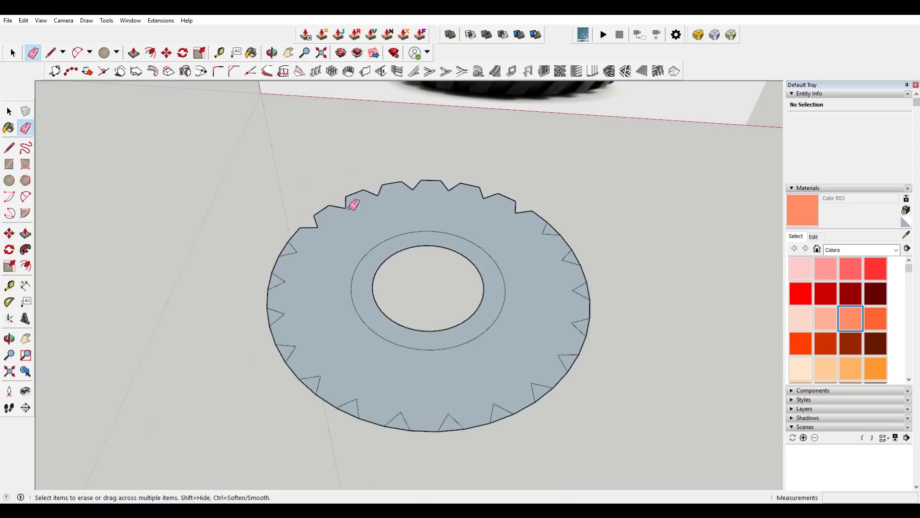
mouse_move(284, 241)
mouse_down()
mouse_move(266, 273)
mouse_move(582, 240)
mouse_up()
click(558, 228)
scroll(575, 232, down, 3)
- Examine the reference image's tread lugs and sidewall, and compare them with the notched ring
middle_drag(595, 236, 546, 137)
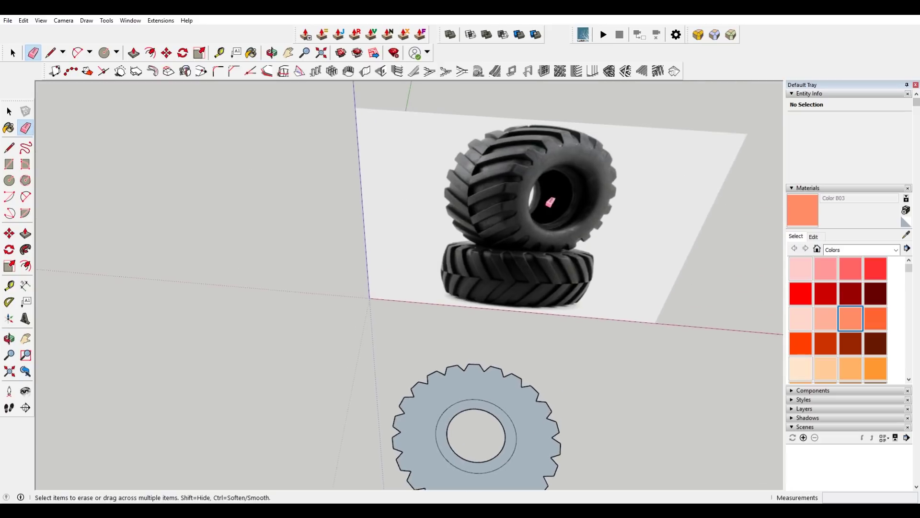
scroll(522, 171, up, 4)
middle_drag(522, 173, 512, 287)
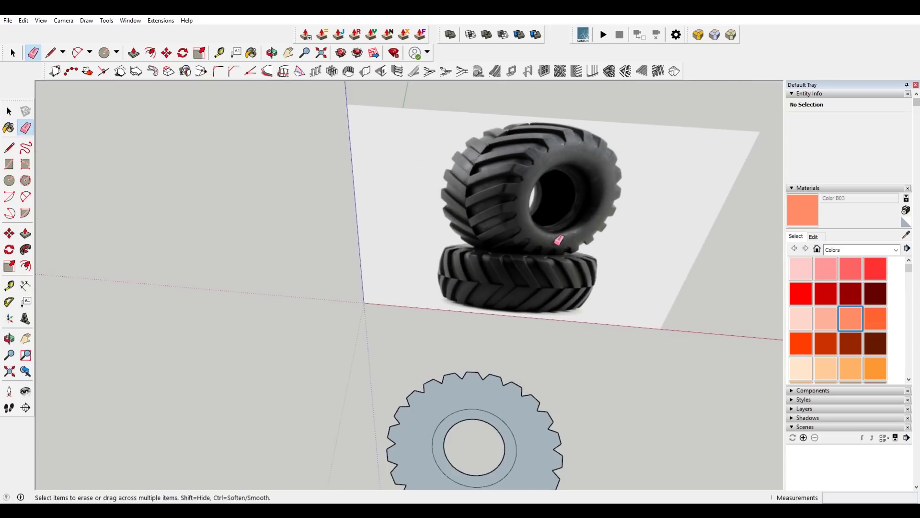
shift+middle_drag(523, 339, 526, 312)
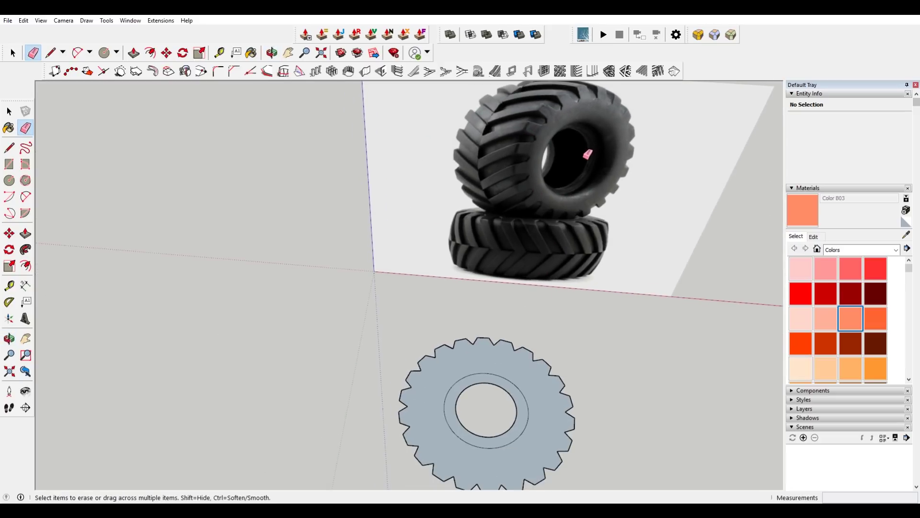
mouse_move(591, 150)
middle_down()
mouse_move(538, 128)
mouse_move(540, 224)
mouse_move(530, 132)
middle_up()
scroll(531, 132, up, 2)
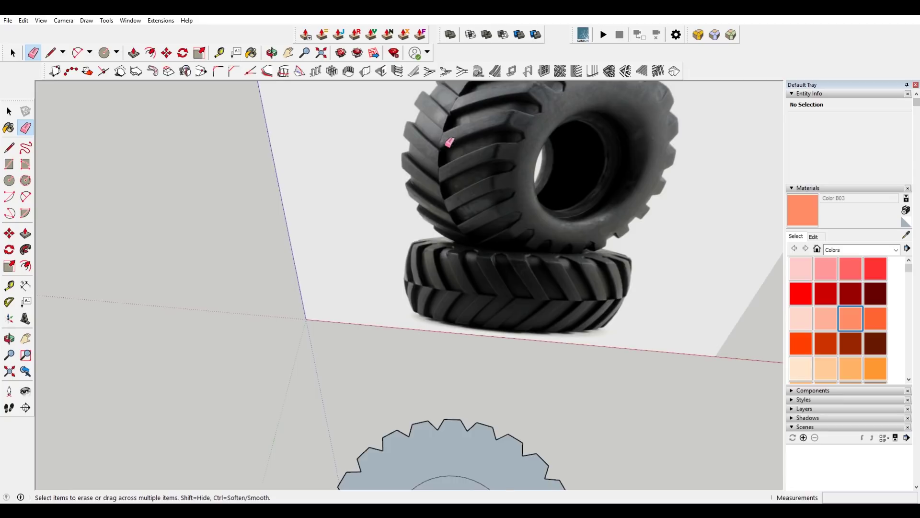
scroll(489, 298, down, 2)
mouse_move(489, 298)
middle_down()
mouse_move(493, 273)
mouse_move(536, 255)
middle_up()
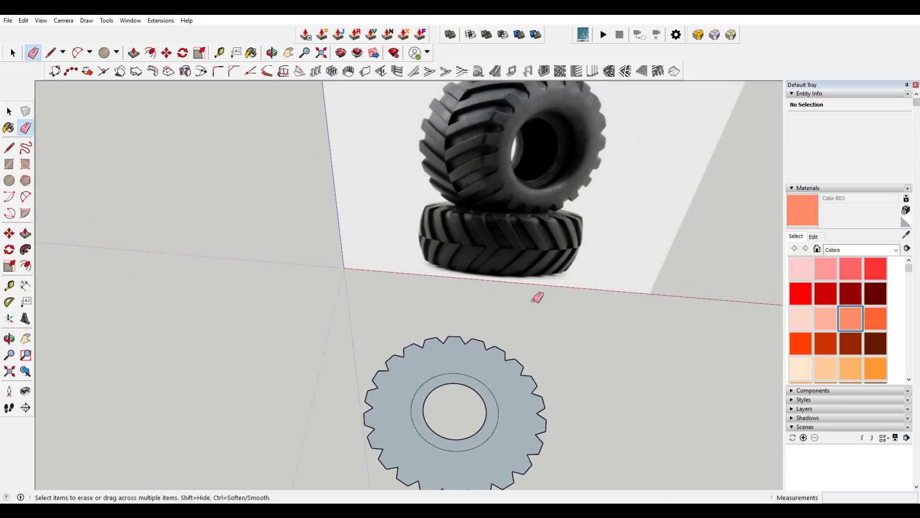
middle_drag(535, 291, 537, 235)
scroll(530, 155, up, 2)
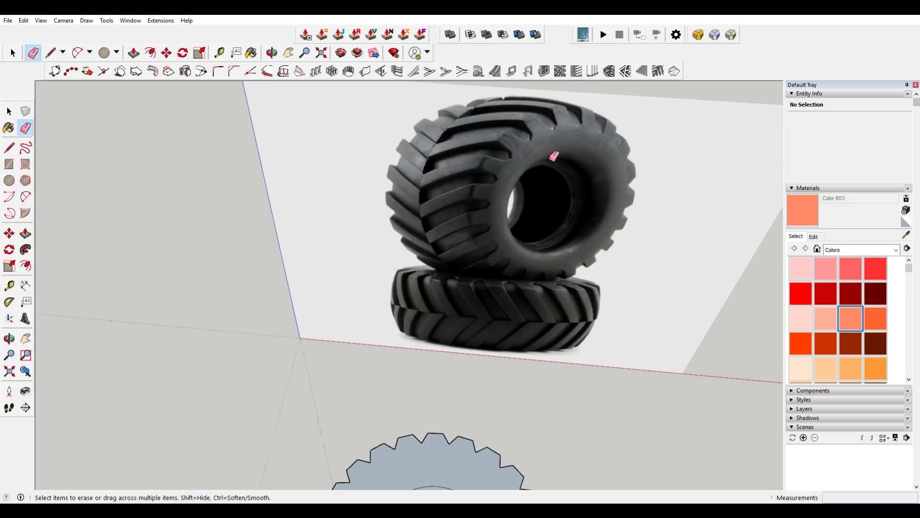
scroll(518, 169, down, 1)
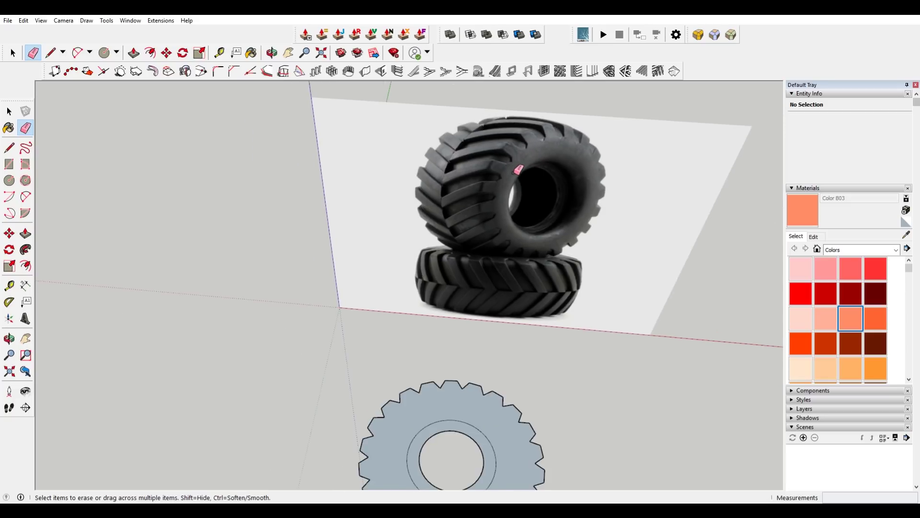
- Draw two radial lines from the ring's center to both ends of one tooth's outer edge
key(l)
scroll(472, 379, up, 3)
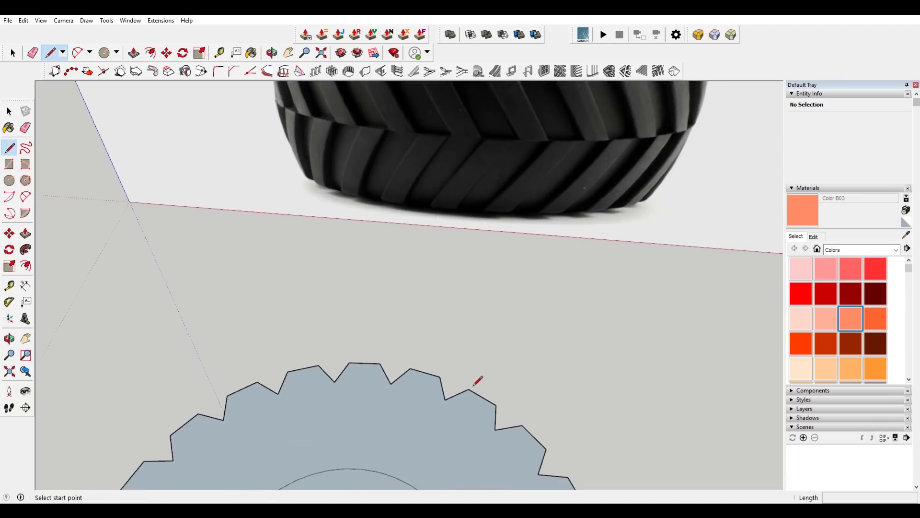
scroll(478, 380, down, 3)
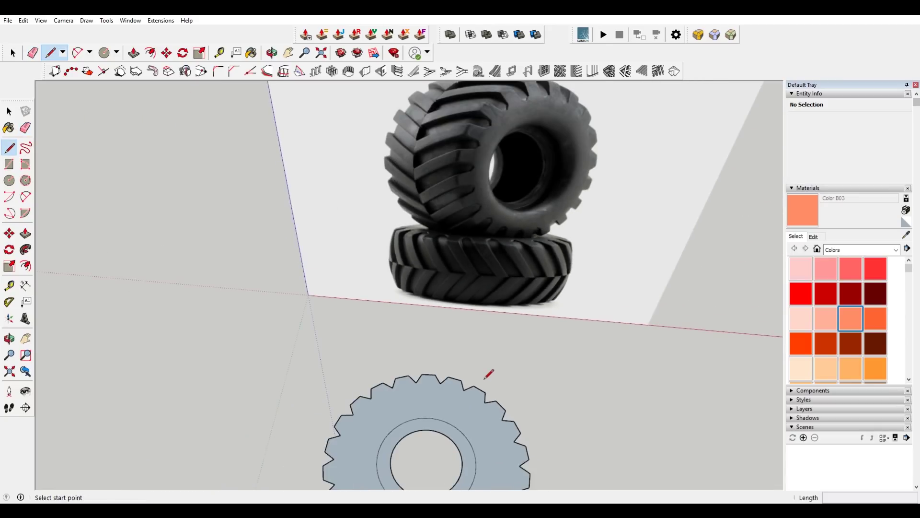
scroll(485, 378, up, 3)
click(484, 343)
scroll(500, 326, down, 1)
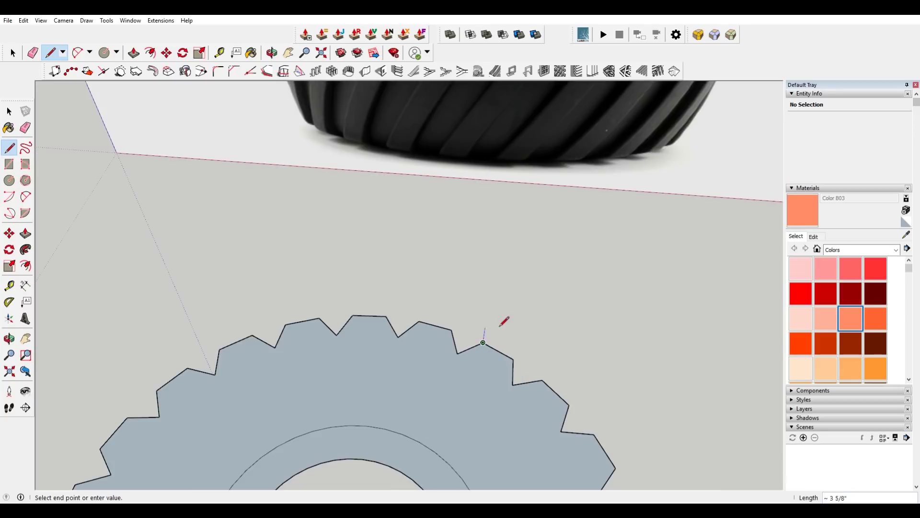
scroll(500, 313, up, 2)
scroll(518, 293, down, 2)
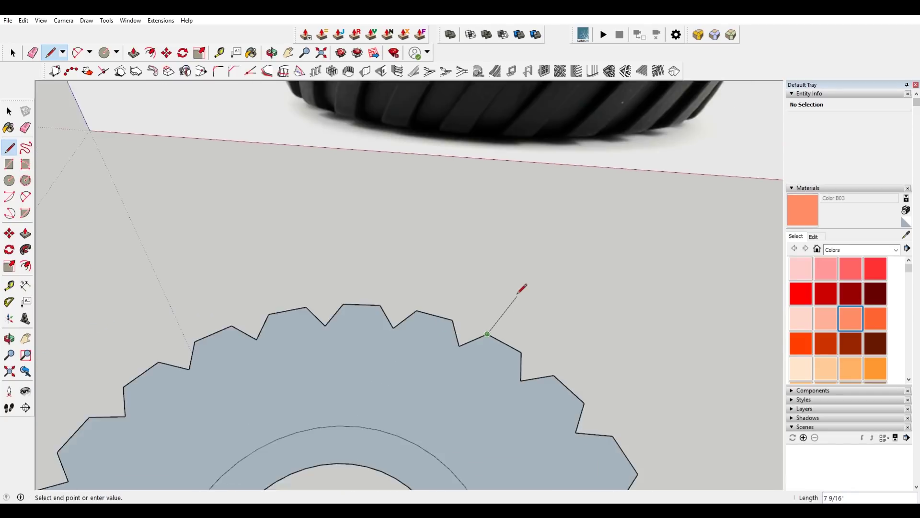
scroll(520, 292, down, 5)
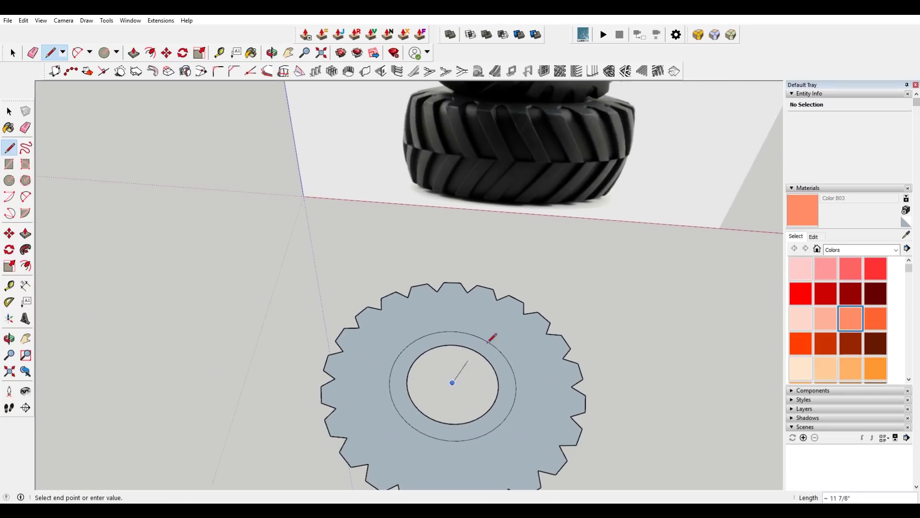
scroll(492, 338, up, 3)
click(489, 267)
scroll(504, 275, down, 1)
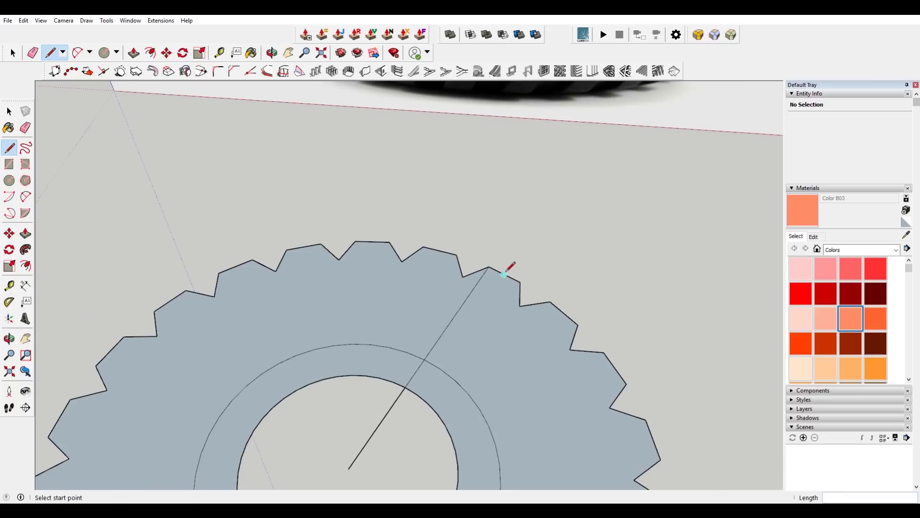
scroll(473, 316, down, 1)
click(378, 435)
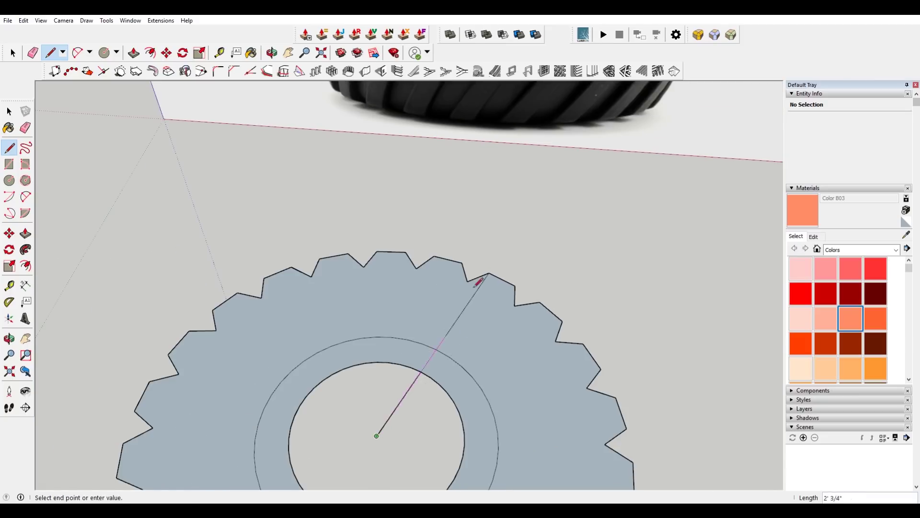
click(515, 286)
- Extend both radial lines 4" outward past the tooth and join their outer ends to form a raised block
scroll(512, 284, up, 2)
click(511, 287)
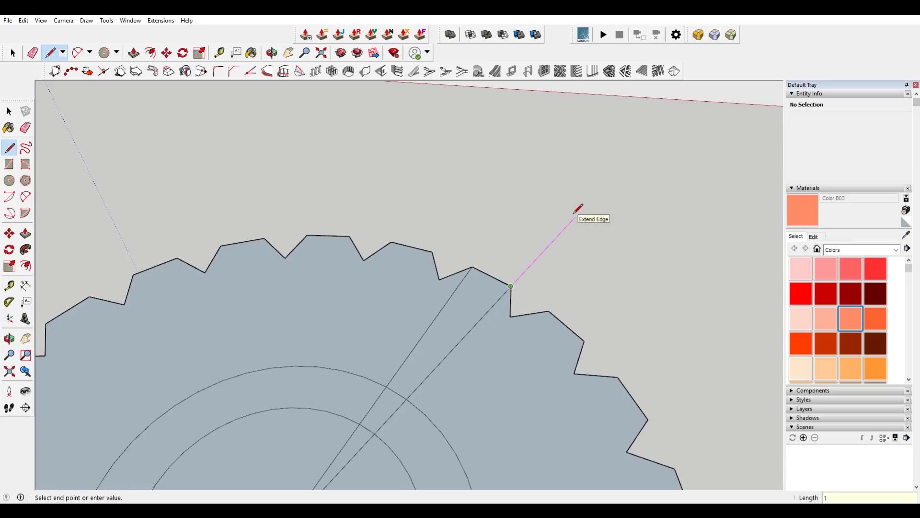
text(4)
key(Return)
key(Escape)
click(473, 266)
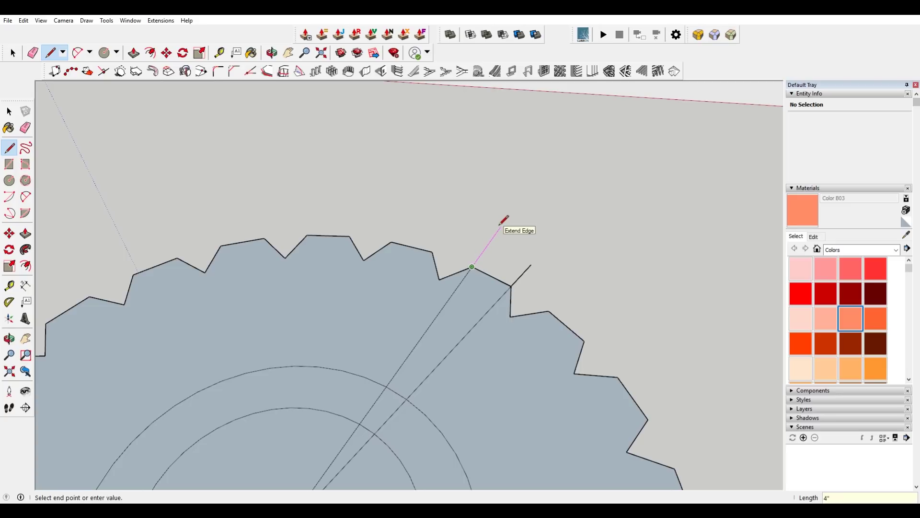
click(488, 244)
click(531, 265)
scroll(534, 256, down, 2)
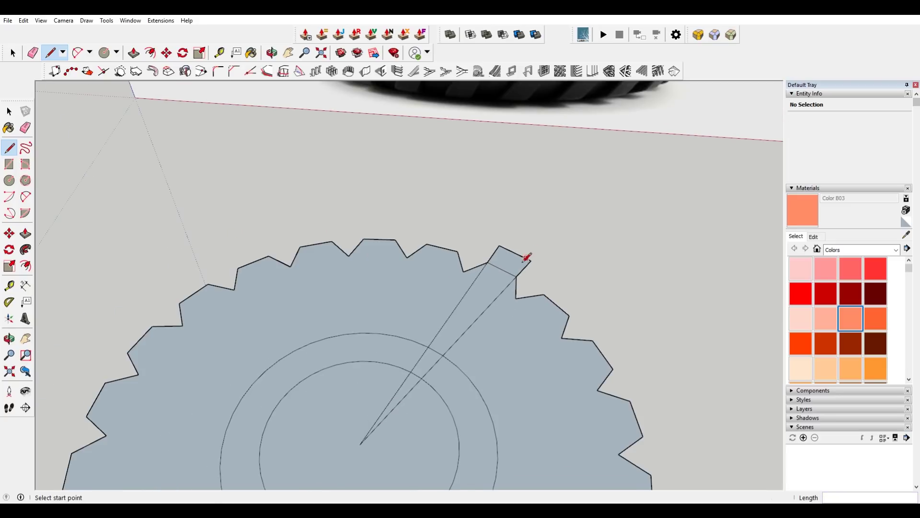
- Erase the edge between the tooth and the raised block, plus the radial lines crossing the ring's face
key(e)
drag(510, 269, 479, 281)
scroll(495, 269, down, 3)
scroll(647, 275, down, 1)
scroll(644, 274, down, 1)
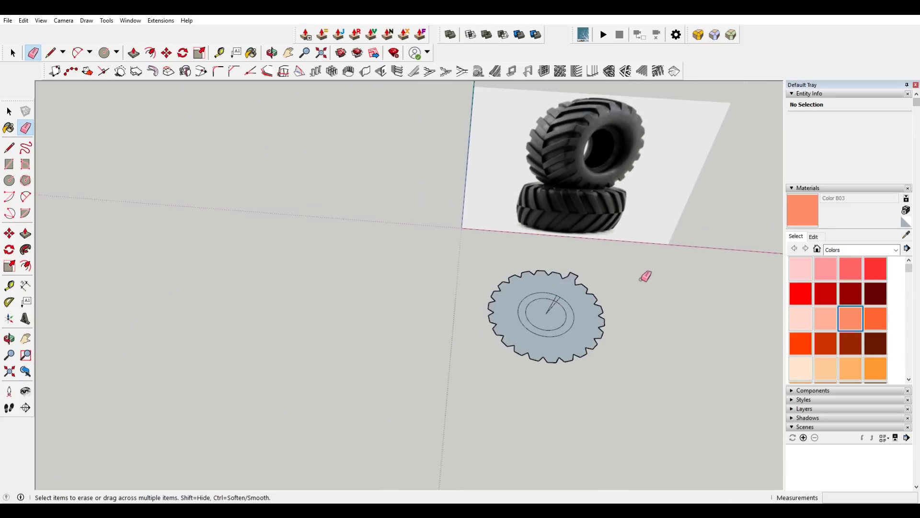
scroll(581, 269, up, 4)
scroll(586, 272, up, 3)
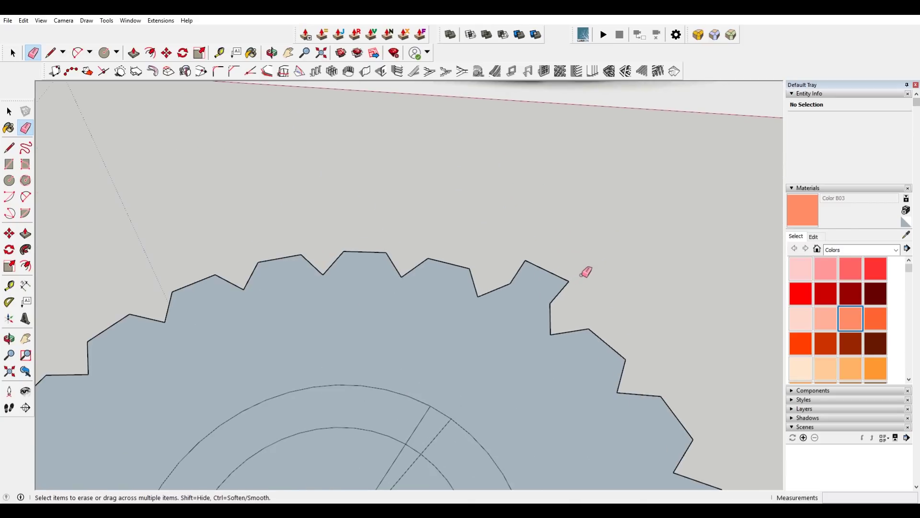
- Try to rotate-copy the raised block's three edges about the ring's center to the adjacent tooth and repeat the copy 22 times
key(space)
drag(569, 293, 539, 270)
click(520, 269)
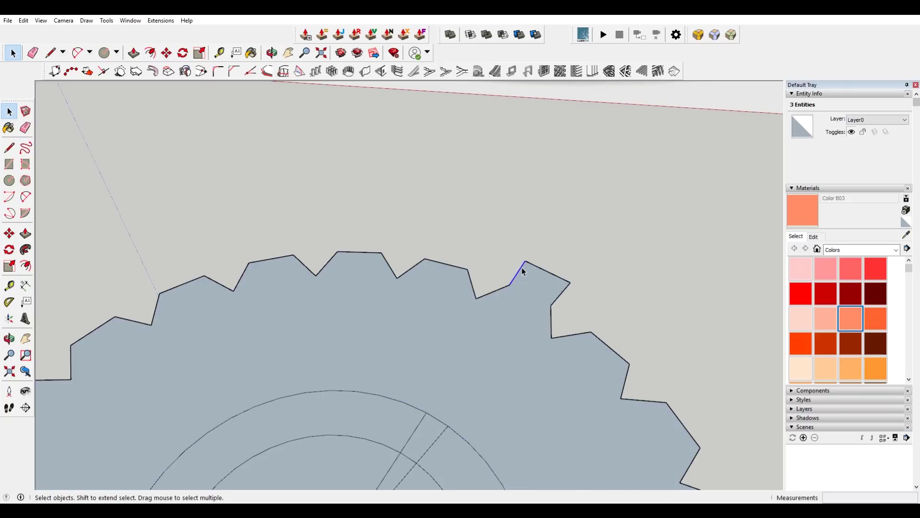
key(l)
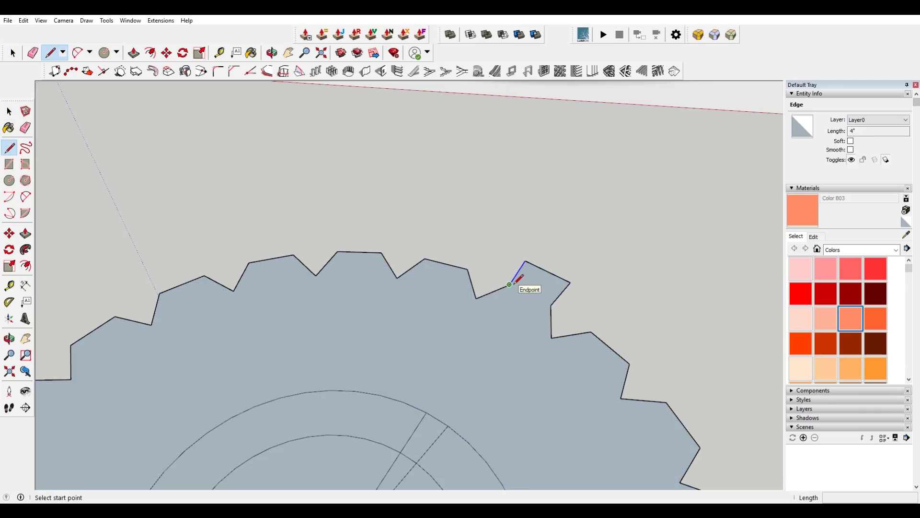
key(space)
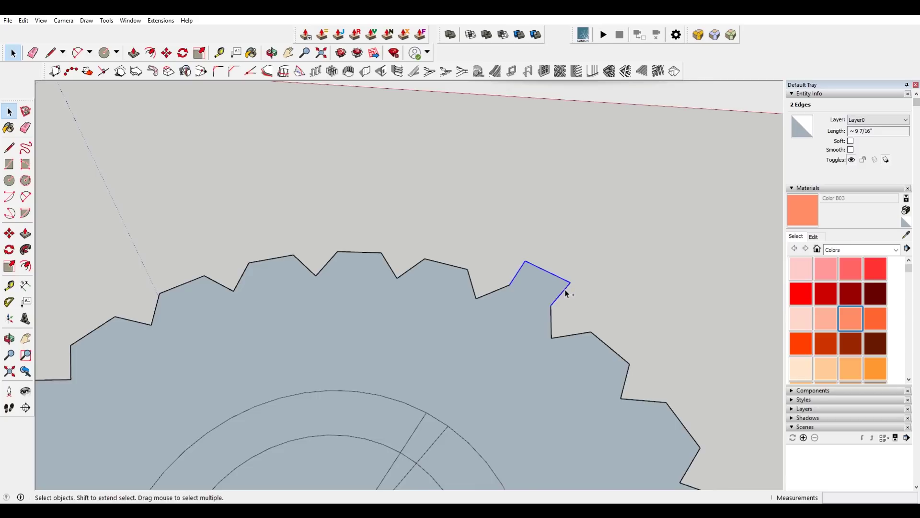
scroll(567, 283, down, 5)
key(q)
click(448, 418)
scroll(550, 288, up, 5)
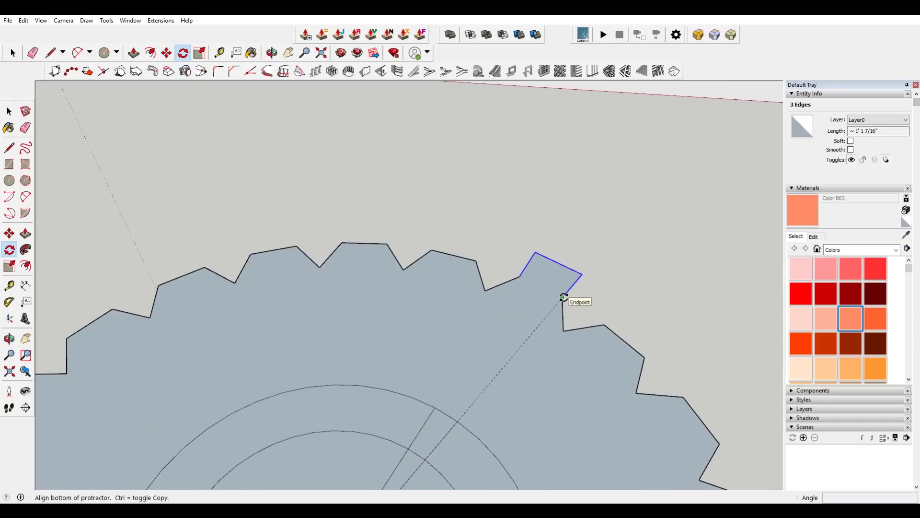
click(564, 297)
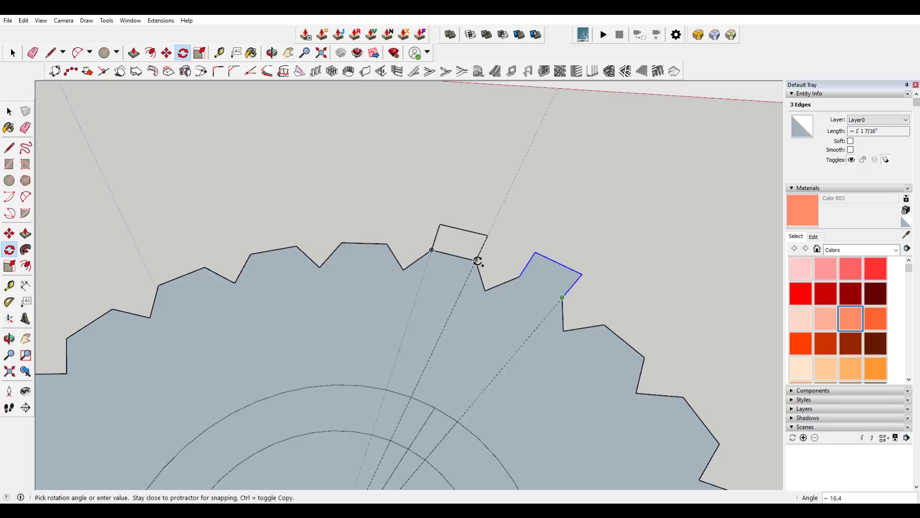
click(477, 259)
scroll(507, 290, down, 3)
text(*22)
key(Return)
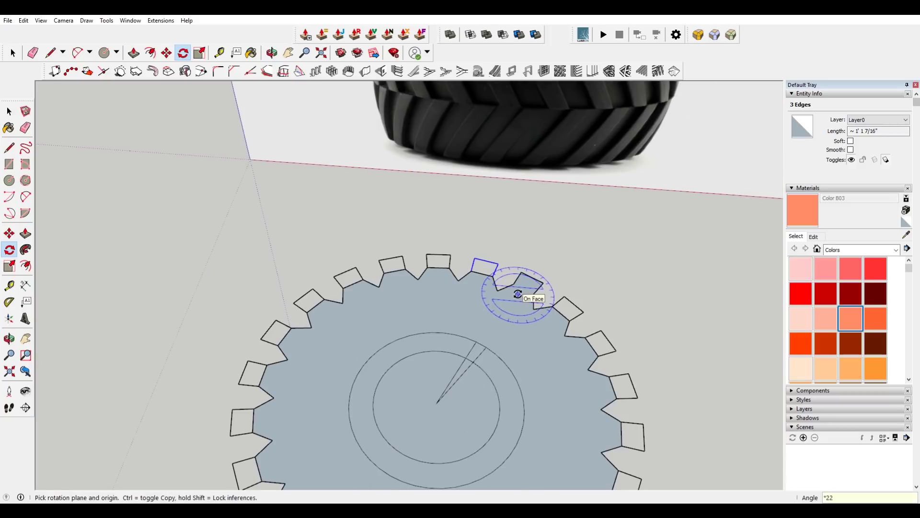
middle_drag(518, 294, 496, 232)
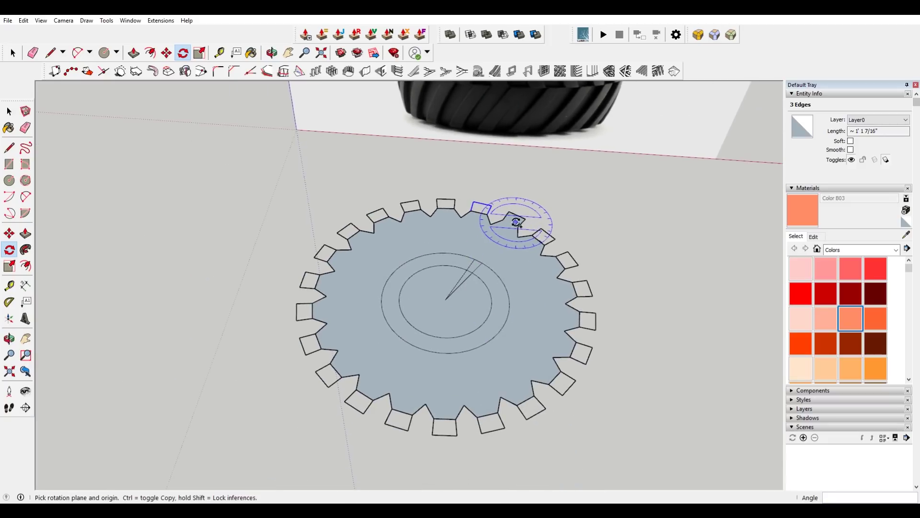
- Draw a line across the base of the raised block between the tooth's corners and select the ring's face to check the split
scroll(519, 215, up, 3)
key(l)
click(515, 233)
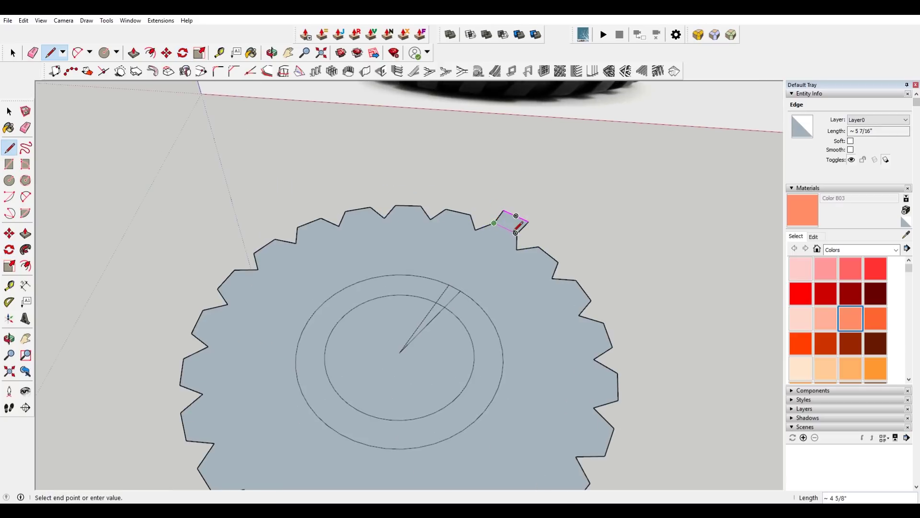
click(527, 222)
key(space)
click(508, 238)
scroll(519, 234, up, 4)
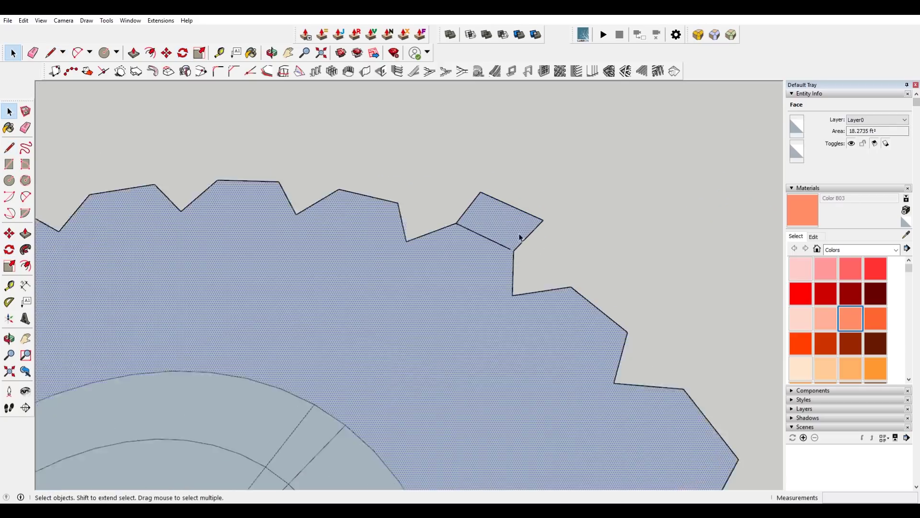
- Redraw the line across the raised block's base between the tooth's corners and select the separated block face
key(l)
click(442, 221)
click(512, 255)
scroll(518, 251, down, 3)
key(space)
scroll(546, 211, down, 3)
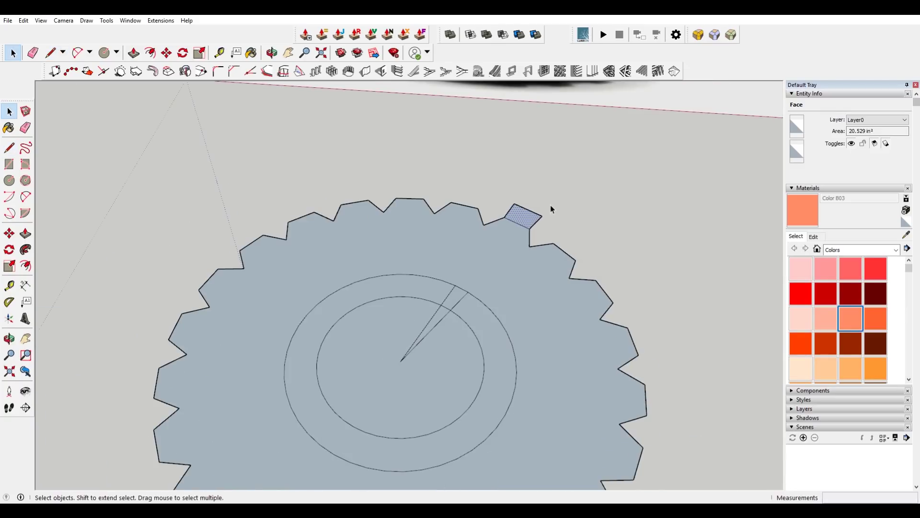
- Rotate-copy the block's face about the ring's center to the adjacent tooth and repeat the copy 22 times
key(q)
click(400, 361)
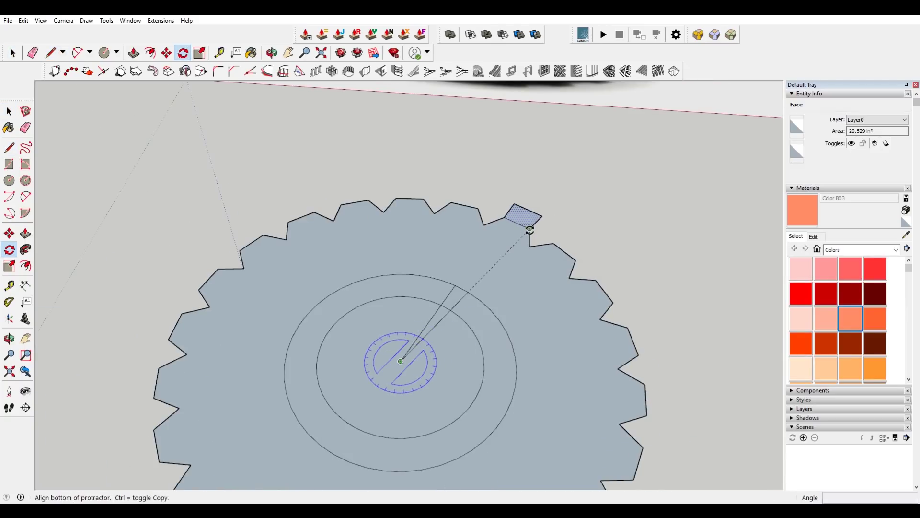
click(531, 230)
key(ctrl)
click(479, 209)
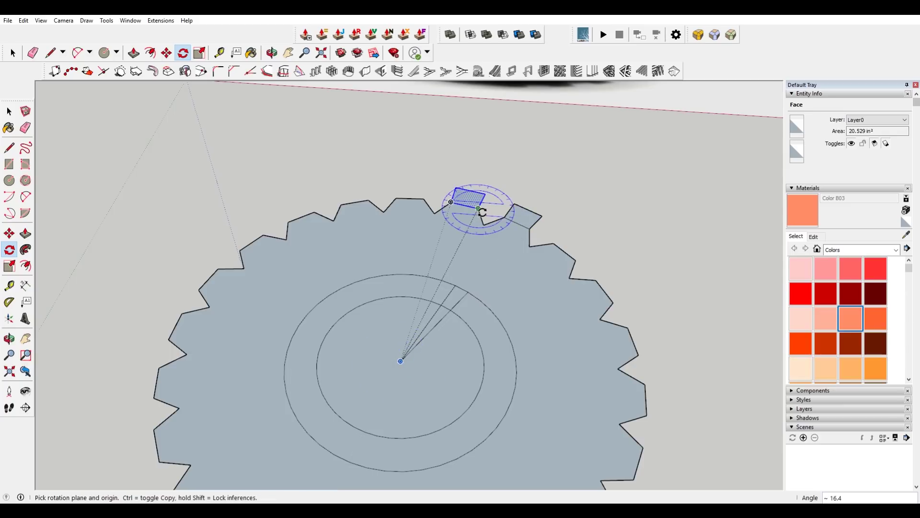
text(*21)
key(Return)
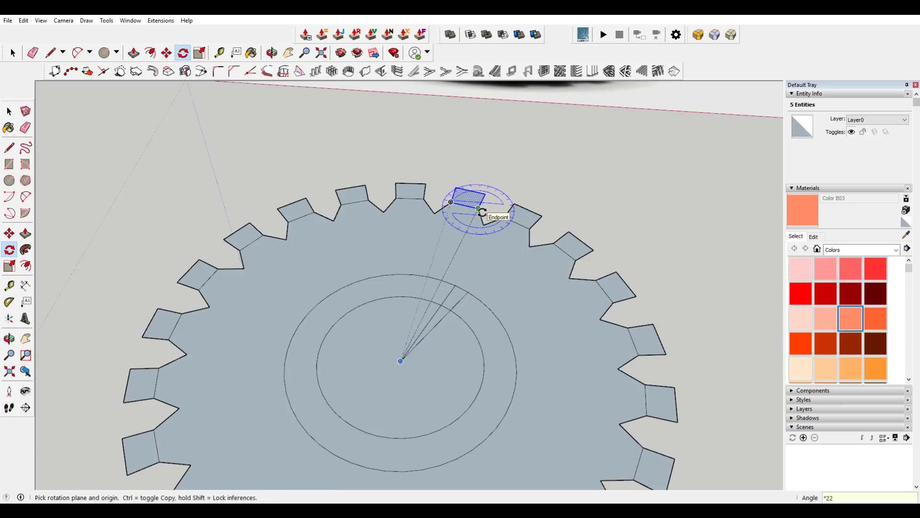
key(space)
click(495, 167)
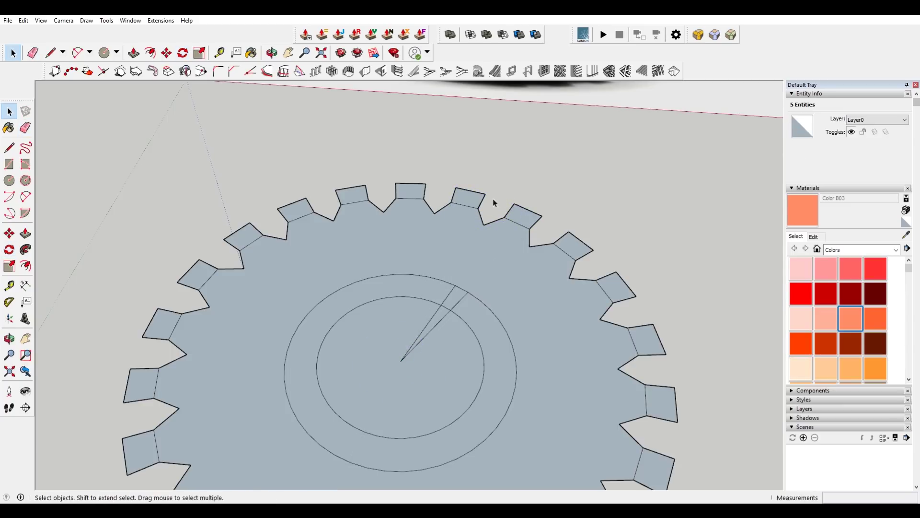
- Erase the base edges between the raised blocks and the teeth all around the ring
key(e)
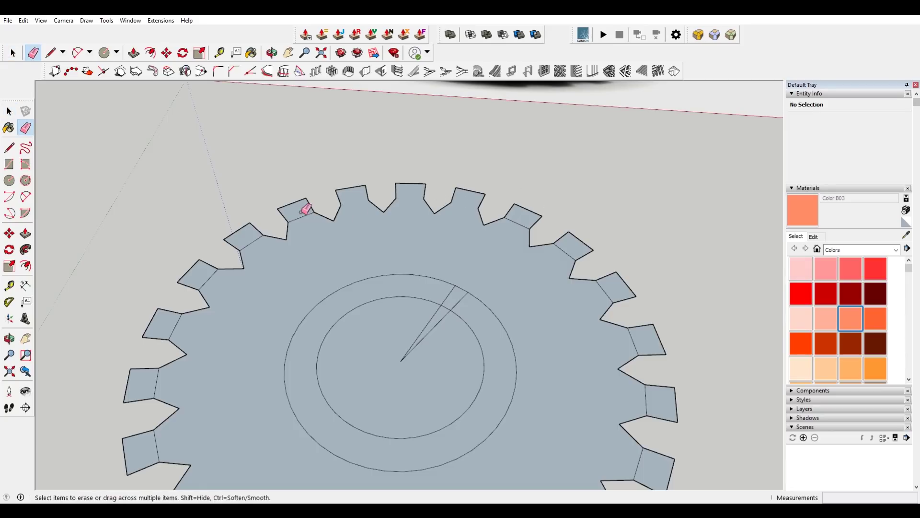
middle_drag(269, 261, 259, 242)
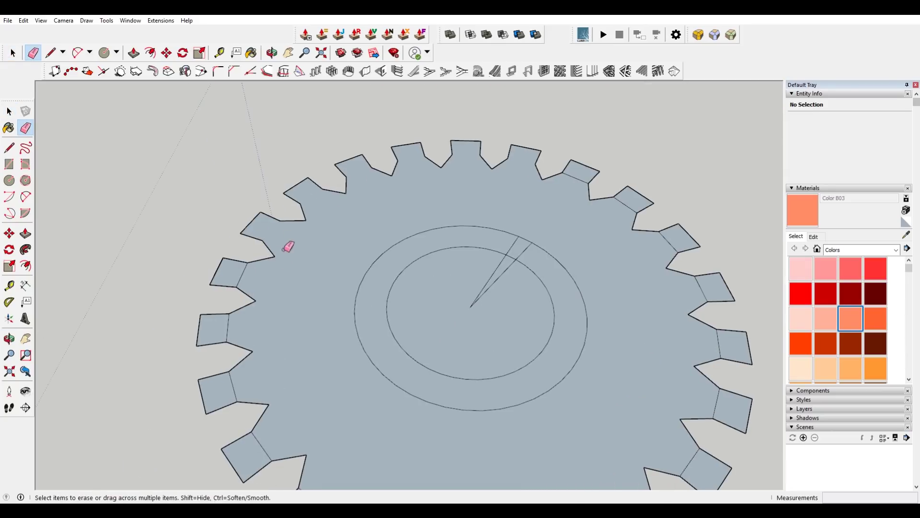
mouse_move(255, 267)
mouse_down()
mouse_move(277, 308)
mouse_move(250, 329)
mouse_move(239, 382)
mouse_move(269, 429)
mouse_move(312, 382)
mouse_up()
mouse_move(312, 382)
middle_down()
mouse_move(367, 344)
mouse_move(308, 390)
middle_up()
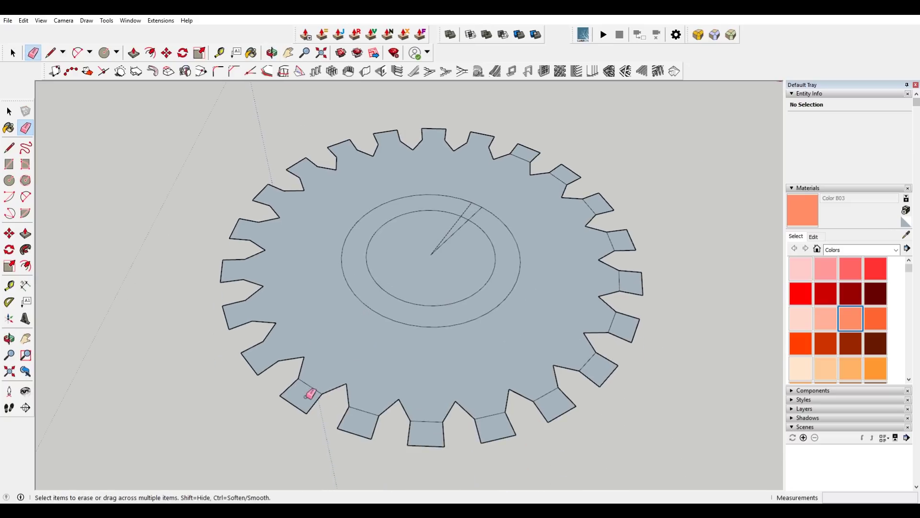
middle_drag(509, 384, 474, 287)
- Push/Pull the toothed ring's face upward about 2' 3" to give the tire its width
click(487, 263)
scroll(359, 154, up, 3)
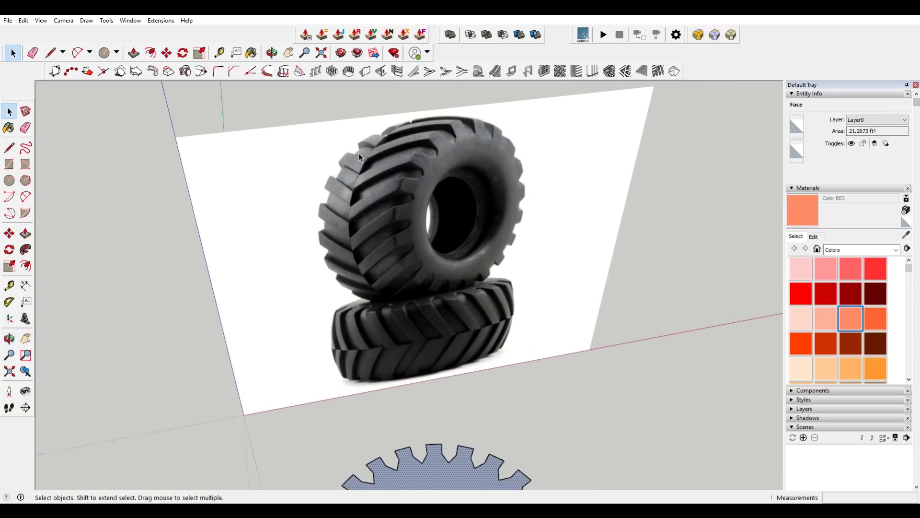
scroll(393, 244, down, 5)
middle_drag(401, 235, 517, 283)
key(p)
drag(510, 353, 503, 312)
middle_drag(431, 461, 489, 379)
key(space)
middle_drag(536, 290, 538, 372)
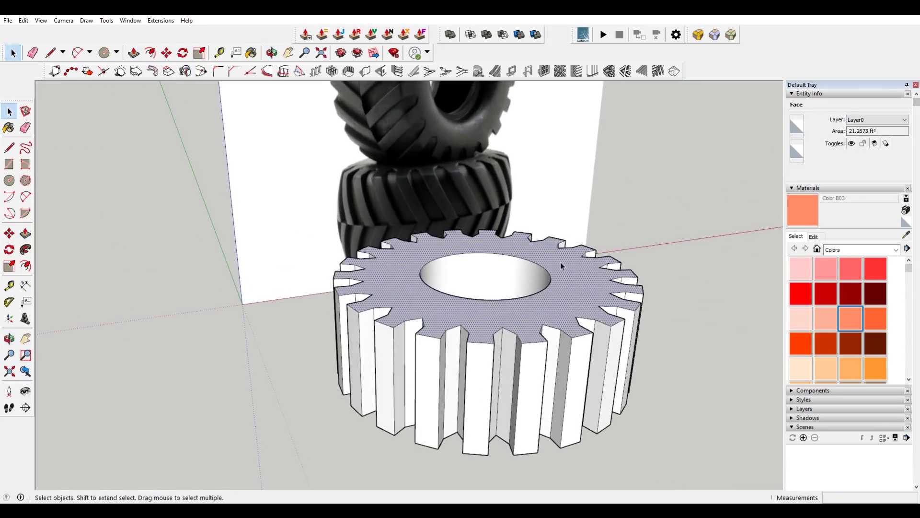
scroll(563, 300, down, 2)
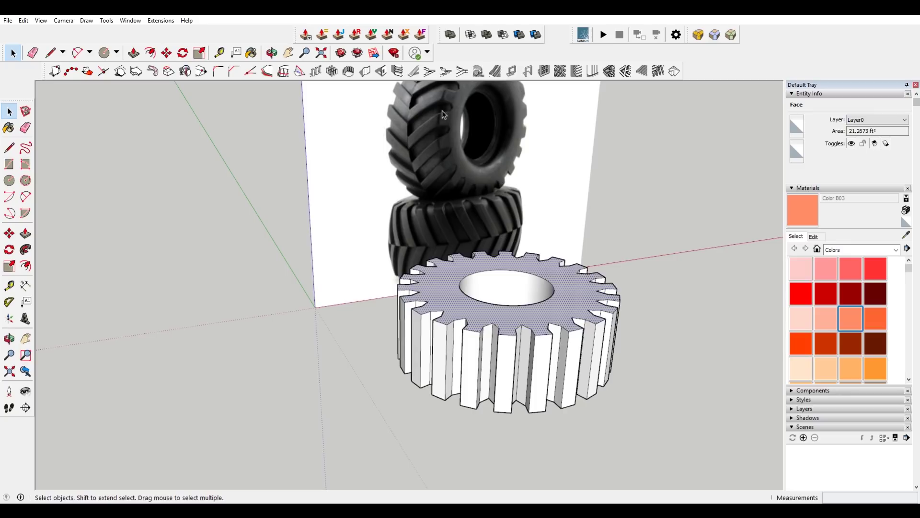
- Copy the ring's top face down to a tooth's bottom corner and divide the distance into 4 equal slices
scroll(591, 360, up, 2)
key(m)
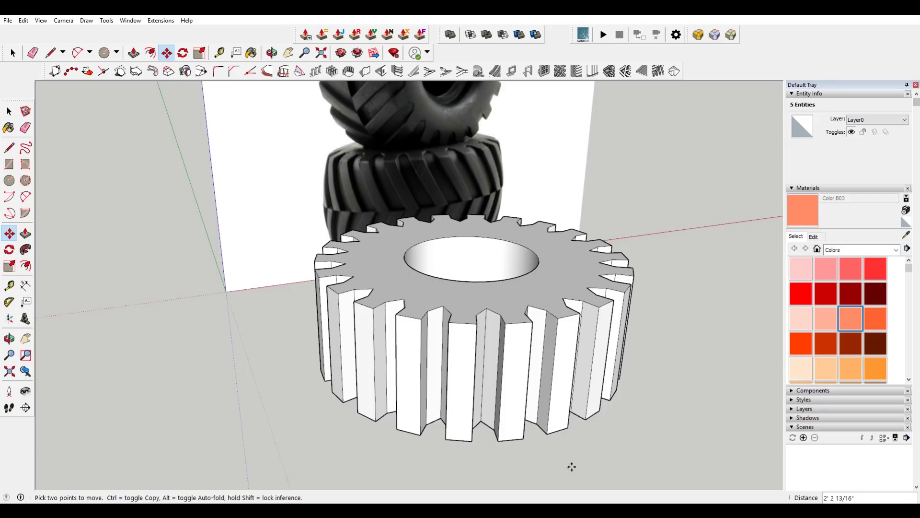
key(space)
click(557, 272)
key(m)
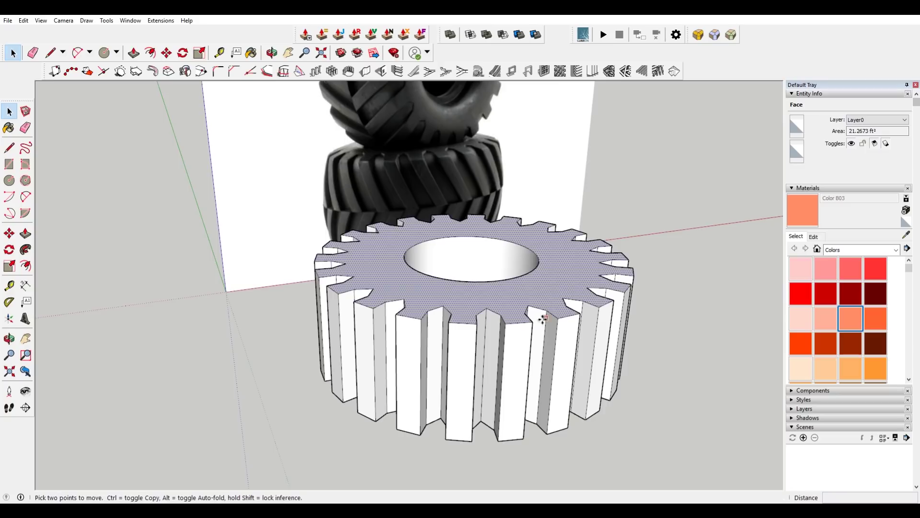
key(ctrl)
click(532, 321)
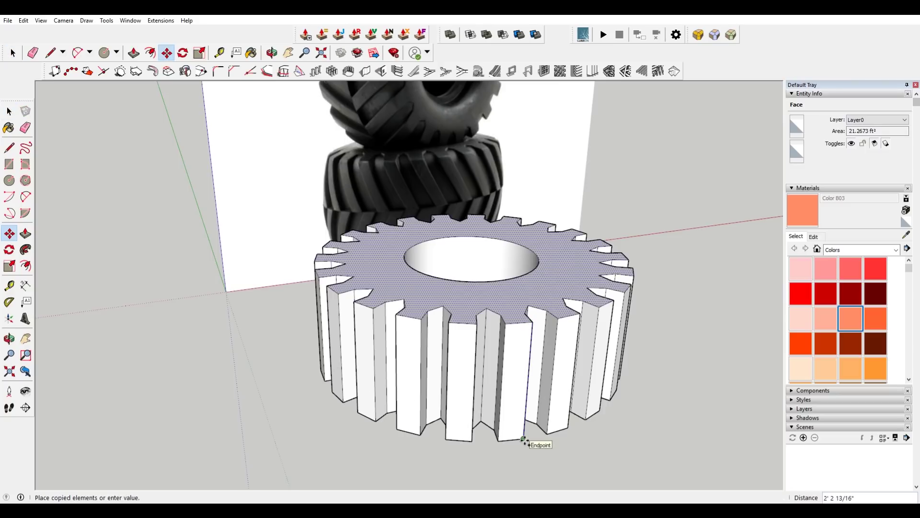
click(523, 439)
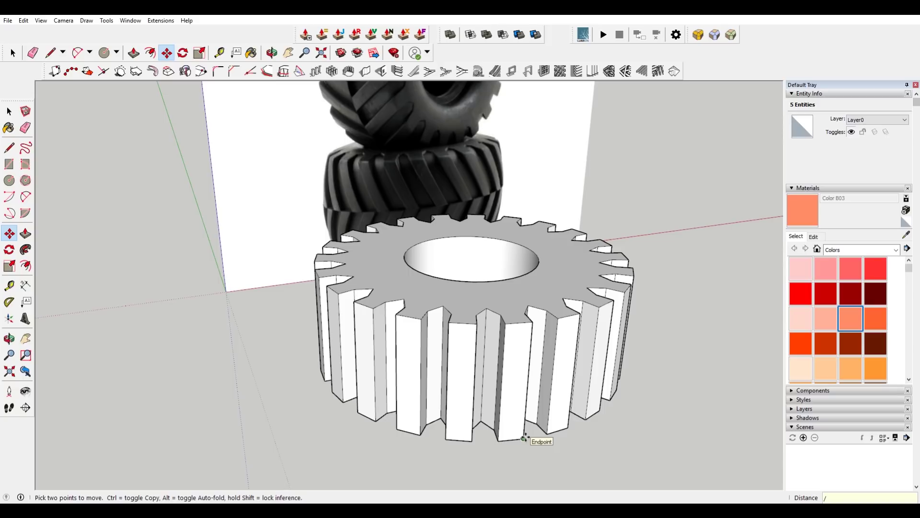
text(/4)
key(Return)
- Change the divided copy to 6 equal slices along the ring's height
scroll(473, 415, down, 2)
middle_drag(474, 415, 436, 332)
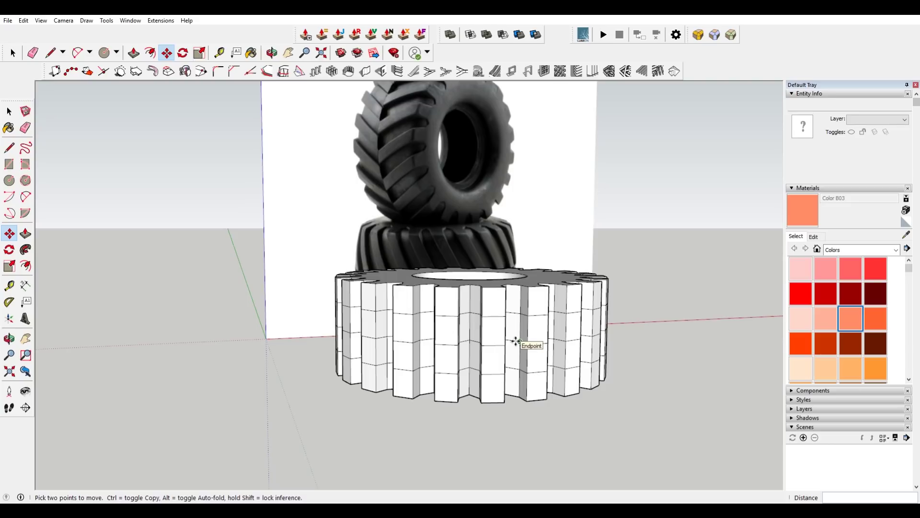
text(6)
key(Return)
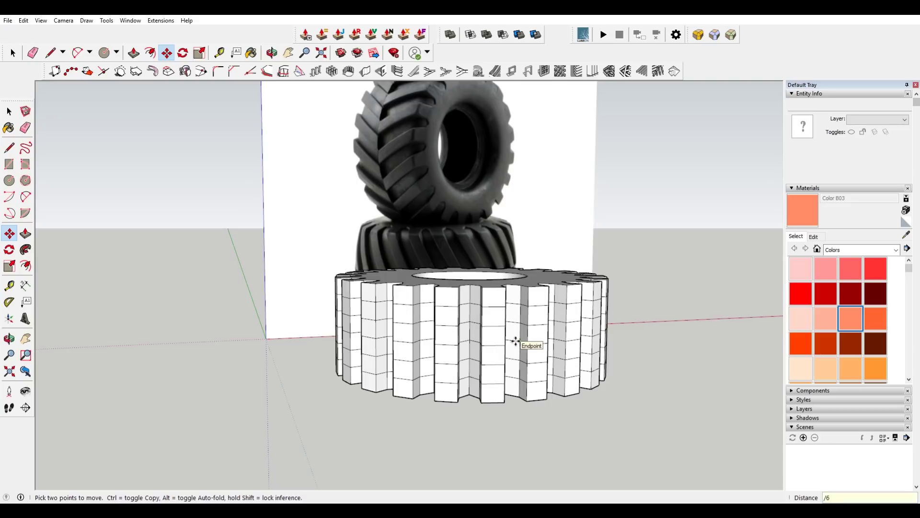
- Set the camera to the standard front view with parallel projection
click(64, 20)
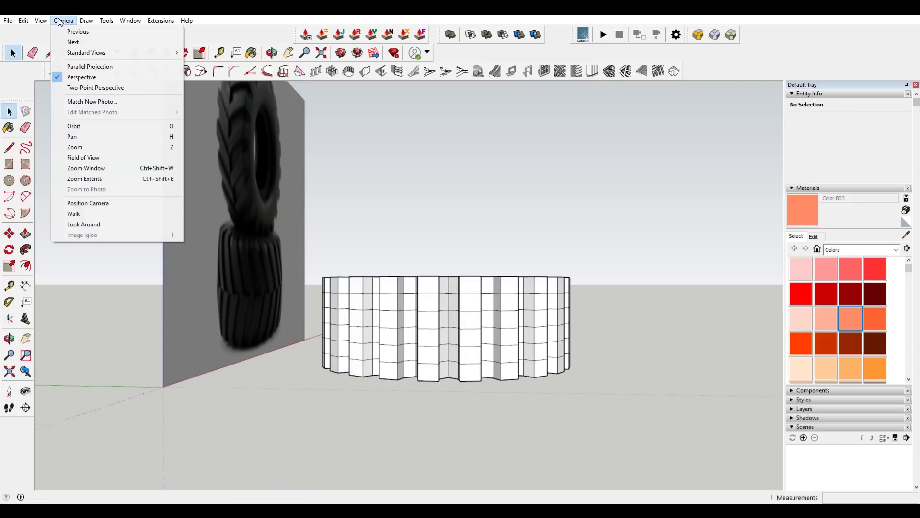
mouse_move(103, 54)
click(230, 79)
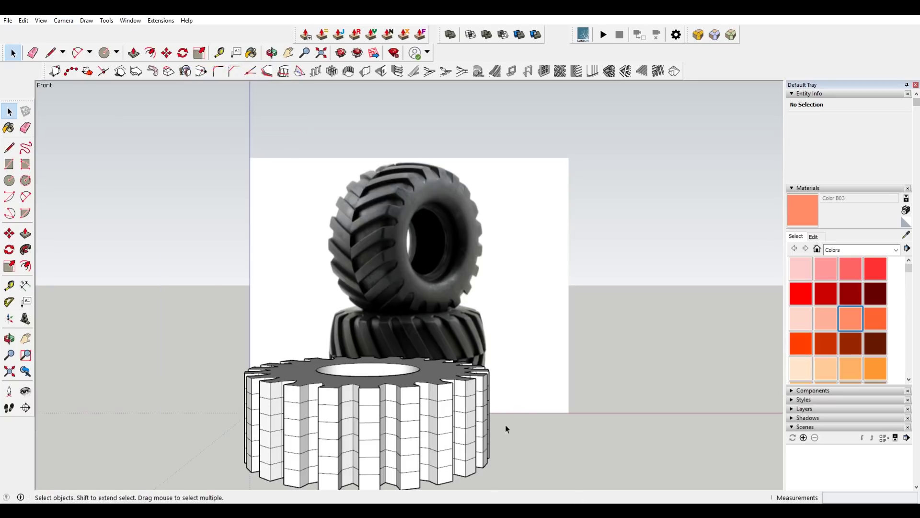
click(63, 20)
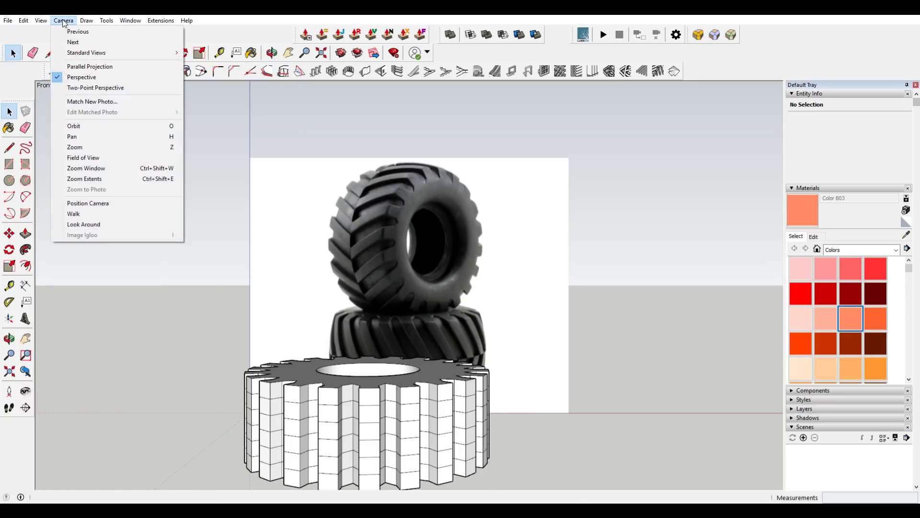
click(102, 67)
scroll(326, 182, up, 4)
- Explode the tire reference image
right_click(326, 183)
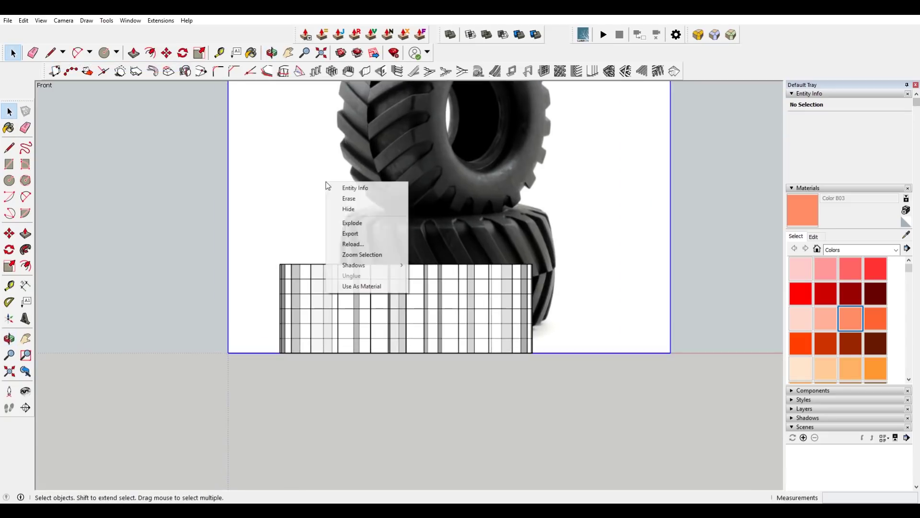
right_click(291, 139)
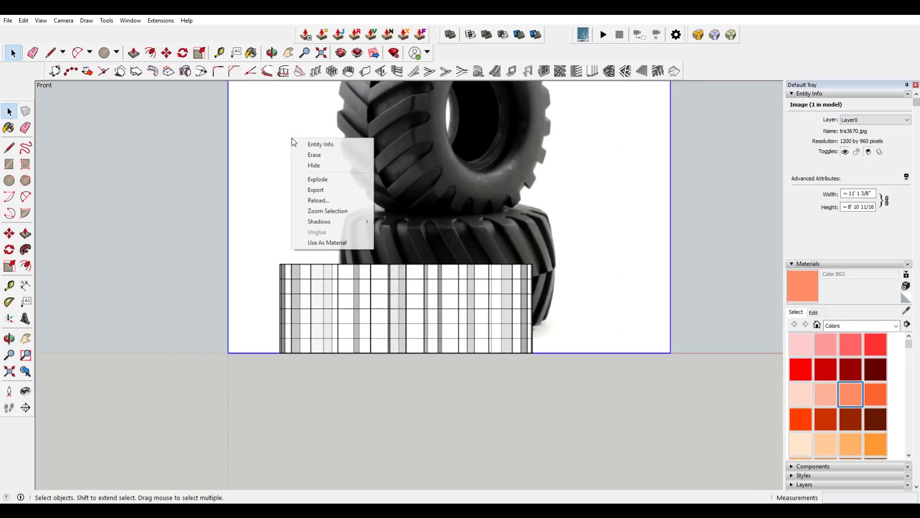
right_click(465, 135)
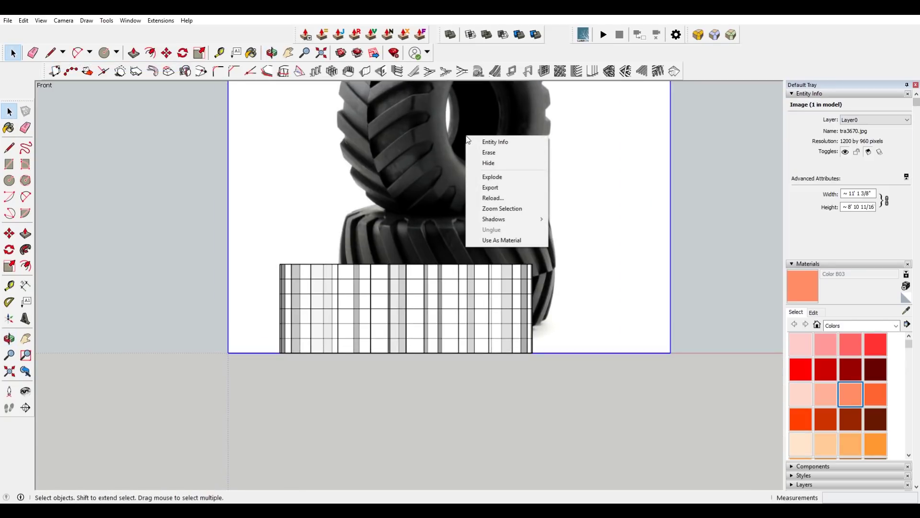
click(516, 178)
- Group the exploded reference image's face and edges, and lock the group
right_click(514, 175)
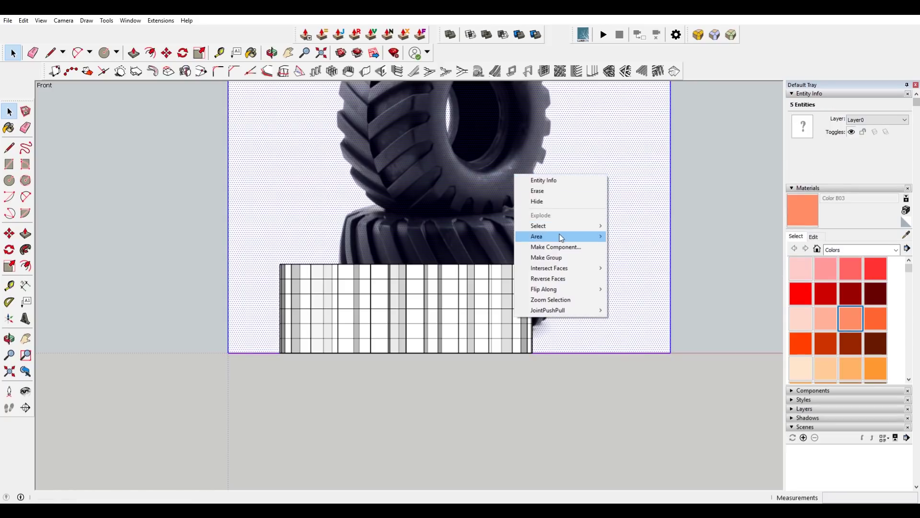
click(562, 257)
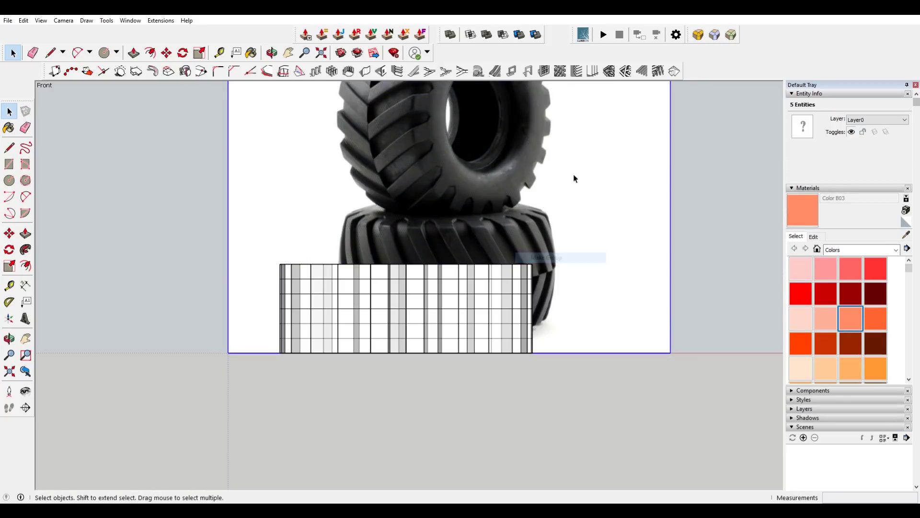
right_click(575, 176)
click(605, 212)
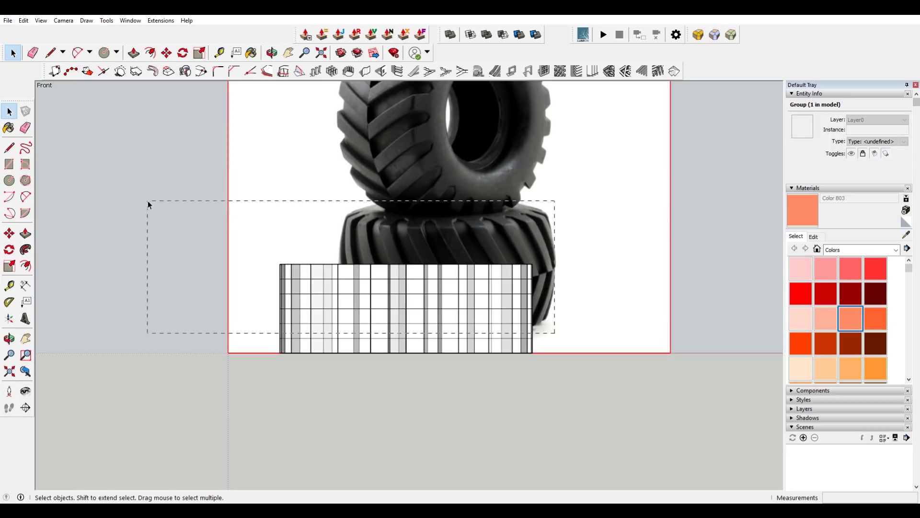
drag(148, 204, 165, 215)
key(Delete)
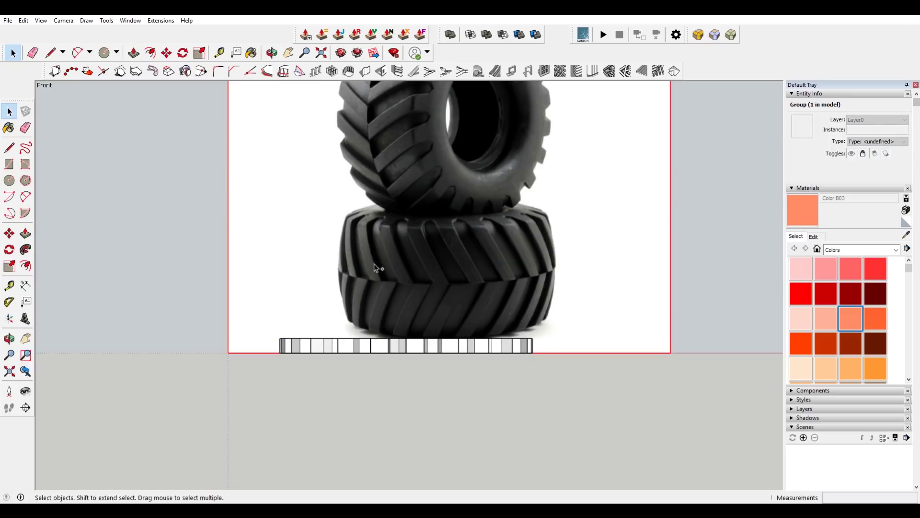
key(ctrl+z)
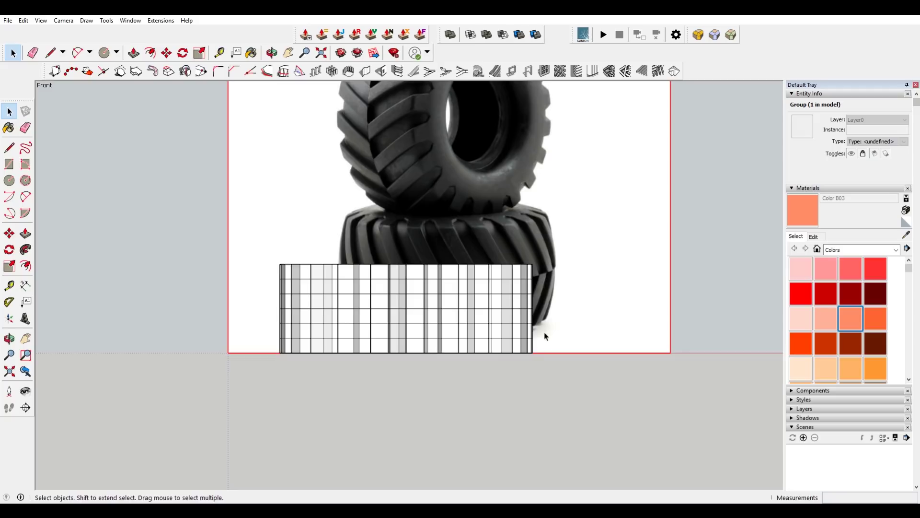
- Delete all the geometry above the ring's bottom slice and select that slice's top face
drag(179, 208, 179, 208)
key(Delete)
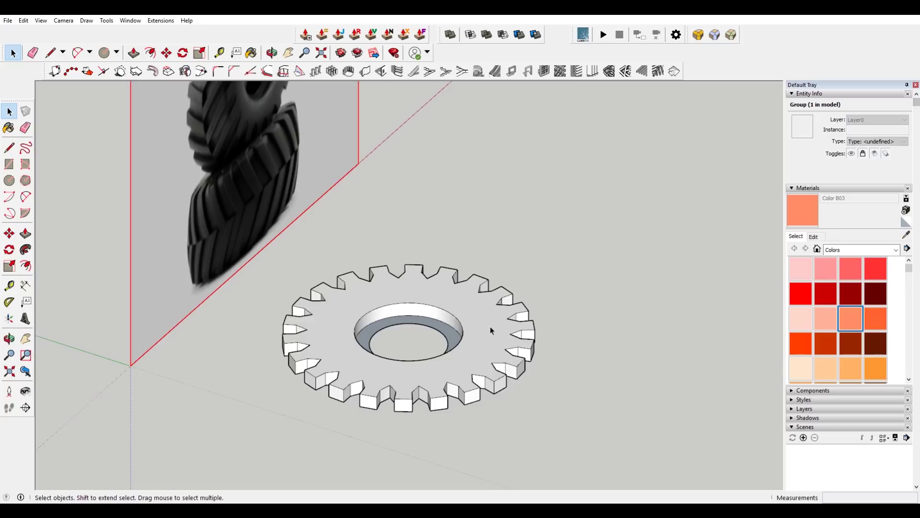
scroll(484, 332, up, 3)
middle_drag(484, 332, 443, 320)
click(506, 290)
- Examine the slanted tread pattern of the lower tire in the reference image against the toothed slice
scroll(506, 289, down, 3)
scroll(421, 237, up, 5)
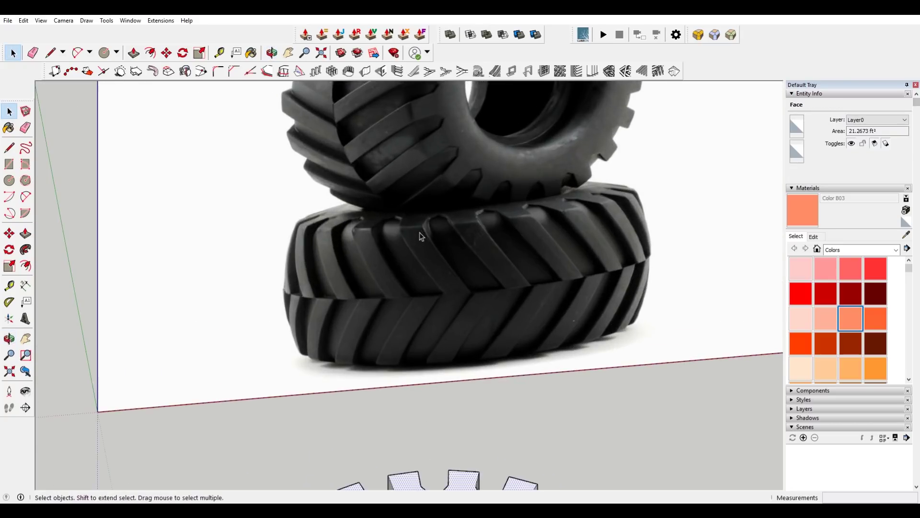
scroll(372, 227, up, 2)
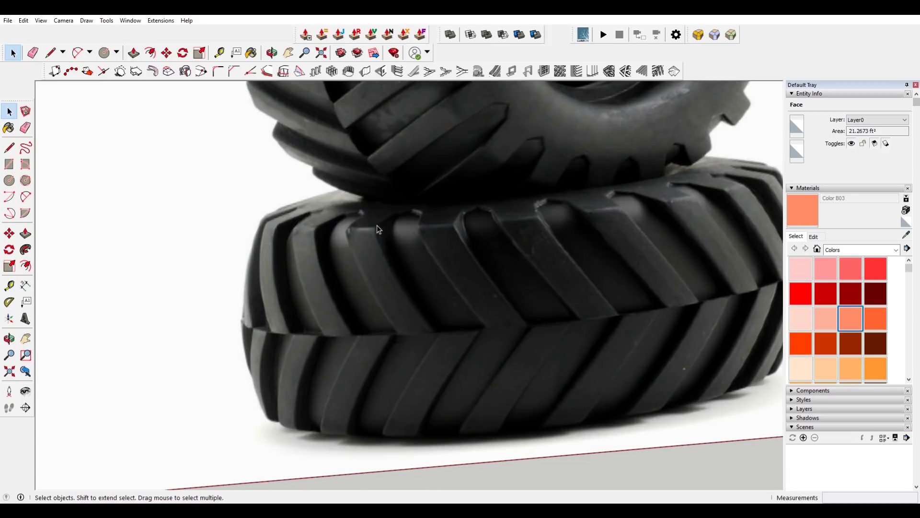
scroll(377, 225, down, 4)
scroll(372, 223, up, 5)
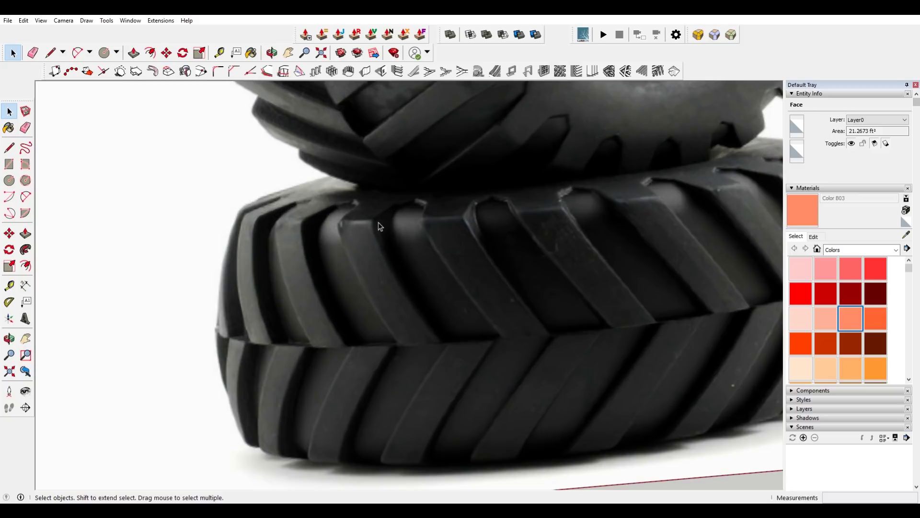
scroll(418, 223, down, 5)
shift+middle_drag(471, 220, 480, 272)
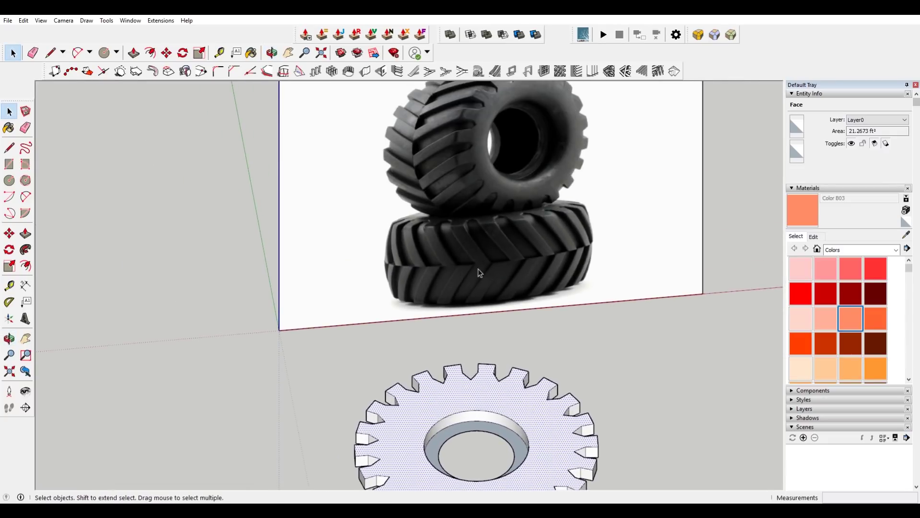
scroll(442, 226, up, 2)
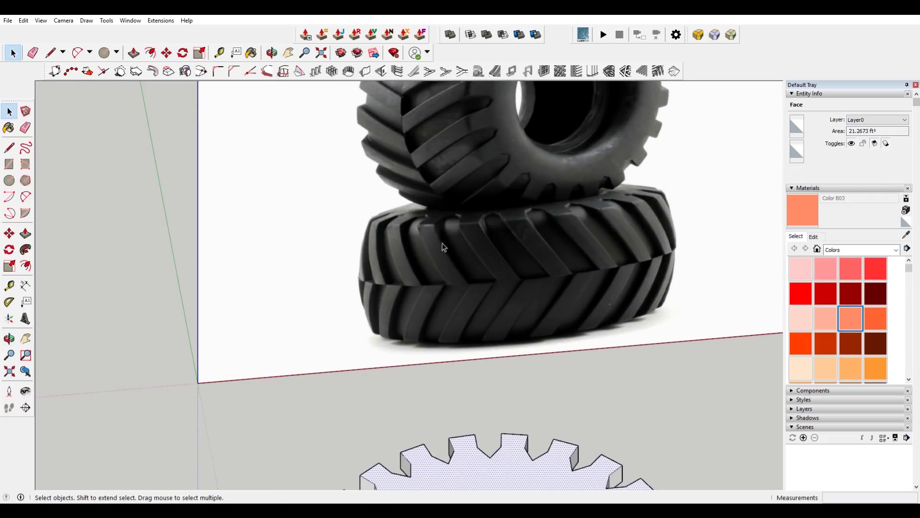
scroll(468, 278, down, 4)
shift+middle_drag(468, 278, 528, 321)
key(space)
scroll(554, 384, up, 4)
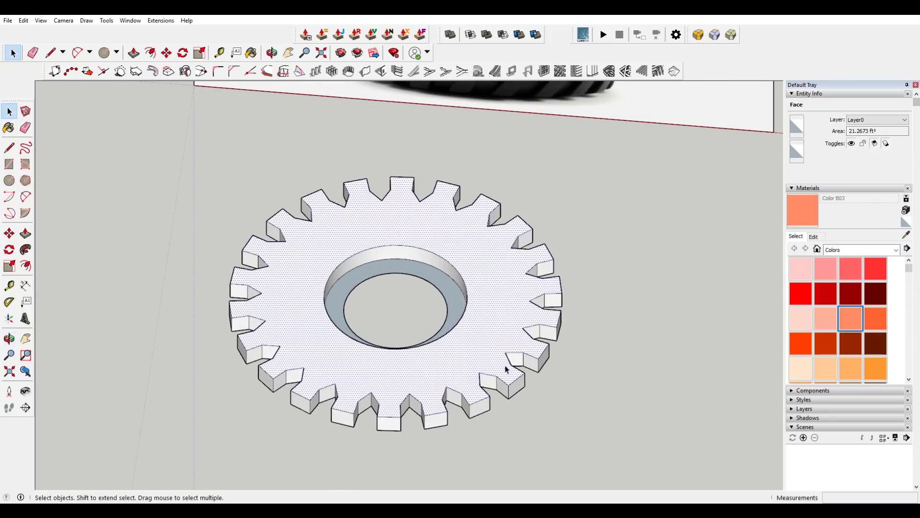
- Measure the angle between two neighbouring teeth about the ring's centre using the Rotate tool
middle_drag(513, 324, 410, 328)
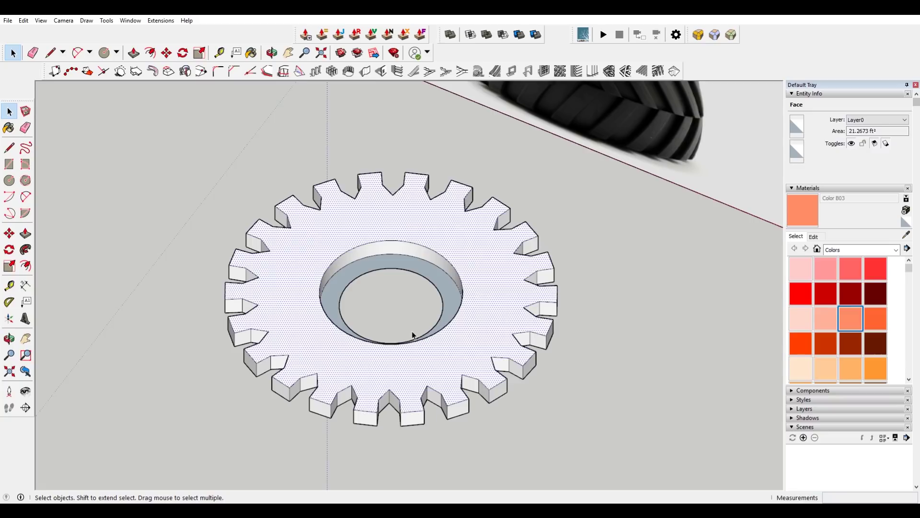
key(l)
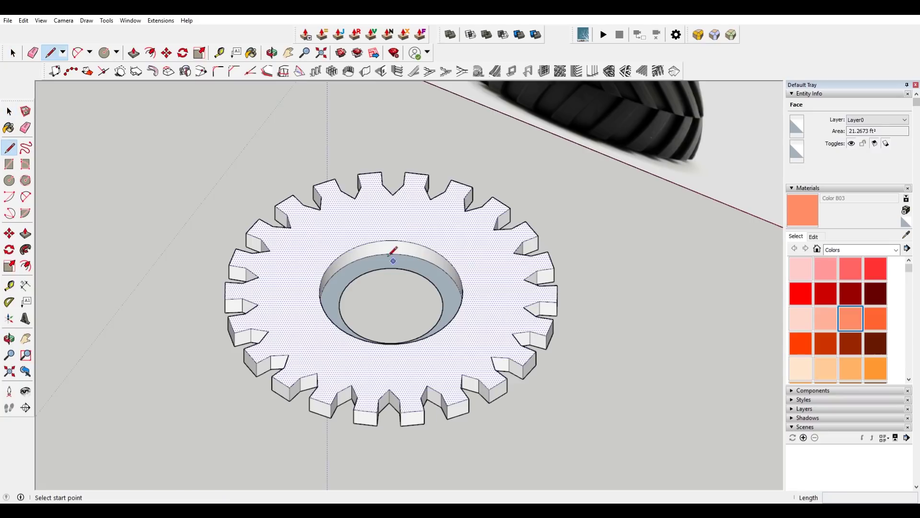
scroll(246, 225, up, 3)
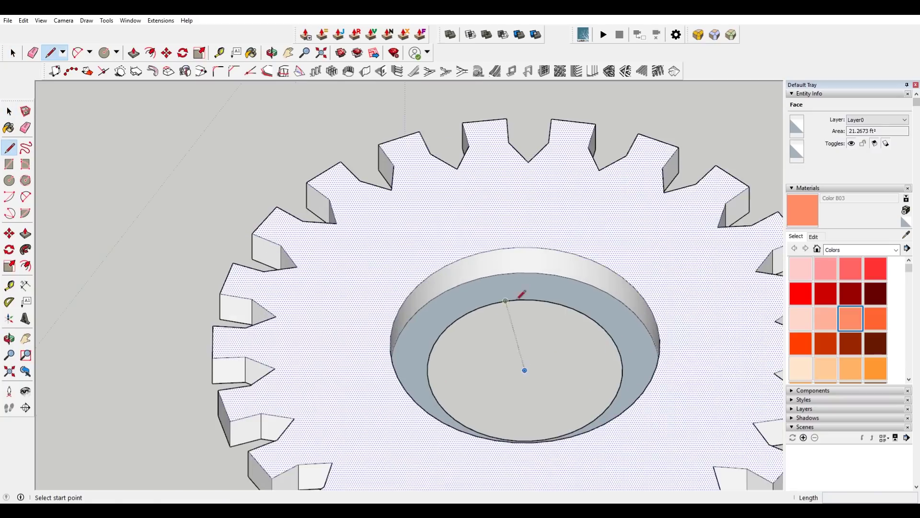
key(q)
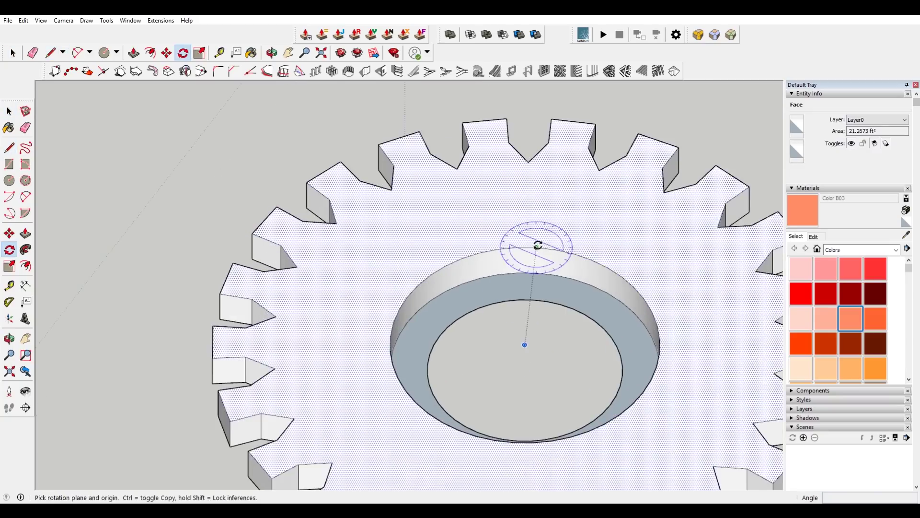
click(525, 345)
click(254, 233)
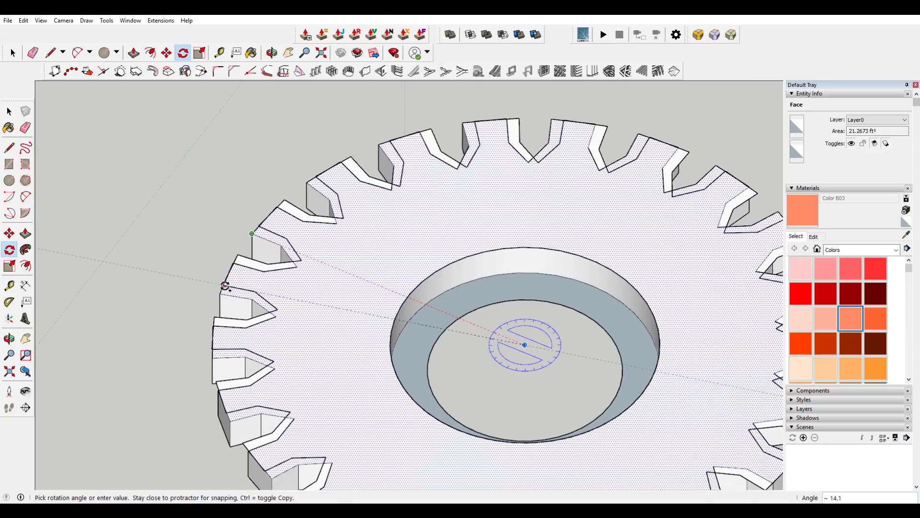
click(221, 293)
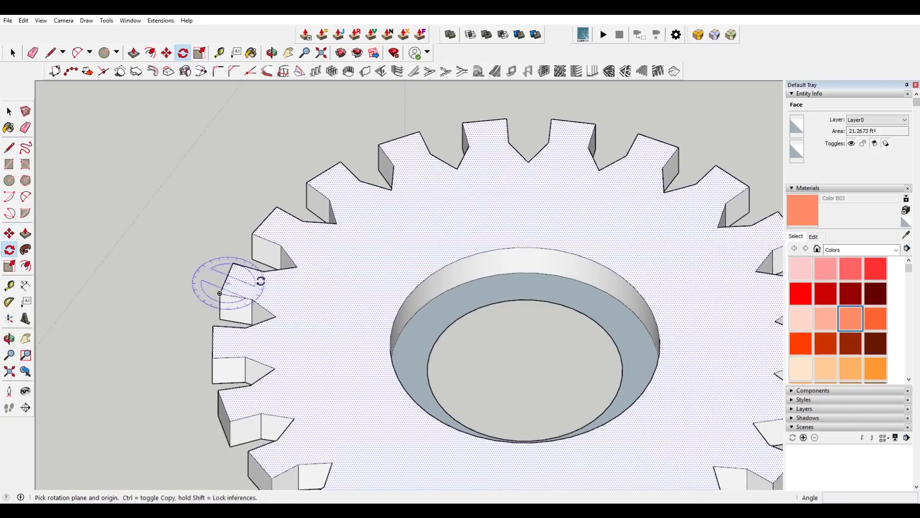
scroll(488, 286, down, 4)
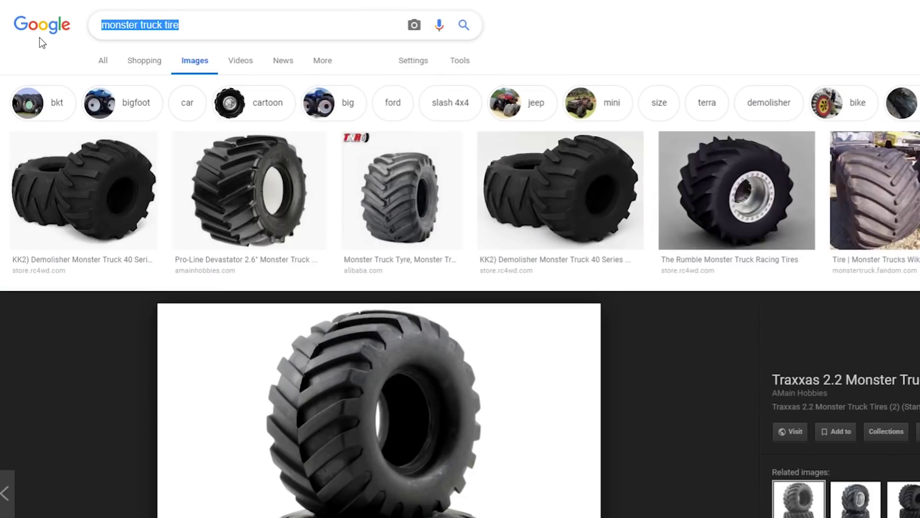
- Switch to the browser and calculate 16.4/6 with a Google search
text(16.4/)
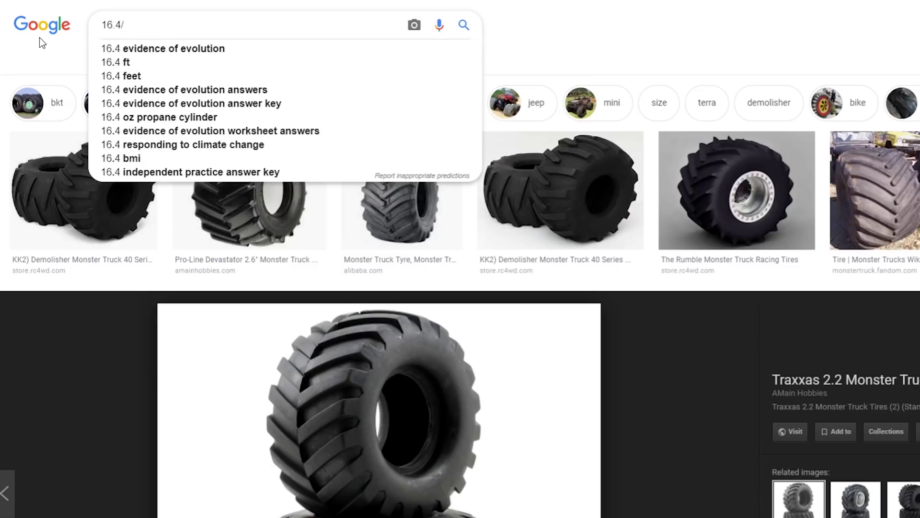
text(6)
key(Return)
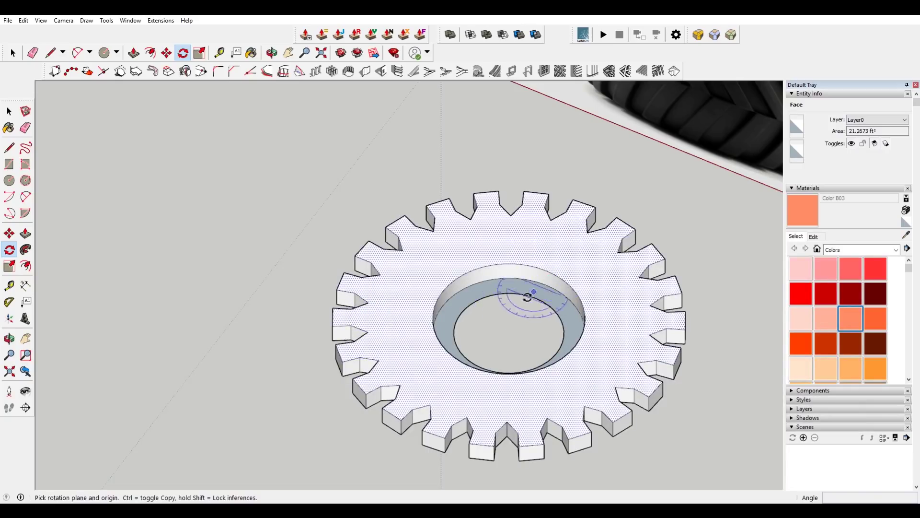
- Rotate the slice's top face by 2.73 degrees about the ring's centre to slant the teeth
middle_drag(527, 296, 499, 392)
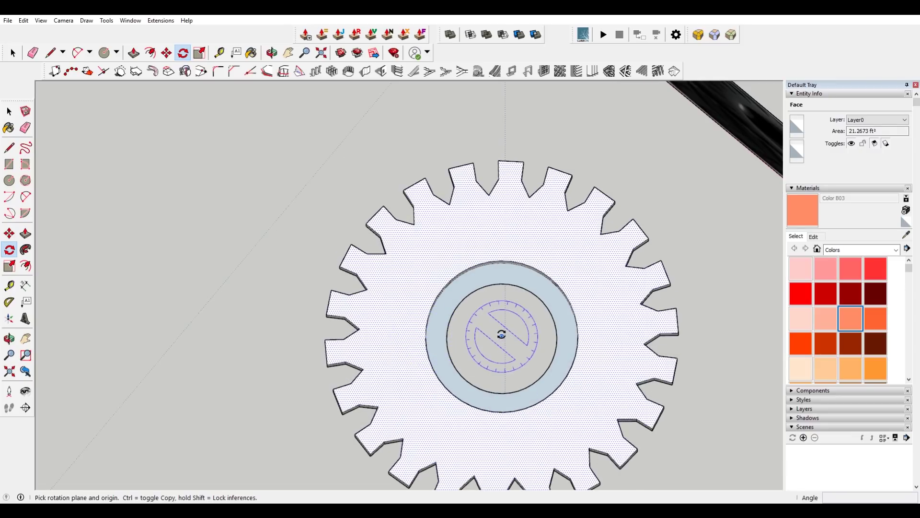
click(501, 334)
scroll(424, 192, up, 3)
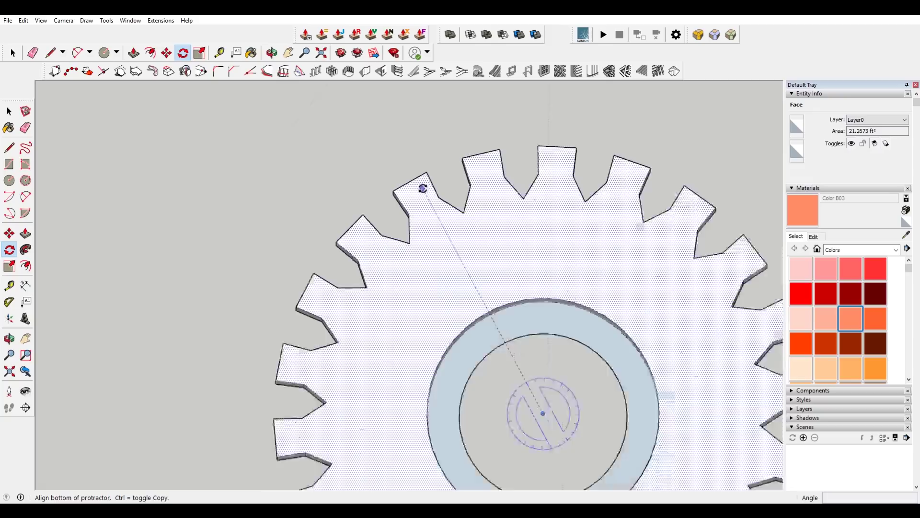
click(427, 169)
text(2.)
key(F2)
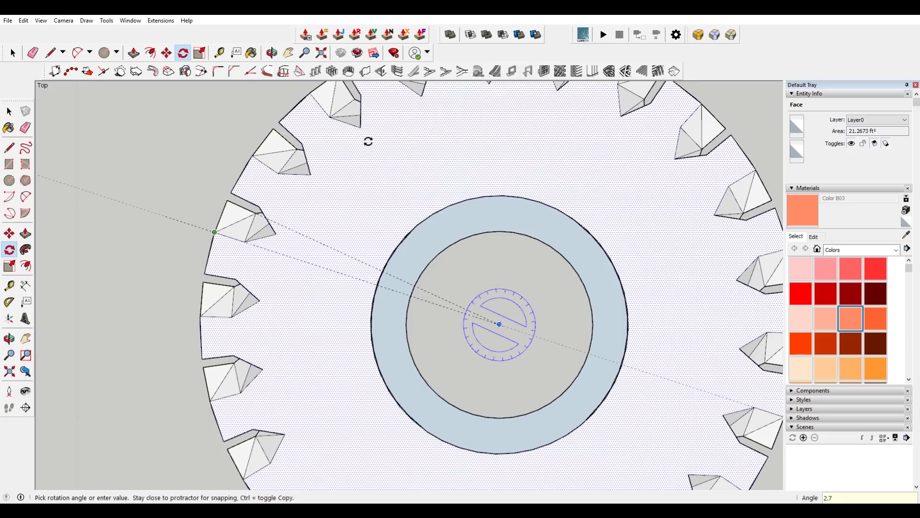
key(Return)
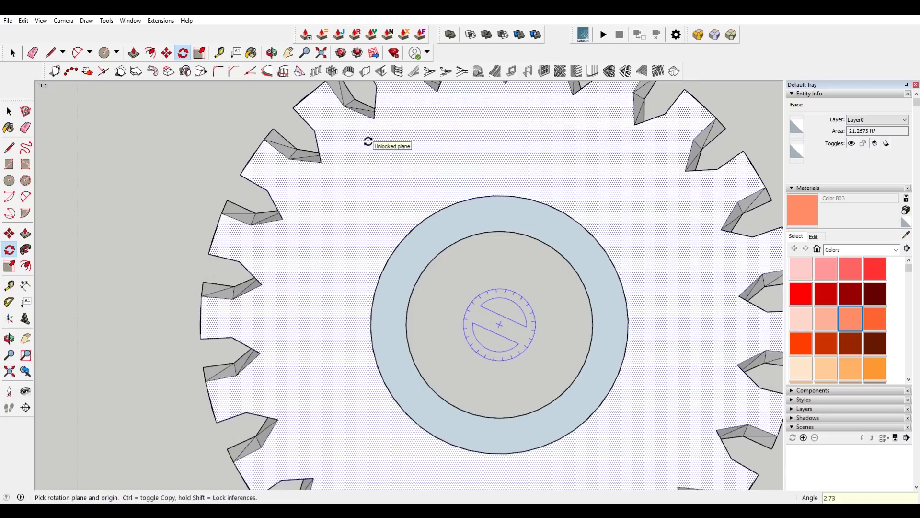
scroll(380, 117, down, 5)
middle_drag(380, 117, 329, 236)
scroll(463, 121, up, 3)
scroll(329, 236, up, 2)
key(p)
click(359, 288)
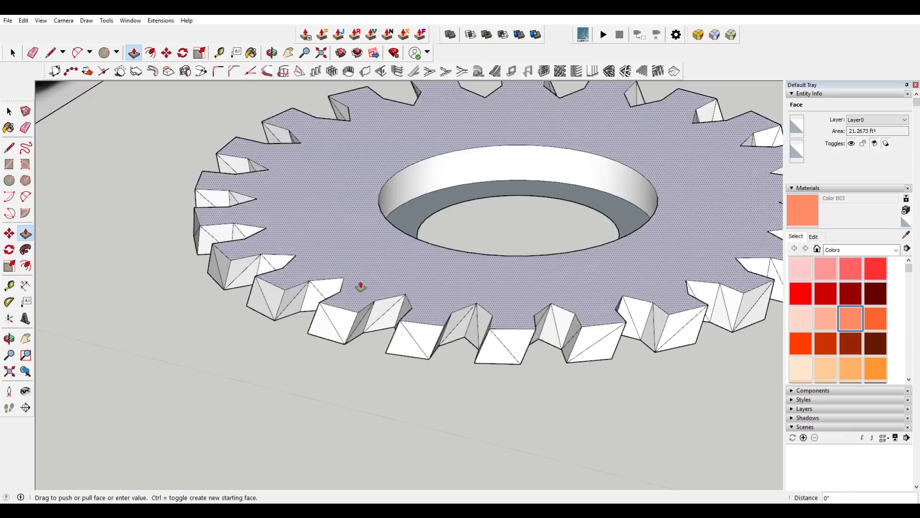
key(Escape)
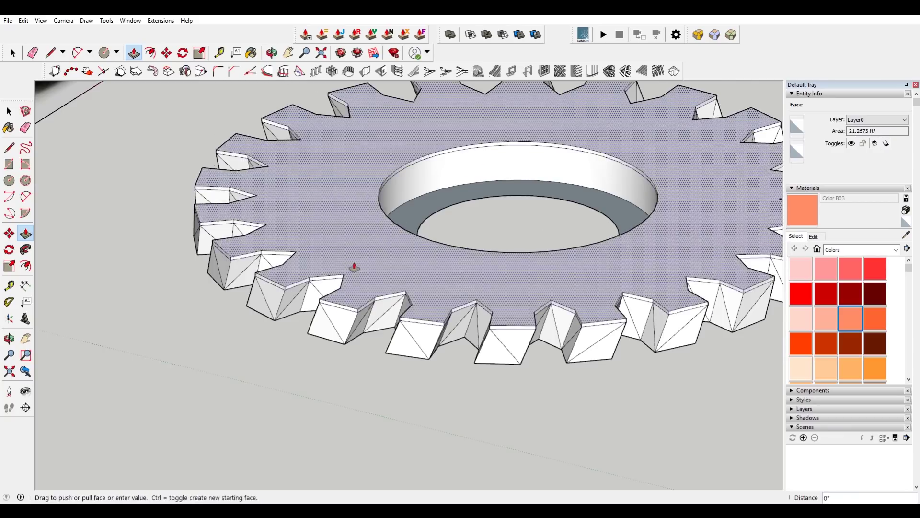
key(space)
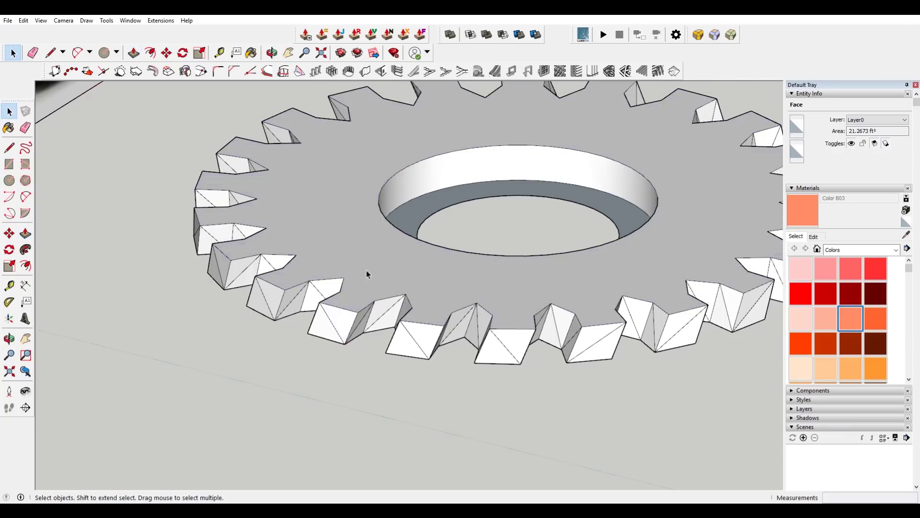
- Extrude the rotated top face upward as a second layer, matching the first slice's thickness
key(p)
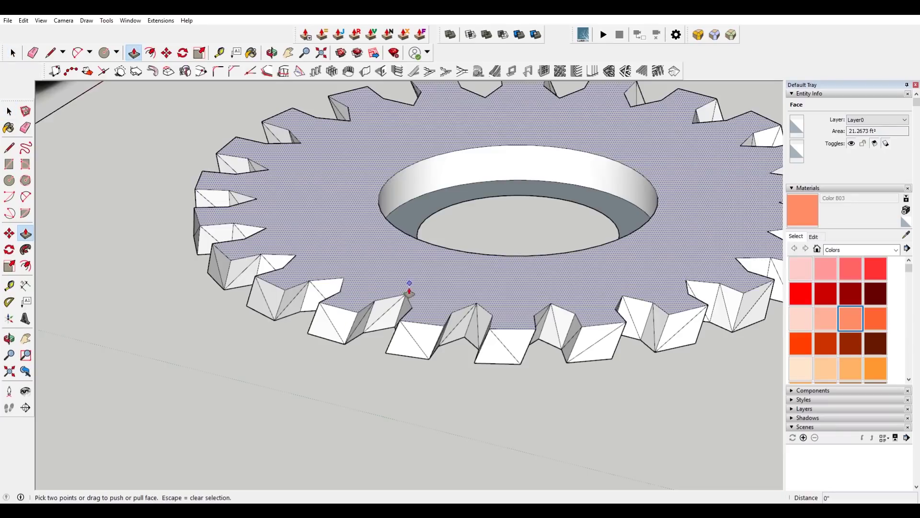
click(428, 362)
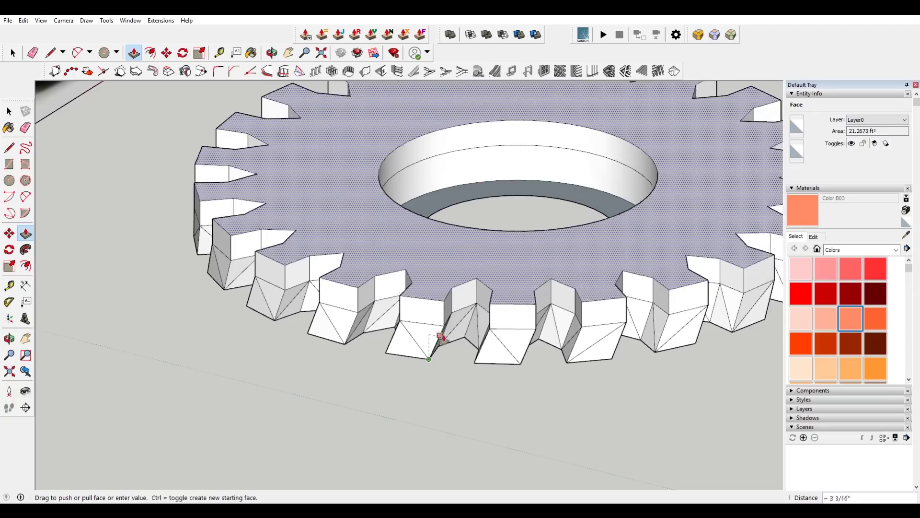
click(443, 331)
key(space)
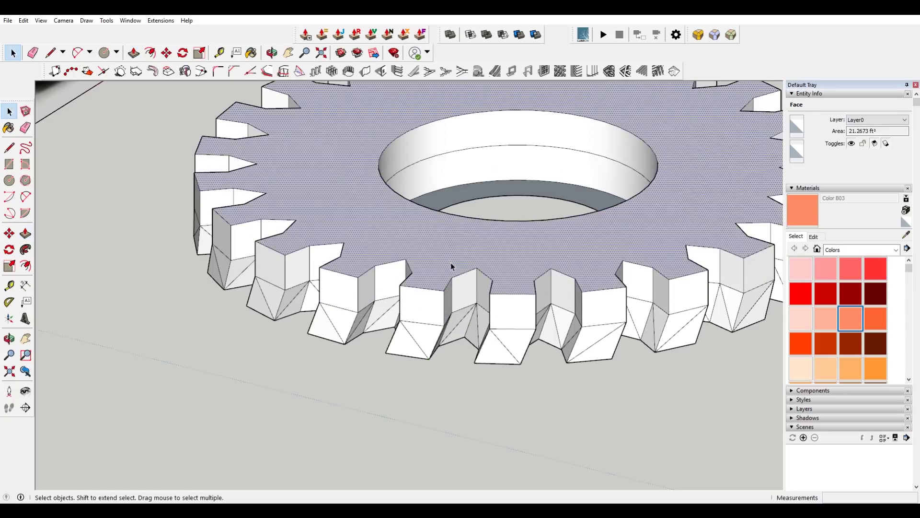
- Draw a line from the inner circle's edge to its centre and a vertical guide line from there to above the ring
middle_drag(445, 279, 312, 284)
key(q)
middle_drag(475, 276, 354, 313)
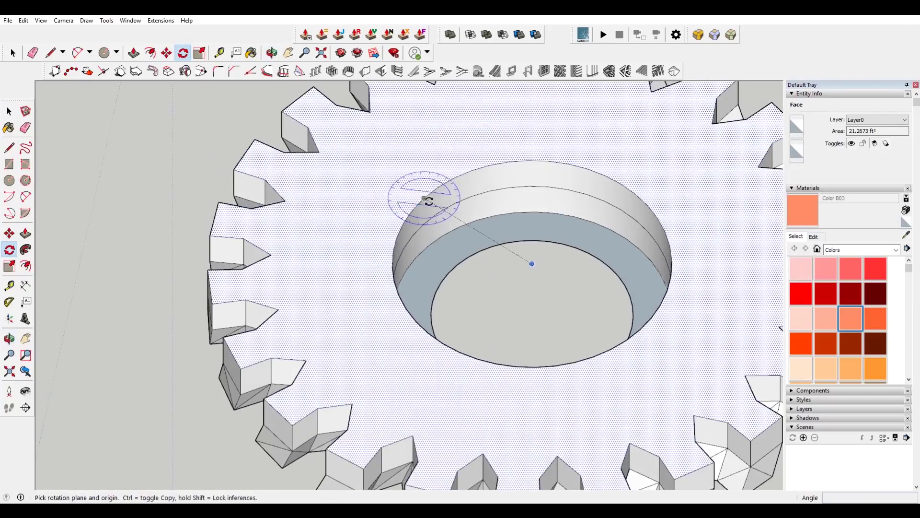
middle_drag(541, 287, 538, 325)
key(l)
click(531, 318)
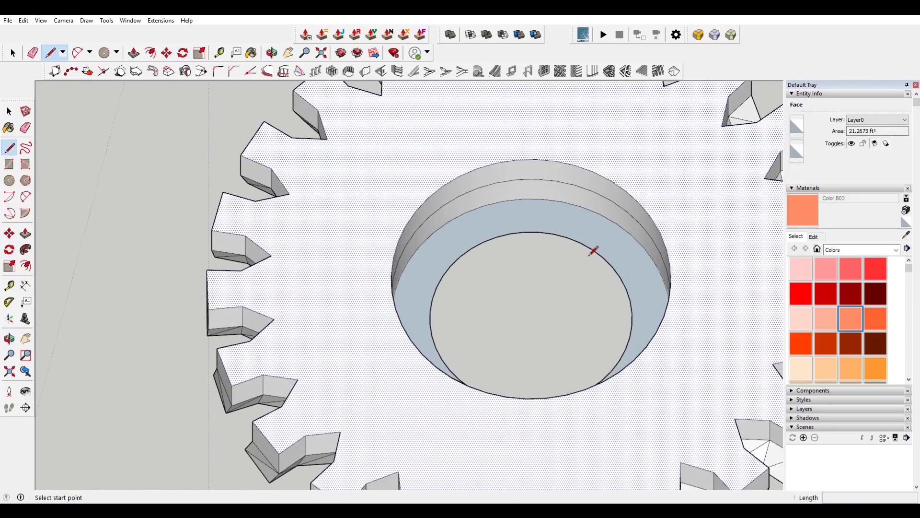
click(593, 248)
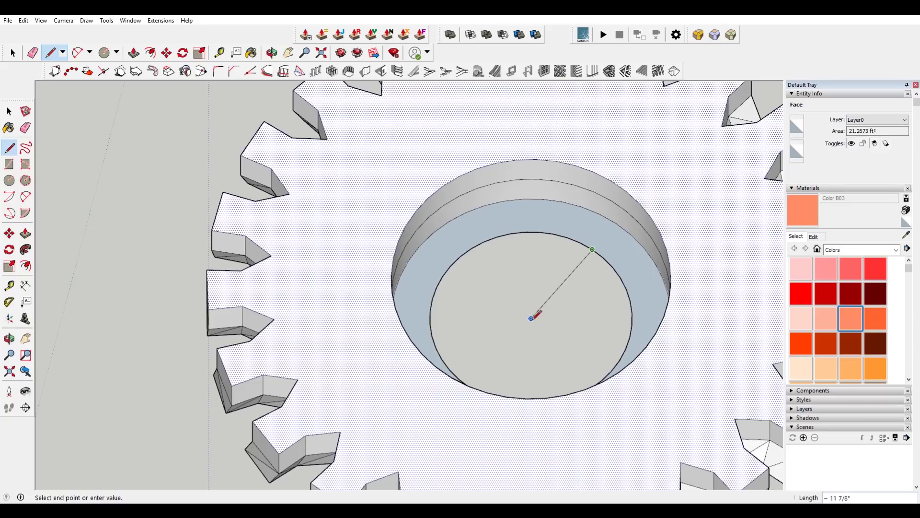
scroll(540, 269, down, 5)
middle_drag(540, 269, 544, 127)
click(193, 107)
- Rotate the second layer's top face by 2.73 degrees about the upper end of the vertical guide line
middle_drag(193, 106, 522, 128)
key(q)
click(522, 127)
click(493, 132)
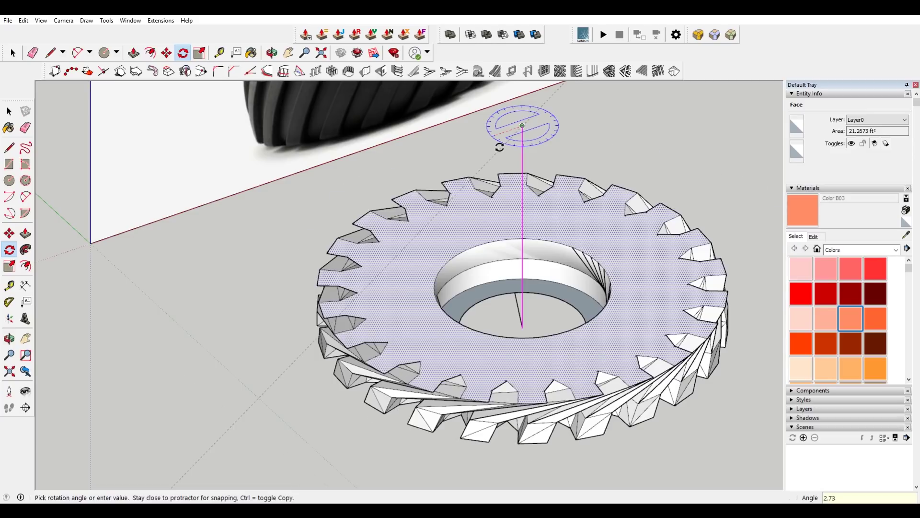
click(500, 147)
- Extrude the top face upward as a third layer, matching the thickness of the layers below
key(space)
scroll(541, 369, up, 2)
key(p)
click(532, 455)
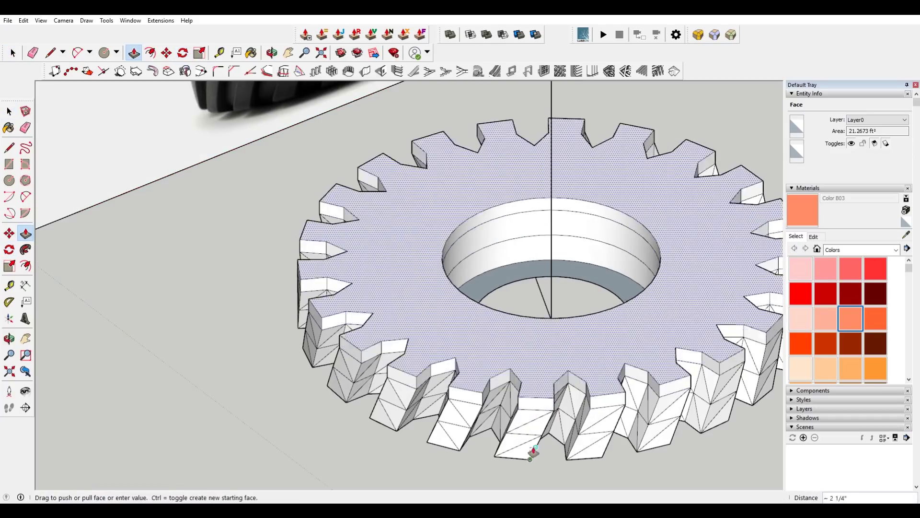
click(539, 441)
key(space)
- Rotate the third layer's top face by 2.73 degrees about the upper end of the vertical guide line
key(q)
scroll(569, 170, down, 3)
click(555, 168)
click(537, 176)
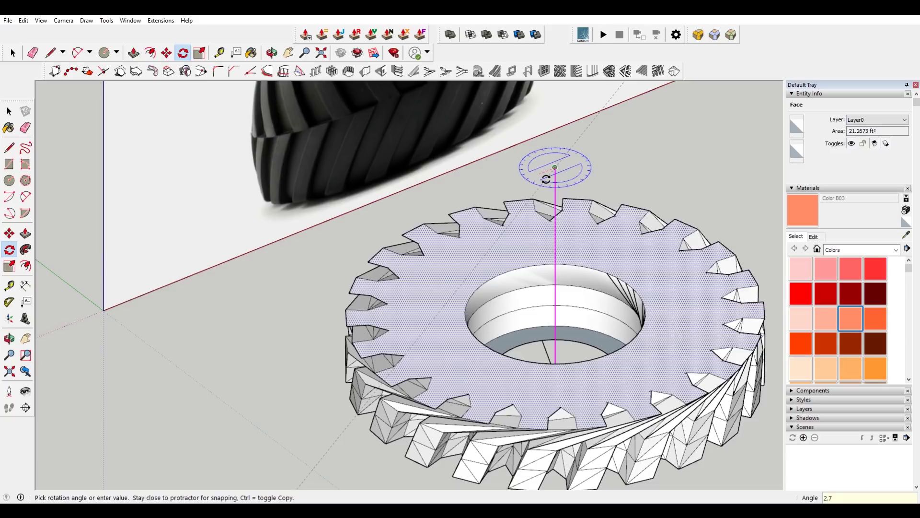
click(546, 178)
- Extrude the top face upward as a fourth layer, matching the thickness of the layers below
middle_drag(542, 409, 602, 318)
key(space)
click(602, 319)
key(p)
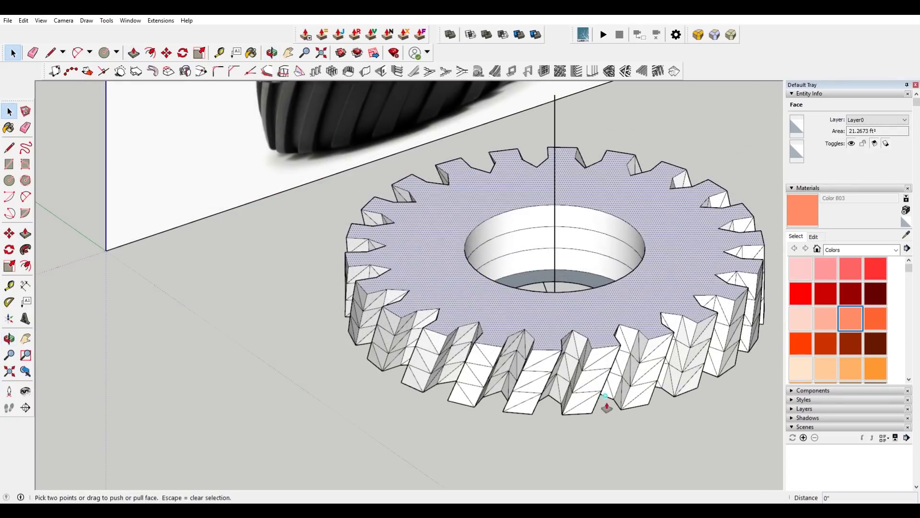
drag(587, 416, 603, 396)
- Rotate the fourth layer's top face by 2.73 degrees about the upper end of the vertical guide line
middle_drag(603, 396, 621, 288)
key(space)
key(q)
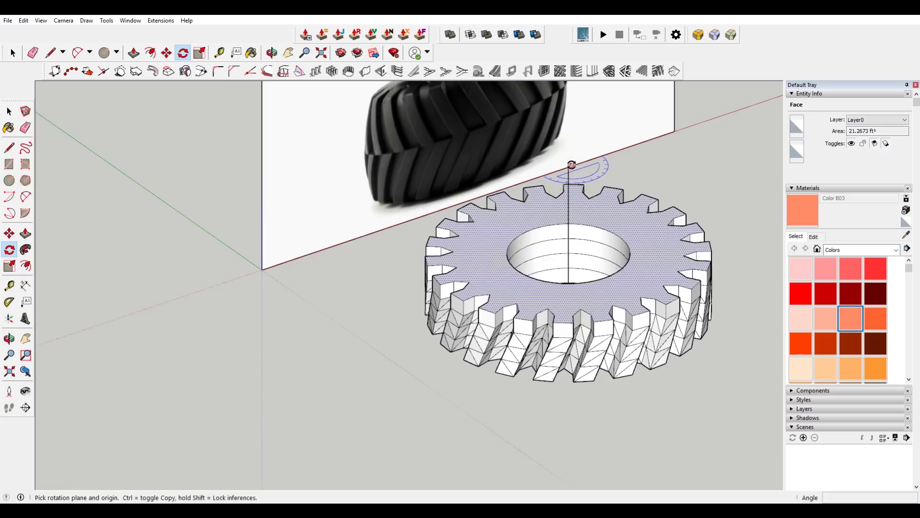
click(569, 163)
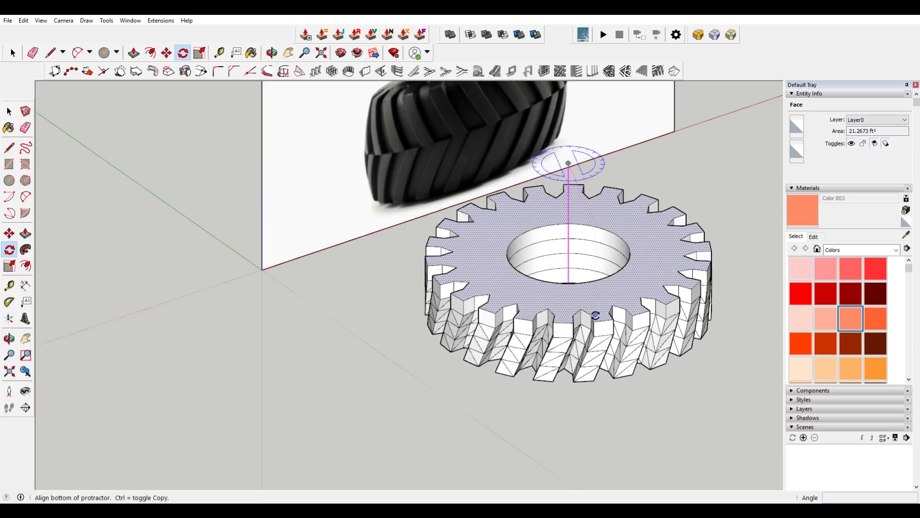
click(601, 320)
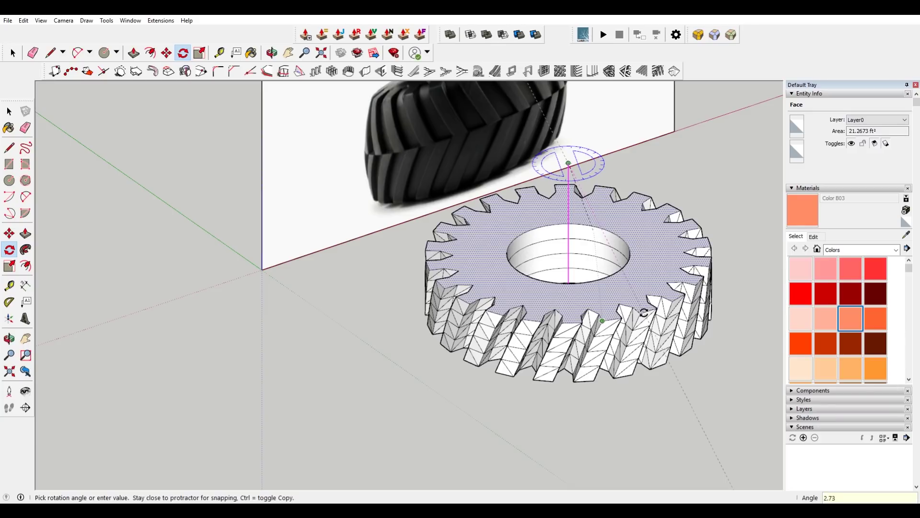
scroll(544, 384, up, 3)
key(l)
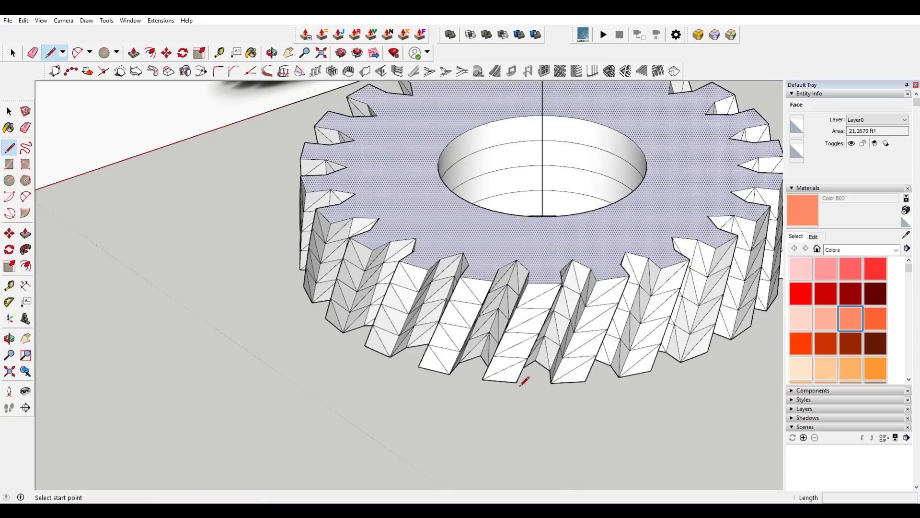
click(517, 383)
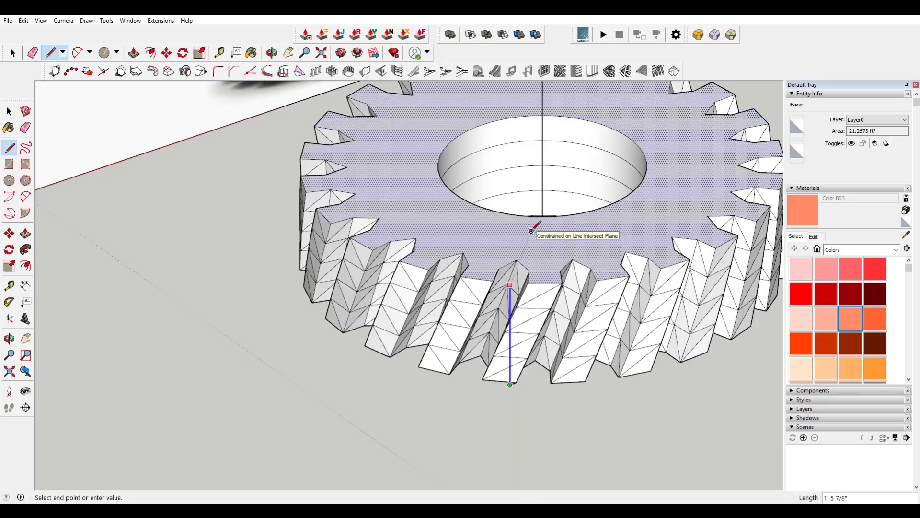
scroll(491, 384, up, 3)
key(Escape)
- Draw a vertical line from a front tooth's bottom corner up past the top face to check the tread's slant
click(532, 374)
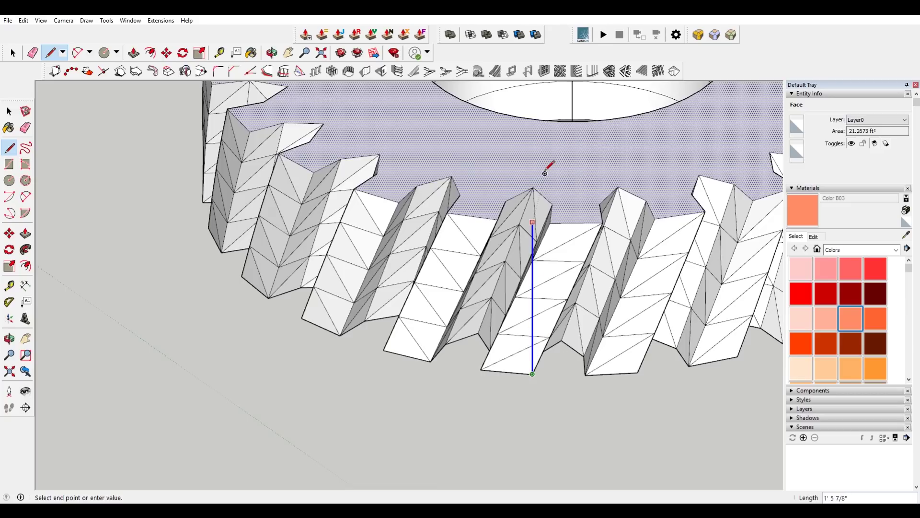
scroll(545, 173, down, 4)
click(206, 134)
scroll(433, 211, up, 4)
key(Escape)
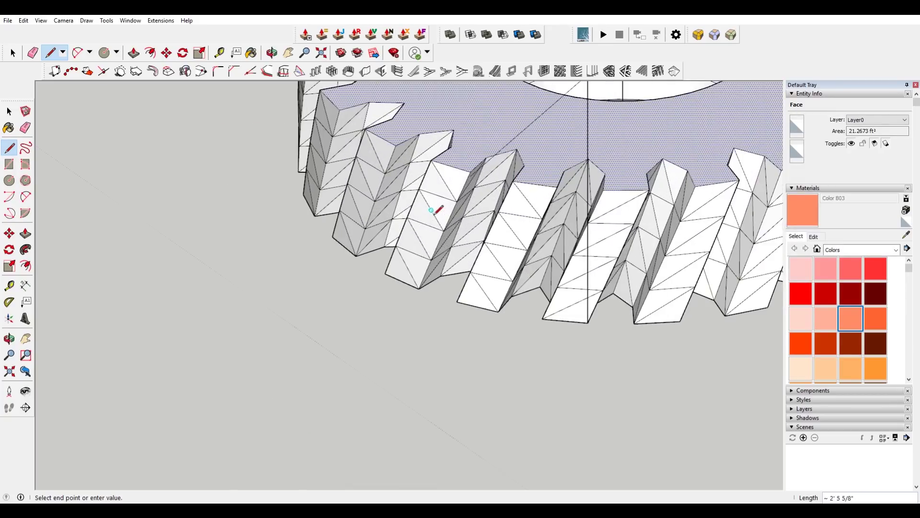
middle_drag(587, 196, 529, 219)
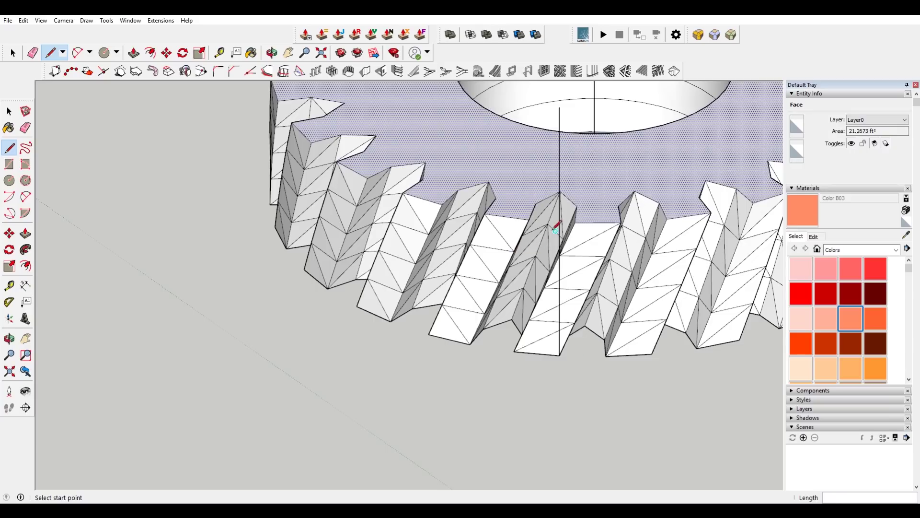
scroll(551, 223, down, 4)
key(space)
scroll(538, 284, up, 2)
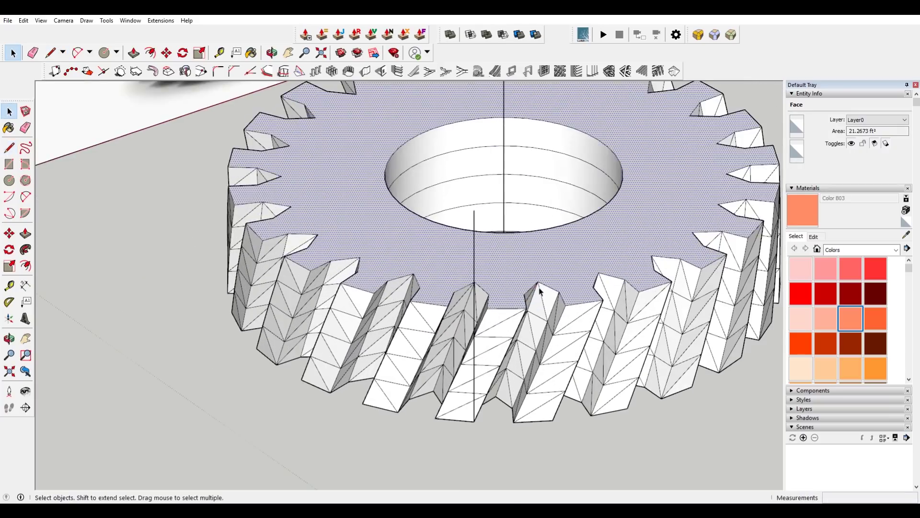
- Extrude the top face upward as a fifth layer, matching the thickness of the layers below
key(p)
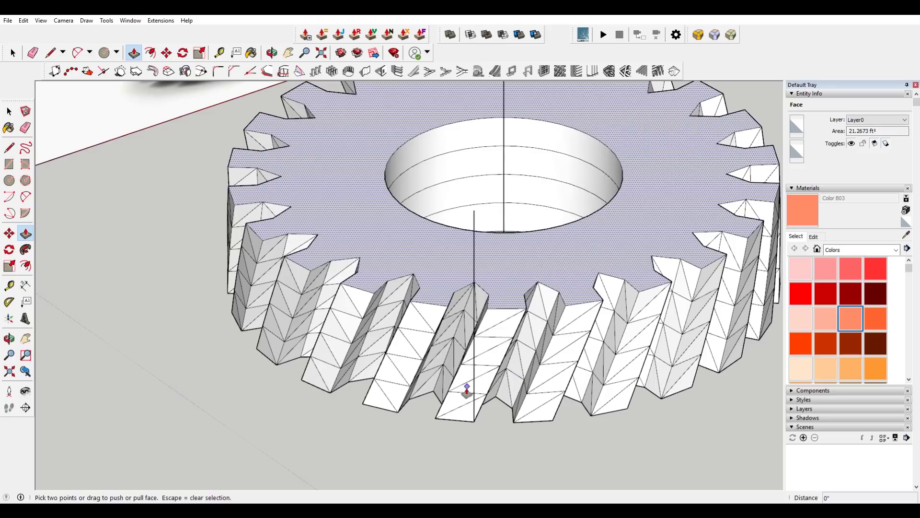
drag(501, 368, 496, 338)
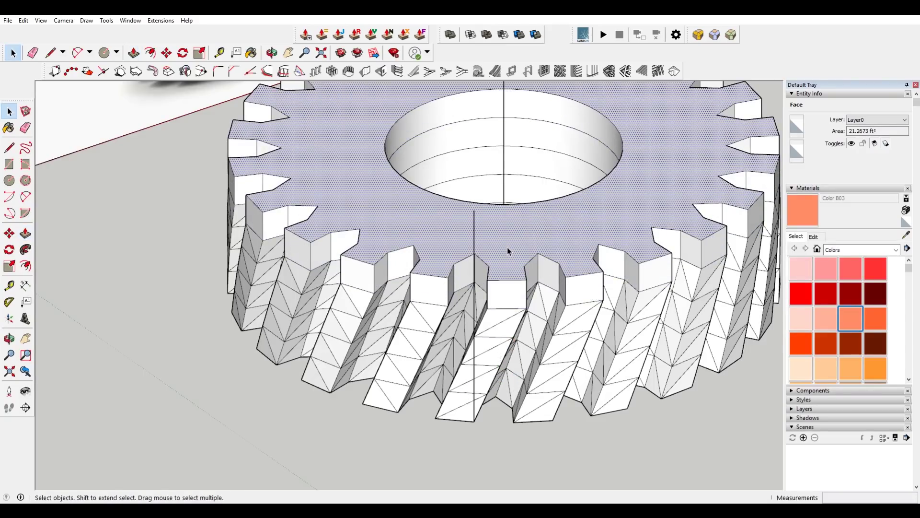
- Try to rotate the fifth layer's top face by 2.73 degrees about the vertical guide line's upper end, and undo the rotation
key(q)
scroll(518, 216, down, 3)
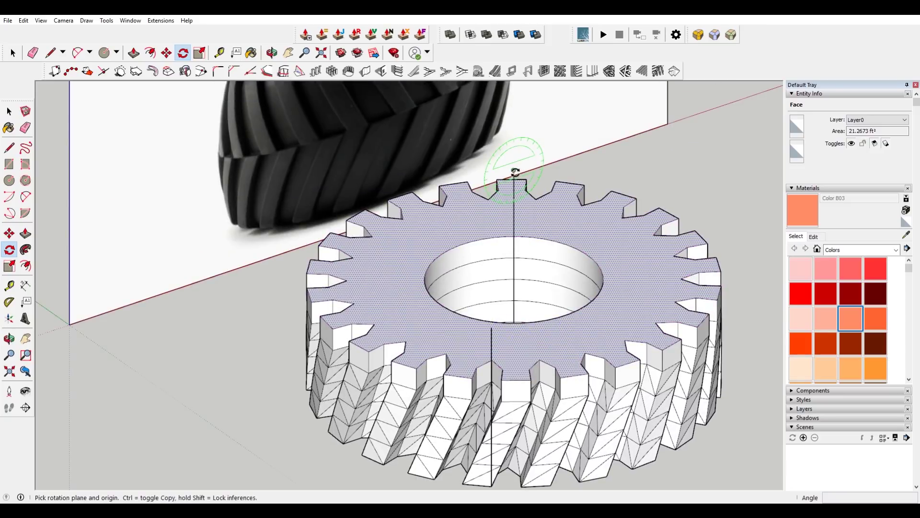
click(504, 381)
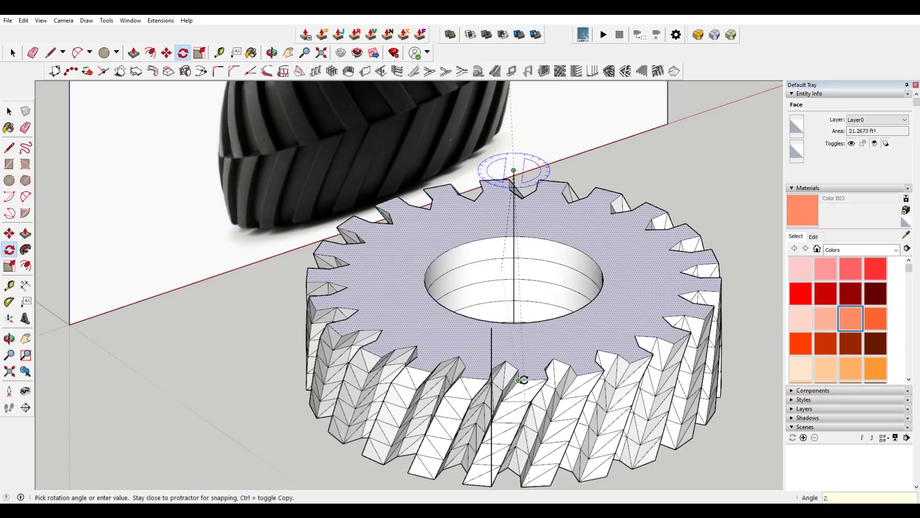
key(F2)
middle_drag(427, 353, 407, 270)
text(2.73)
key(Return)
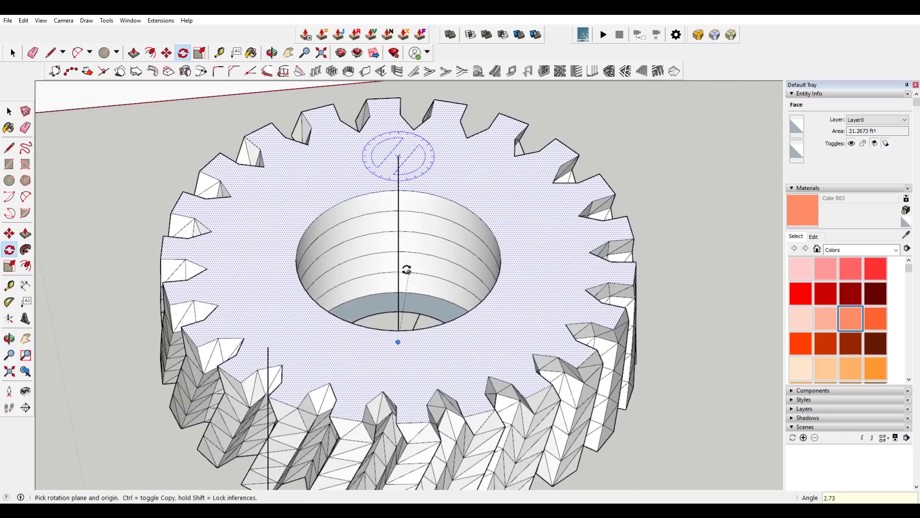
middle_drag(407, 269, 506, 207)
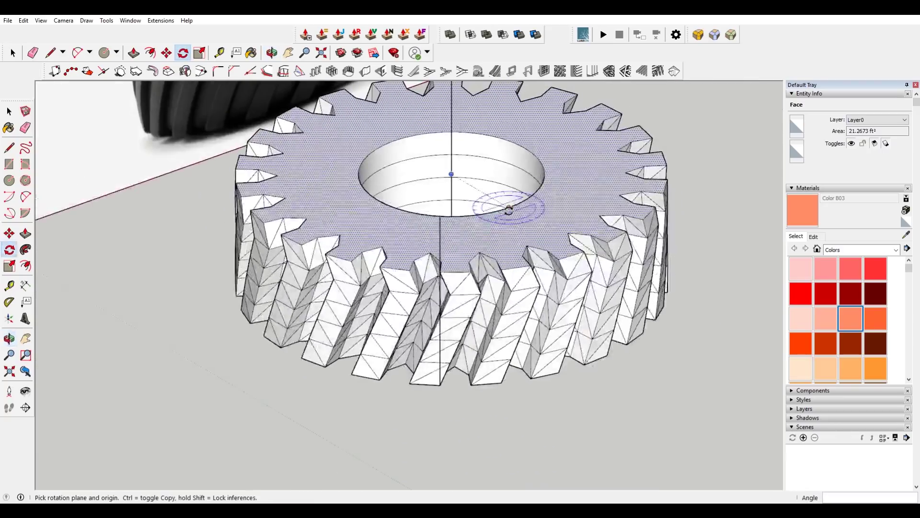
key(ctrl+z)
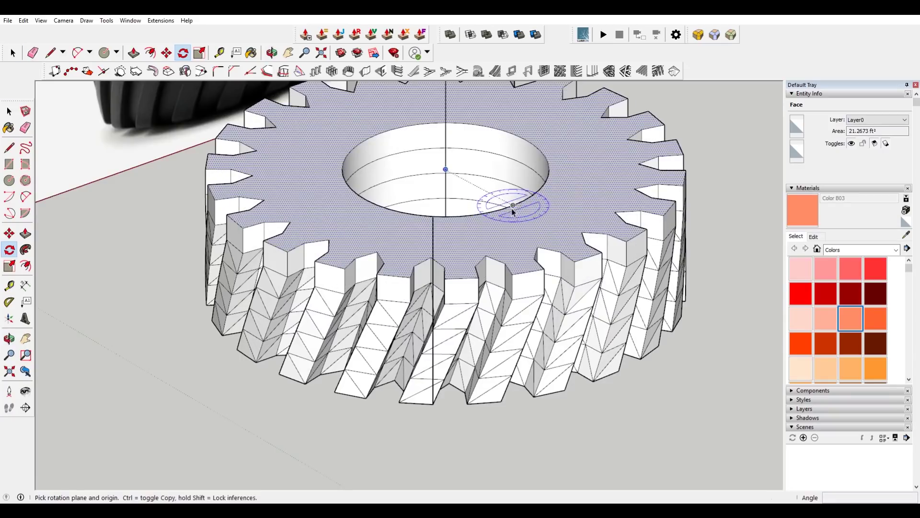
- Rotate the fifth layer's top face by 2.73 degrees about the upper end of the vertical guide line
key(space)
shift+middle_drag(512, 211, 517, 314)
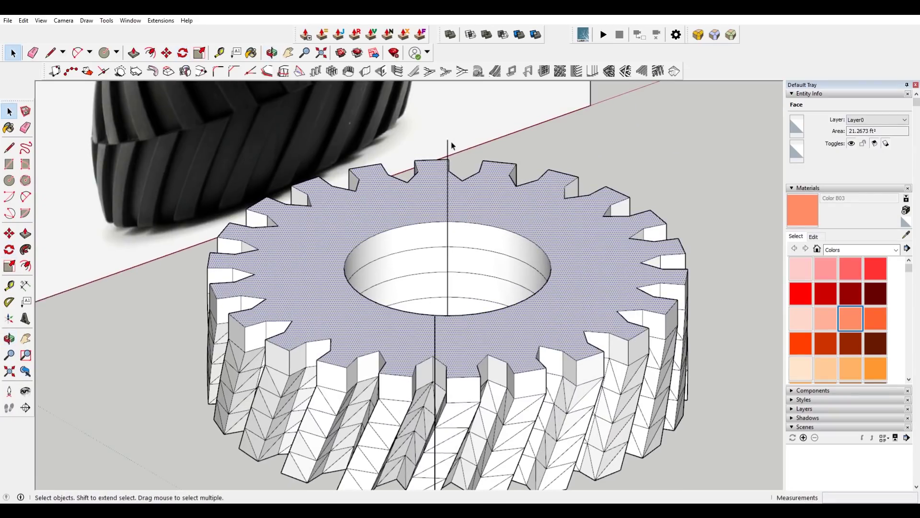
key(q)
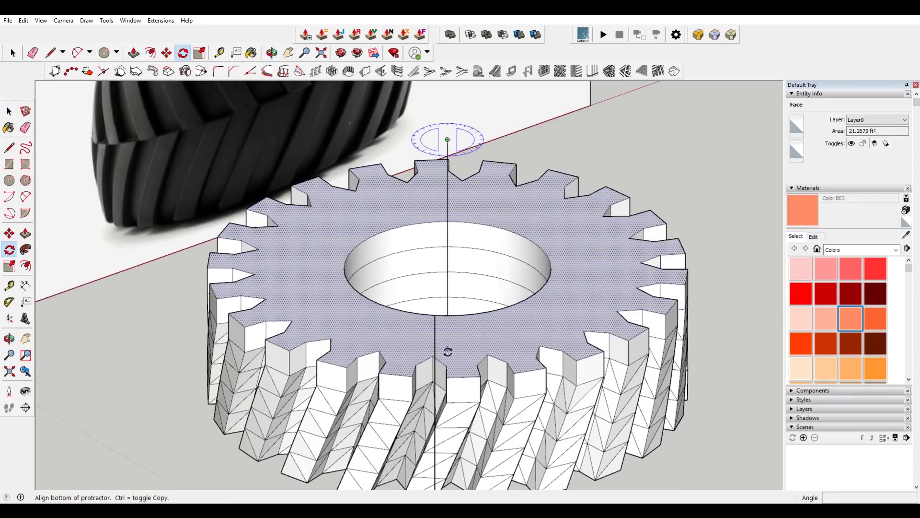
click(446, 377)
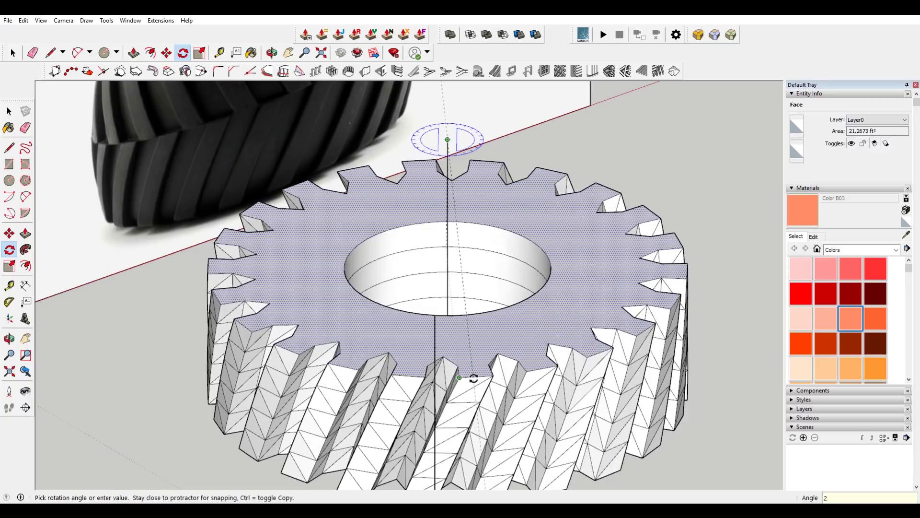
click(473, 378)
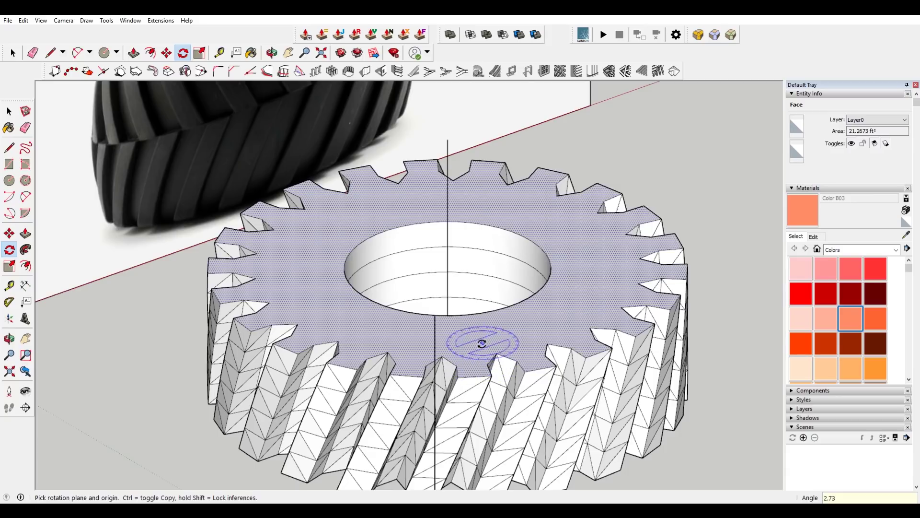
- Extrude the top face upward as a sixth layer, matching the thickness of the layers below
key(p)
scroll(479, 347, down, 2)
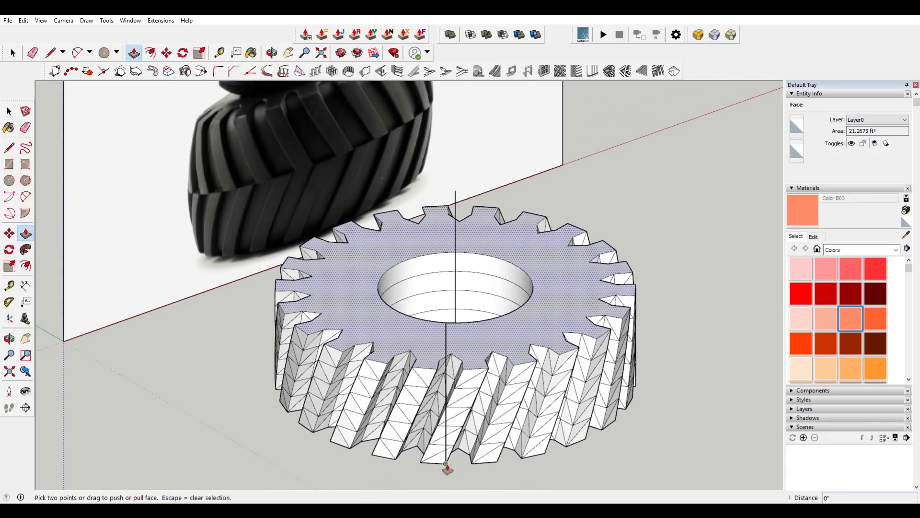
key(Escape)
key(space)
click(516, 335)
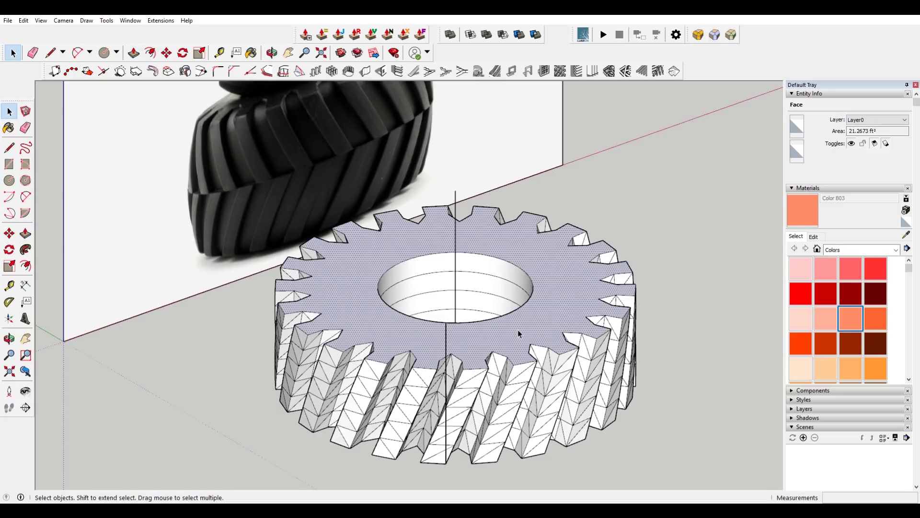
key(p)
click(445, 462)
click(455, 447)
- Rotate the sixth layer's top face by 2.73 degrees about the upper end of the vertical guide line
key(space)
click(485, 324)
key(q)
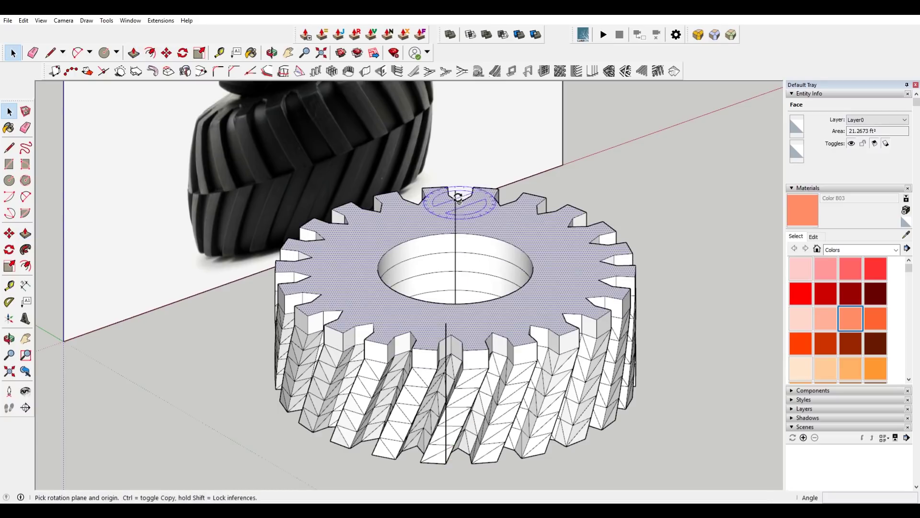
click(455, 191)
click(414, 350)
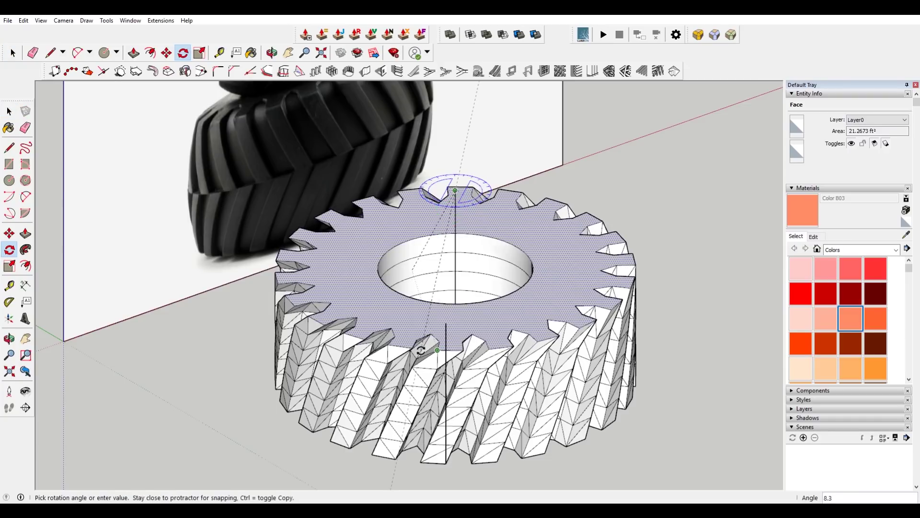
click(422, 350)
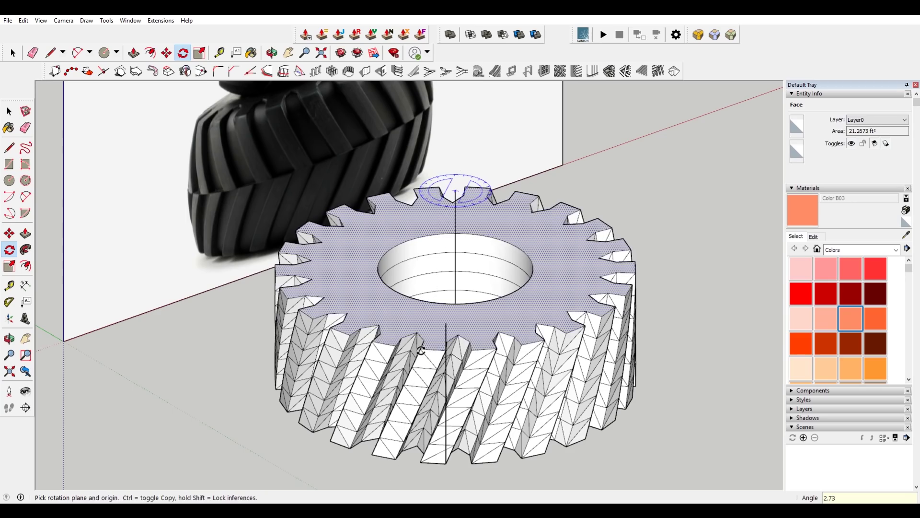
- Check the tread's slant from the side and delete the vertical check line at the front tooth
scroll(436, 360, up, 5)
middle_drag(436, 359, 435, 301)
scroll(434, 301, down, 5)
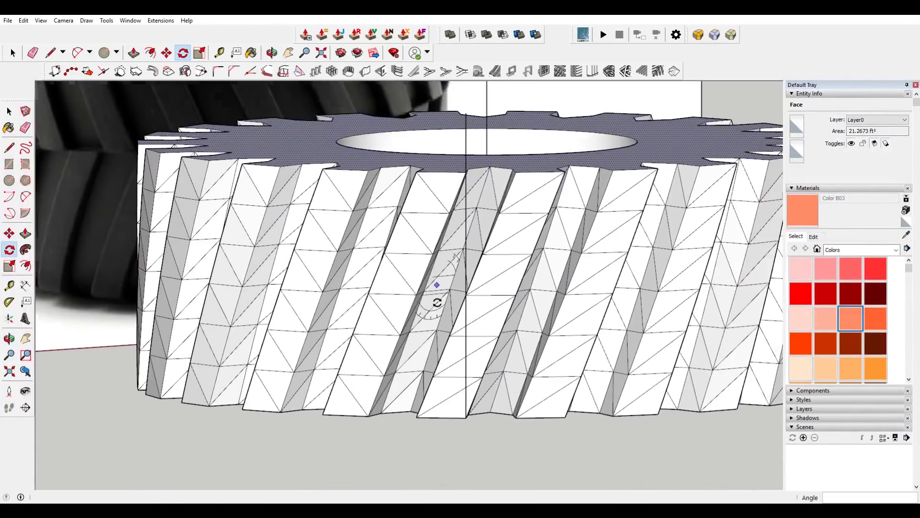
scroll(462, 294, down, 8)
key(space)
scroll(509, 294, up, 5)
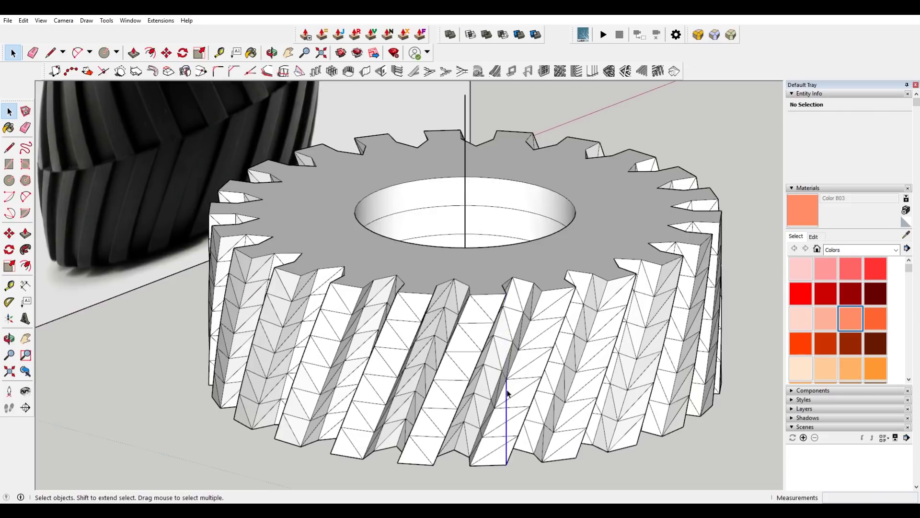
scroll(523, 376, down, 3)
- Group the entire toothed ring with its center line and convert the group into a component
triple_click(556, 300)
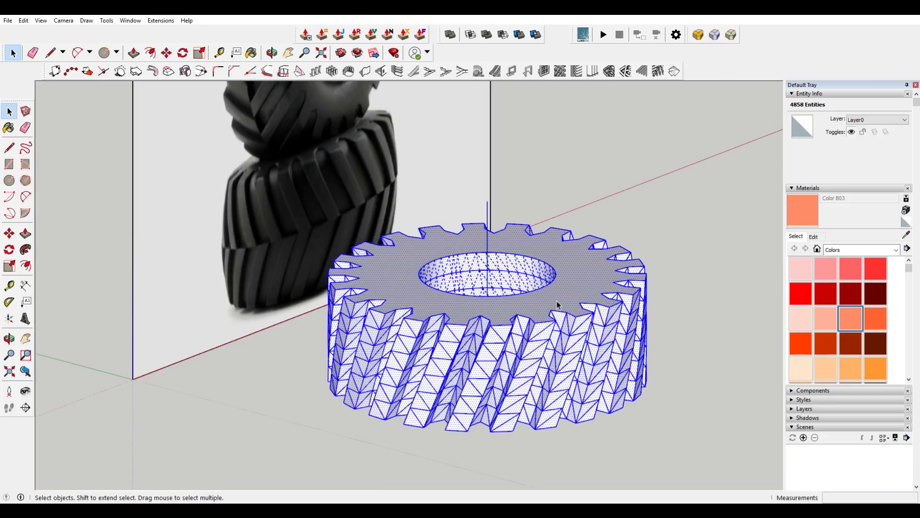
middle_drag(515, 241, 499, 260)
right_click(552, 276)
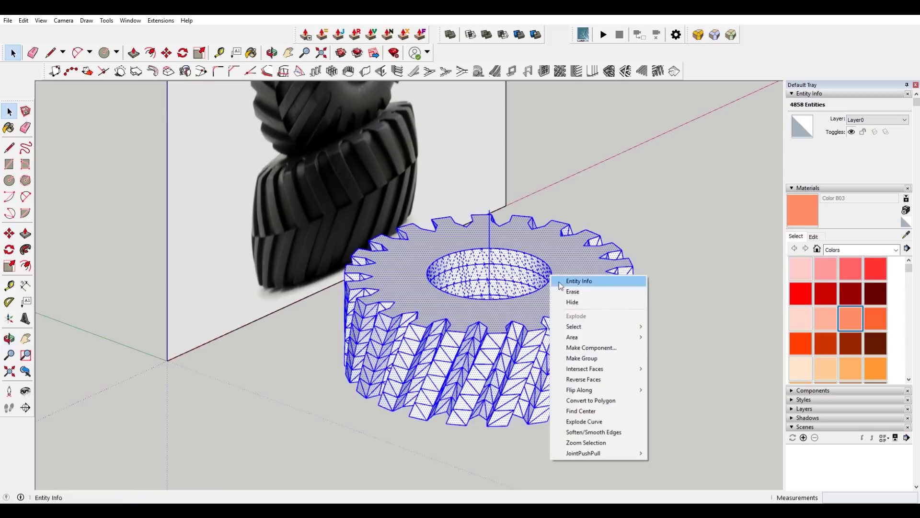
click(603, 358)
right_click(583, 262)
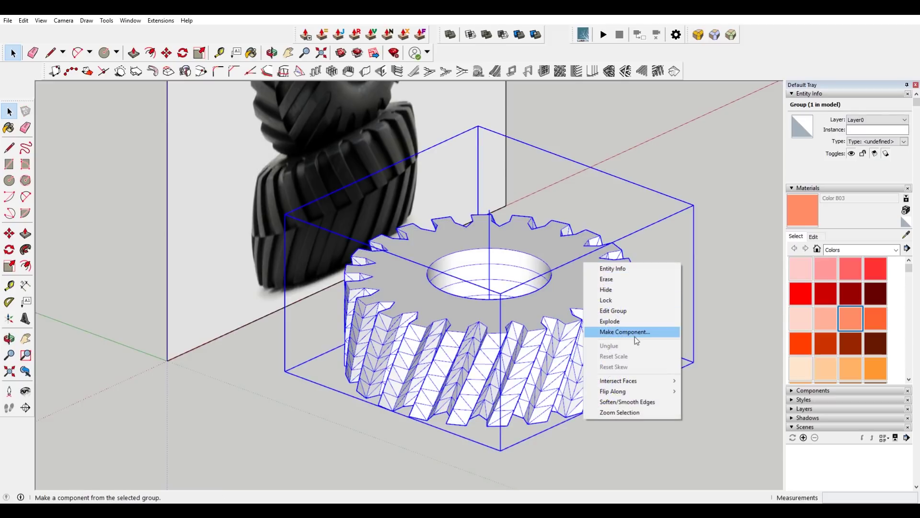
click(625, 332)
click(471, 356)
- Copy the ring component straight up so that the copy sits directly on top of the original
middle_drag(550, 353, 527, 374)
key(m)
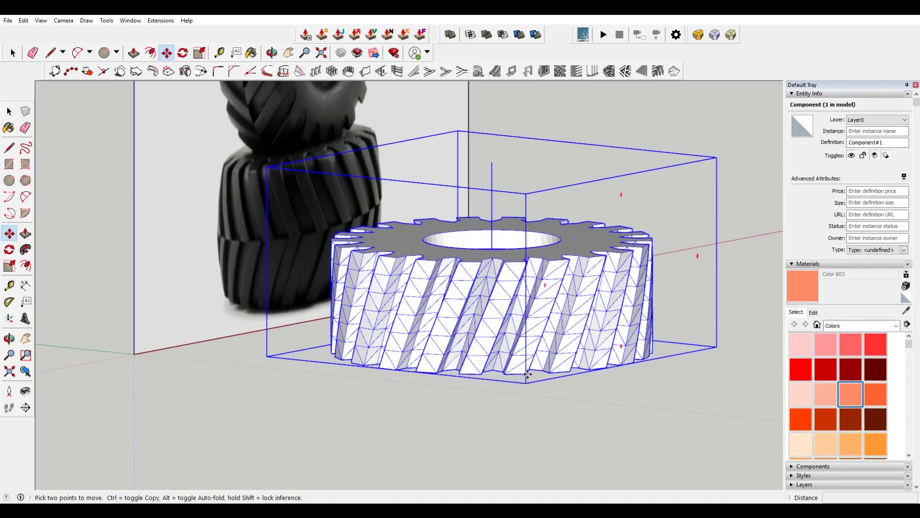
click(527, 374)
key(ctrl)
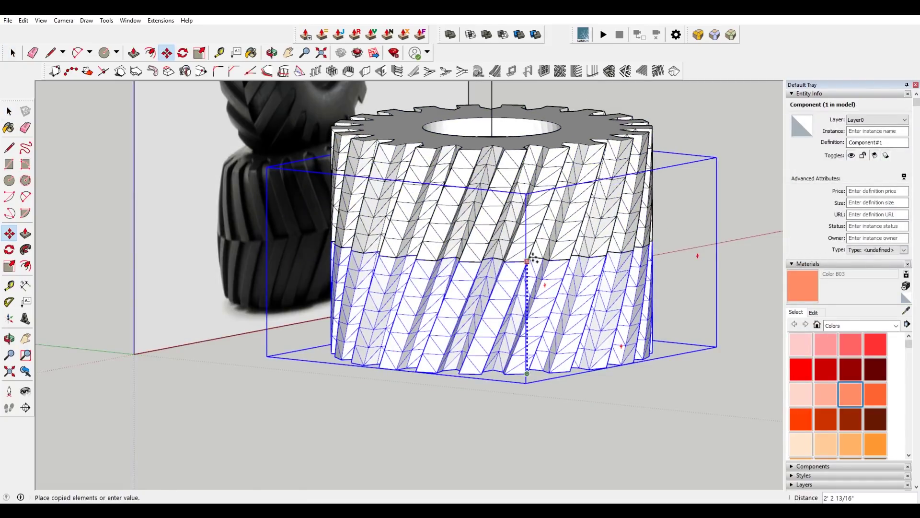
click(532, 262)
- Try to rotate a copy of the upper ring about its vertical center line
middle_drag(532, 261, 493, 339)
scroll(490, 365, up, 5)
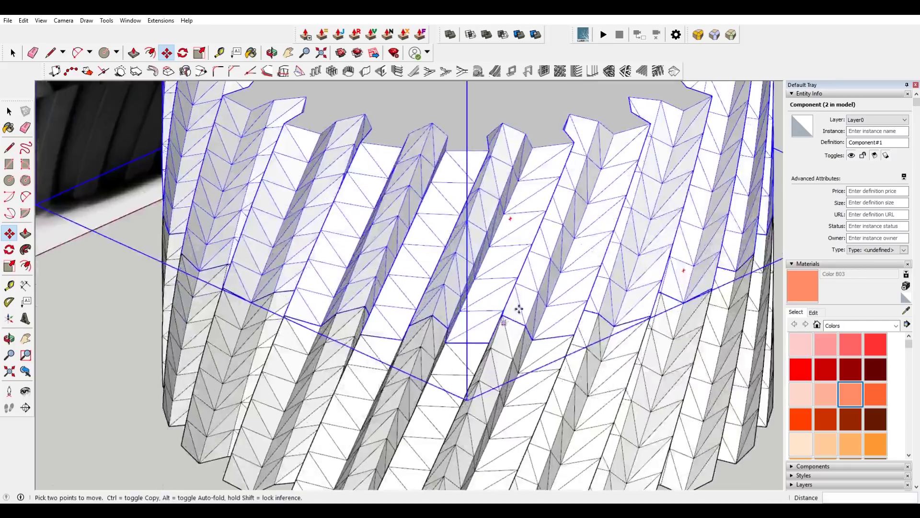
scroll(490, 365, down, 5)
key(q)
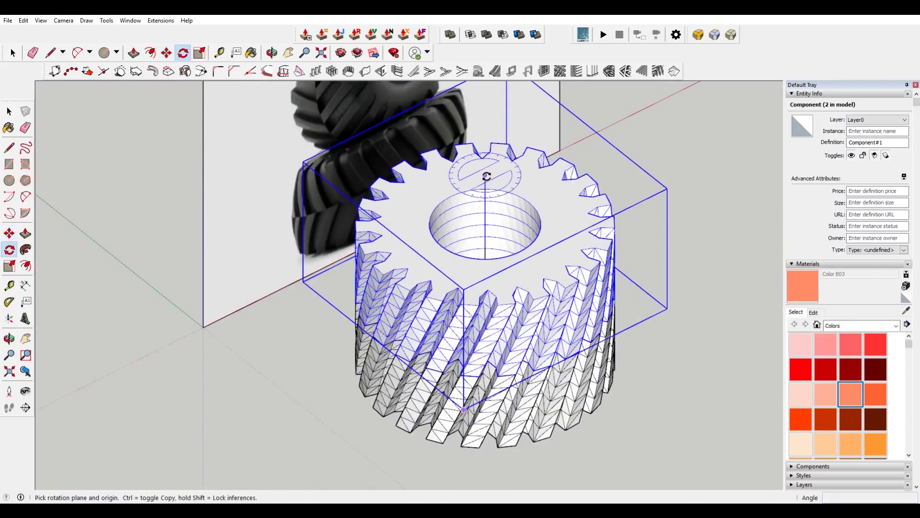
click(487, 176)
scroll(499, 321, up, 3)
click(495, 287)
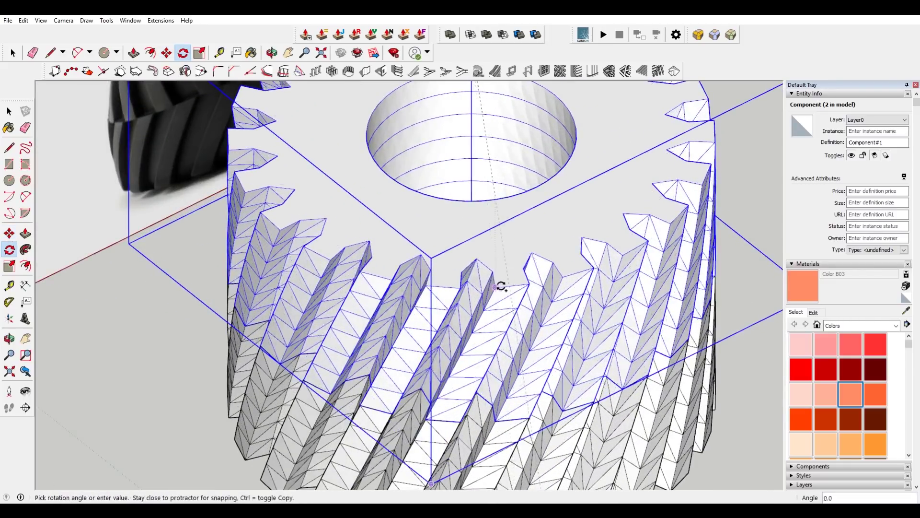
key(space)
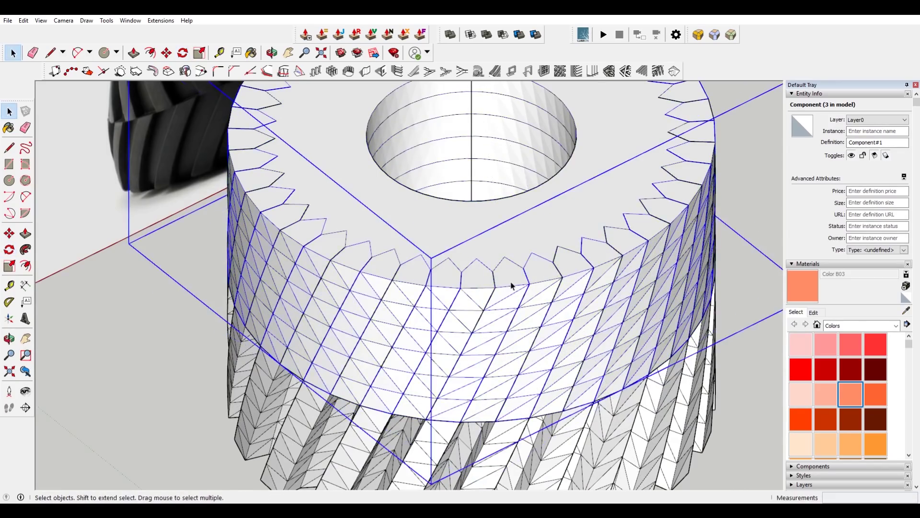
scroll(511, 289, down, 5)
middle_drag(514, 319, 498, 290)
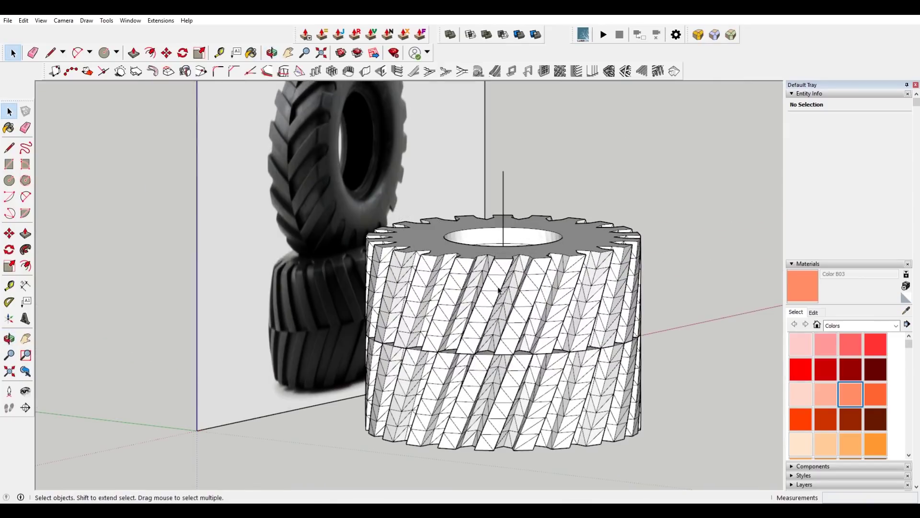
- Flip the upper ring component along its blue axis to reverse the tread's slant
right_click(528, 257)
mouse_move(582, 445)
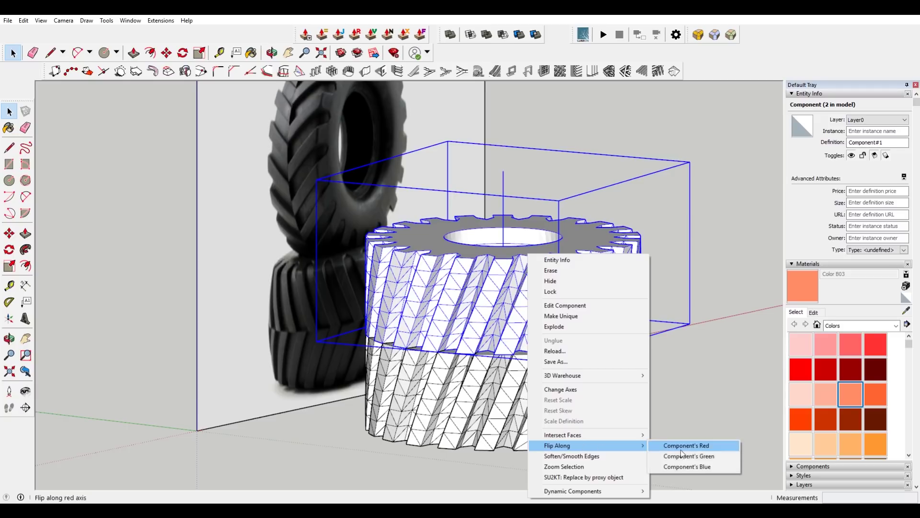
click(706, 466)
- Move the flipped ring straight down so its bottom edge rests on the lower ring's top face
scroll(552, 302, up, 2)
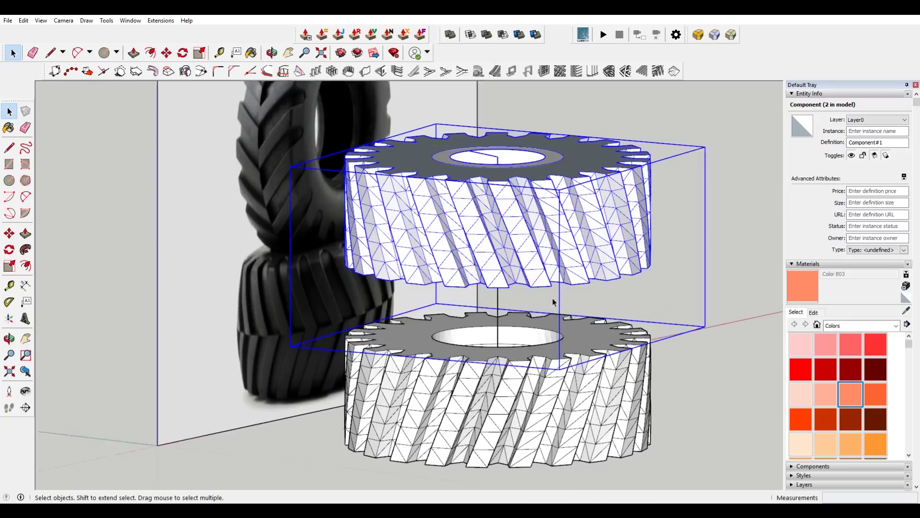
scroll(552, 302, up, 1)
key(m)
click(550, 283)
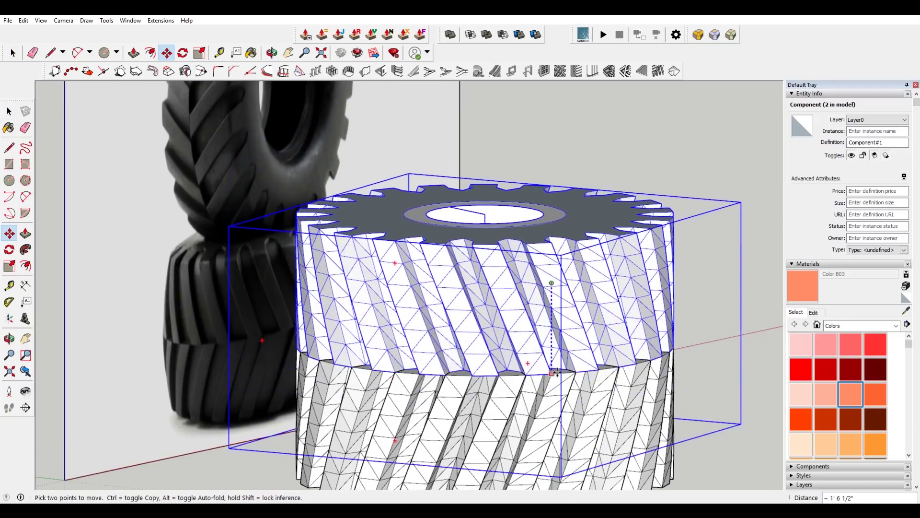
click(574, 353)
- Examine the V-shaped tread and the seam between the two rings from several angles against the reference tires
scroll(643, 390, down, 3)
middle_drag(642, 391, 432, 407)
middle_drag(701, 373, 777, 244)
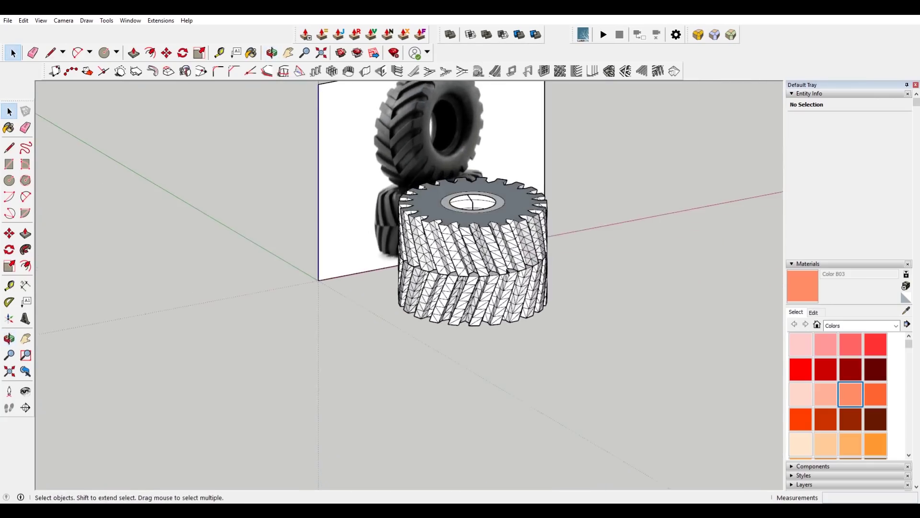
scroll(413, 239, up, 8)
scroll(432, 191, down, 8)
scroll(456, 142, up, 6)
scroll(457, 142, down, 10)
scroll(553, 284, up, 5)
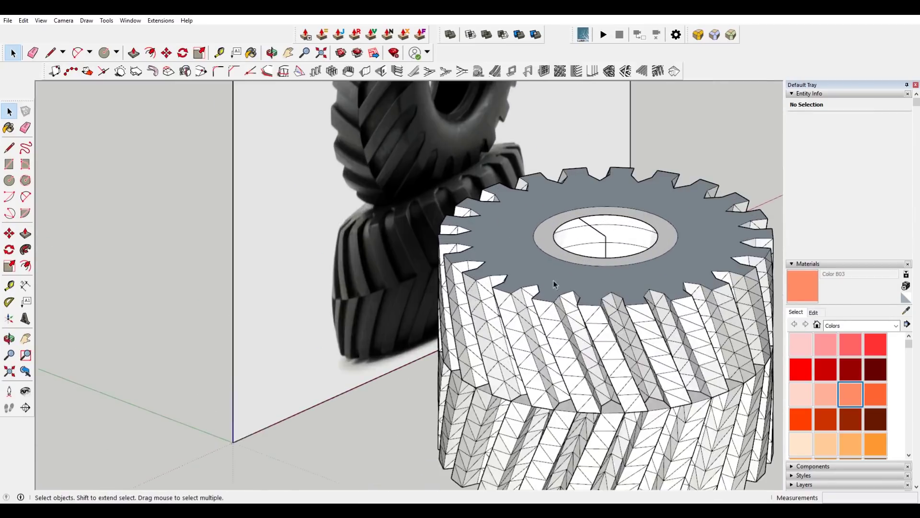
scroll(575, 296, down, 5)
scroll(578, 297, up, 8)
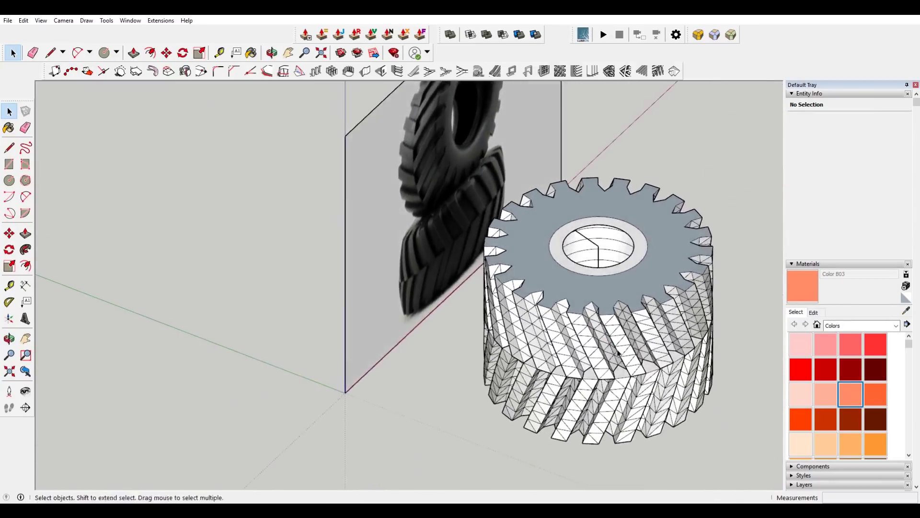
click(581, 300)
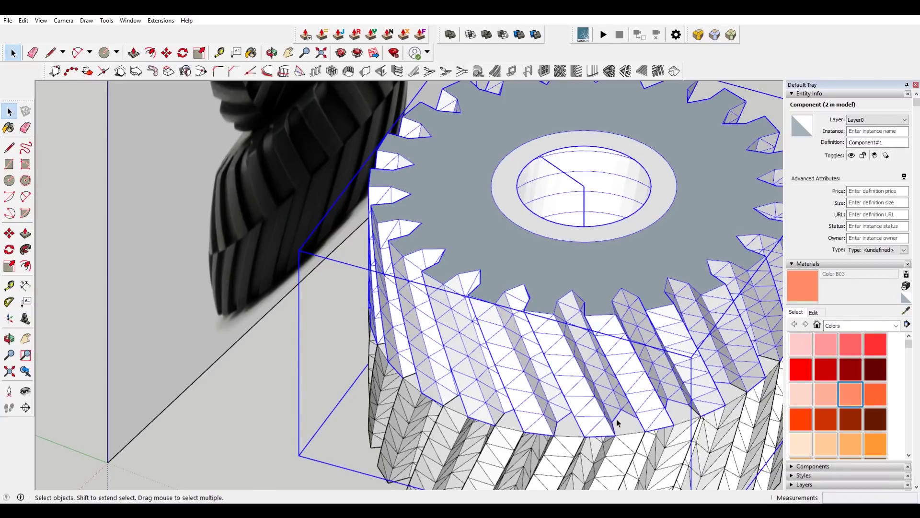
- Place a copy of the upper ring on empty ground well away from the stacked tire
middle_drag(617, 423, 548, 295)
scroll(551, 288, down, 2)
scroll(575, 239, up, 4)
middle_drag(580, 235, 610, 268)
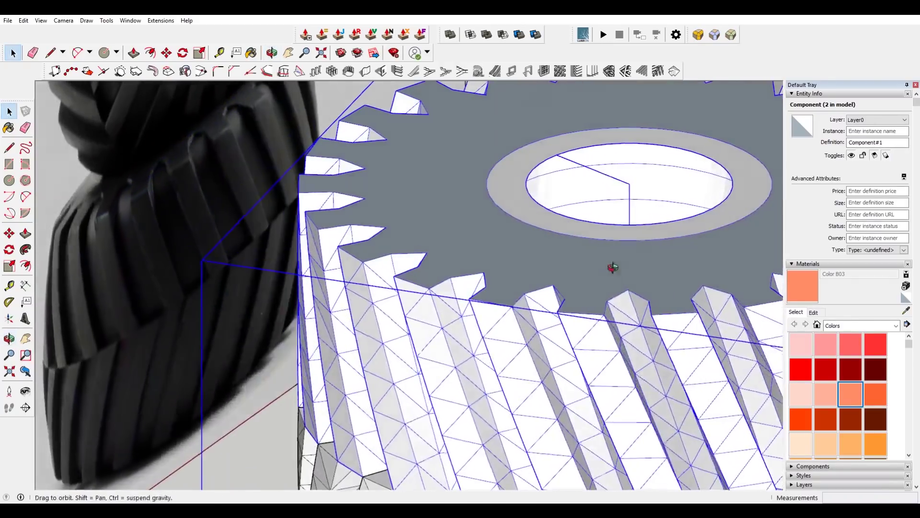
scroll(654, 271, down, 6)
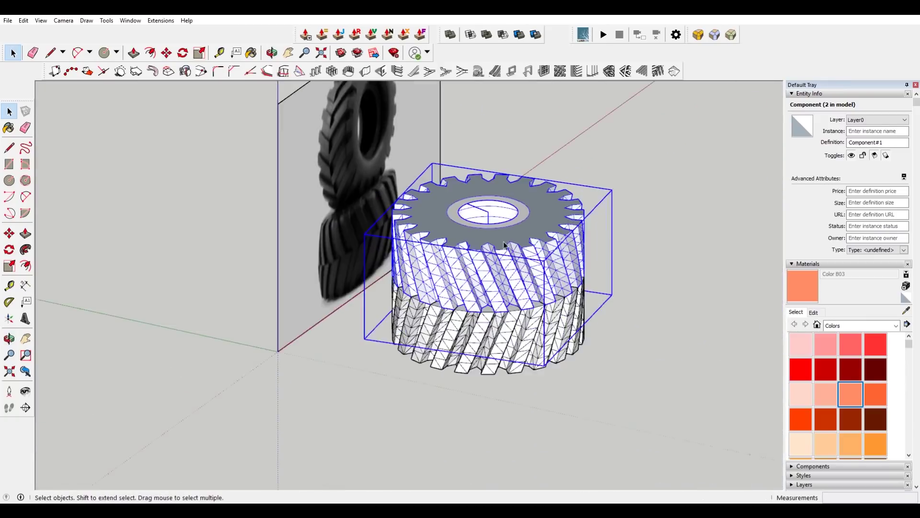
scroll(504, 246, down, 4)
key(m)
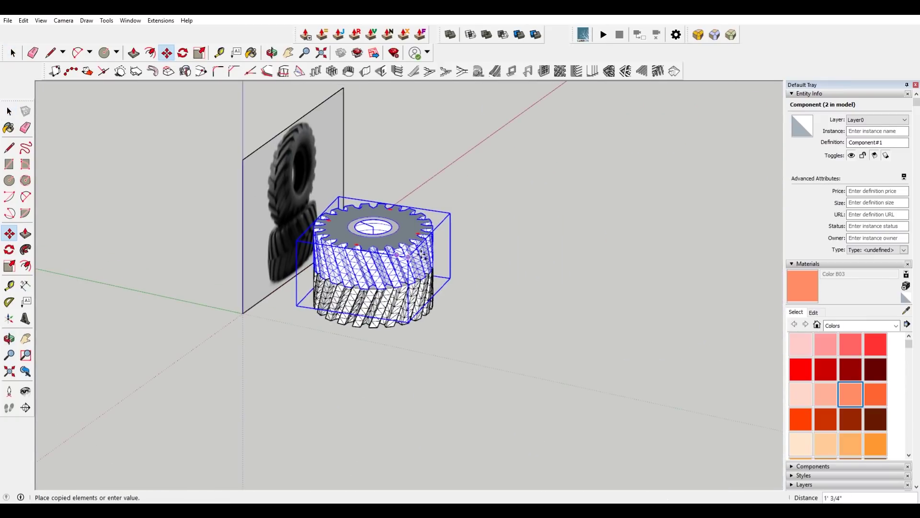
click(654, 314)
key(space)
middle_drag(537, 273, 509, 348)
click(422, 152)
- Open the copied ring component for editing
scroll(555, 373, up, 4)
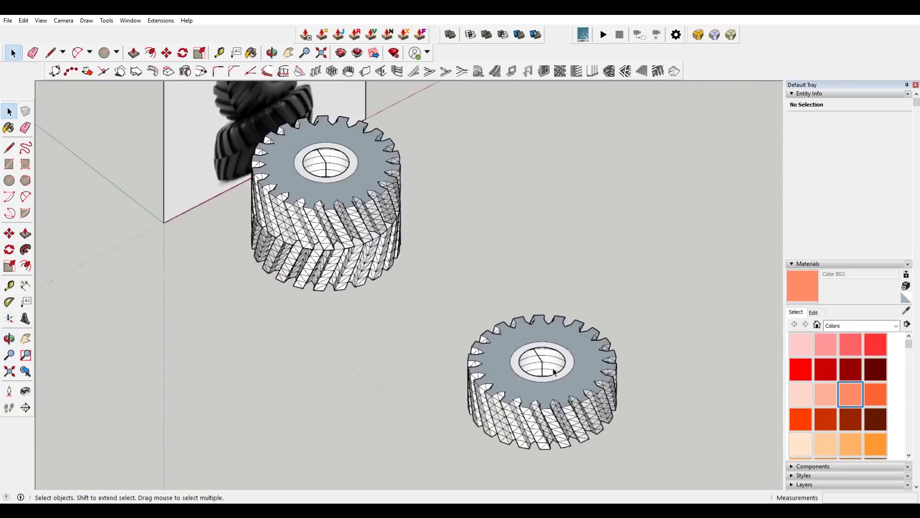
scroll(576, 379, up, 2)
double_click(594, 386)
scroll(559, 341, down, 2)
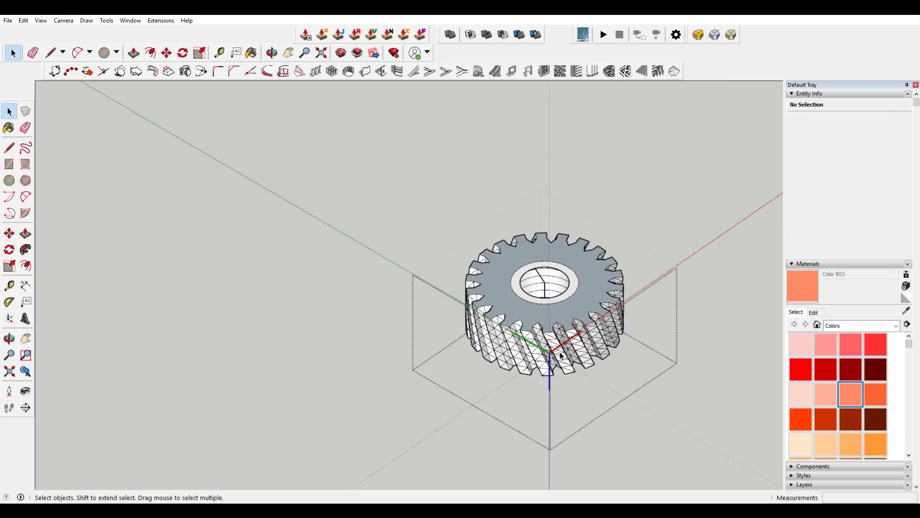
scroll(562, 355, up, 6)
middle_drag(513, 319, 540, 306)
key(l)
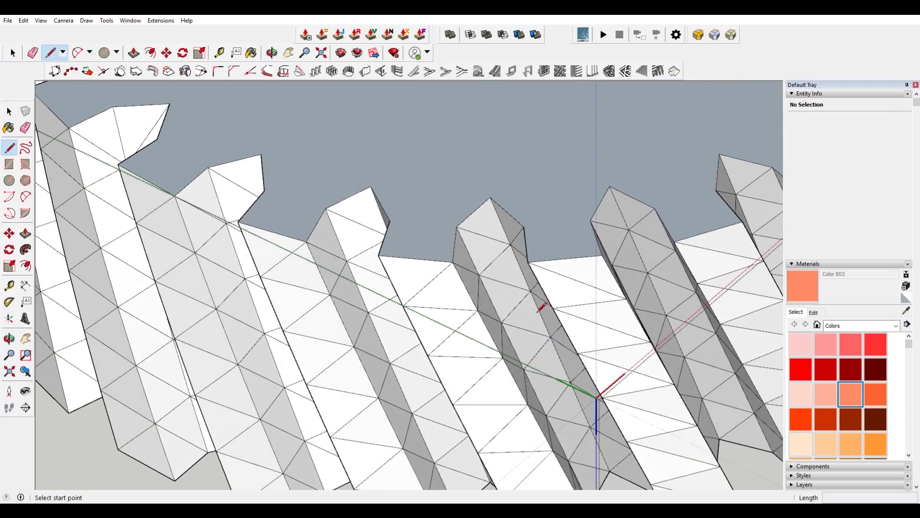
middle_drag(466, 268, 487, 261)
scroll(487, 261, up, 2)
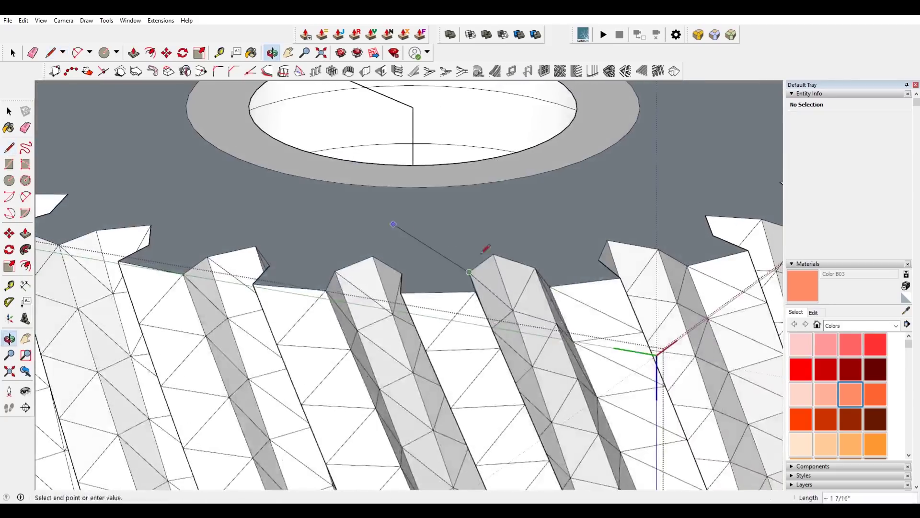
scroll(497, 267, up, 5)
key(Escape)
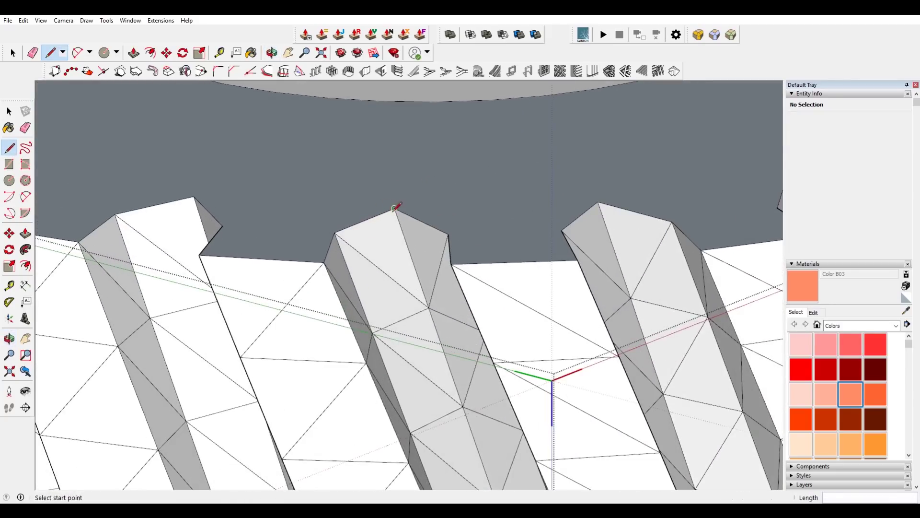
middle_drag(448, 232, 544, 269)
middle_drag(474, 290, 474, 353)
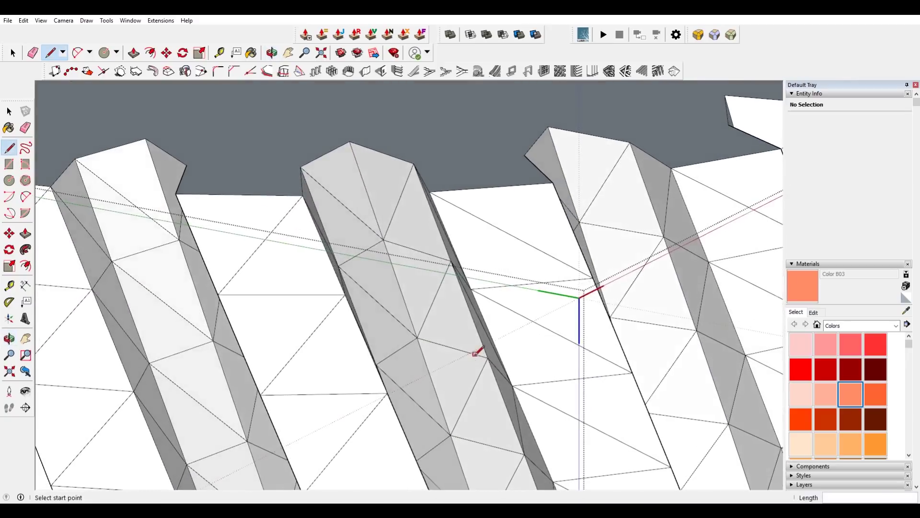
- Select the five crease edges along the center of one groove floor and try moving them outward
key(space)
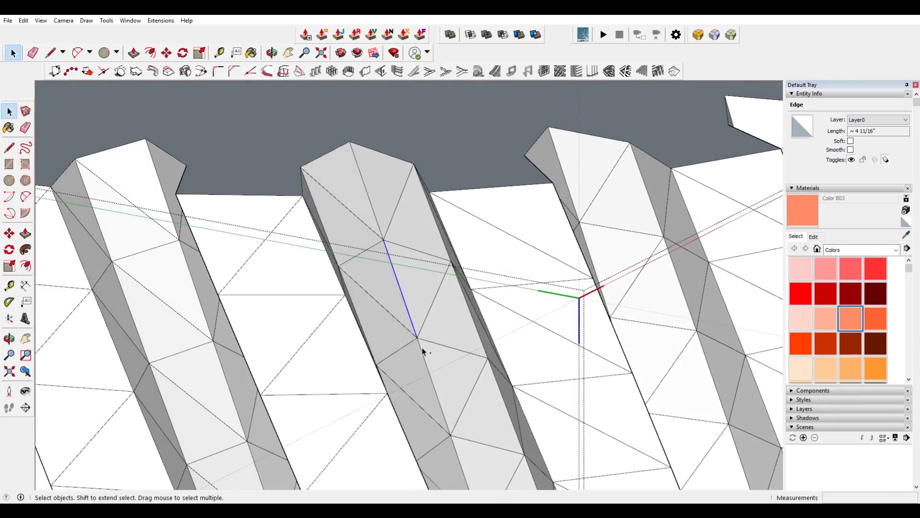
scroll(424, 350, down, 5)
scroll(422, 283, up, 3)
ctrl+click(433, 303)
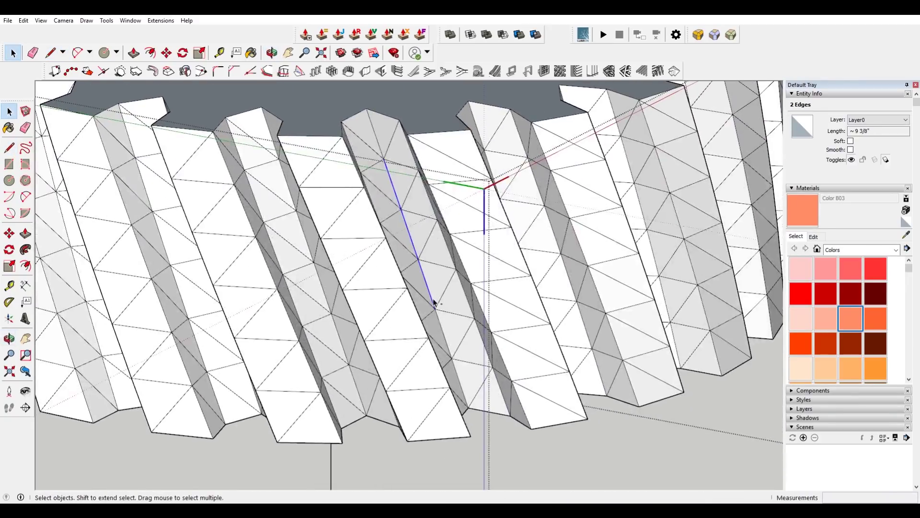
middle_drag(503, 399, 430, 343)
key(m)
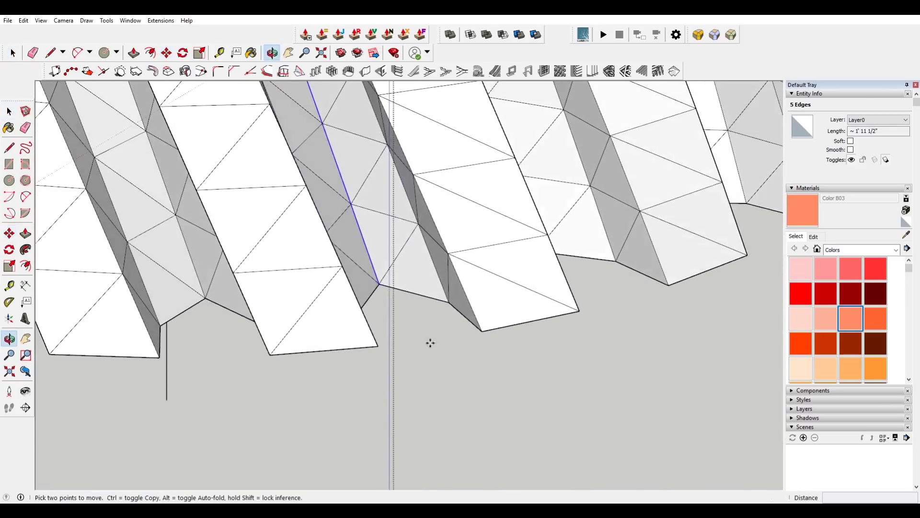
click(379, 284)
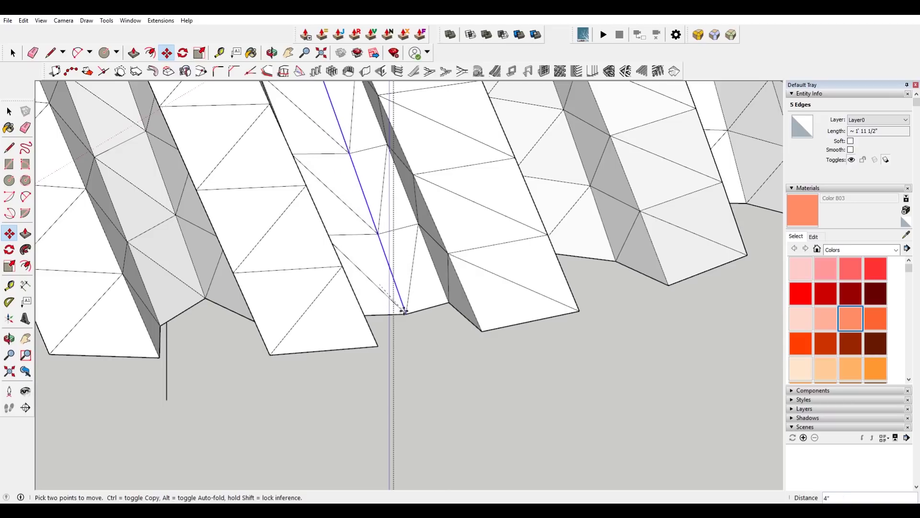
click(408, 314)
middle_drag(404, 308, 322, 312)
- Draw a line about 4 7/8" long across the groove's lower end, connecting its two floor corners
key(l)
click(454, 300)
click(317, 317)
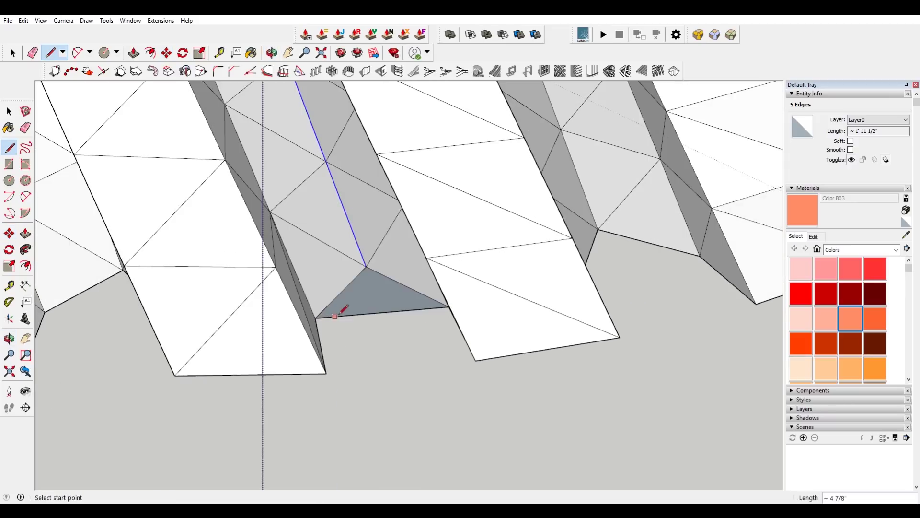
key(space)
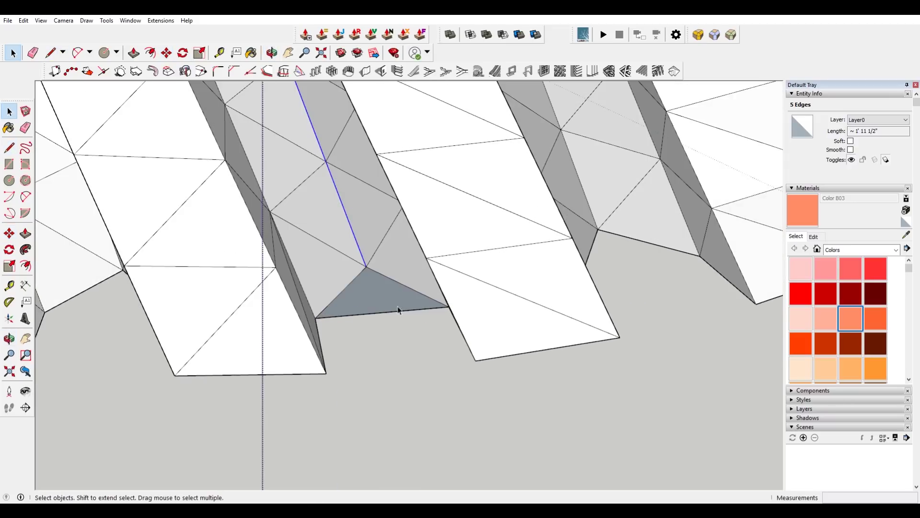
- Try to move the five crease edges about 3 5/16" onto the midpoint of the line across the groove's lower end
key(m)
click(367, 267)
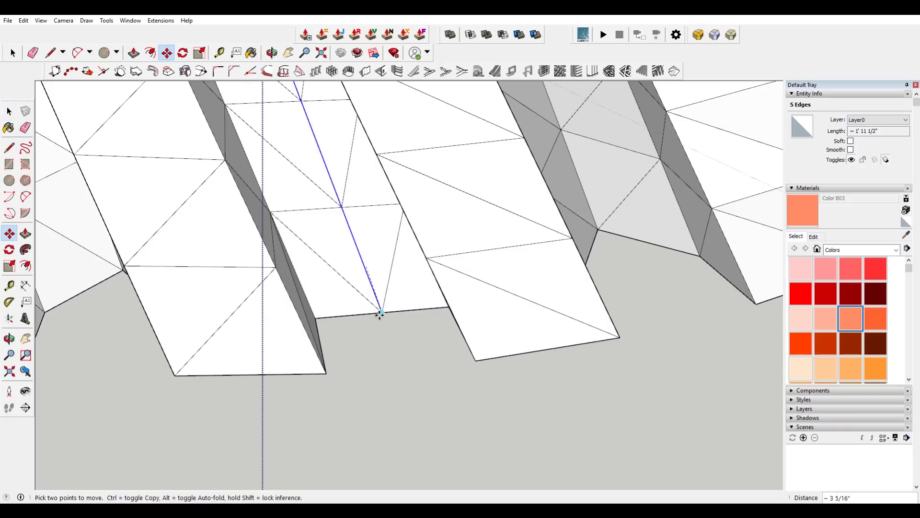
scroll(406, 318, down, 3)
key(space)
scroll(407, 309, down, 5)
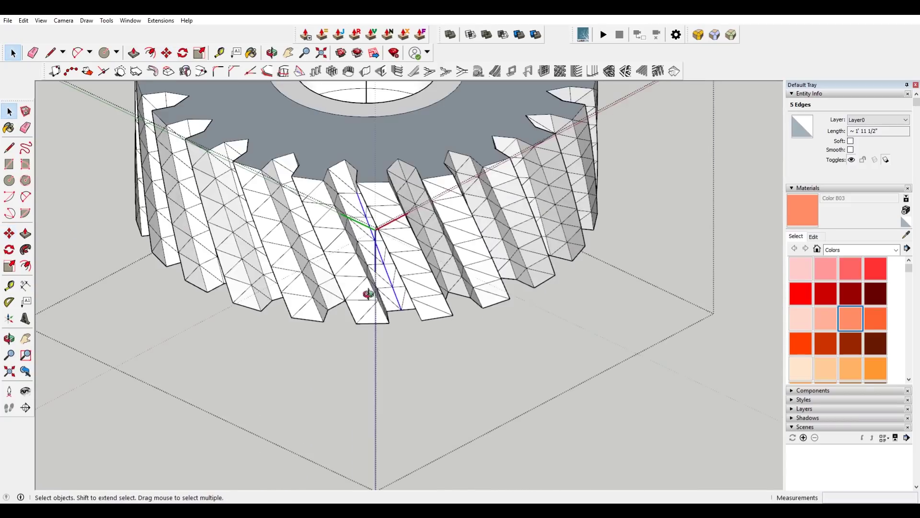
middle_drag(372, 302, 500, 324)
scroll(390, 191, up, 3)
middle_drag(390, 191, 692, 228)
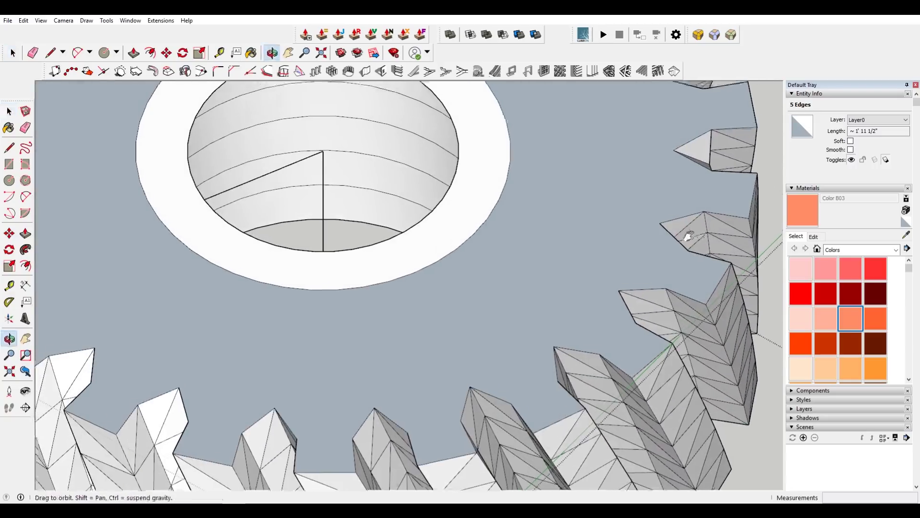
scroll(507, 362, up, 3)
scroll(507, 362, down, 2)
middle_drag(515, 292, 367, 297)
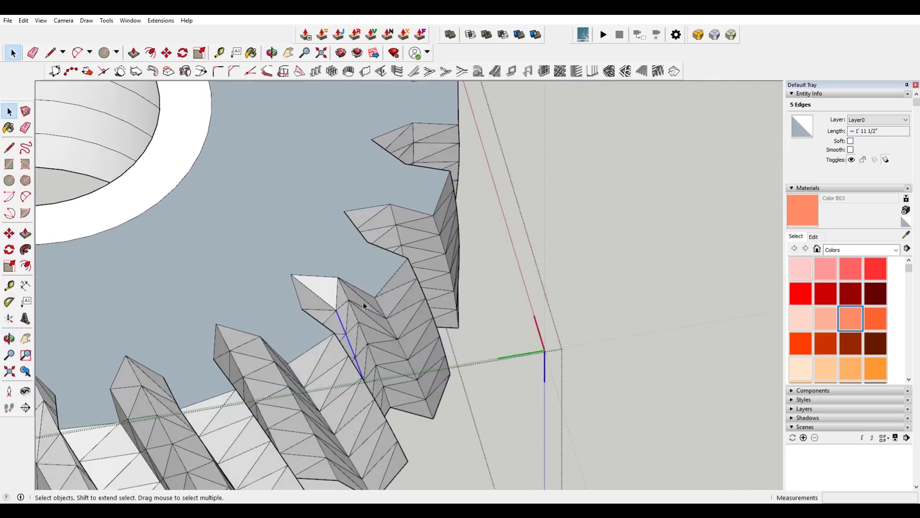
- Move only the lower four crease edges onto the midpoint of the line across the groove's lower end, flattening the floor
scroll(343, 317, up, 4)
scroll(341, 317, down, 2)
scroll(300, 303, up, 2)
middle_drag(300, 304, 179, 267)
scroll(385, 329, up, 3)
scroll(402, 314, down, 3)
mouse_move(402, 314)
middle_down()
mouse_move(417, 329)
mouse_move(410, 302)
middle_up()
scroll(411, 302, up, 4)
key(m)
scroll(389, 359, up, 2)
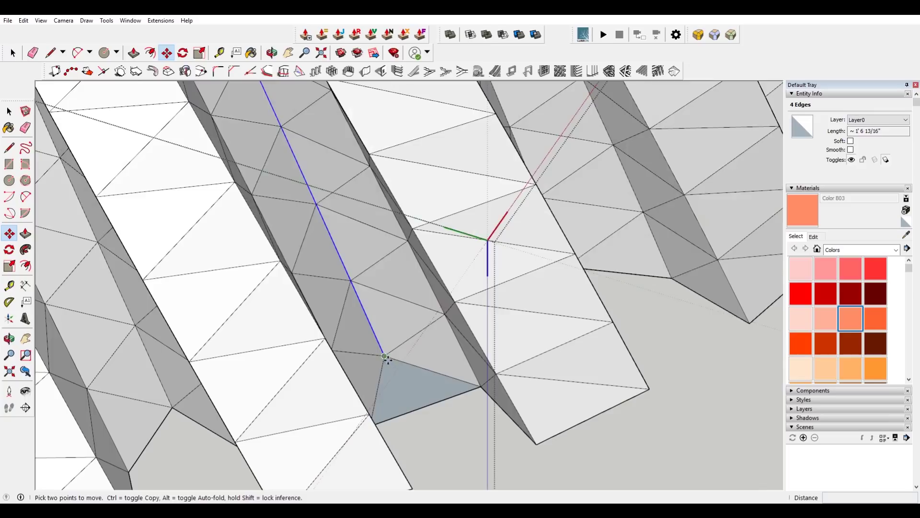
click(388, 362)
scroll(425, 403, down, 3)
- Examine the sloped triangular faces left at the upper end of the flattened groove
middle_drag(404, 349, 284, 300)
scroll(72, 197, up, 3)
scroll(144, 235, up, 3)
scroll(175, 240, up, 2)
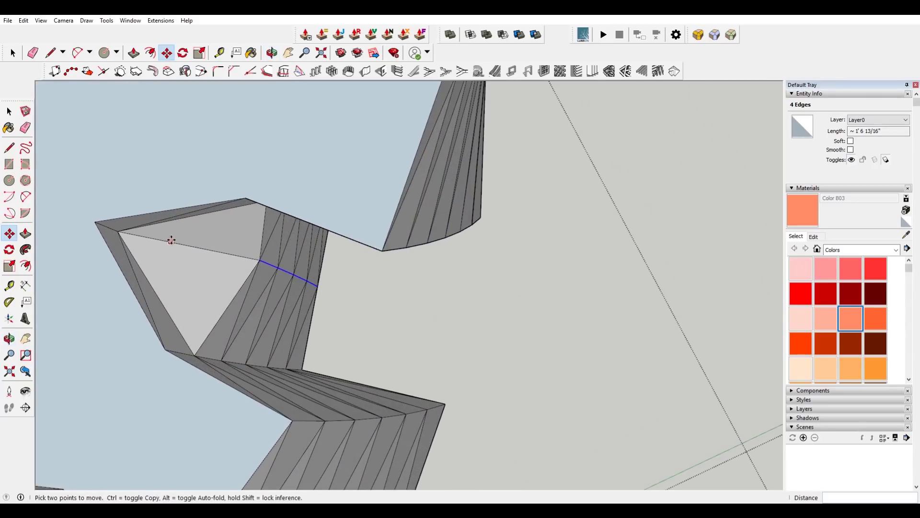
key(space)
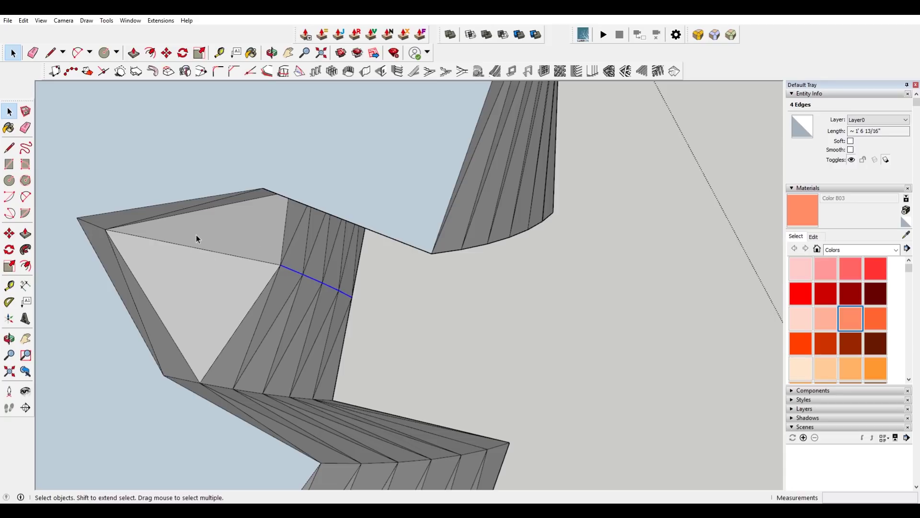
middle_drag(206, 228, 152, 190)
click(283, 183)
click(198, 253)
click(546, 417)
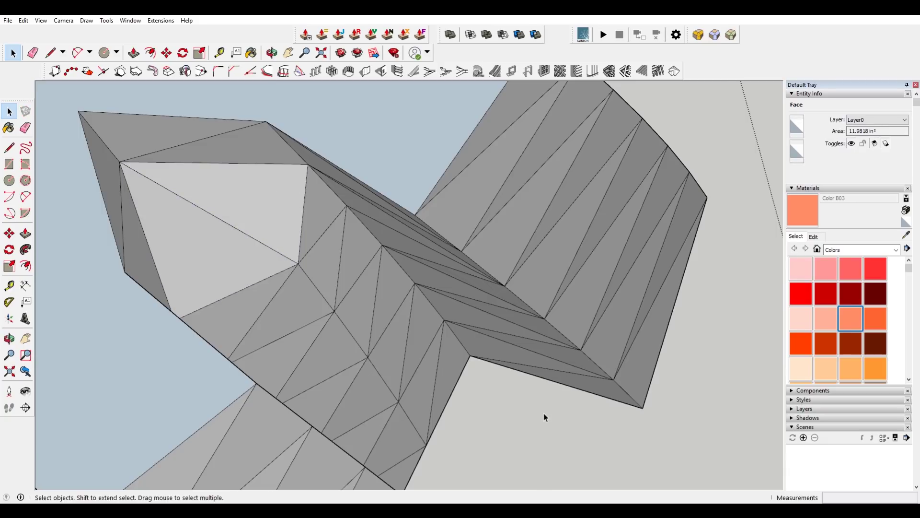
key(m)
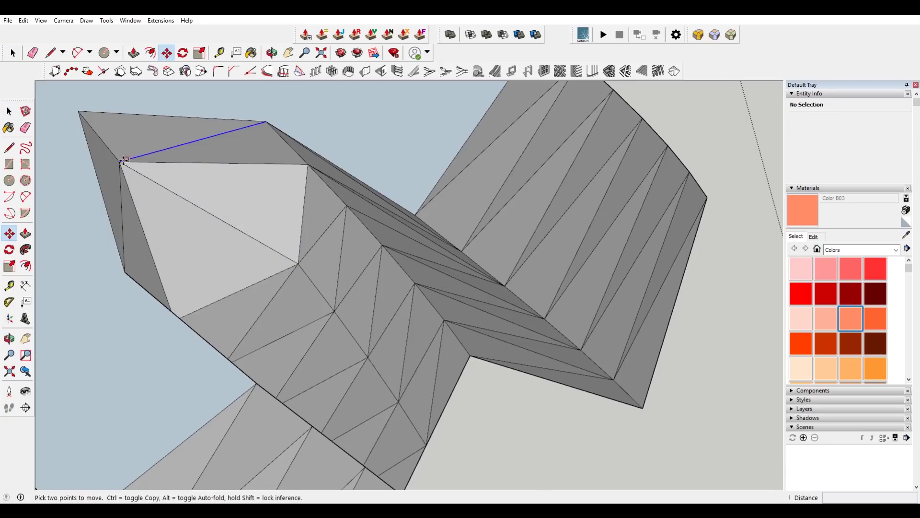
click(121, 163)
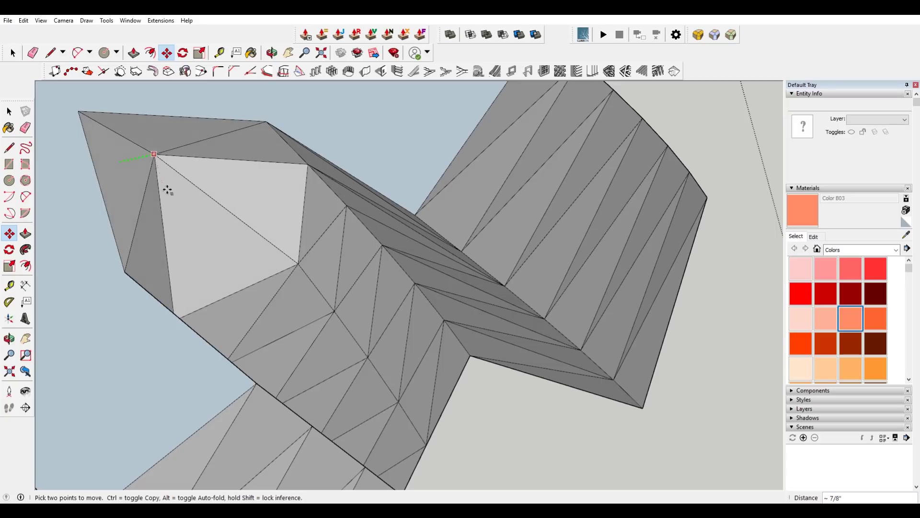
key(Escape)
- Draw a line across the groove's upper end between opposite corners of the sloped faces
key(l)
mouse_move(181, 192)
middle_down()
mouse_move(282, 179)
mouse_move(246, 206)
mouse_move(161, 164)
mouse_move(284, 240)
middle_up()
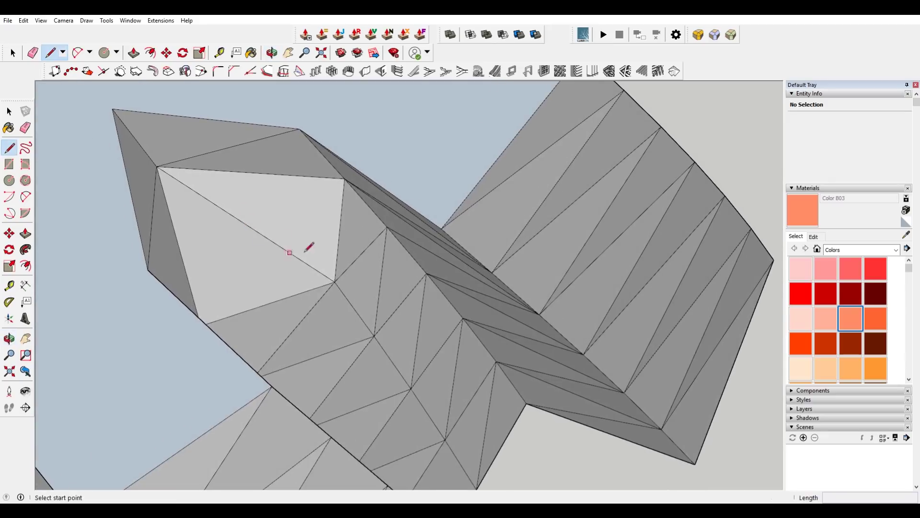
middle_drag(317, 207, 259, 258)
click(186, 276)
key(space)
- Draw a guide line from the groove's remaining inner crease vertex to the middle of the cross line
key(l)
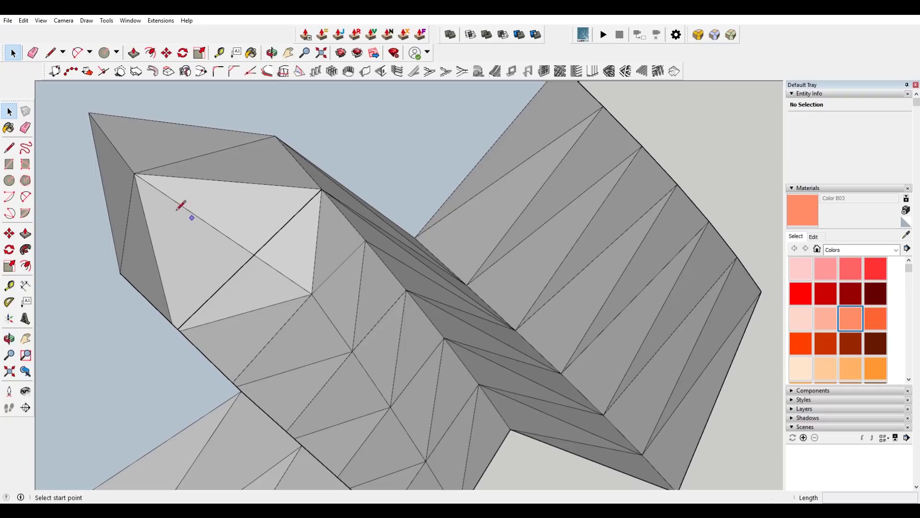
click(134, 174)
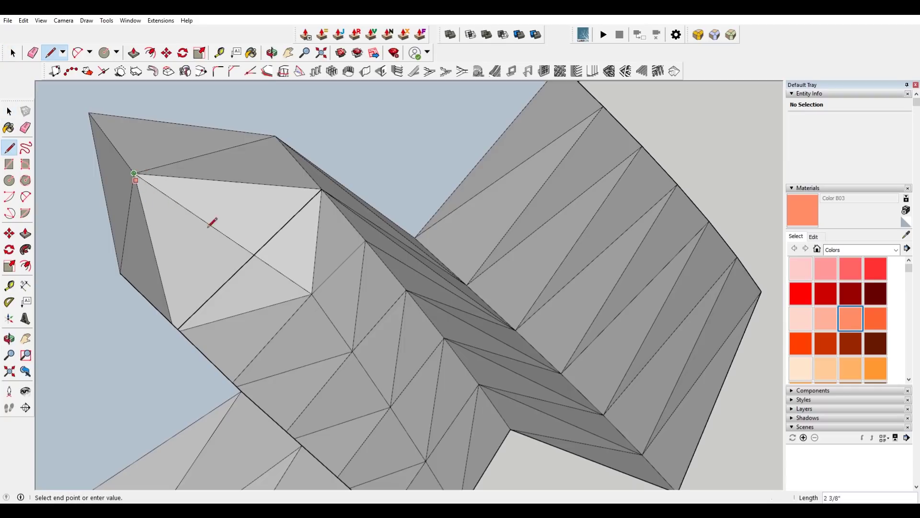
click(247, 261)
key(space)
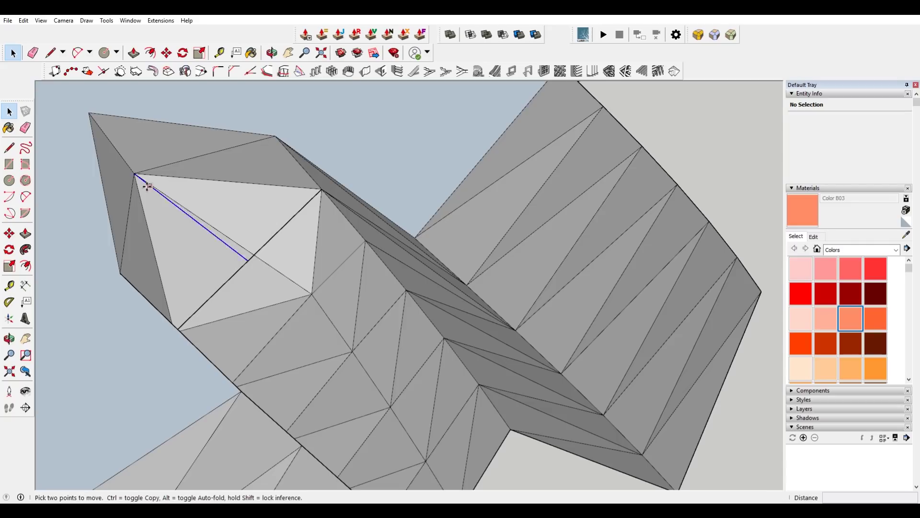
key(m)
drag(135, 174, 151, 187)
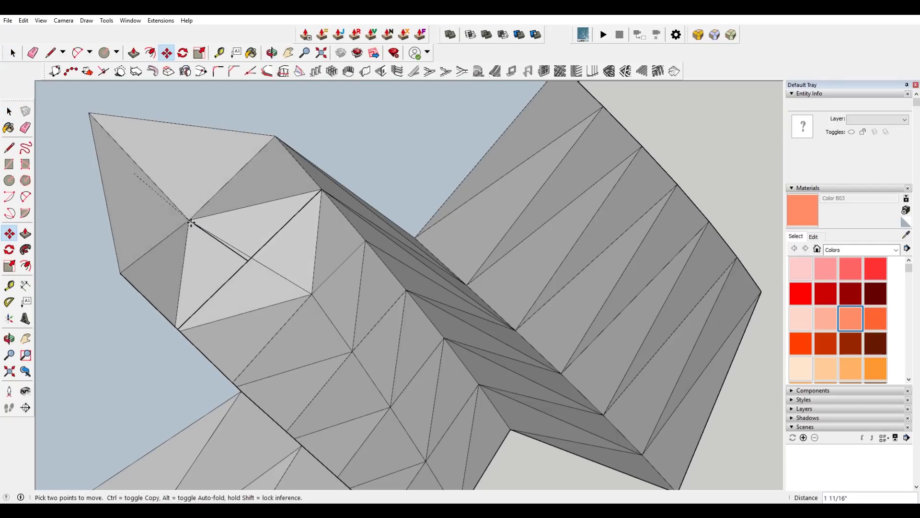
key(Escape)
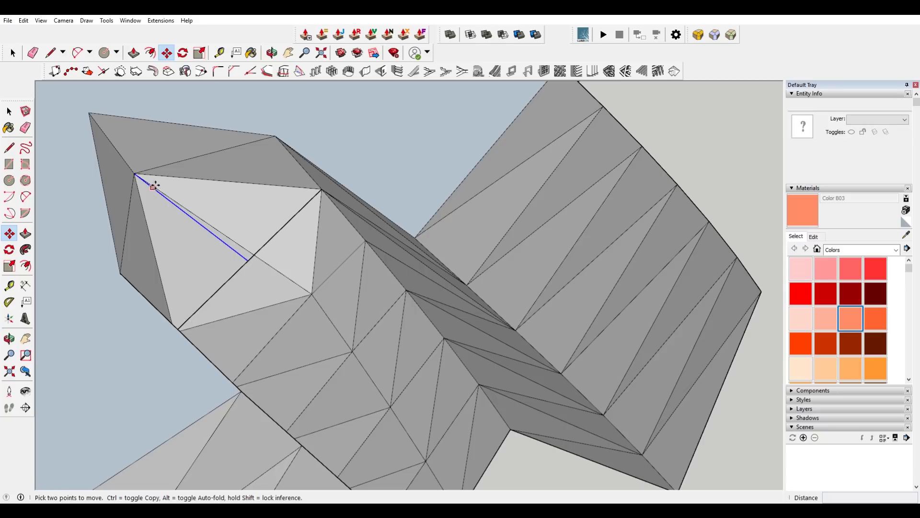
- Draw a marker line outward from the guide line's midpoint and delete the guide line
key(l)
click(190, 216)
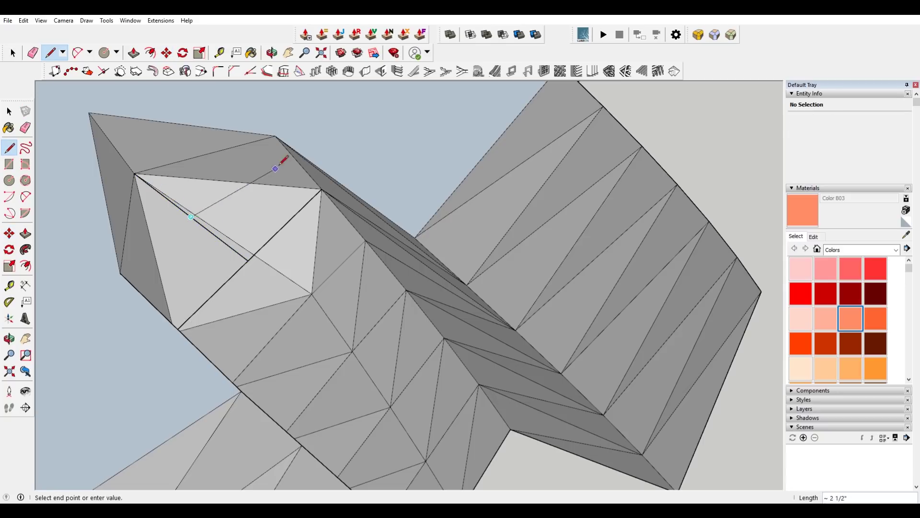
click(314, 169)
key(space)
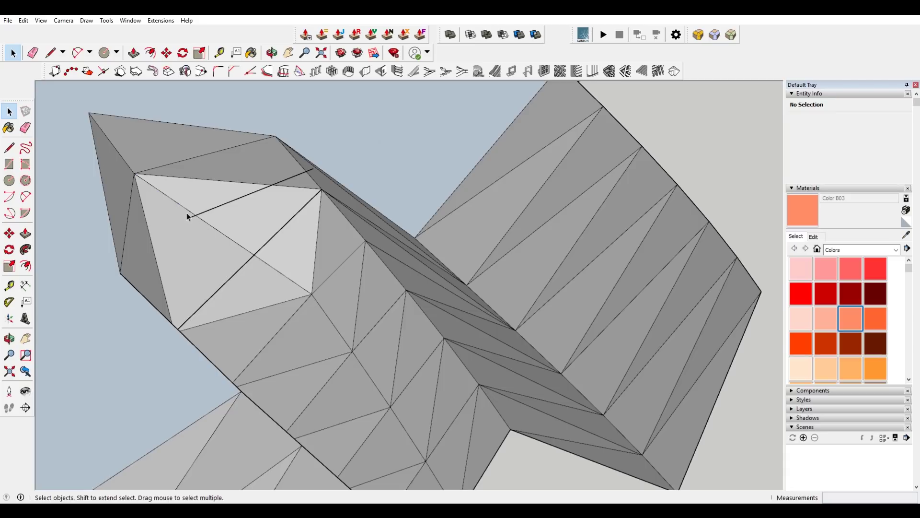
- Move the inner crease vertex to the marker line's starting point and select the marker line
key(m)
click(135, 174)
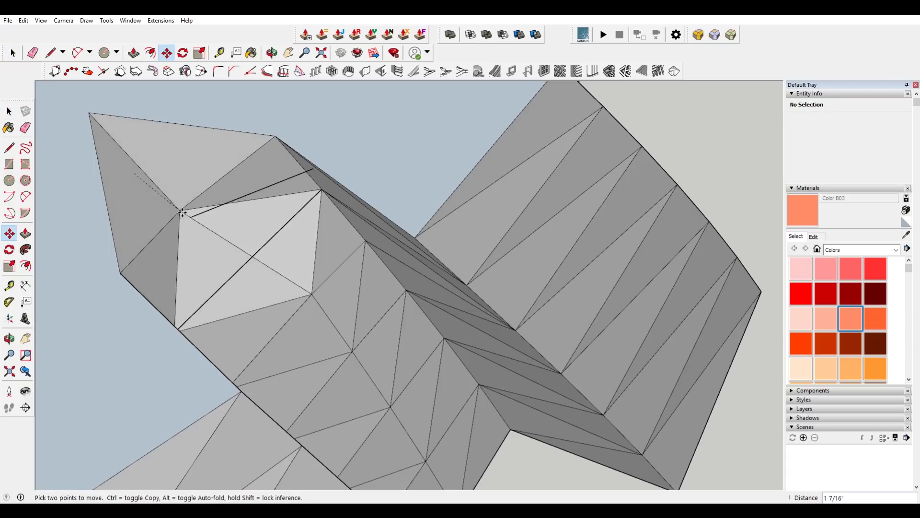
click(192, 217)
key(space)
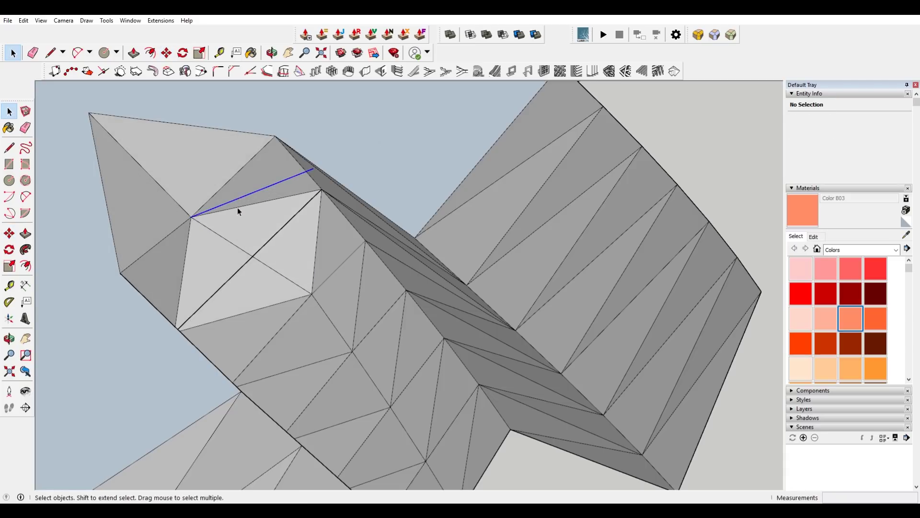
- Select the lower and middle faces of the reworked groove, working from its bottom end toward the top
scroll(236, 279, down, 2)
middle_drag(236, 279, 218, 117)
scroll(425, 253, down, 3)
scroll(425, 253, up, 2)
middle_drag(425, 253, 417, 289)
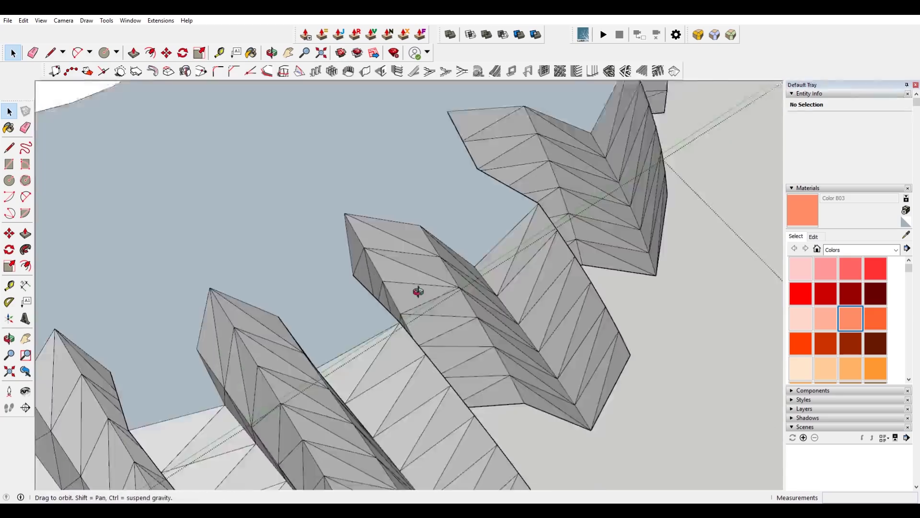
scroll(351, 246, up, 3)
middle_drag(351, 247, 249, 131)
scroll(447, 243, up, 3)
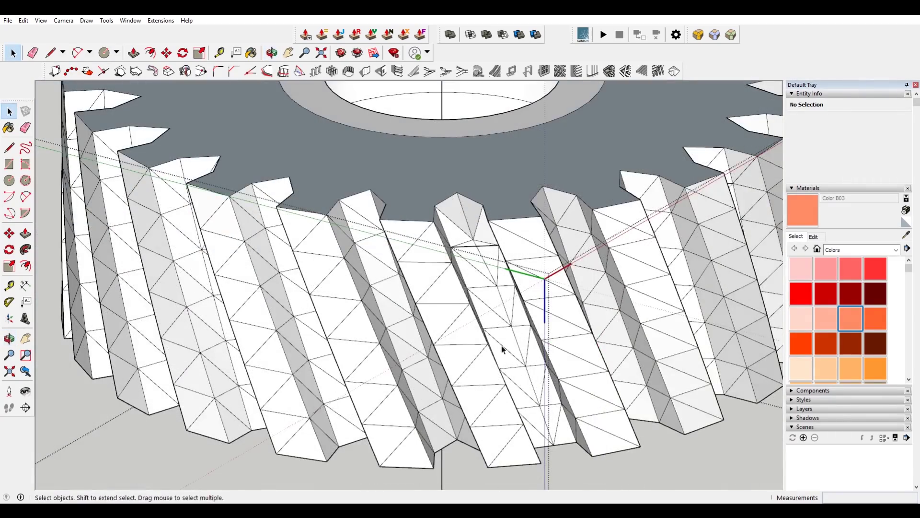
scroll(522, 383, up, 3)
middle_drag(525, 385, 435, 380)
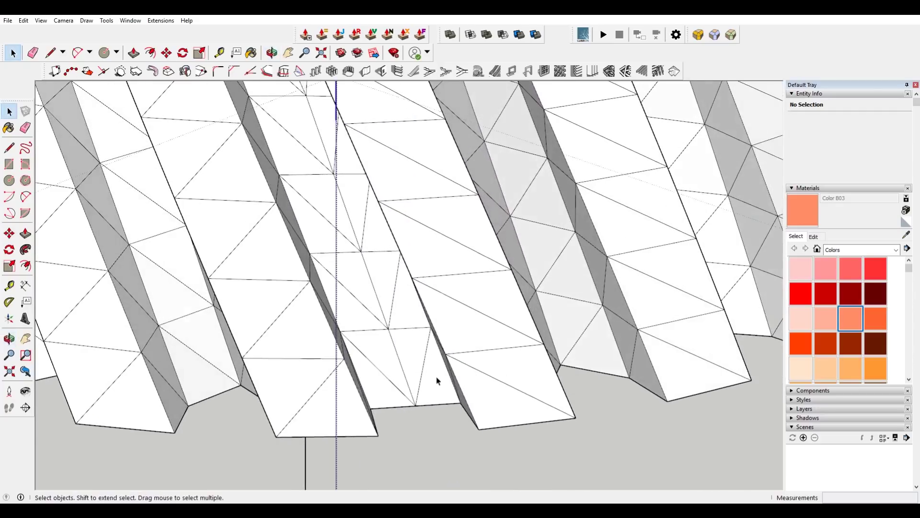
click(411, 350)
key(super)
click(493, 418)
click(428, 377)
shift+click(418, 361)
shift+click(384, 366)
shift+click(366, 338)
shift+click(365, 295)
shift+click(381, 283)
shift+click(389, 276)
shift+click(403, 269)
shift+click(385, 239)
shift+click(331, 240)
shift+click(300, 201)
shift+click(307, 160)
shift+click(315, 136)
- Add the remaining upper faces of the reworked groove to the selection and cut all 24 faces
middle_drag(305, 170, 361, 267)
shift+click(364, 259)
shift+click(349, 213)
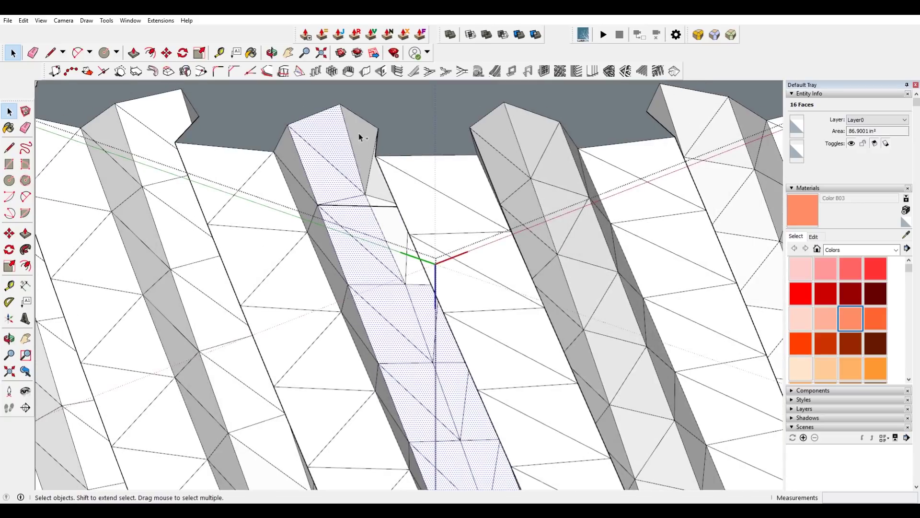
shift+click(385, 197)
middle_drag(286, 159, 326, 183)
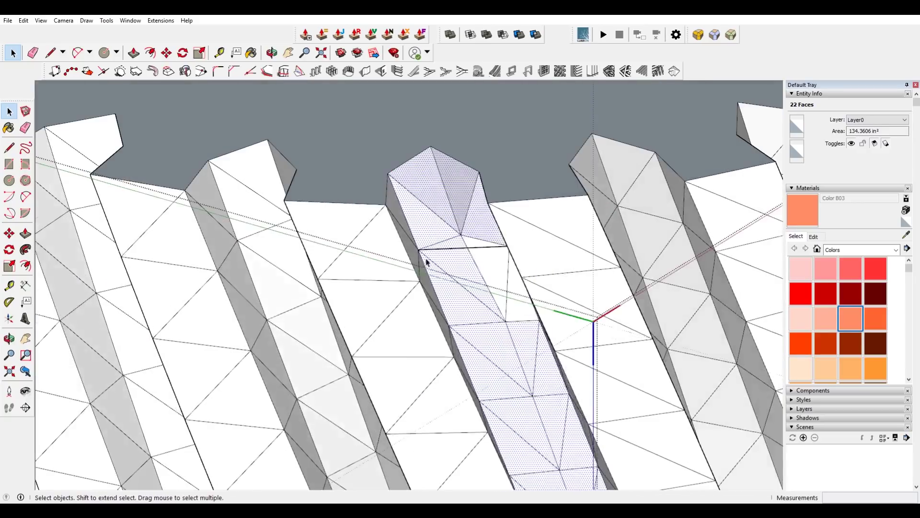
scroll(476, 249, up, 3)
shift+click(536, 319)
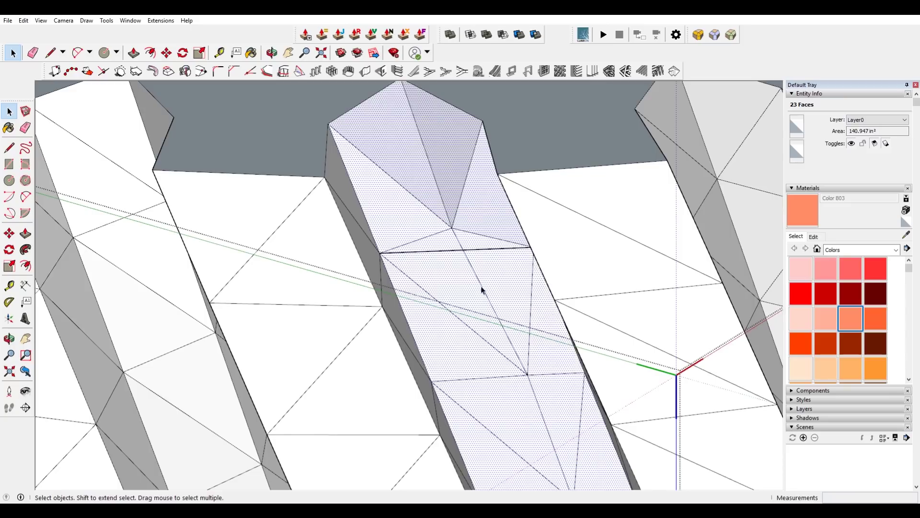
scroll(491, 290, down, 5)
middle_drag(493, 287, 366, 205)
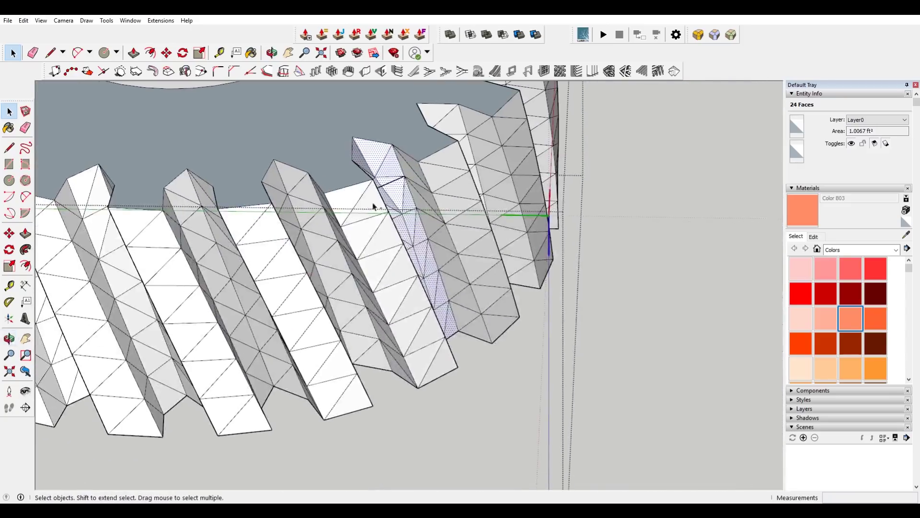
key(ctrl+t)
- Erase the loose edges left behind in the emptied groove
middle_drag(513, 233, 407, 267)
scroll(304, 194, up, 5)
key(e)
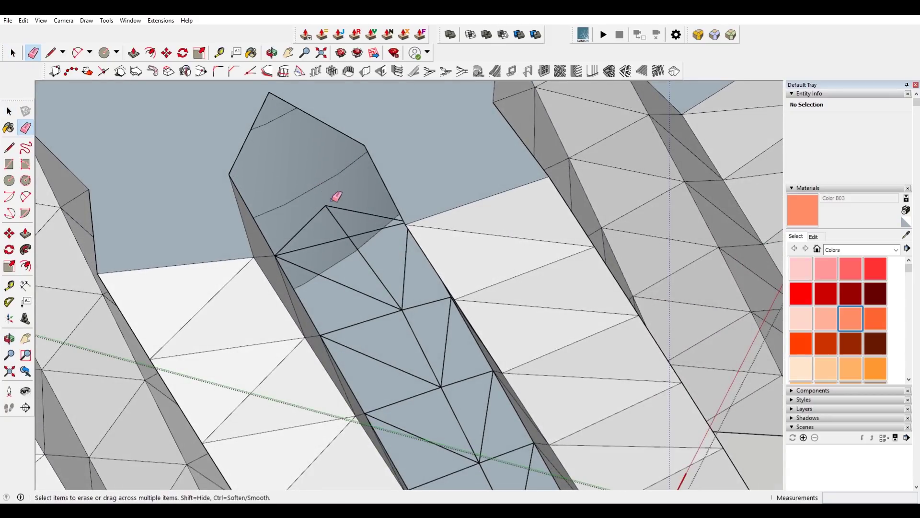
scroll(345, 211, down, 5)
middle_drag(345, 211, 336, 281)
scroll(336, 282, up, 2)
- Paste the cut groove faces in place and move a copy of the strip into empty space beside the tire
key(space)
click(23, 20)
click(46, 88)
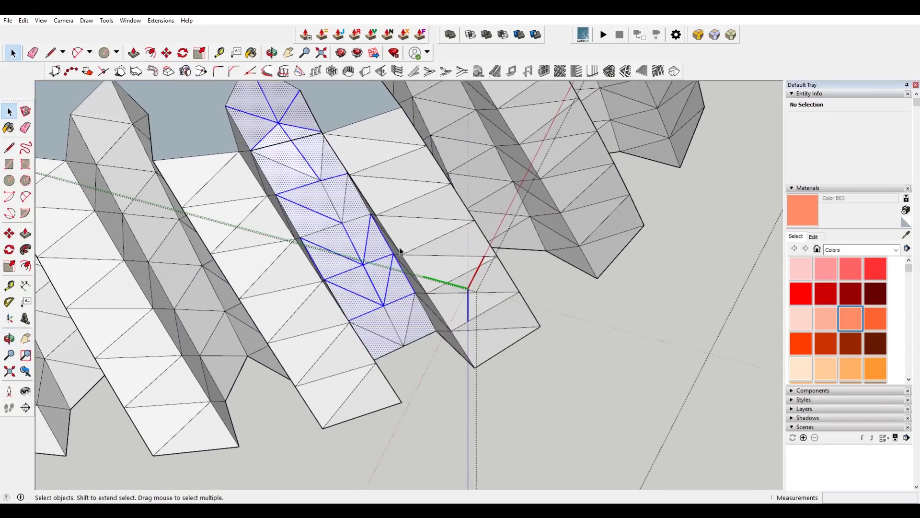
scroll(401, 250, down, 6)
key(m)
click(410, 274)
click(681, 296)
key(space)
scroll(527, 252, up, 2)
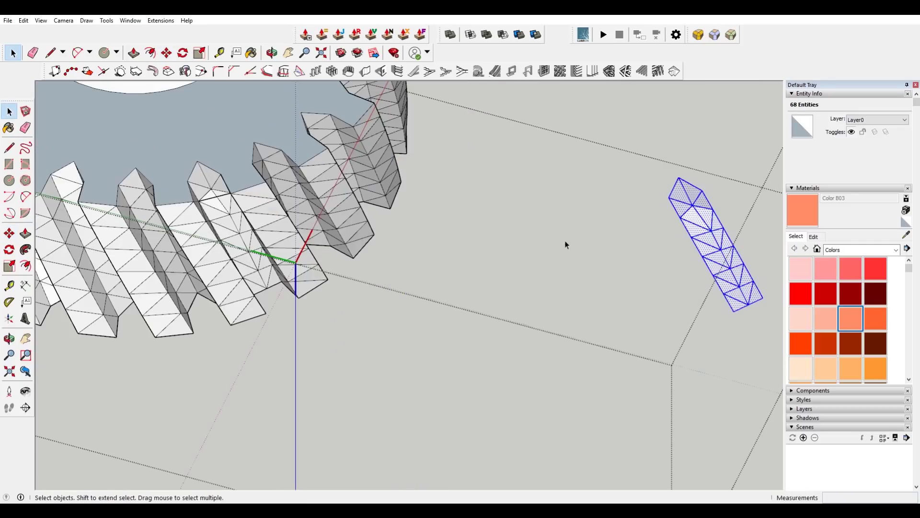
- Group the copied groove strip and turn it into a component named TireInner
middle_click(583, 254)
right_click(548, 231)
click(609, 315)
right_click(565, 230)
click(609, 300)
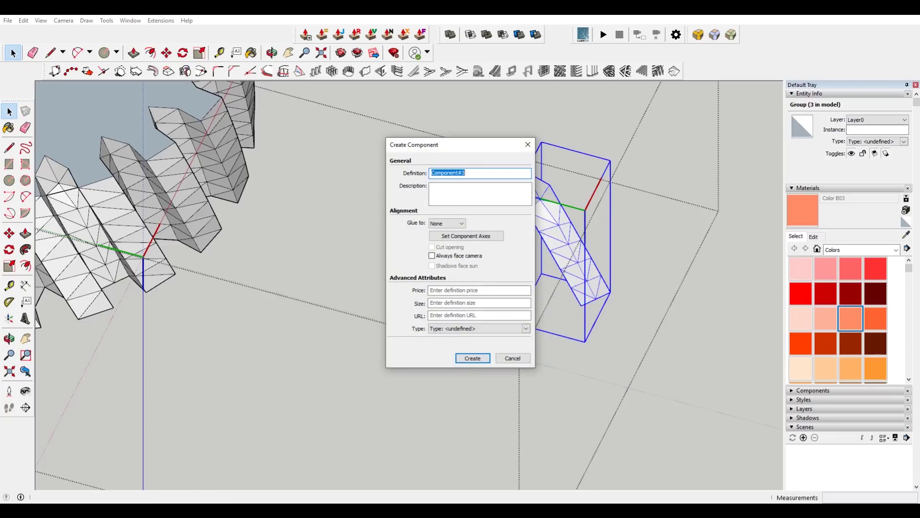
text(TireInner)
key(Return)
key(m)
key(space)
click(366, 202)
- Delete the triangular inner faces of the unmodified groove beside the reworked one, from top to bottom
scroll(338, 231, up, 5)
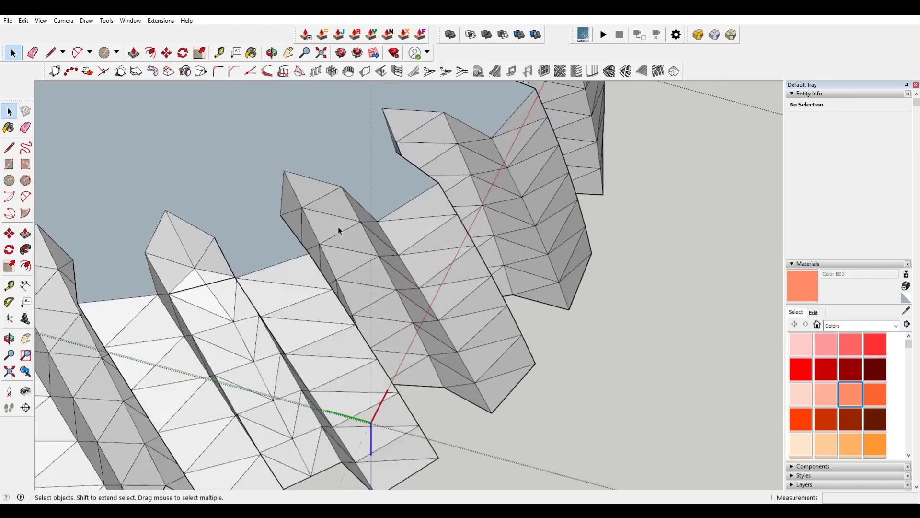
middle_drag(337, 226, 297, 187)
click(295, 188)
double_click(294, 187)
key(Delete)
double_click(293, 206)
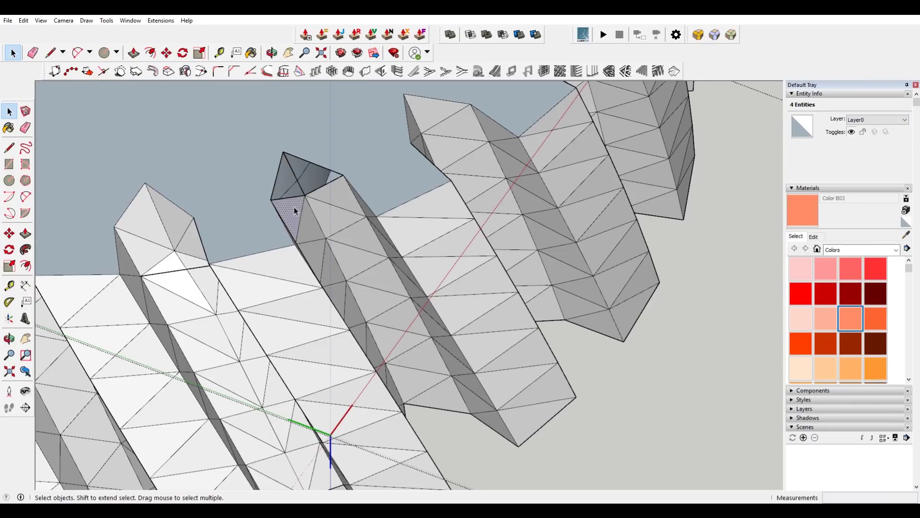
middle_drag(292, 206, 282, 201)
click(302, 200)
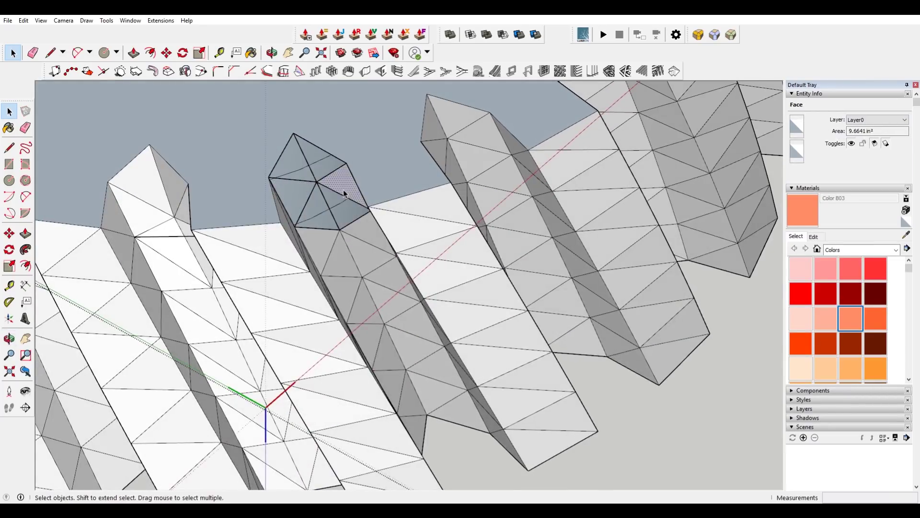
key(Delete)
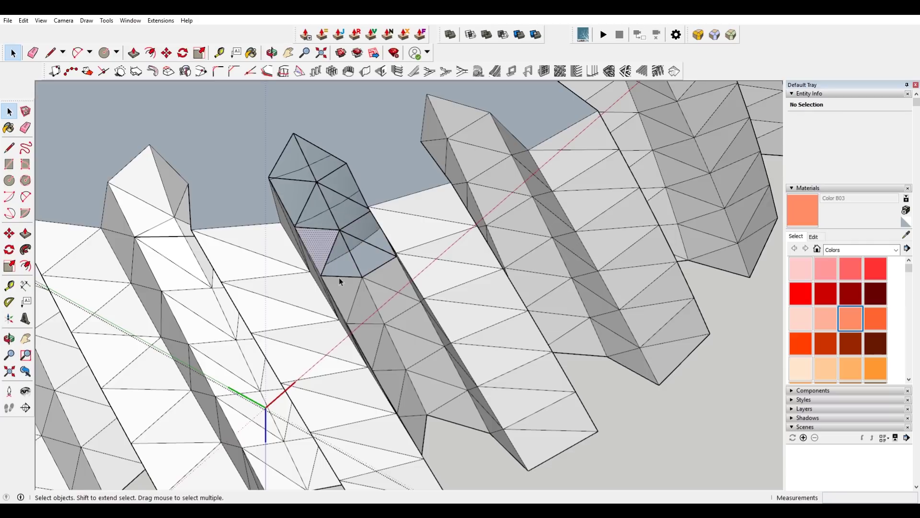
click(375, 294)
key(Delete)
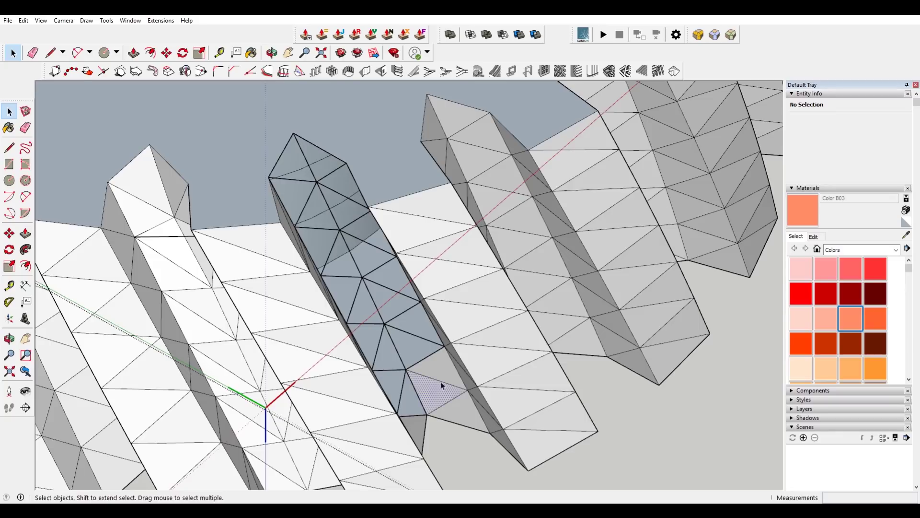
mouse_move(434, 421)
middle_down()
mouse_move(411, 370)
mouse_move(341, 372)
mouse_move(345, 355)
mouse_move(346, 384)
middle_up()
- Erase the leftover triangulation edges inside the groove whose faces were deleted
key(e)
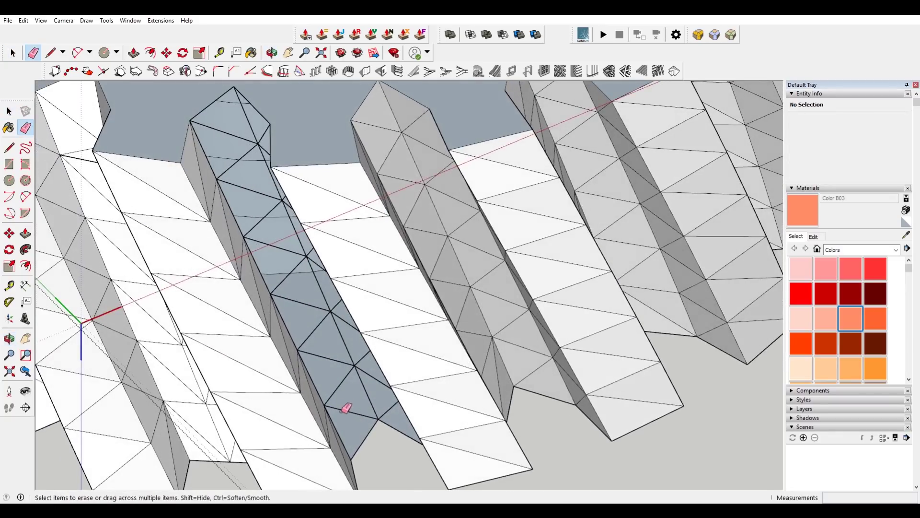
drag(337, 358, 331, 340)
drag(303, 306, 289, 286)
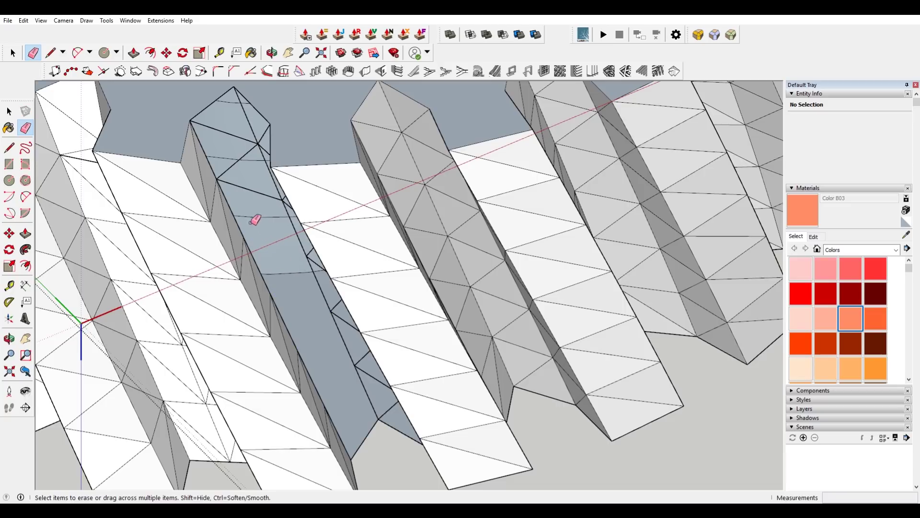
middle_drag(242, 135, 289, 176)
drag(309, 188, 370, 325)
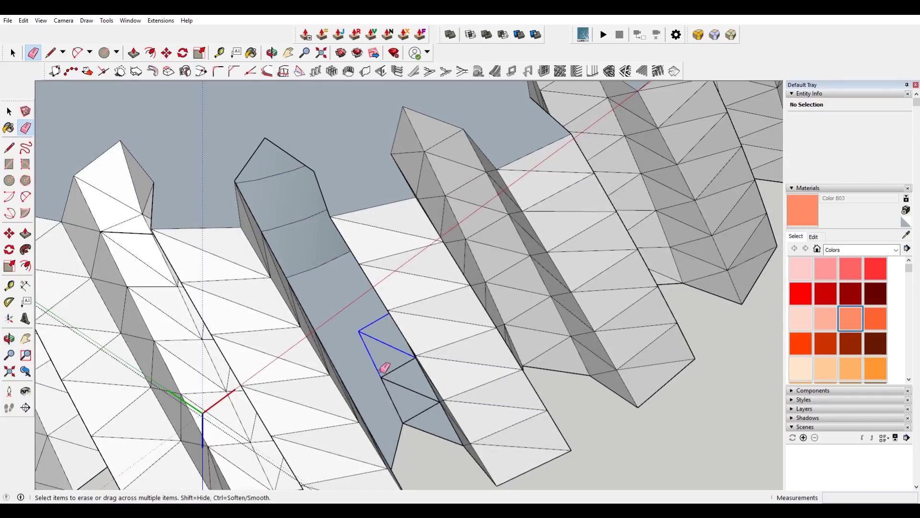
drag(430, 413, 430, 412)
- Clear the next groove along the ring by erasing all its inner triangulation edges
scroll(430, 413, down, 10)
mouse_move(430, 412)
middle_down()
mouse_move(511, 250)
mouse_move(366, 207)
mouse_move(346, 231)
middle_up()
scroll(436, 235, up, 3)
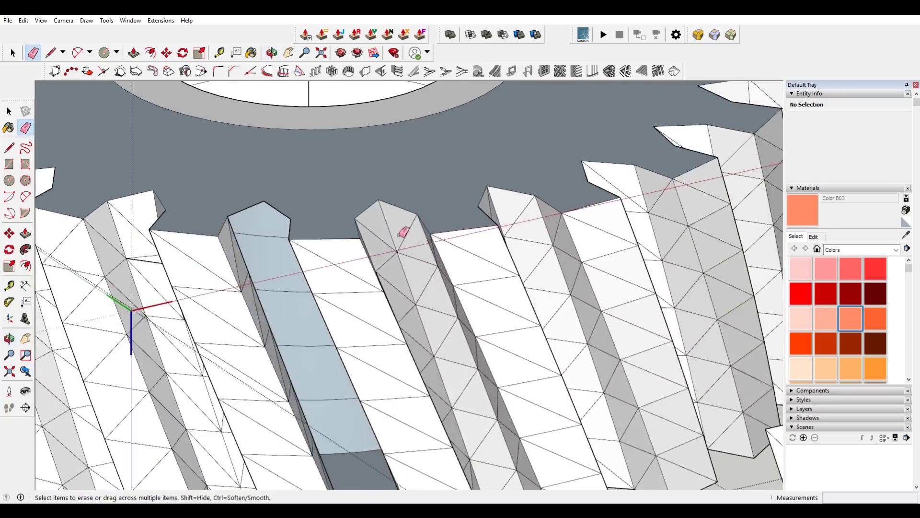
scroll(401, 233, down, 2)
drag(418, 260, 418, 262)
middle_drag(418, 261, 337, 215)
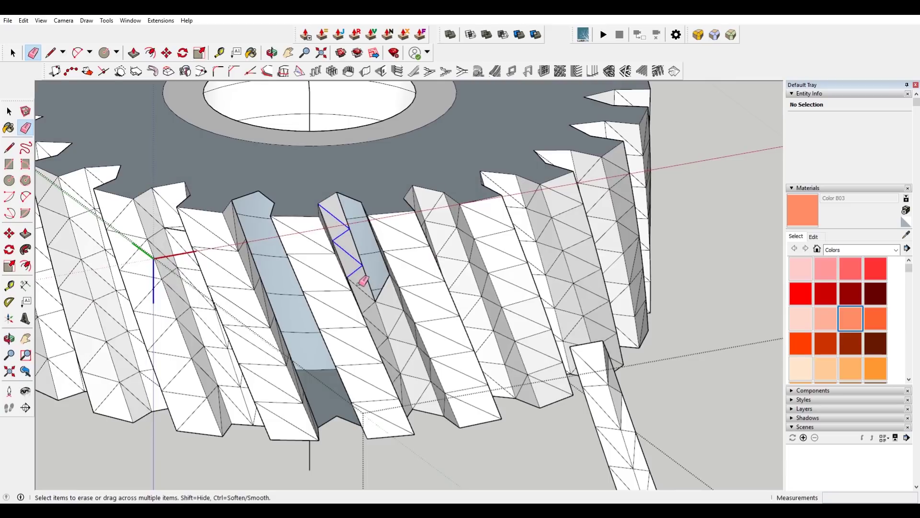
mouse_move(407, 383)
mouse_down()
mouse_move(415, 386)
mouse_move(416, 346)
mouse_up()
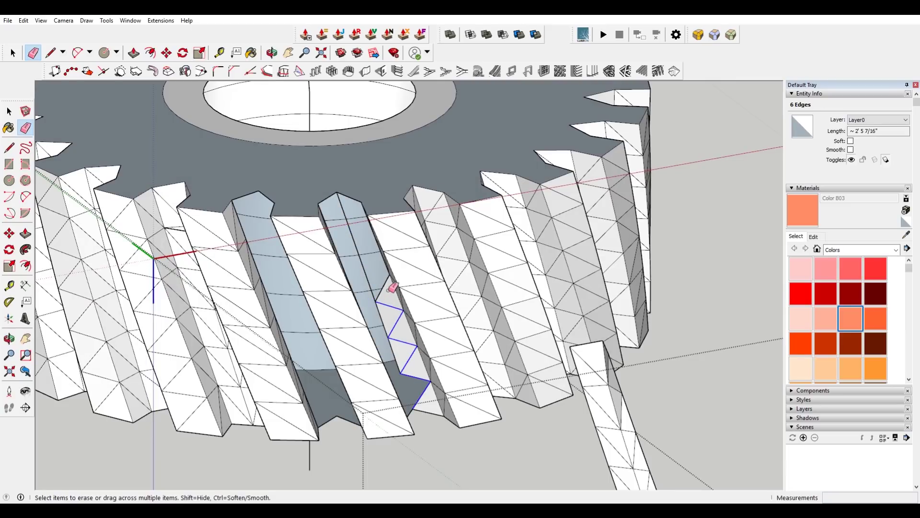
drag(391, 278, 376, 273)
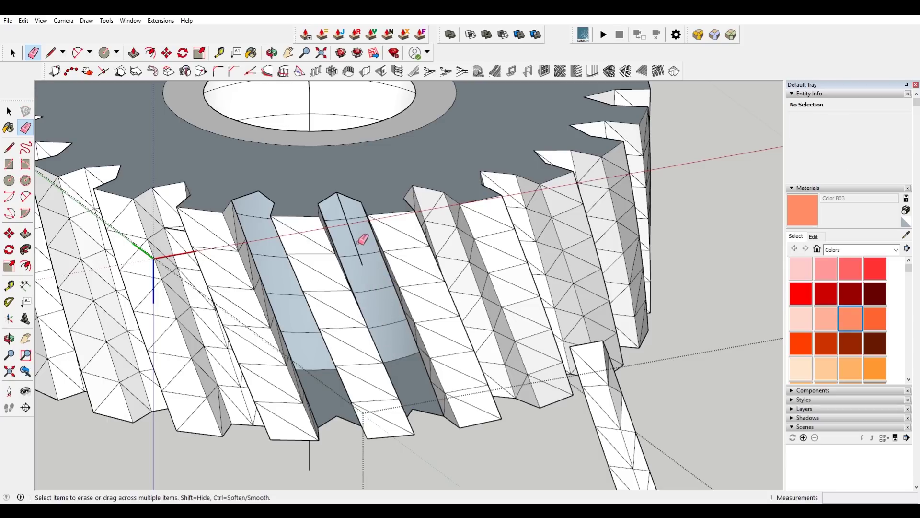
scroll(487, 314, down, 2)
key(space)
click(527, 347)
scroll(527, 346, up, 3)
key(m)
mouse_move(530, 320)
middle_down()
mouse_move(481, 312)
mouse_move(417, 353)
mouse_move(517, 338)
mouse_move(236, 318)
middle_up()
key(space)
- Erase the reworked strip's faces and edges from its original groove
scroll(413, 317, down, 3)
key(e)
scroll(384, 210, up, 5)
mouse_move(384, 209)
middle_down()
mouse_move(511, 221)
mouse_move(409, 224)
mouse_move(636, 261)
mouse_move(531, 233)
mouse_move(489, 275)
mouse_move(376, 323)
mouse_move(407, 365)
mouse_move(400, 388)
mouse_move(421, 333)
middle_up()
scroll(635, 261, up, 3)
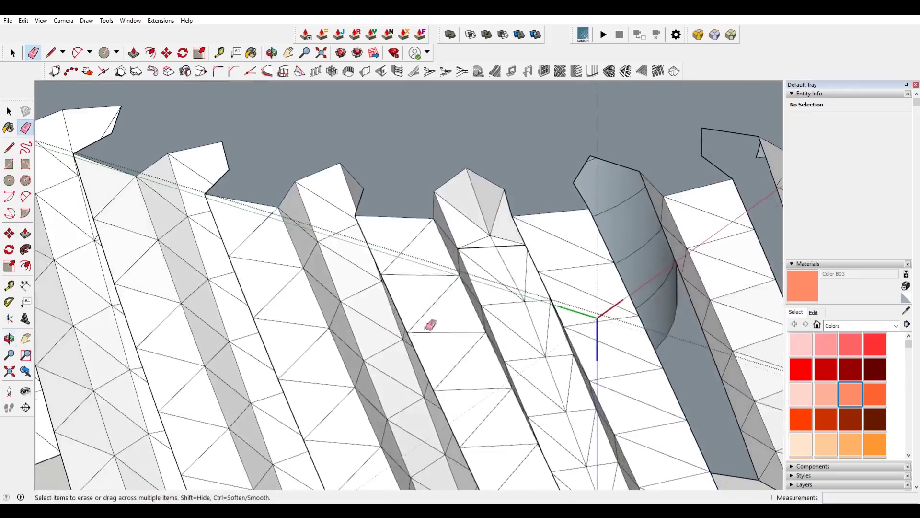
mouse_move(503, 221)
mouse_down()
mouse_move(481, 223)
mouse_move(490, 241)
mouse_up()
- Move the TireInner component by its top corner into the original, now empty groove of the tread ring
scroll(490, 241, down, 5)
mouse_move(490, 241)
middle_down()
mouse_move(551, 268)
mouse_move(647, 287)
middle_up()
key(space)
click(682, 289)
key(m)
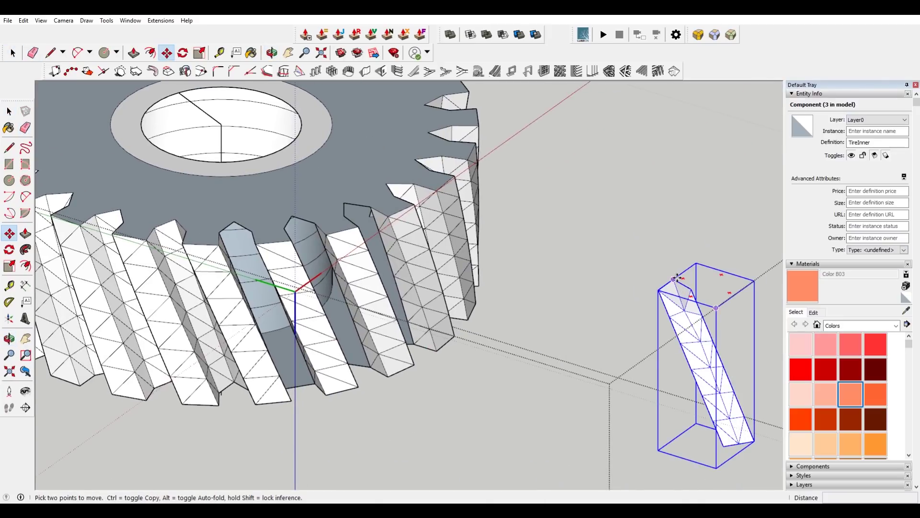
click(676, 279)
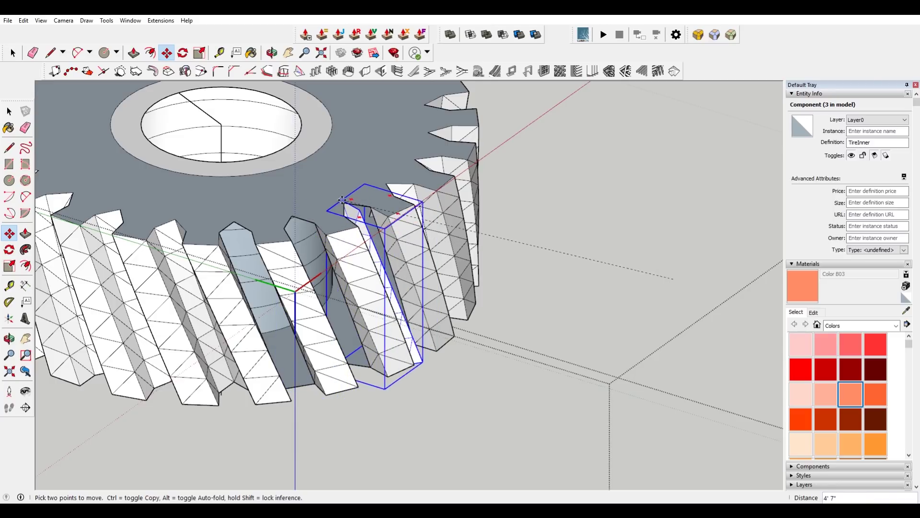
click(225, 224)
mouse_move(226, 224)
middle_down()
mouse_move(288, 313)
mouse_move(617, 431)
middle_up()
click(616, 431)
- Erase the inner triangulation edges of the unmodified groove next to the placed TireInner component
scroll(425, 222, up, 3)
key(e)
drag(417, 170, 439, 220)
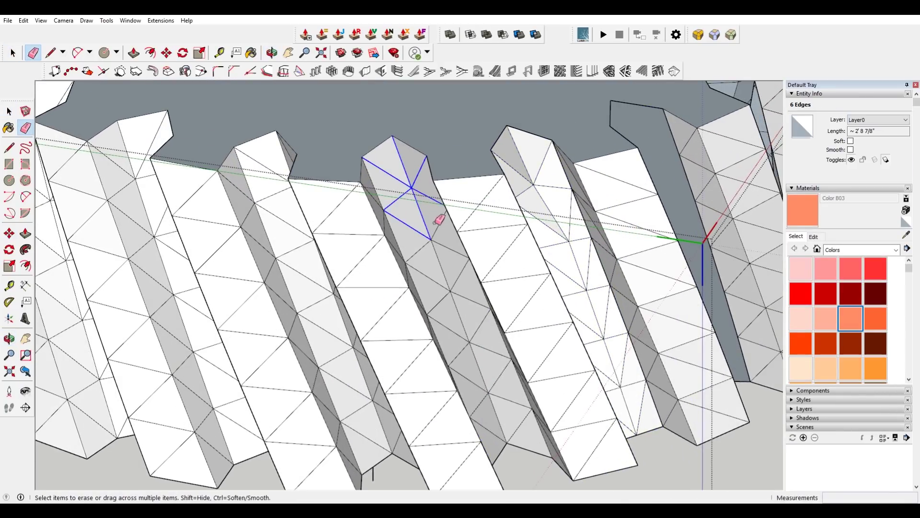
drag(427, 259, 421, 263)
- Open the TireInner component for editing and soften all its inner edges with the Eraser
scroll(422, 263, down, 10)
mouse_move(421, 263)
middle_down()
mouse_move(538, 376)
mouse_move(386, 351)
mouse_move(539, 406)
middle_up()
scroll(538, 407, up, 8)
mouse_move(428, 284)
middle_down()
mouse_move(407, 226)
mouse_move(384, 222)
middle_up()
scroll(434, 263, up, 6)
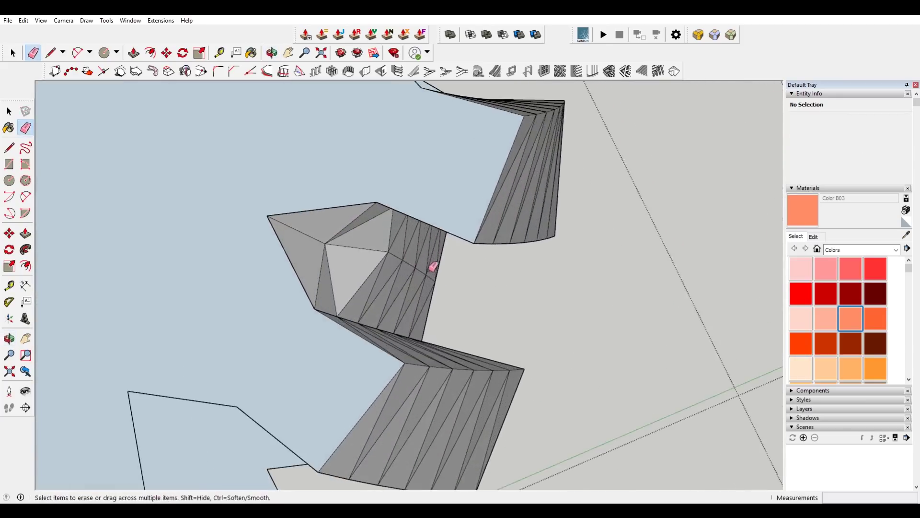
key(space)
double_click(364, 235)
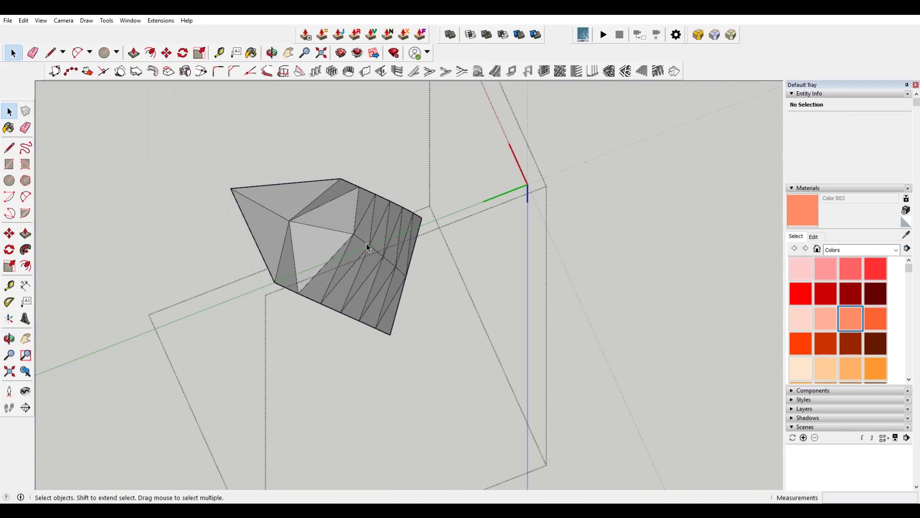
key(e)
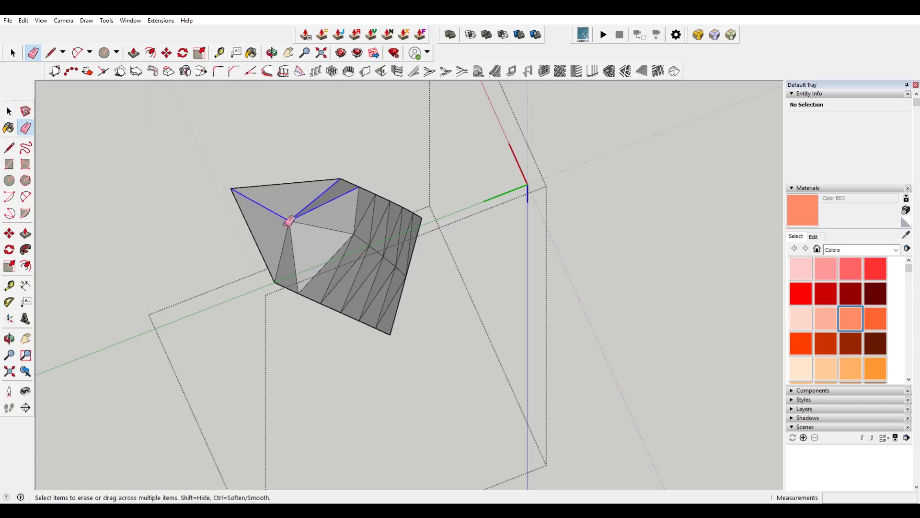
drag(299, 252, 366, 231)
drag(328, 263, 377, 287)
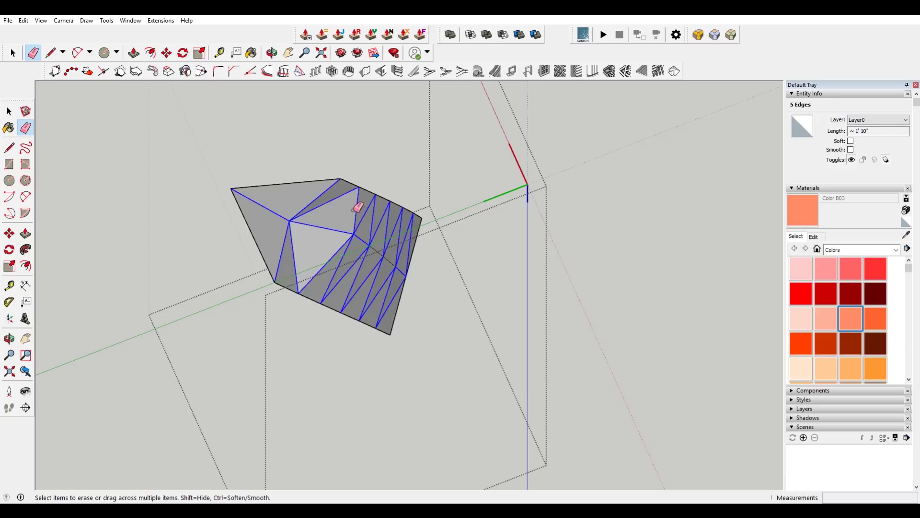
drag(357, 207, 360, 211)
- Try to move an inner crease vertex of the softened strip
mouse_move(391, 258)
middle_down()
mouse_move(258, 146)
mouse_move(555, 257)
mouse_move(528, 274)
mouse_move(201, 197)
mouse_move(240, 236)
mouse_move(235, 214)
mouse_move(269, 201)
middle_up()
key(m)
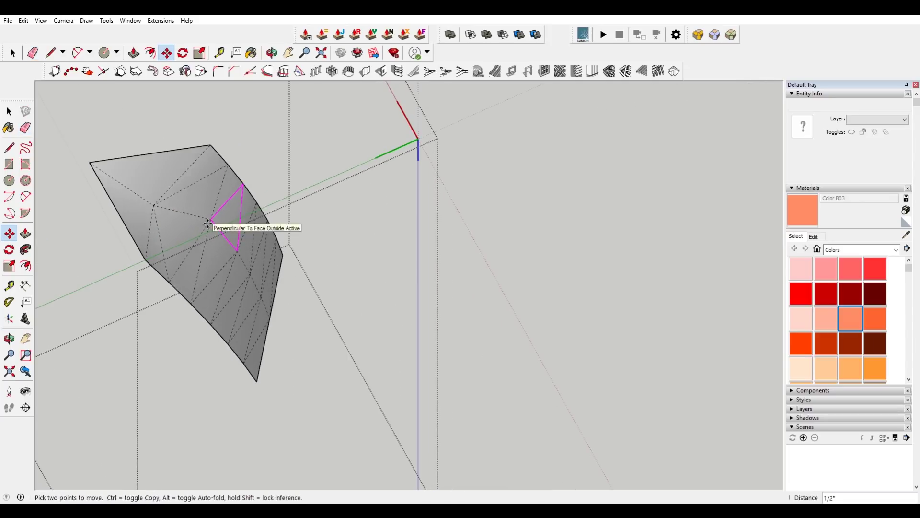
middle_drag(201, 229, 143, 308)
click(143, 308)
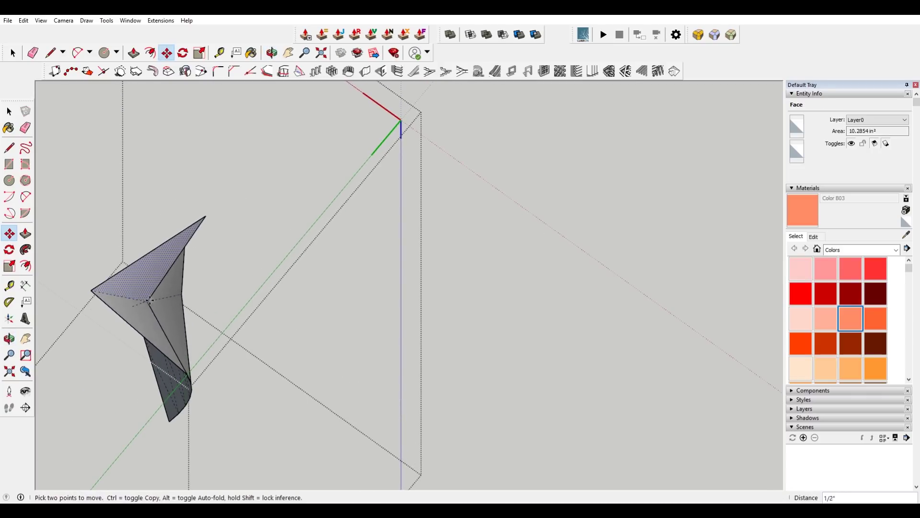
key(space)
click(243, 285)
- Draw an edge between the two corners of the strip's pointed end, plus a centreline from the outer tip to that edge
middle_drag(245, 286, 194, 315)
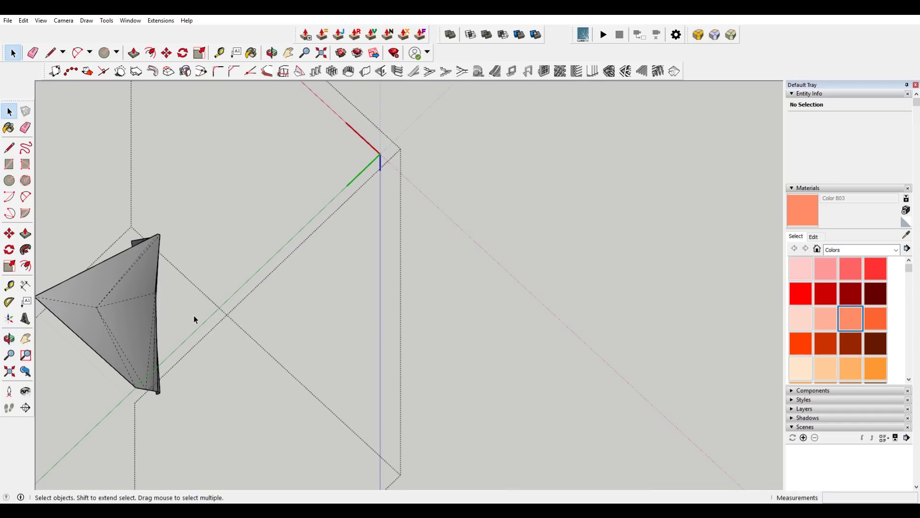
key(l)
click(158, 234)
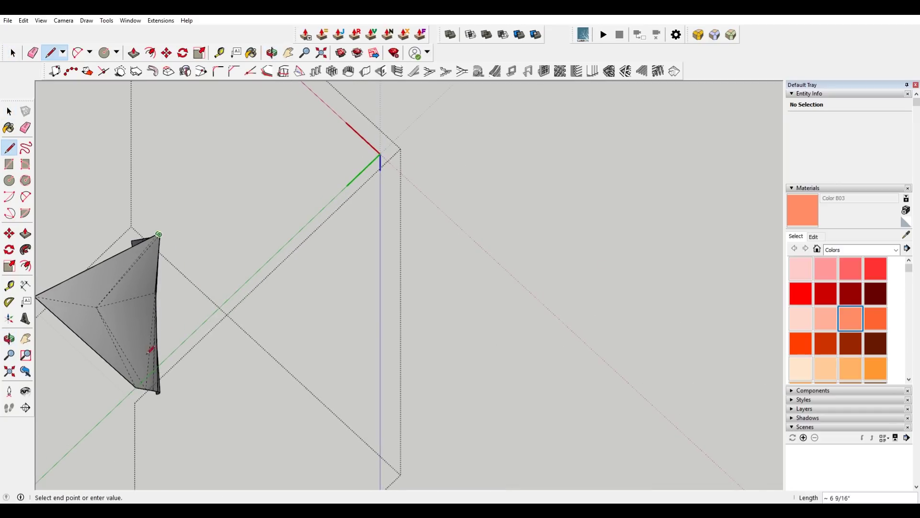
scroll(144, 381, up, 3)
click(144, 389)
scroll(145, 386, down, 3)
shift+middle_drag(113, 308, 138, 289)
click(104, 290)
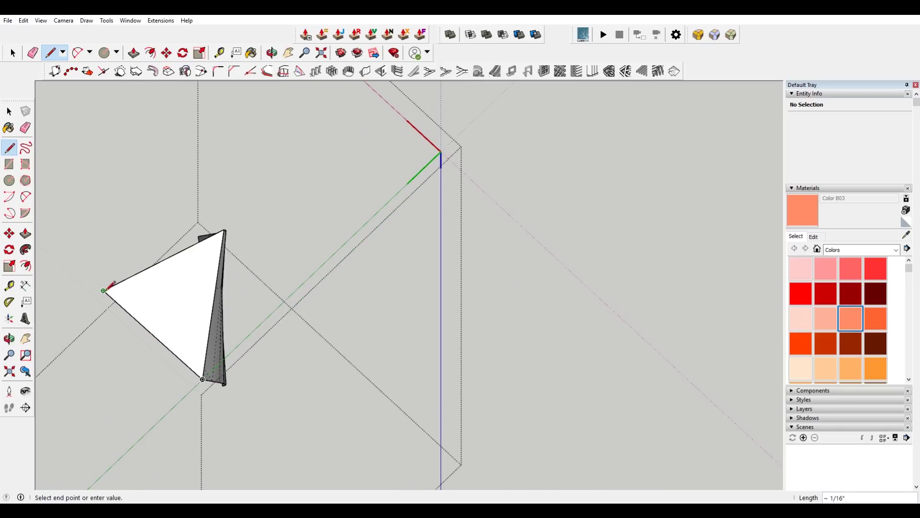
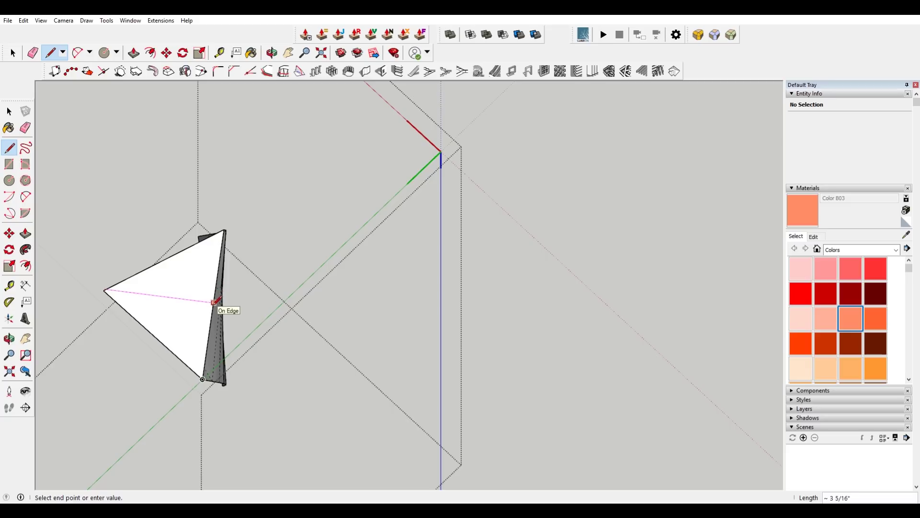
click(214, 303)
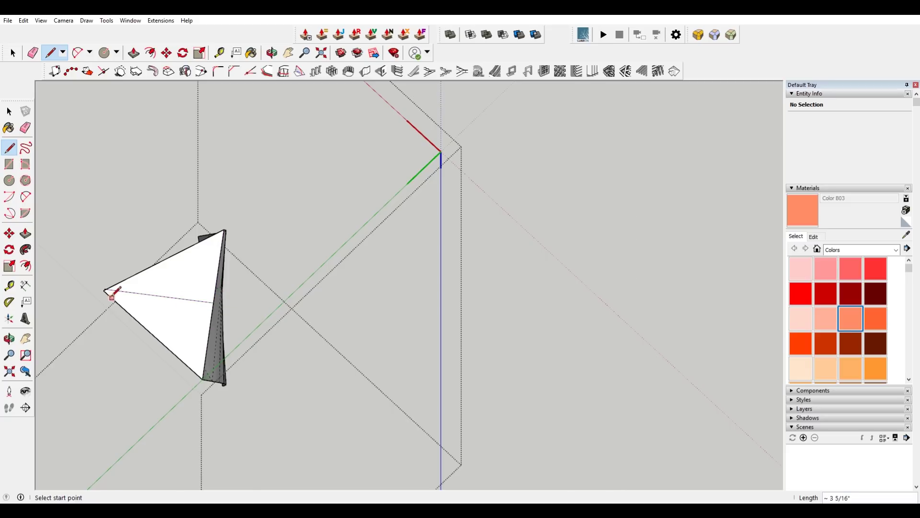
scroll(113, 293, up, 3)
click(97, 282)
scroll(292, 341, up, 3)
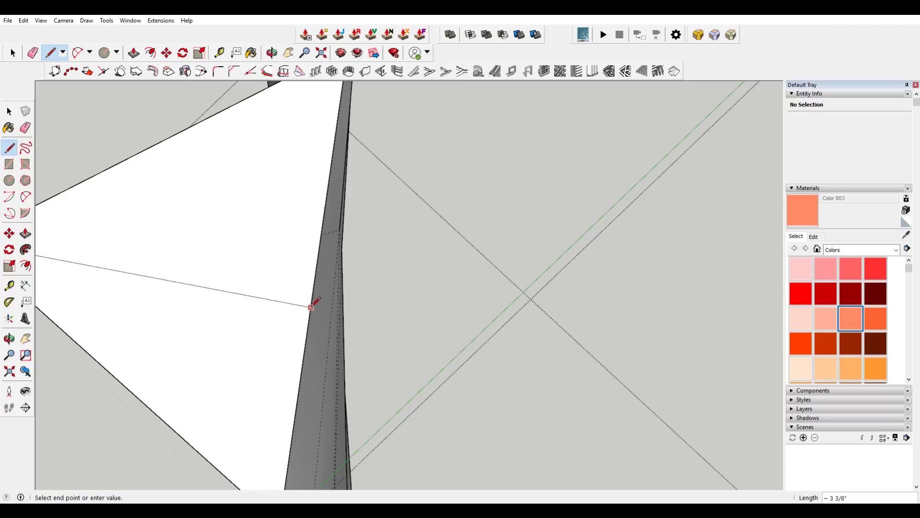
click(314, 286)
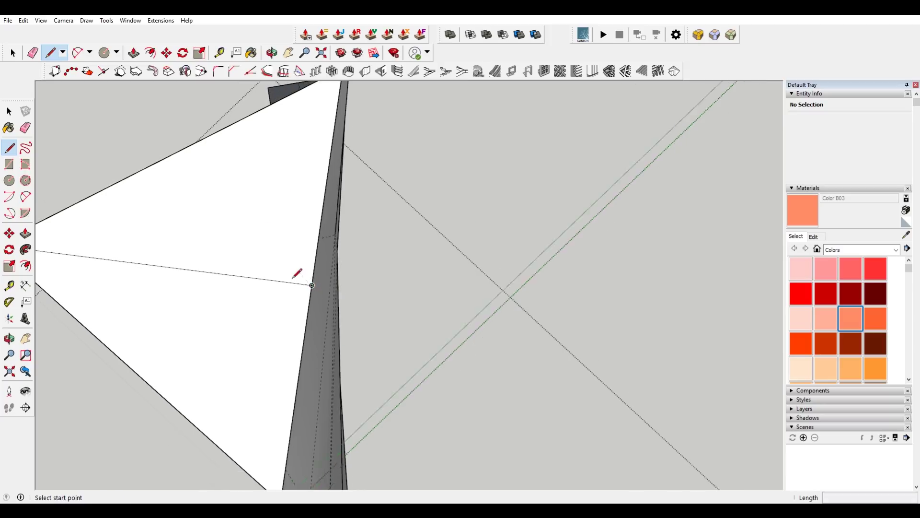
- Delete the extra faces the new edges formed over the strip's pointed end
scroll(288, 273, down, 3)
key(space)
click(257, 273)
click(277, 298)
middle_drag(277, 298, 220, 289)
click(289, 237)
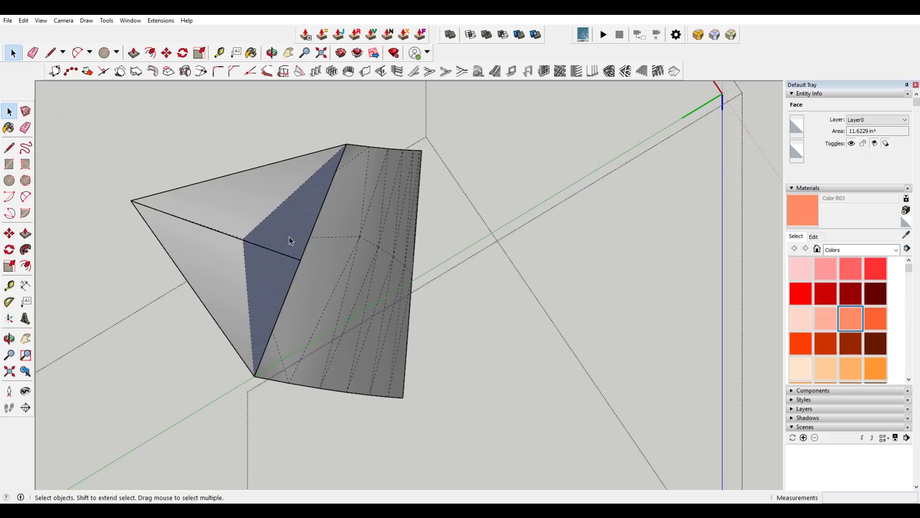
key(Delete)
- Split the centreline near its middle with a short crossing line and remove its outer part
key(l)
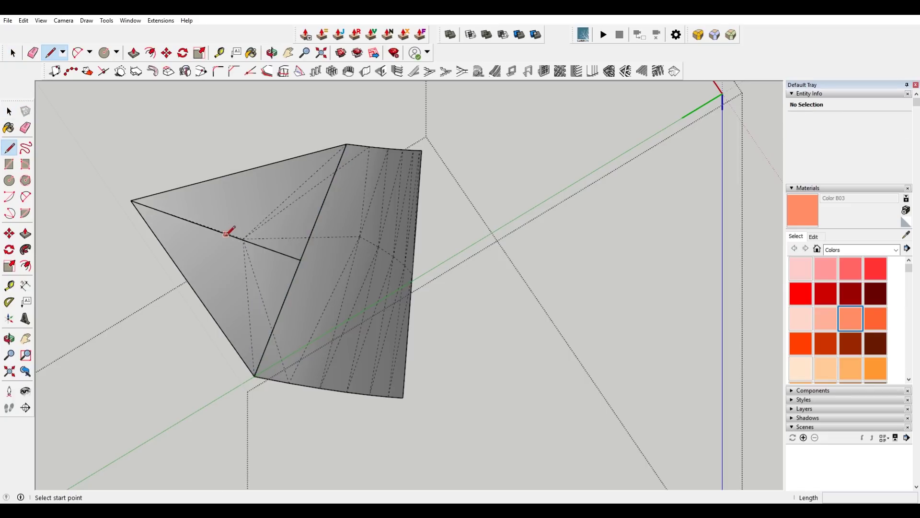
click(215, 230)
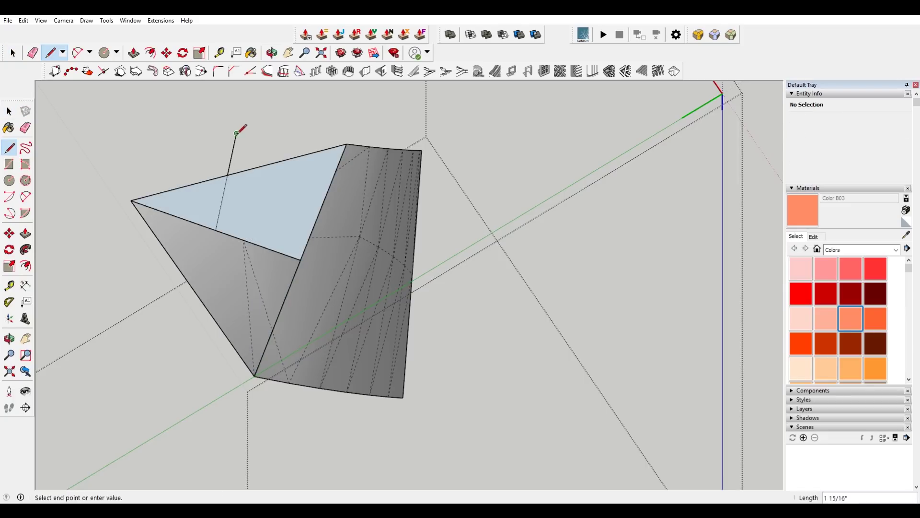
key(space)
middle_drag(288, 240, 259, 245)
middle_drag(241, 211, 443, 263)
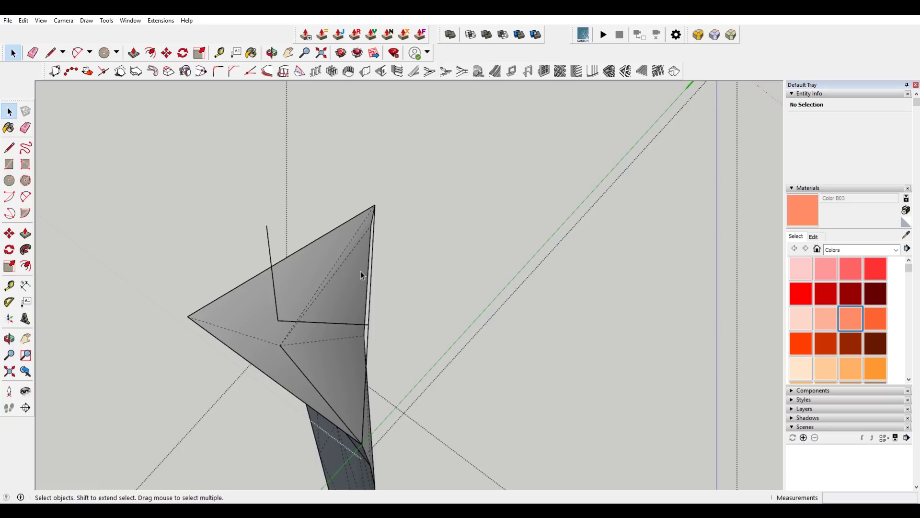
- Copy the remaining centreline segment from its outer endpoint onto the inner crease vertex
key(m)
key(space)
click(318, 324)
key(m)
click(278, 321)
key(ctrl)
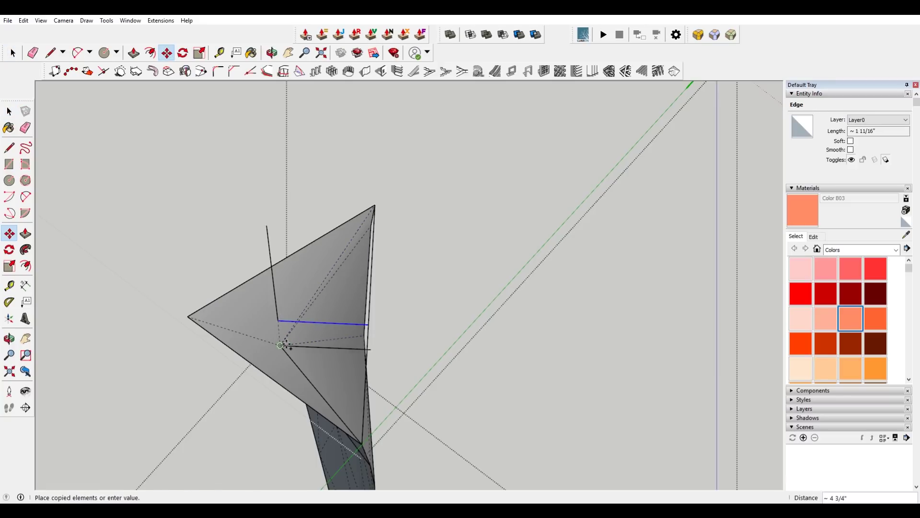
click(280, 345)
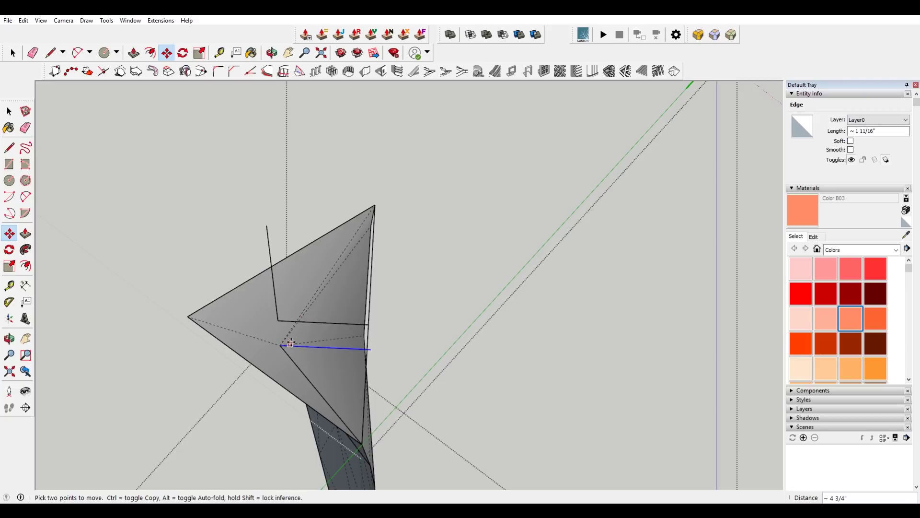
- Split the copied edge at its middle with a crossing line and delete its outer half
key(l)
click(325, 348)
click(305, 195)
key(space)
double_click(320, 322)
key(Delete)
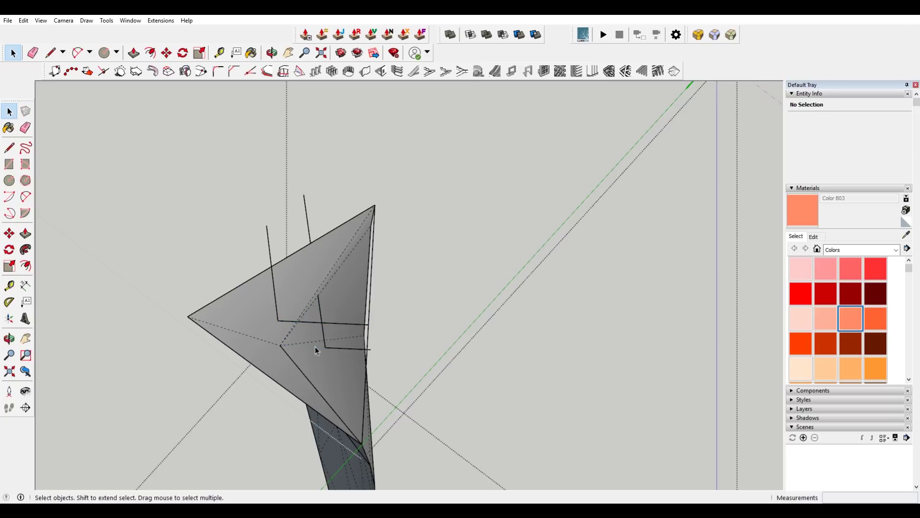
- Delete the extra face at the strip's end and move the inner crease vertex to the shortened copied edge
click(295, 369)
middle_drag(295, 369, 301, 327)
click(301, 327)
key(Delete)
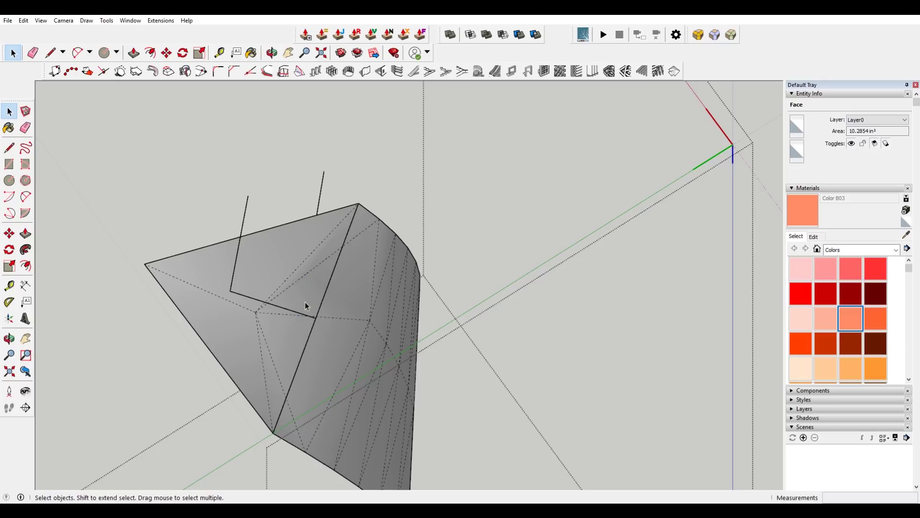
key(m)
drag(257, 312, 297, 322)
middle_drag(298, 323, 343, 262)
- Replace the triangulation edge beside the moved crease vertex with one running to the next vertex on the strip's side
key(e)
drag(332, 220, 349, 244)
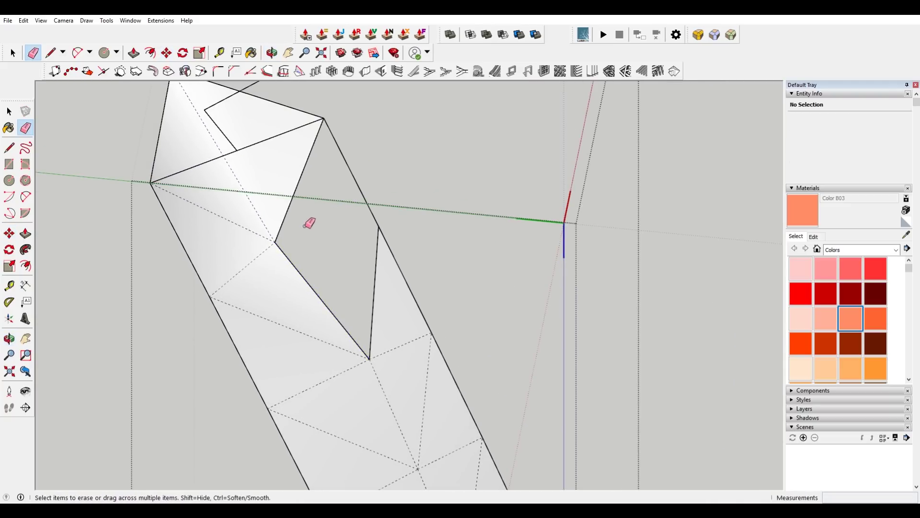
key(l)
click(275, 242)
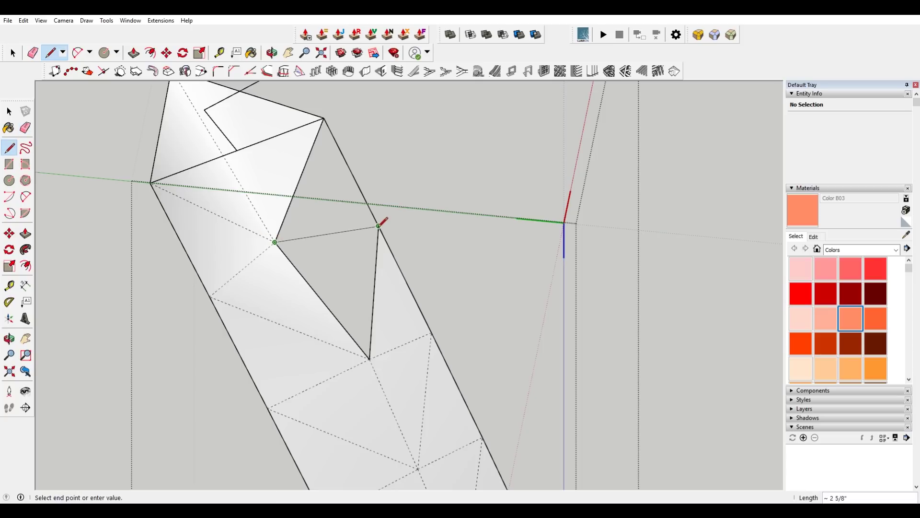
click(379, 226)
key(e)
scroll(345, 246, down, 3)
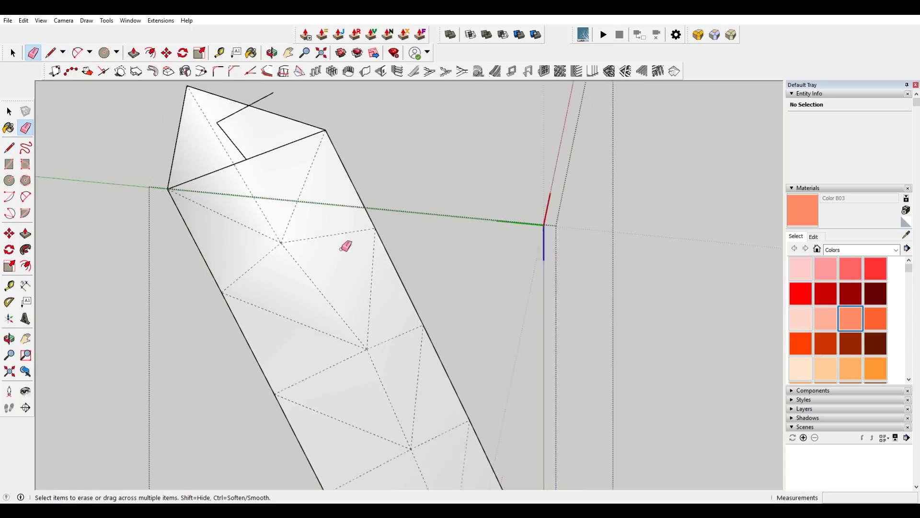
- Erase the leftover construction edges at the strip's pointed end
key(space)
key(e)
click(291, 184)
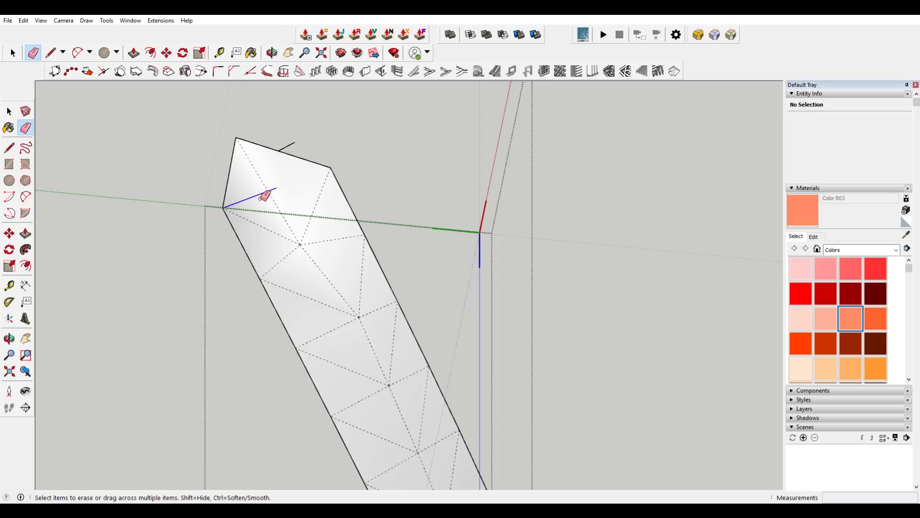
middle_drag(283, 136, 301, 386)
mouse_move(240, 396)
middle_down()
mouse_move(341, 350)
mouse_move(421, 404)
mouse_move(287, 379)
mouse_move(473, 366)
middle_up()
key(e)
key(space)
- Leave the TireInner component and turn off the display of hidden geometry
scroll(481, 224, up, 3)
mouse_move(481, 224)
middle_down()
mouse_move(434, 308)
mouse_move(234, 398)
mouse_move(431, 172)
middle_up()
scroll(318, 317, up, 5)
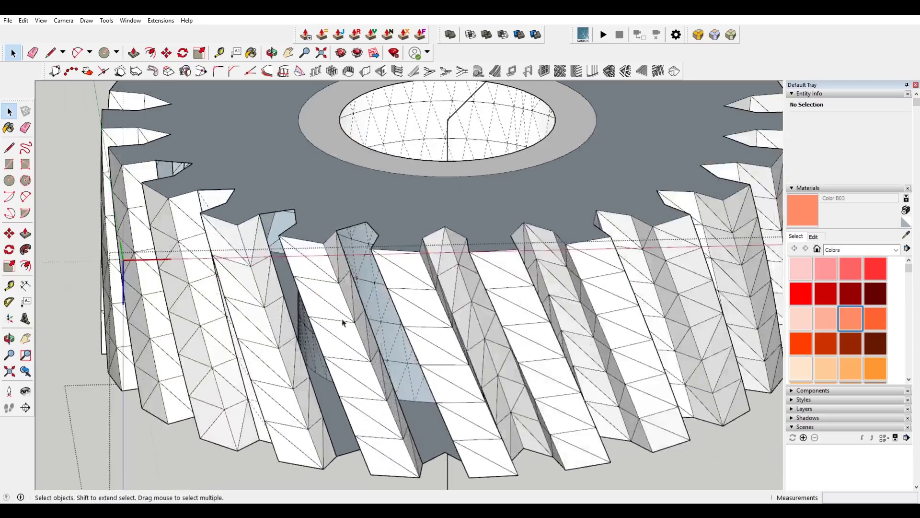
middle_drag(421, 297, 618, 290)
click(41, 20)
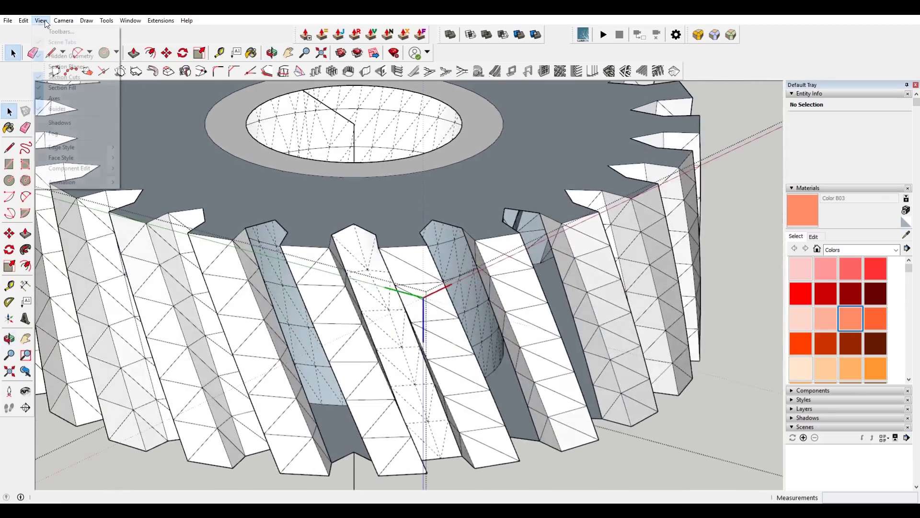
click(72, 56)
- Inspect the smoothed TireInner groove and the neighbouring tread ribs around the ring
scroll(294, 246, down, 5)
middle_drag(293, 246, 468, 270)
scroll(509, 322, up, 3)
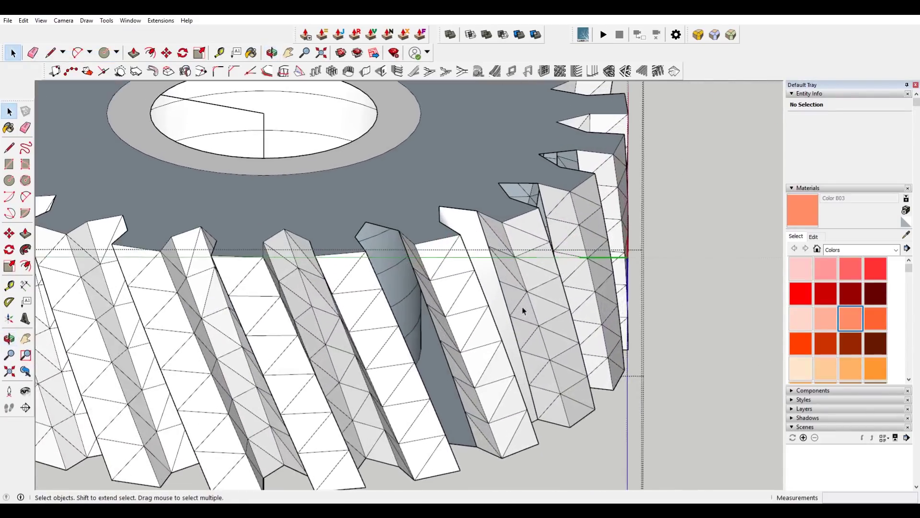
click(530, 233)
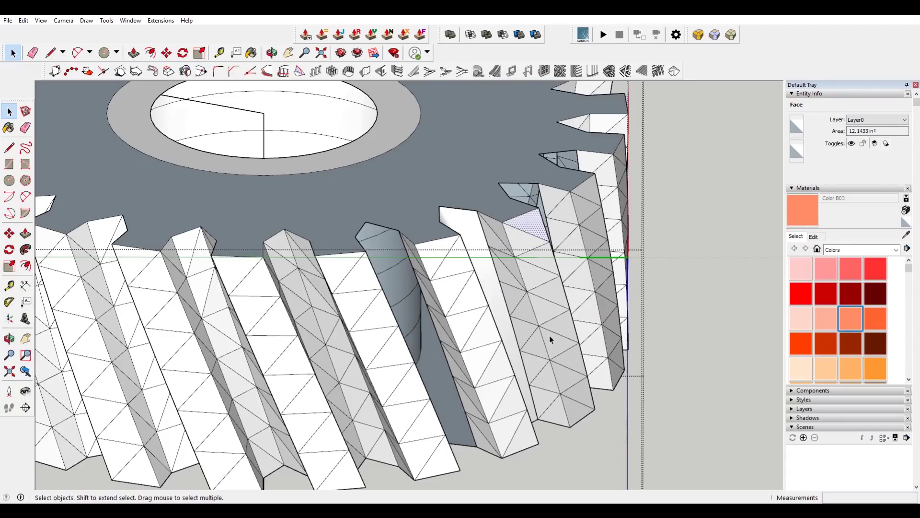
middle_drag(535, 318, 511, 230)
scroll(500, 215, up, 3)
scroll(512, 230, down, 3)
shift+middle_drag(577, 263, 462, 191)
middle_drag(556, 247, 670, 203)
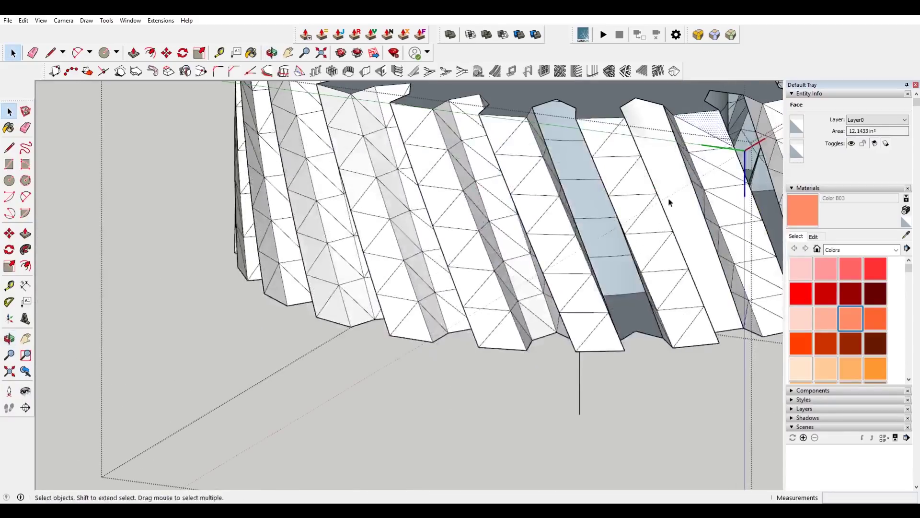
click(670, 202)
scroll(670, 203, up, 5)
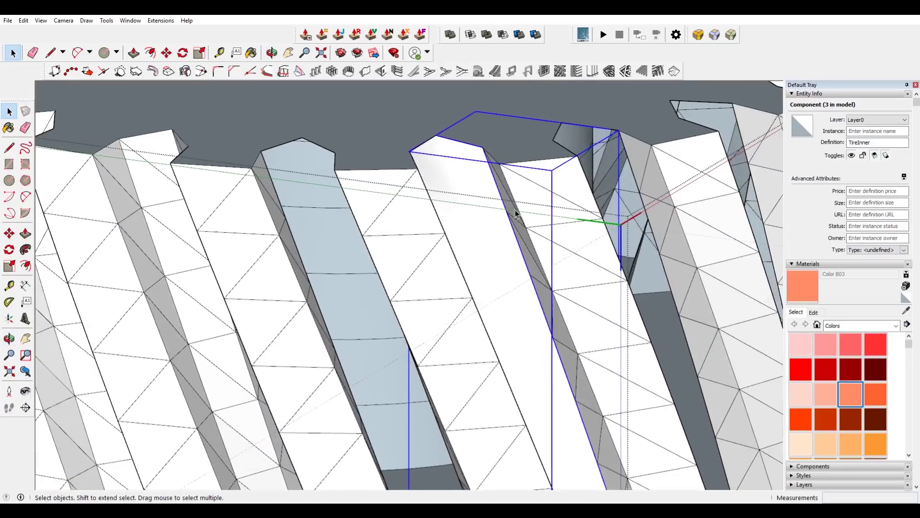
scroll(547, 189, down, 3)
scroll(522, 194, up, 3)
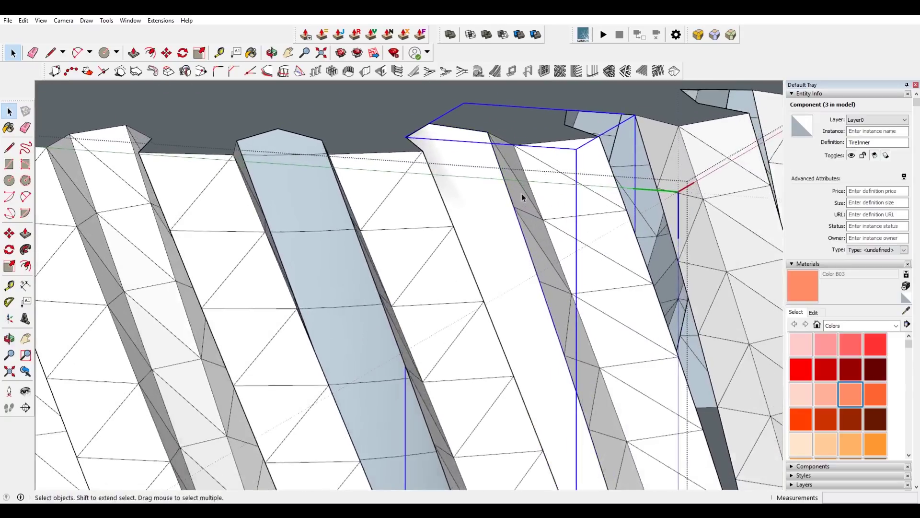
click(521, 193)
scroll(522, 194, down, 2)
scroll(522, 197, down, 3)
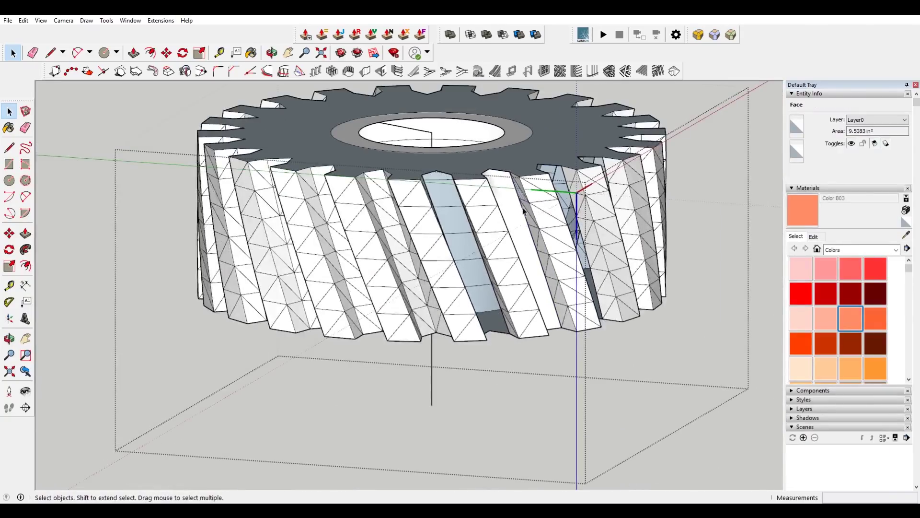
- Copy the tread rib geometry beside the smoothed groove and paste it in place inside the TireInner component
scroll(530, 203, up, 5)
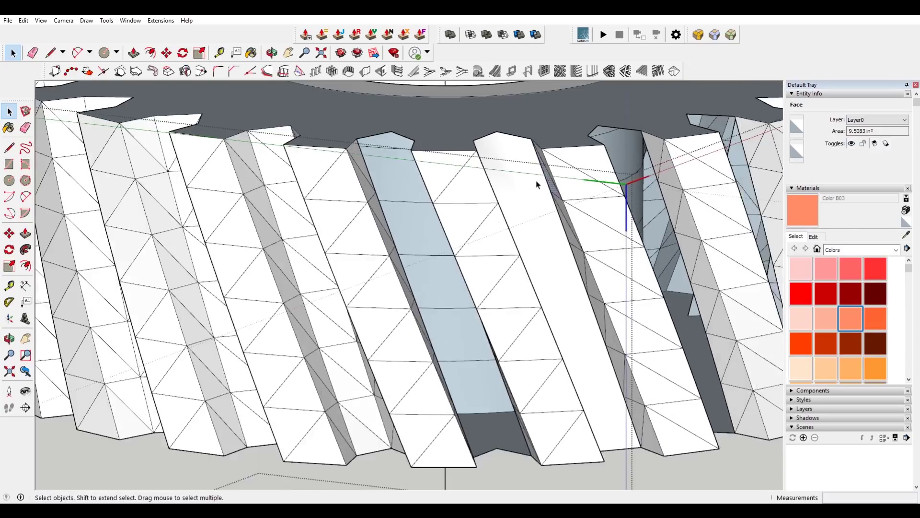
middle_drag(537, 185, 565, 182)
drag(506, 121, 719, 493)
middle_drag(643, 308, 451, 284)
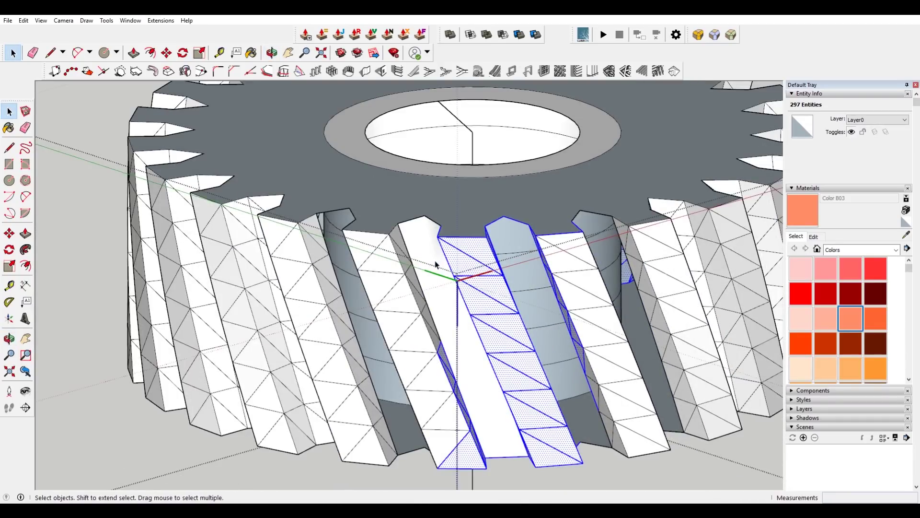
key(g)
double_click(431, 242)
click(24, 21)
click(62, 88)
- Delete the surplus pasted tread geometry and the stray triangle at the rib's lower end
middle_drag(595, 311, 643, 370)
drag(524, 175, 724, 408)
key(Delete)
shift+middle_drag(386, 380, 538, 277)
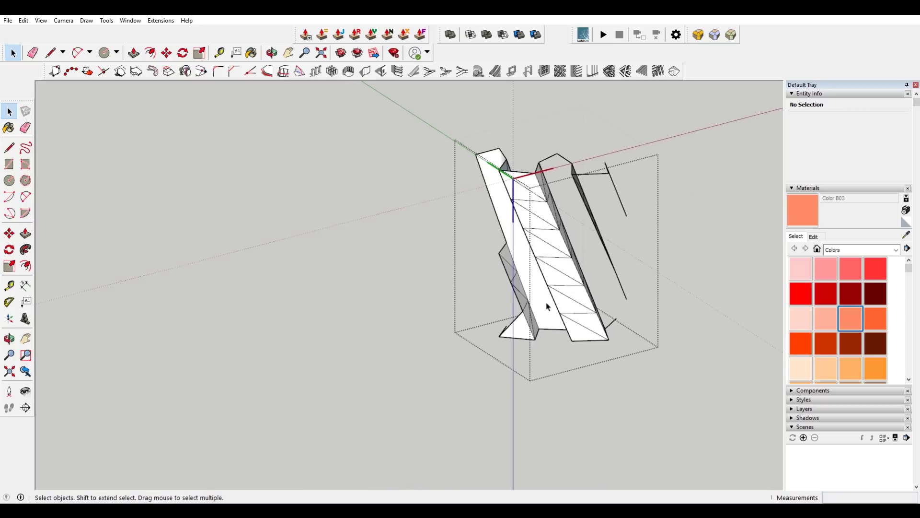
scroll(532, 337, up, 2)
key(ctrl+a)
scroll(531, 335, up, 2)
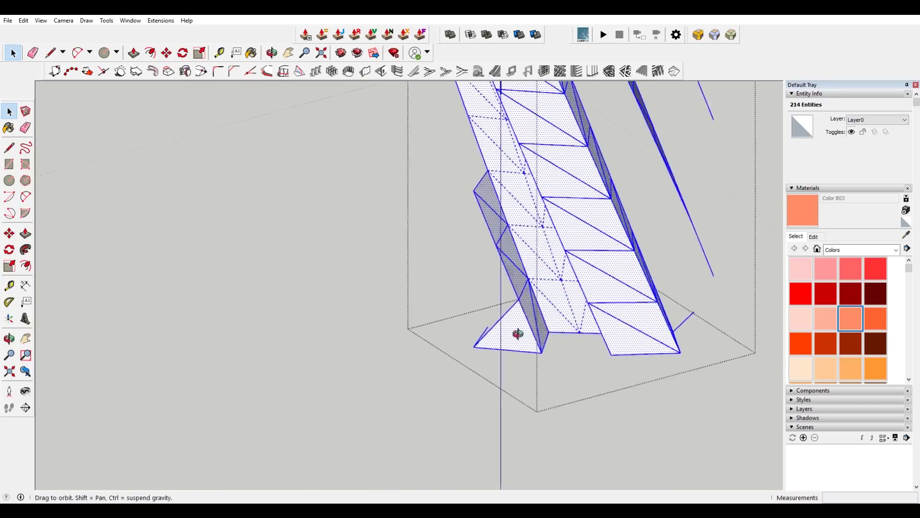
scroll(688, 345, up, 1)
scroll(357, 345, up, 1)
drag(357, 345, 262, 334)
key(Delete)
- Delete the detached side strip and its stray edges beyond the pasted rib
middle_drag(394, 298, 424, 319)
scroll(410, 313, down, 3)
scroll(403, 131, up, 4)
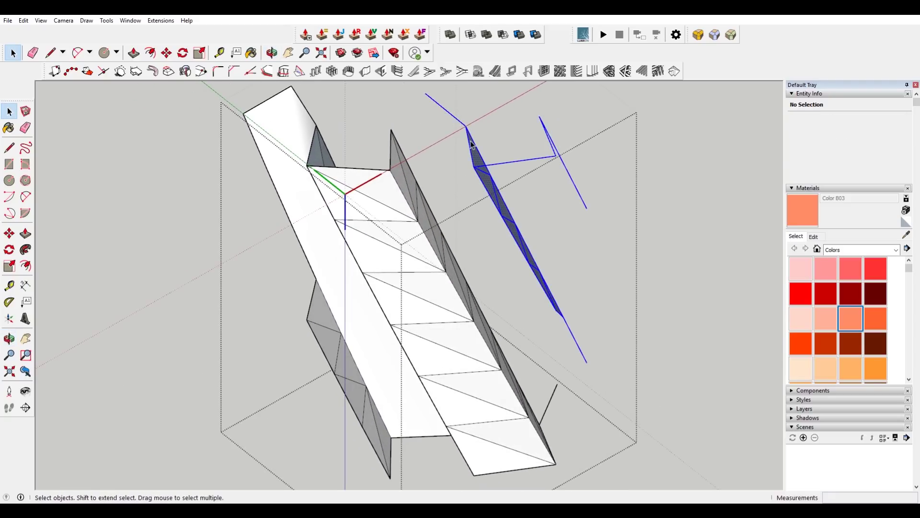
key(Delete)
- Soften and smooth the triangulation edges on both flanks and the outer face of the tread rib inside the TireInner component
middle_drag(554, 389, 523, 353)
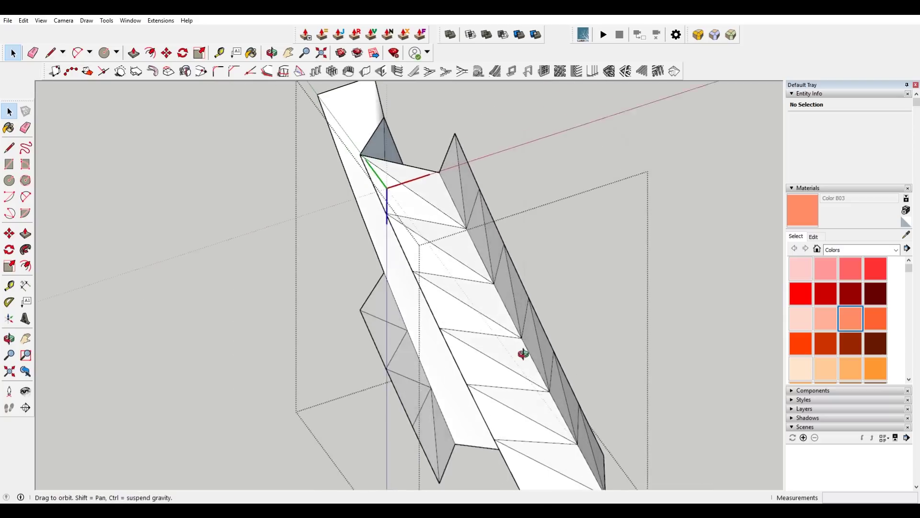
shift+middle_drag(355, 304, 570, 311)
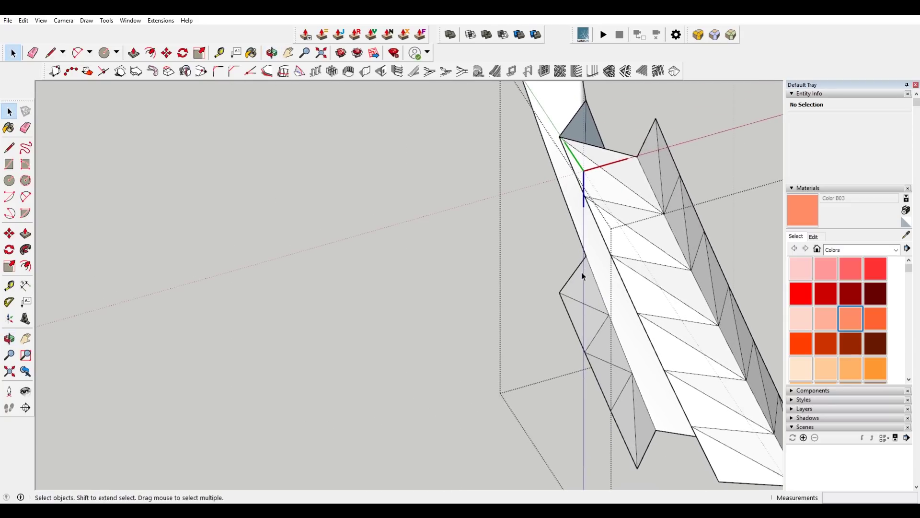
key(e)
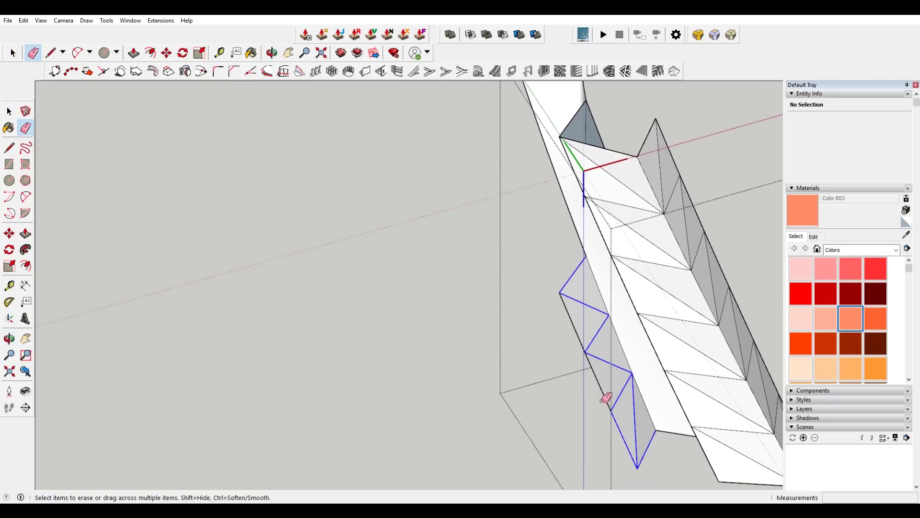
drag(580, 314, 556, 330)
mouse_move(556, 330)
middle_down()
mouse_move(724, 307)
mouse_move(631, 322)
mouse_move(580, 252)
mouse_move(659, 237)
mouse_move(609, 243)
middle_up()
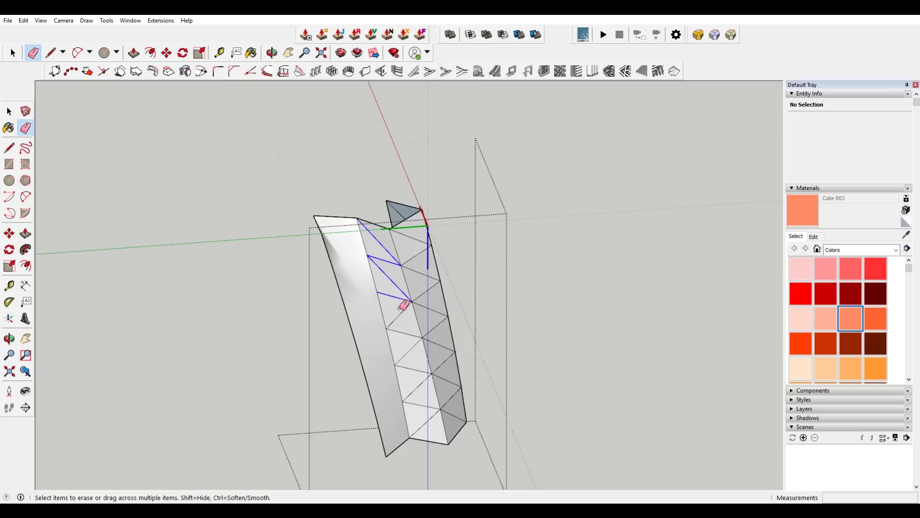
drag(429, 425, 424, 249)
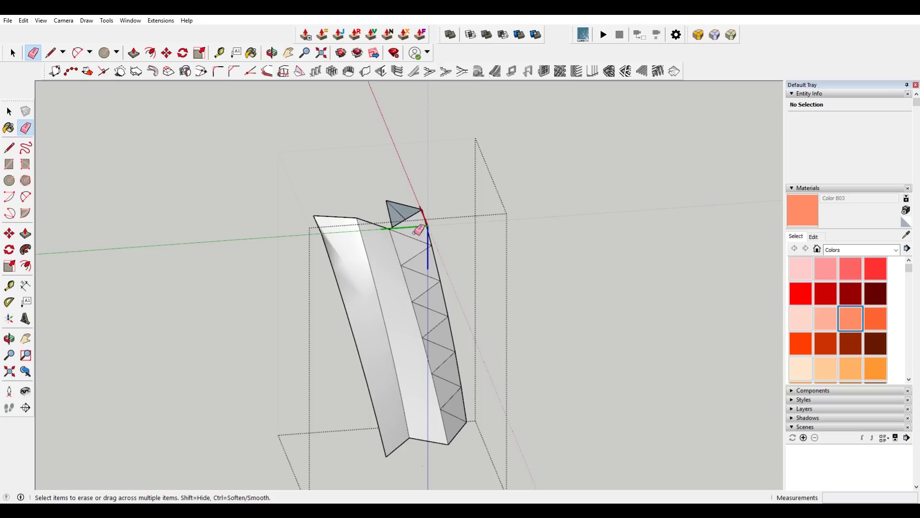
drag(464, 397, 460, 410)
mouse_move(532, 334)
middle_down()
mouse_move(163, 363)
mouse_move(223, 277)
middle_up()
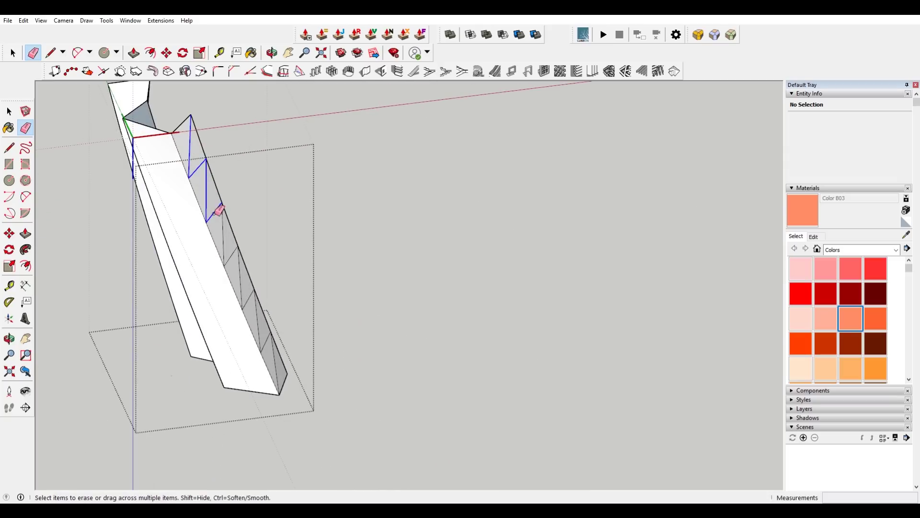
drag(278, 343, 280, 342)
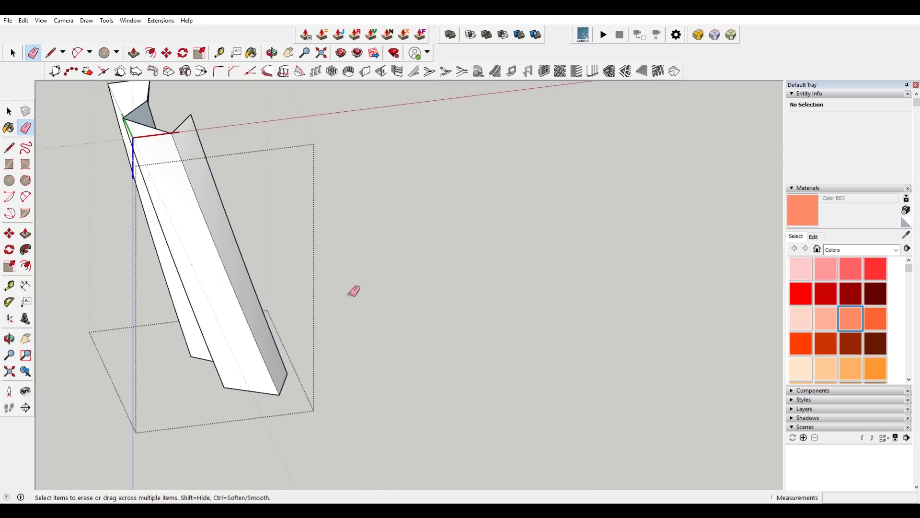
middle_drag(343, 296, 448, 267)
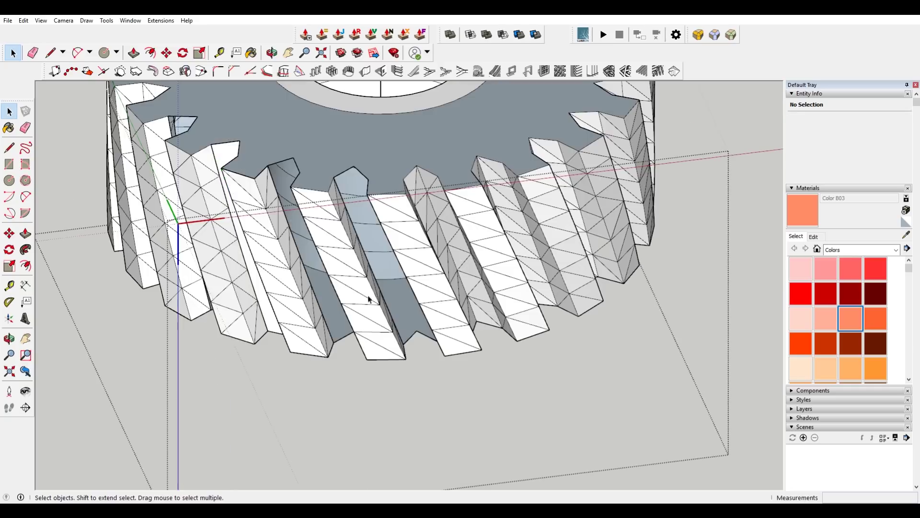
- Try deleting the TireInner component from the ring and undo the deletion
mouse_move(370, 298)
middle_down()
mouse_move(355, 291)
mouse_move(590, 285)
mouse_move(492, 262)
middle_up()
click(415, 211)
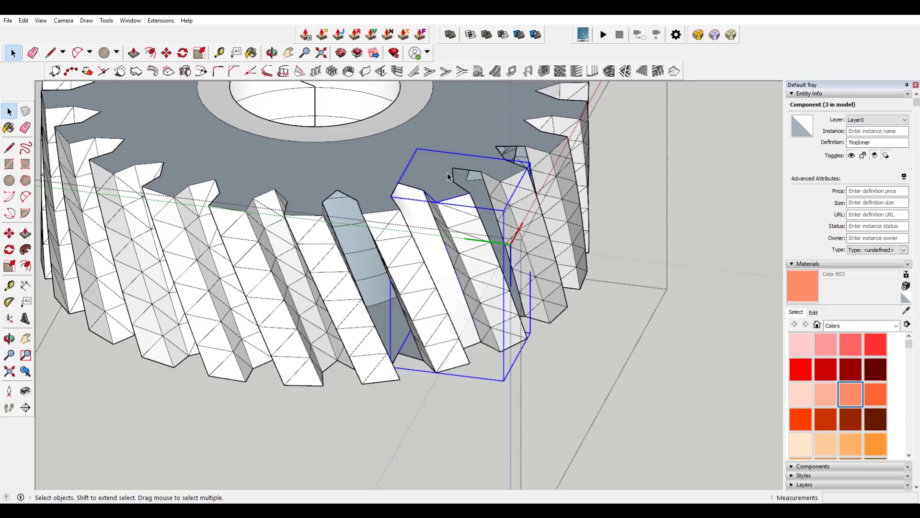
key(Delete)
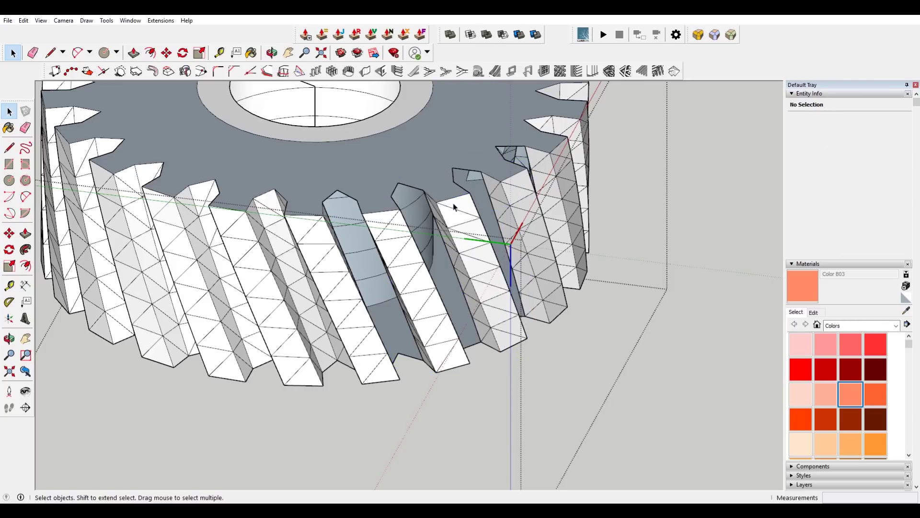
key(ctrl+z)
- Group the two toothed side faces together with the flat ring face around the central hole
triple_click(466, 230)
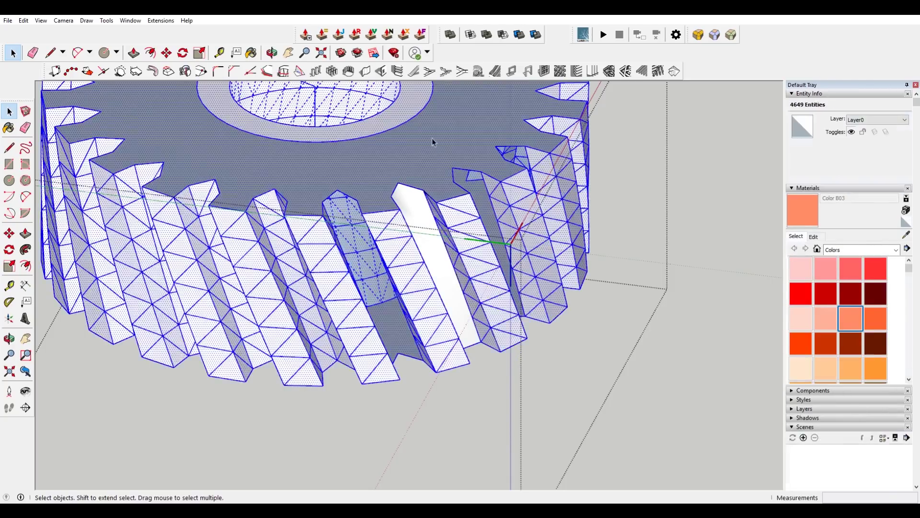
click(431, 140)
middle_drag(430, 142, 435, 201)
shift+click(435, 200)
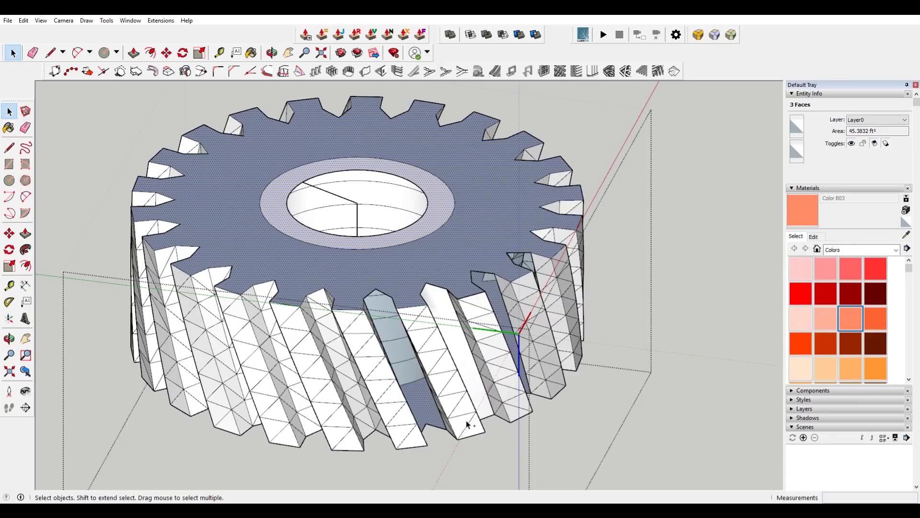
right_click(476, 243)
click(539, 320)
- Copy the side-face group 10' along the green axis, away from the tire
key(m)
scroll(480, 284, down, 2)
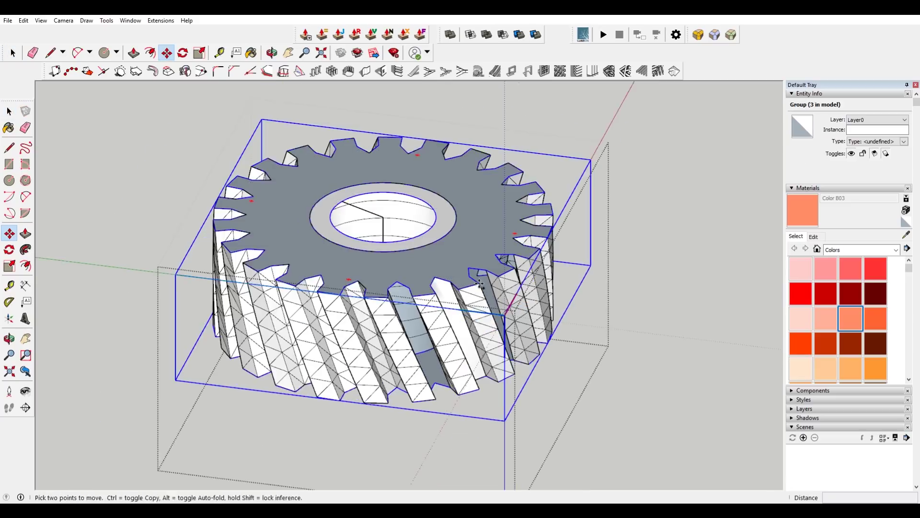
click(479, 284)
key(ctrl)
scroll(479, 284, down, 3)
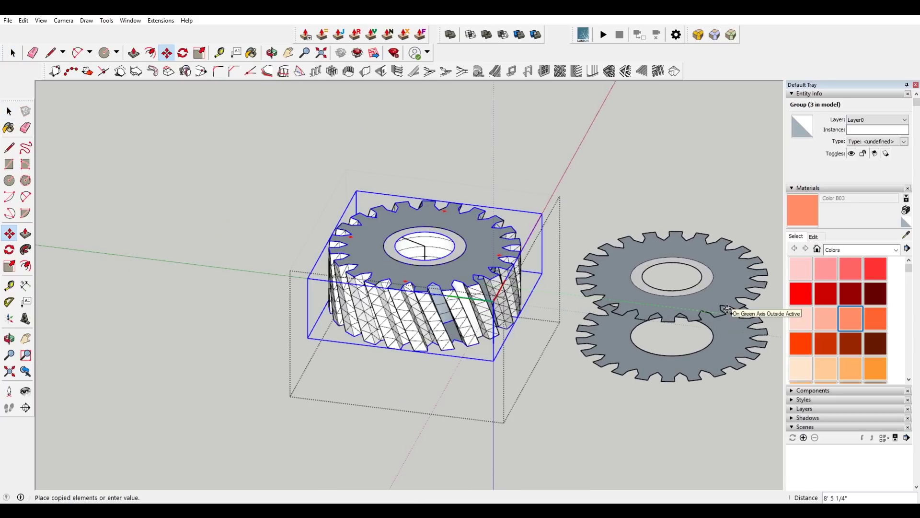
text(0')
key(Return)
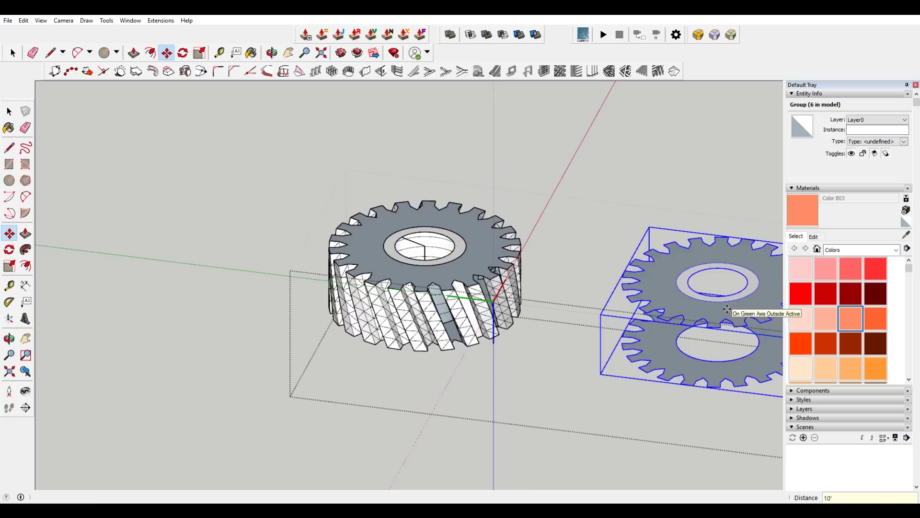
- Explode the original side-face group and delete all the connected raw tire geometry around the TireInner component
scroll(435, 276, up, 3)
key(space)
right_click(484, 266)
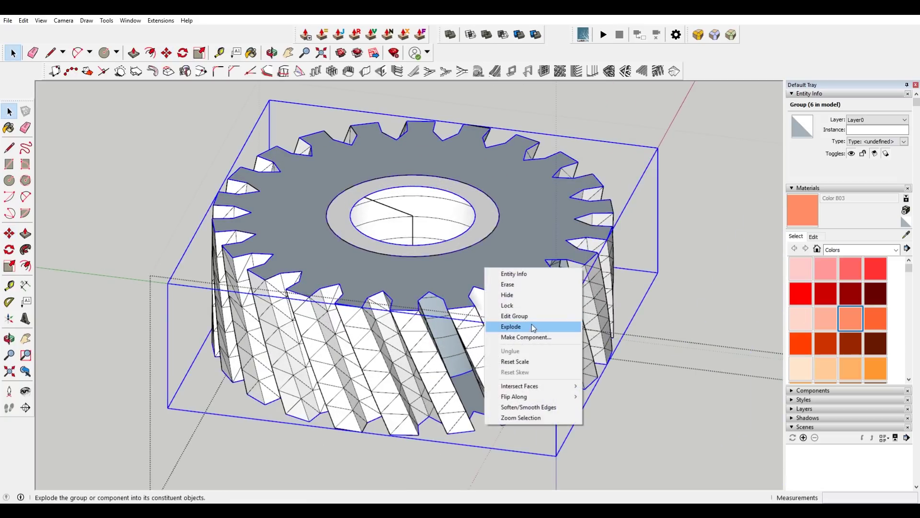
click(534, 327)
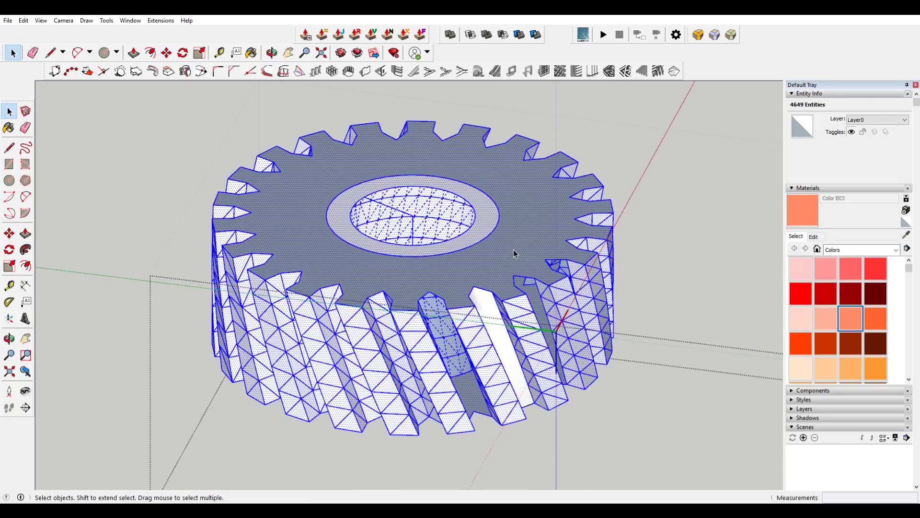
key(Delete)
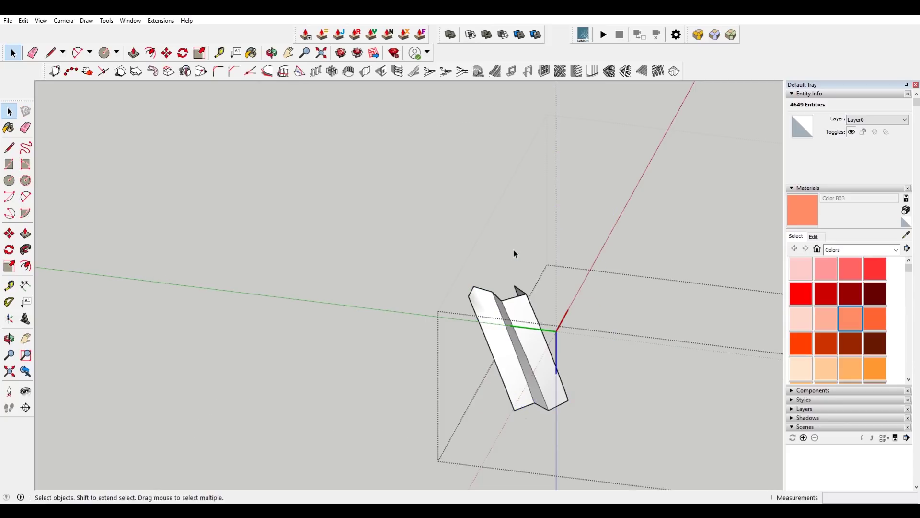
- Move the gear-disc group 10' along the green axis so it lines up with the slanted tread segment
scroll(514, 249, down, 4)
click(657, 246)
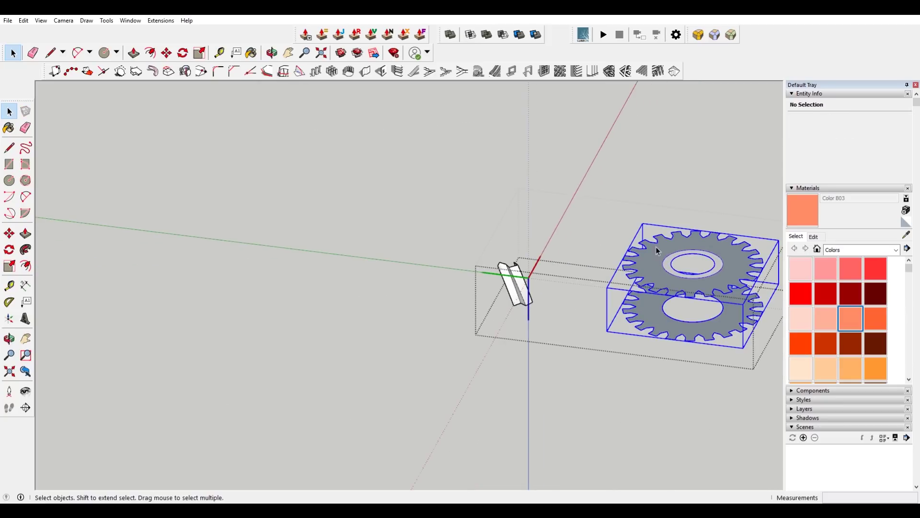
key(m)
click(657, 246)
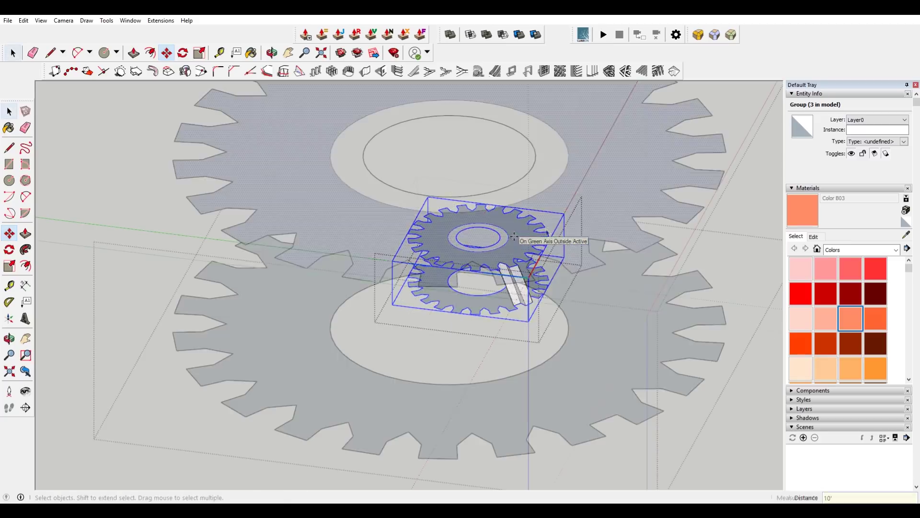
- Reverse the upper gear disc's face inside its group and leave the group
right_click(547, 230)
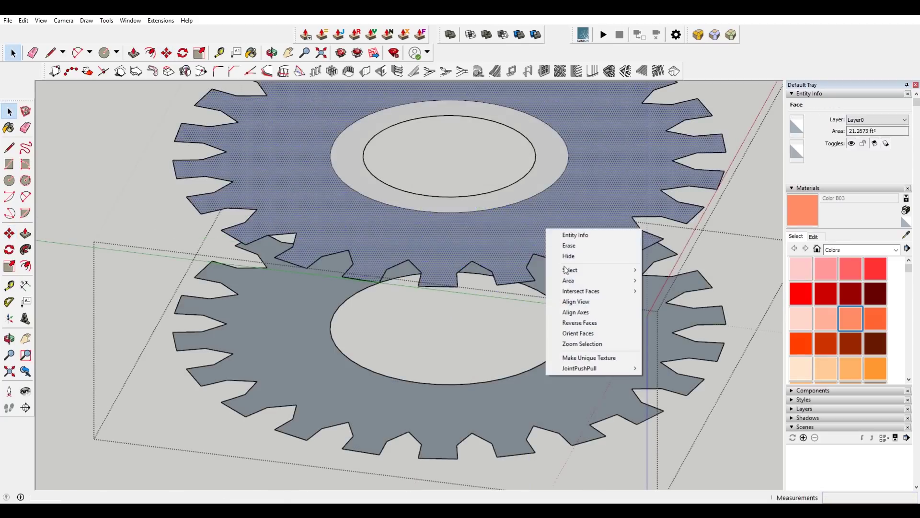
click(603, 322)
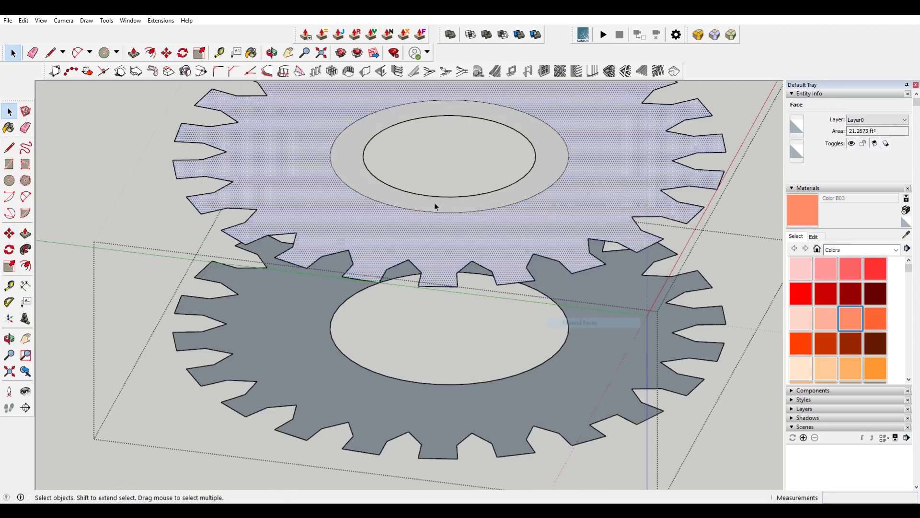
scroll(568, 209, down, 2)
click(584, 303)
middle_drag(585, 303, 652, 366)
click(703, 350)
- Rotate-copy the slanted tread segment by one tooth about the gear disc's centre and repeat it as an array of 22 copies
shift+middle_drag(700, 334, 668, 338)
scroll(567, 308, up, 4)
click(545, 268)
scroll(545, 267, down, 2)
scroll(546, 269, down, 2)
key(q)
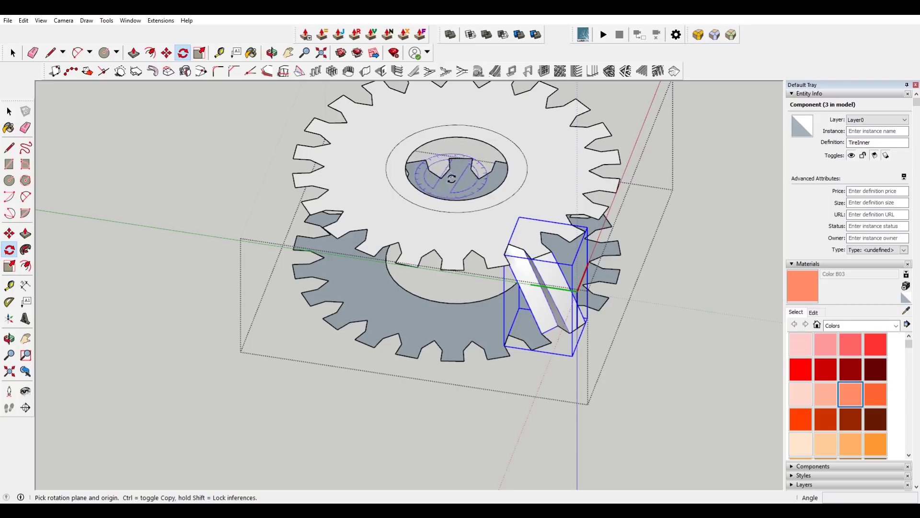
click(456, 168)
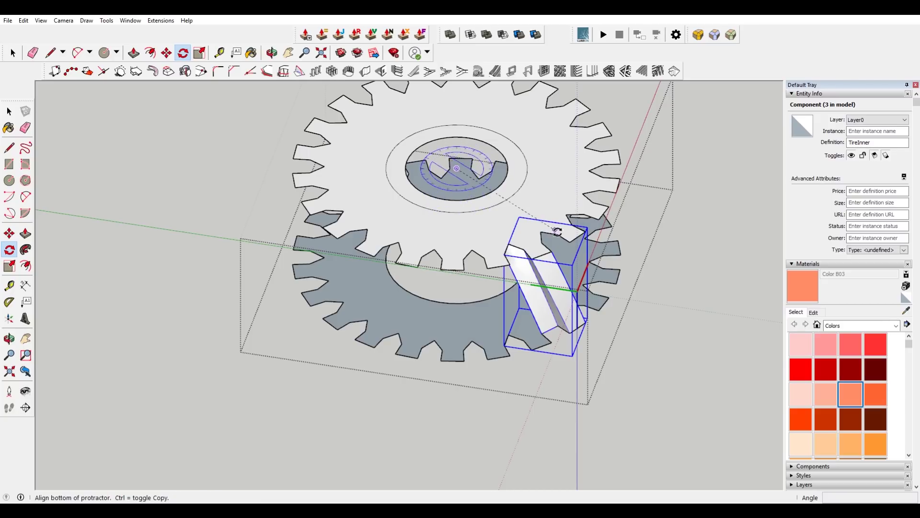
scroll(551, 227, up, 2)
click(547, 264)
key(ctrl)
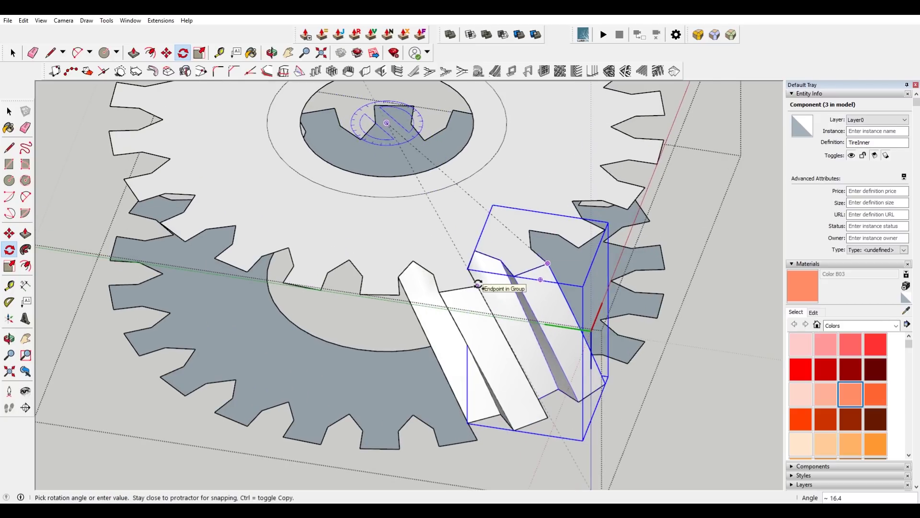
click(478, 284)
text(*22)
key(Return)
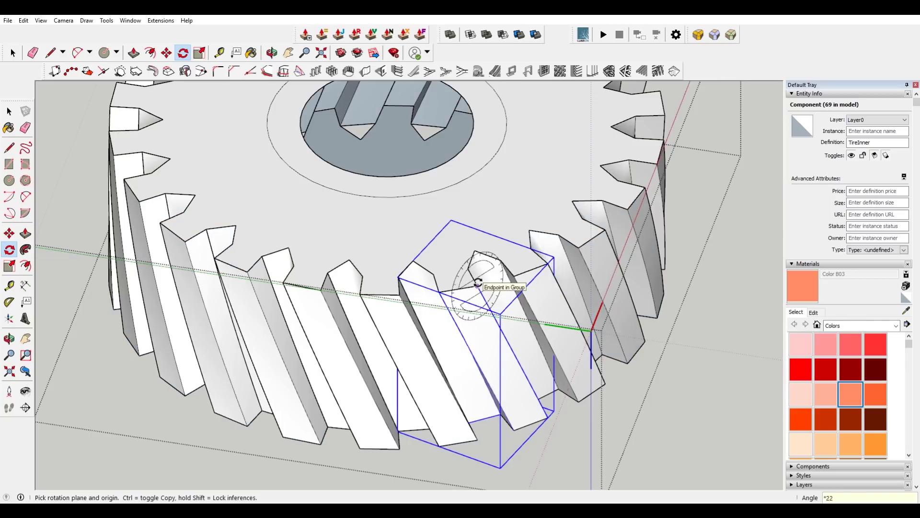
scroll(478, 284, down, 5)
middle_drag(478, 283, 479, 187)
key(space)
click(628, 188)
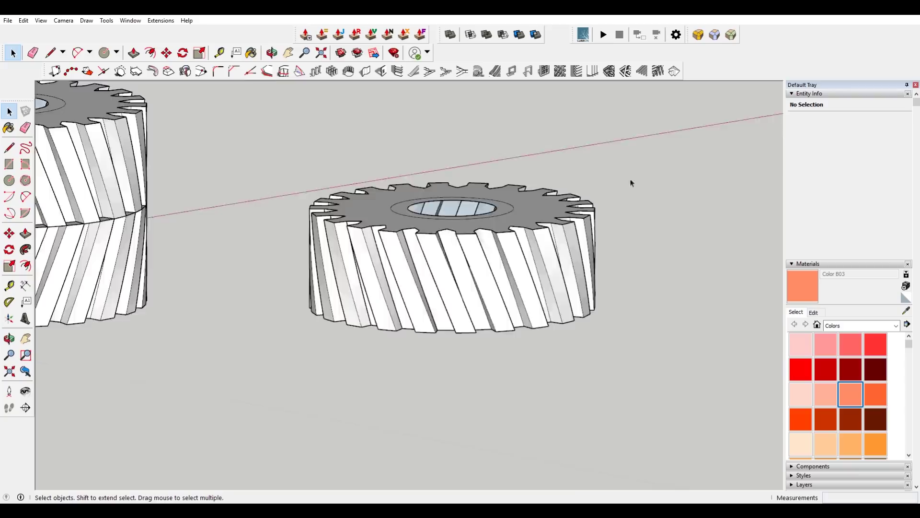
- Rotate the two stacked tire halves together in the vertical plane so the tire stands upright on its tread
scroll(640, 175, up, 3)
scroll(575, 192, down, 2)
mouse_move(575, 191)
shift+middle_down()
mouse_move(492, 200)
mouse_move(455, 239)
shift+middle_up()
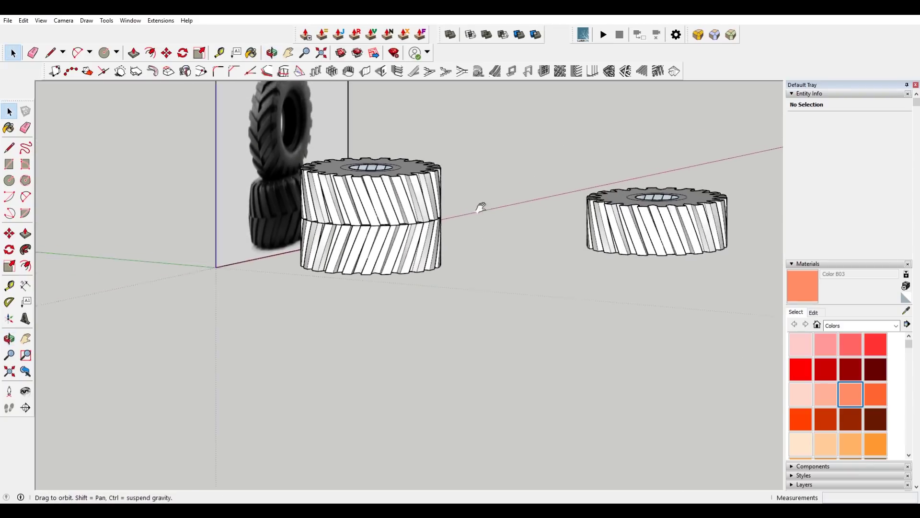
mouse_move(404, 227)
middle_down()
mouse_move(401, 247)
mouse_move(268, 143)
middle_up()
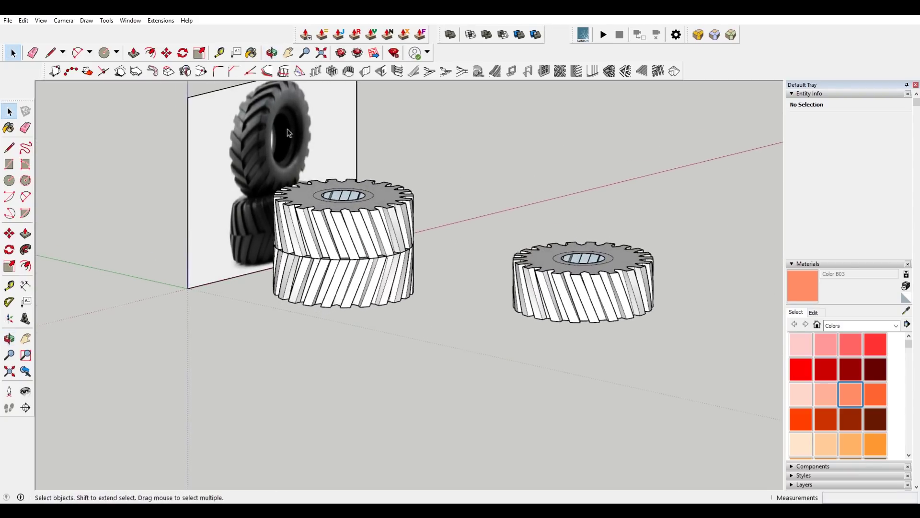
mouse_move(378, 176)
middle_down()
mouse_move(359, 216)
mouse_move(406, 302)
middle_up()
scroll(407, 302, up, 3)
click(544, 350)
middle_drag(545, 349, 560, 328)
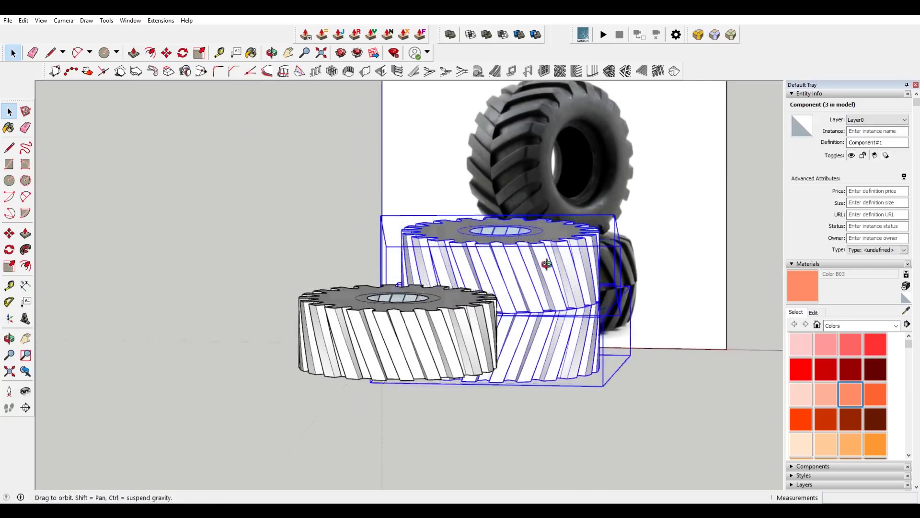
scroll(581, 353, up, 3)
key(q)
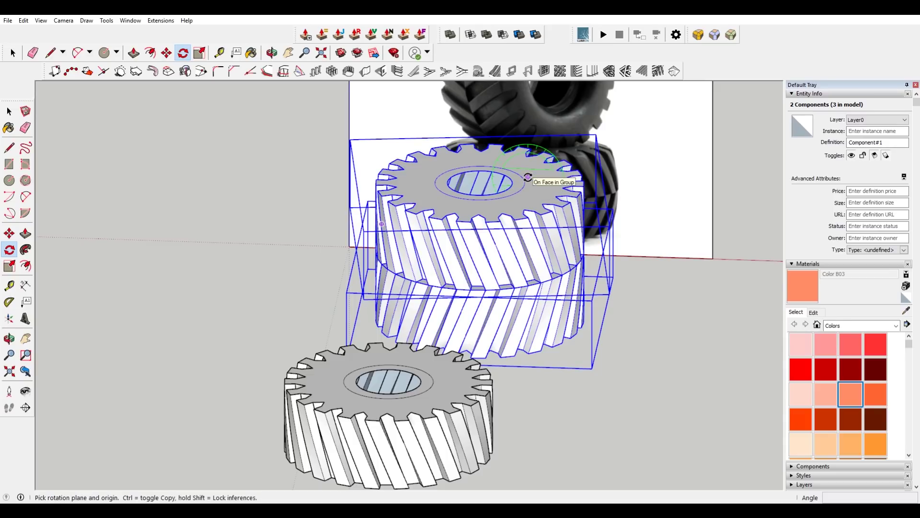
click(528, 177)
click(624, 184)
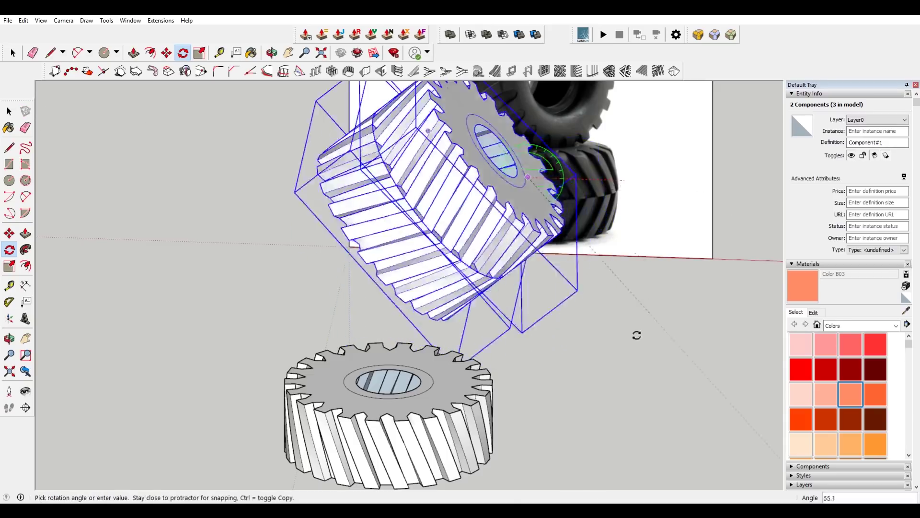
click(524, 359)
- Move the upright tire down and align its lowest tread point with the base of the reference image
scroll(551, 335, down, 4)
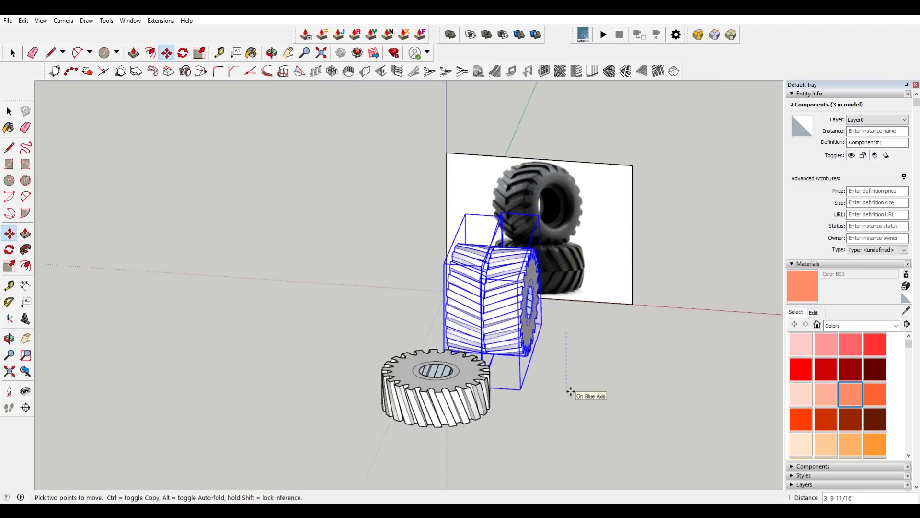
click(556, 374)
scroll(551, 376, up, 5)
click(519, 363)
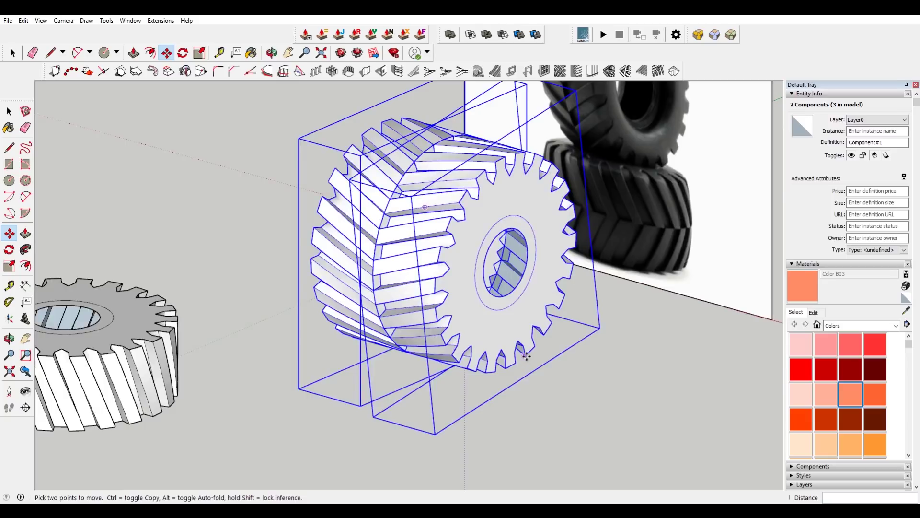
scroll(520, 363, down, 3)
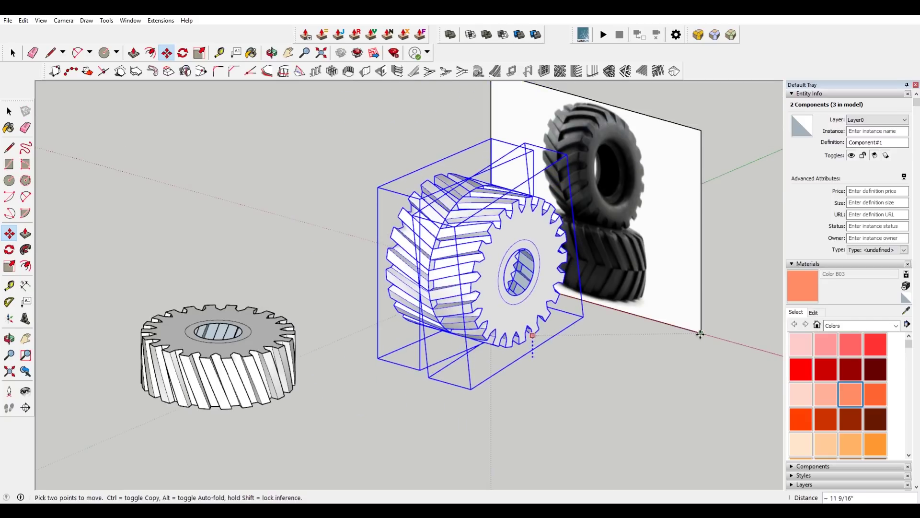
scroll(685, 343, down, 4)
click(593, 341)
- Move both halves of the upright tire away from the reference image, closer to the half lying flat
key(space)
click(616, 370)
click(524, 269)
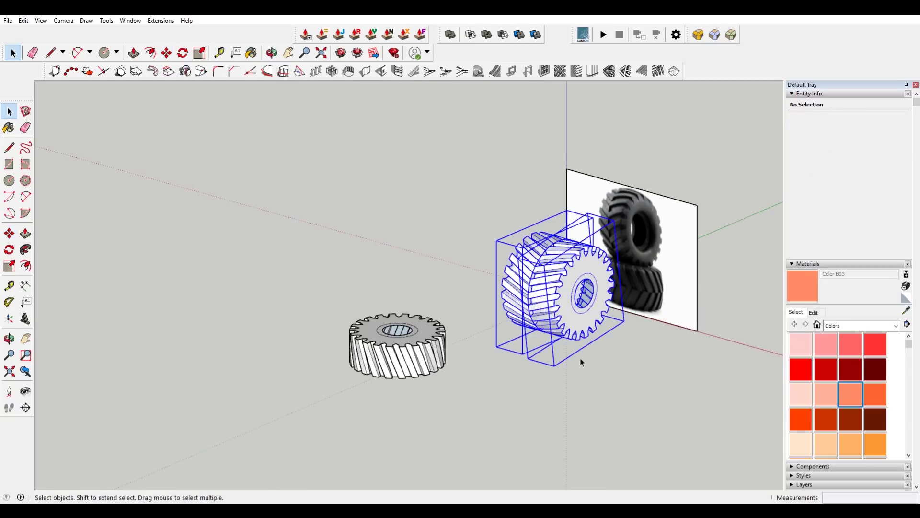
key(m)
click(628, 404)
scroll(551, 364, up, 3)
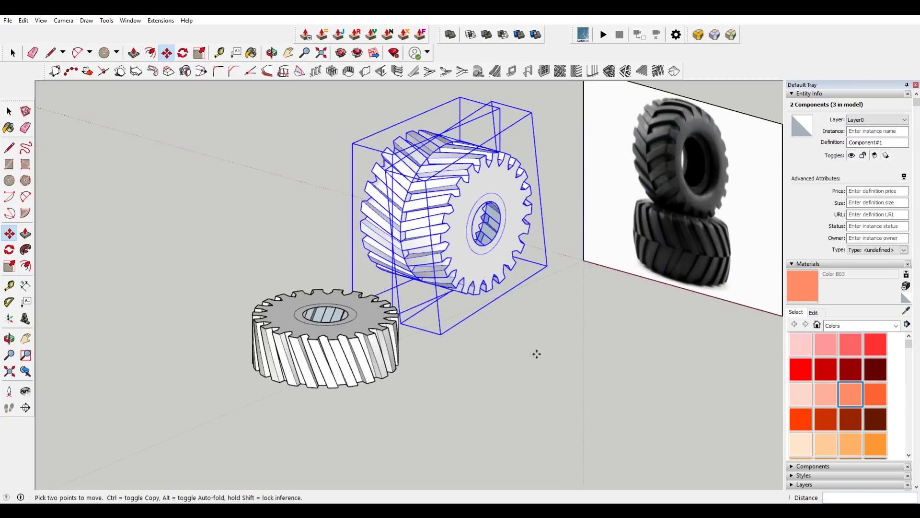
key(s)
- Combine the two halves of the upright tire into one group
key(space)
click(556, 331)
click(418, 159)
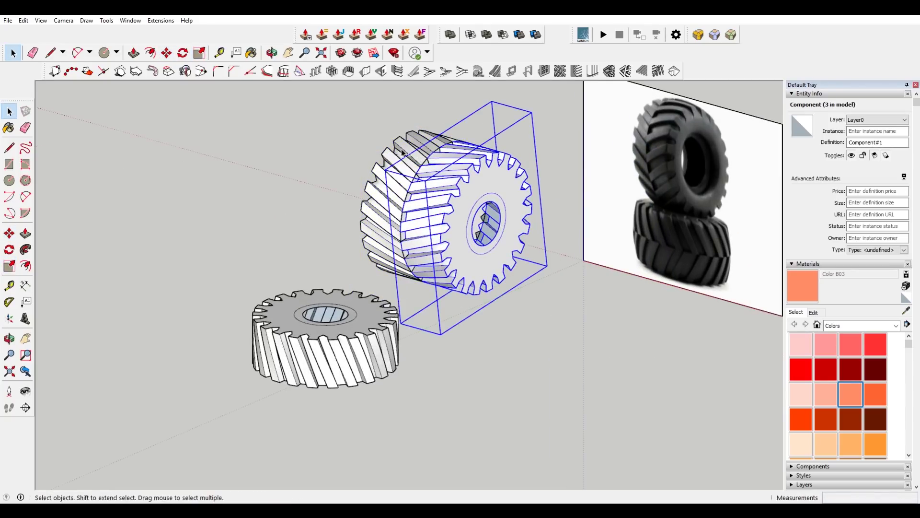
right_click(401, 144)
click(441, 238)
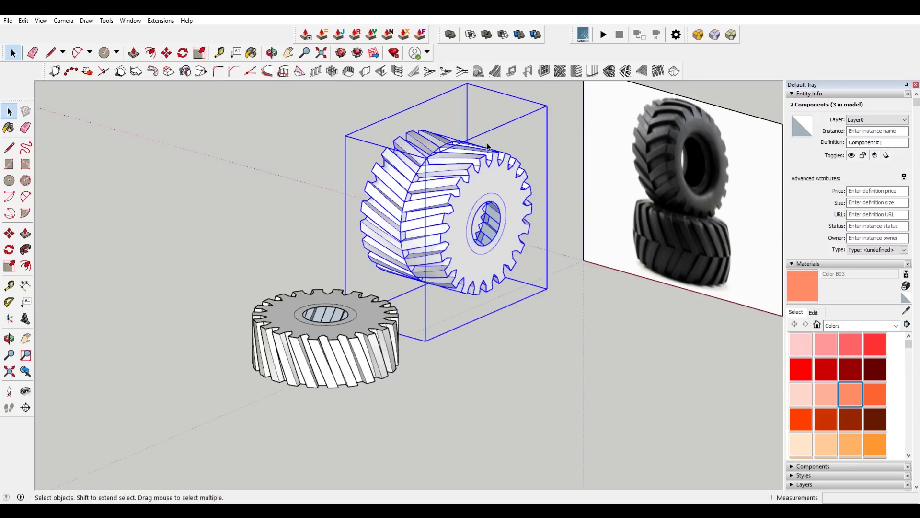
- Examine the grouped tire's chevron tread in comparison with the tires in the reference image
scroll(527, 158, down, 2)
key(o)
drag(519, 188, 599, 205)
key(space)
click(553, 235)
middle_drag(482, 125, 510, 220)
scroll(511, 216, up, 2)
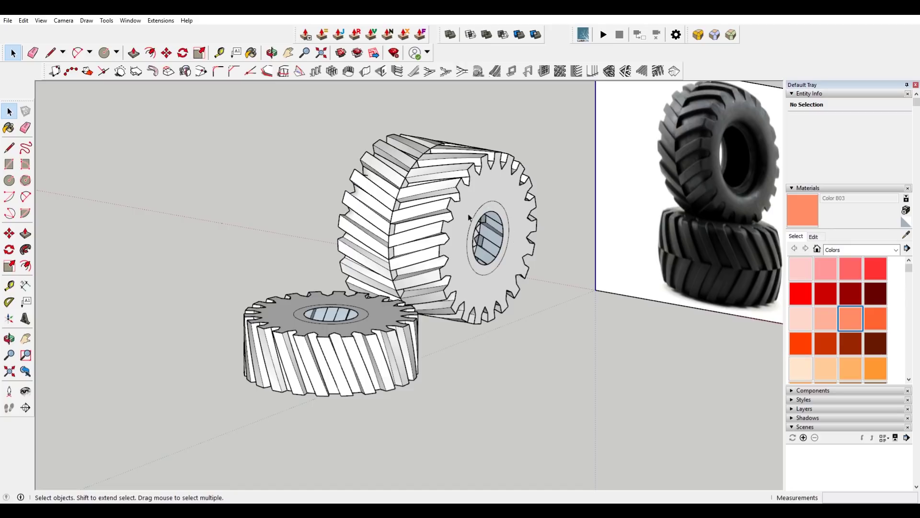
middle_drag(323, 171, 421, 182)
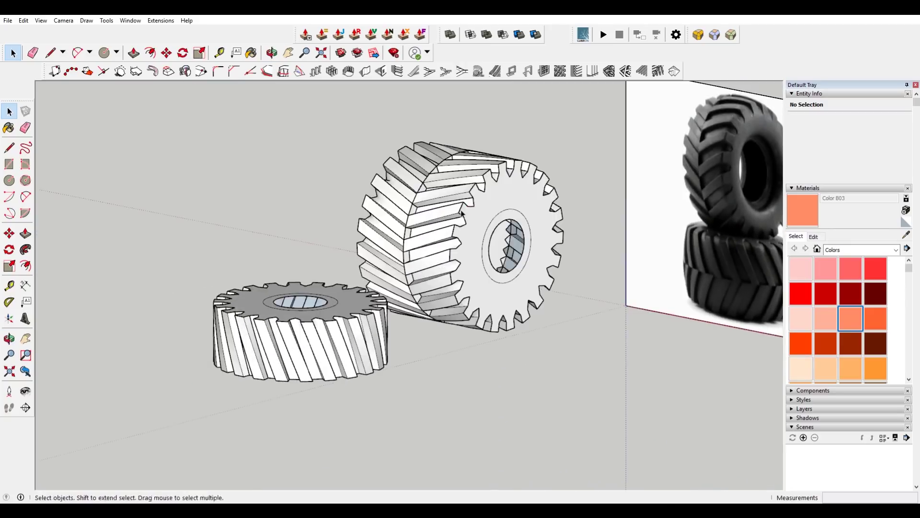
scroll(425, 181, up, 2)
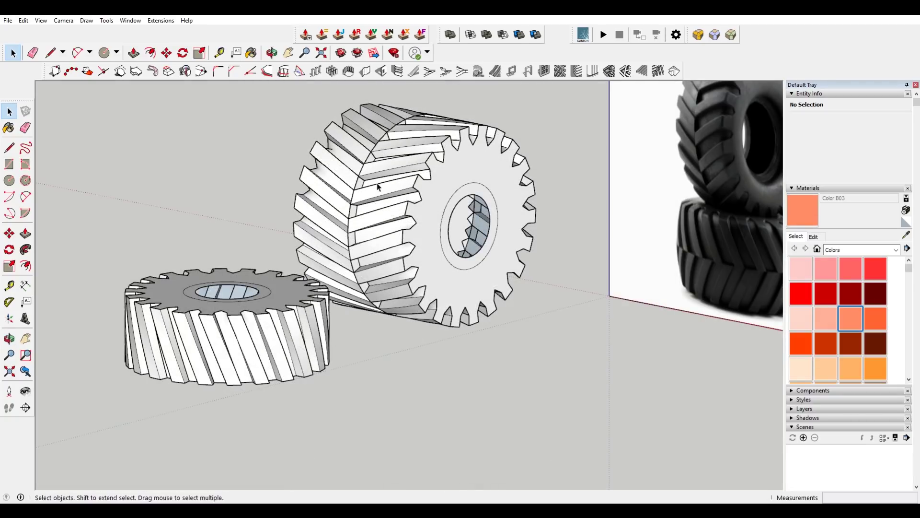
shift+middle_drag(310, 275, 336, 278)
- Open the slanted tread segment of the flat-lying tire half for editing with its hidden geometry displayed
middle_drag(270, 347, 535, 302)
scroll(537, 316, up, 3)
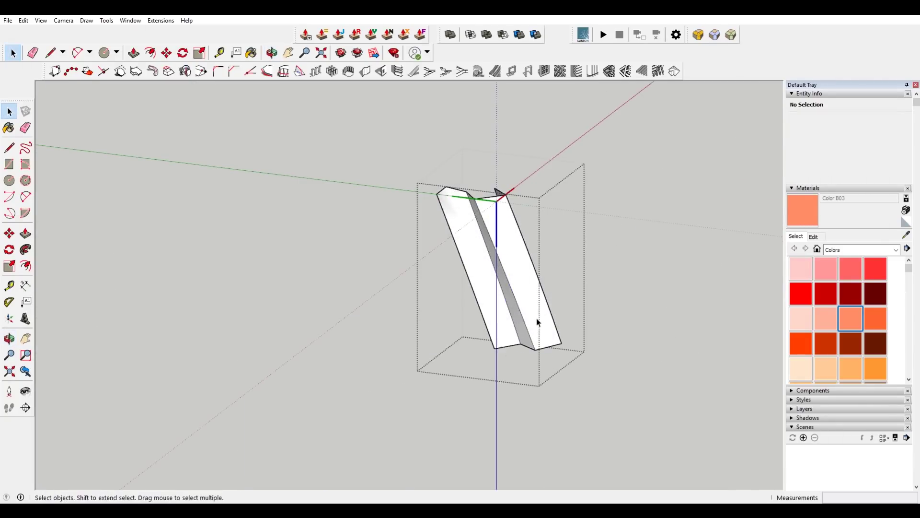
click(494, 329)
middle_drag(493, 329, 515, 192)
- Try to move the hidden cross edge near the tread segment's upper end 1" inward
click(516, 191)
key(m)
click(517, 186)
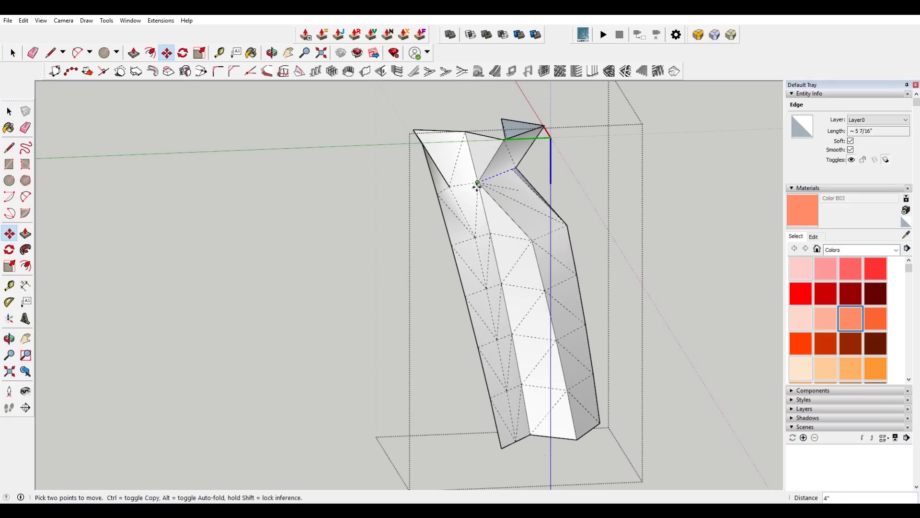
text(1)
key(Return)
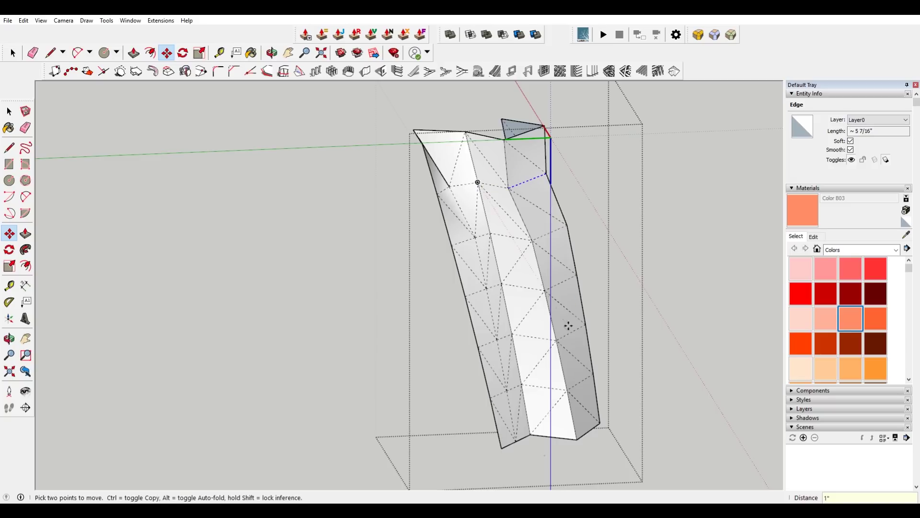
key(ctrl+z)
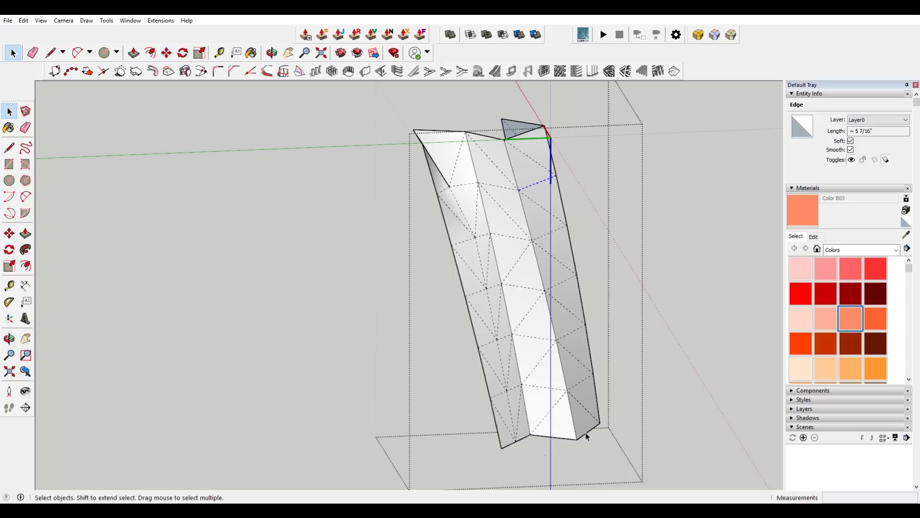
- Move the short edge at the tread segment's lower end .6" inward toward the adjacent endpoint
key(m)
click(578, 439)
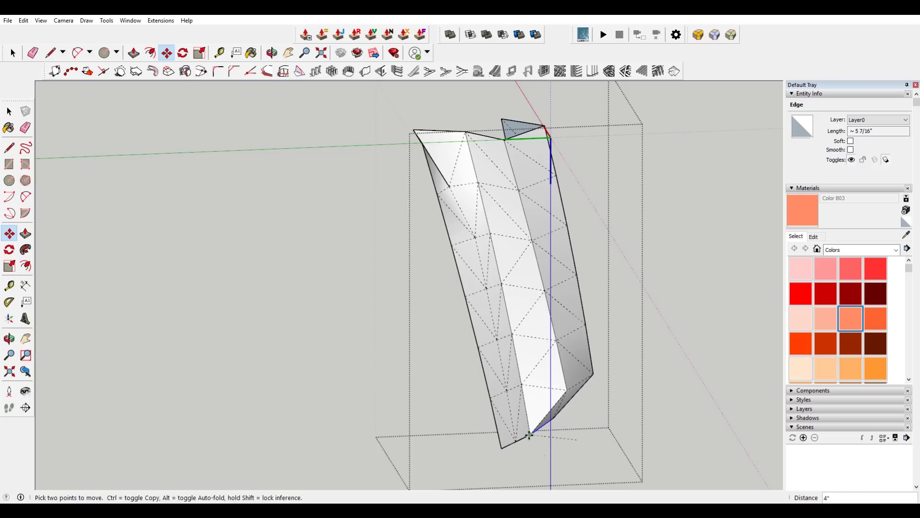
key(Escape)
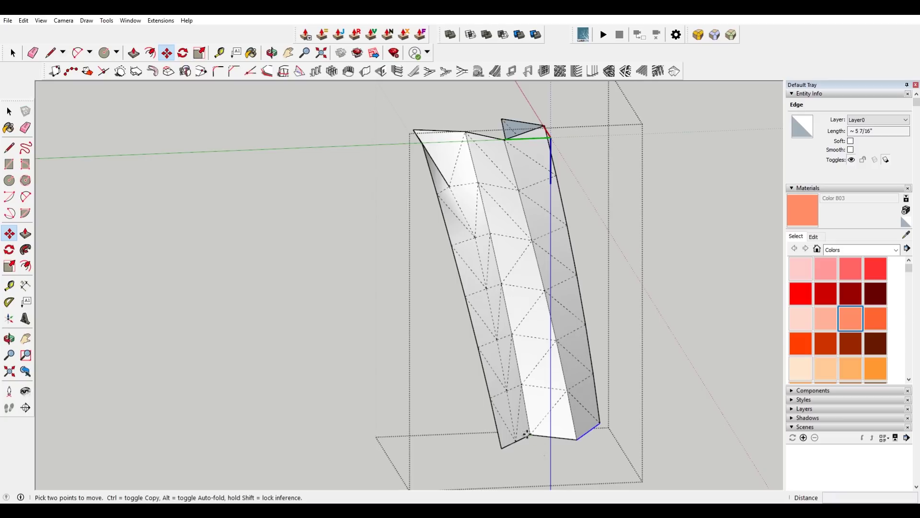
click(577, 438)
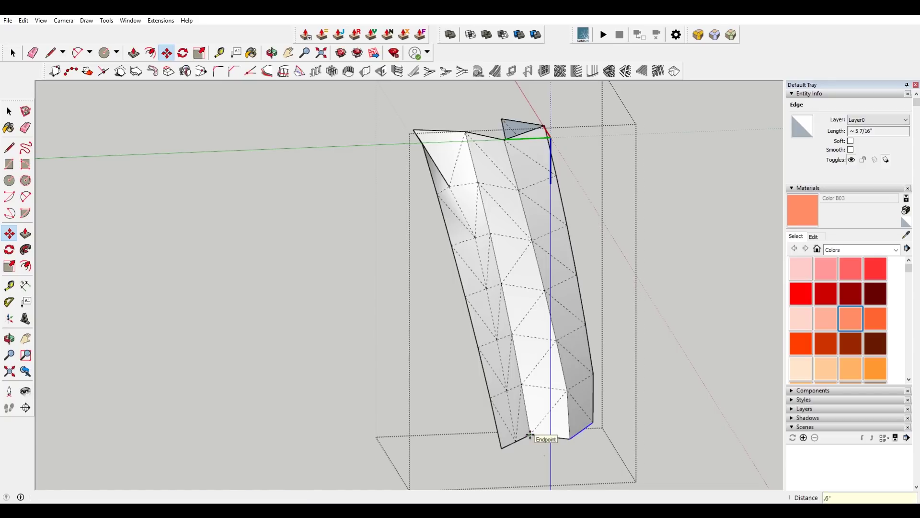
click(528, 431)
key(space)
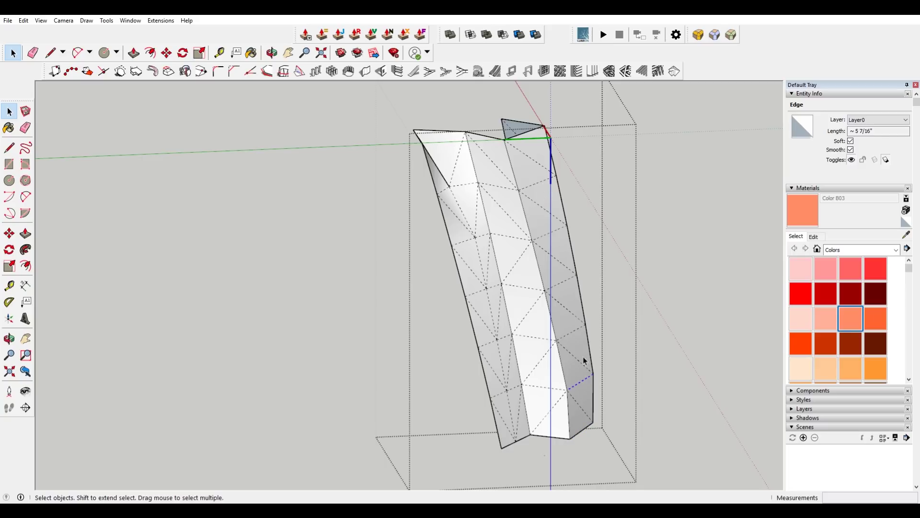
- Shift the first hidden cross edge above the tread segment's lower end slightly inward
key(m)
click(568, 390)
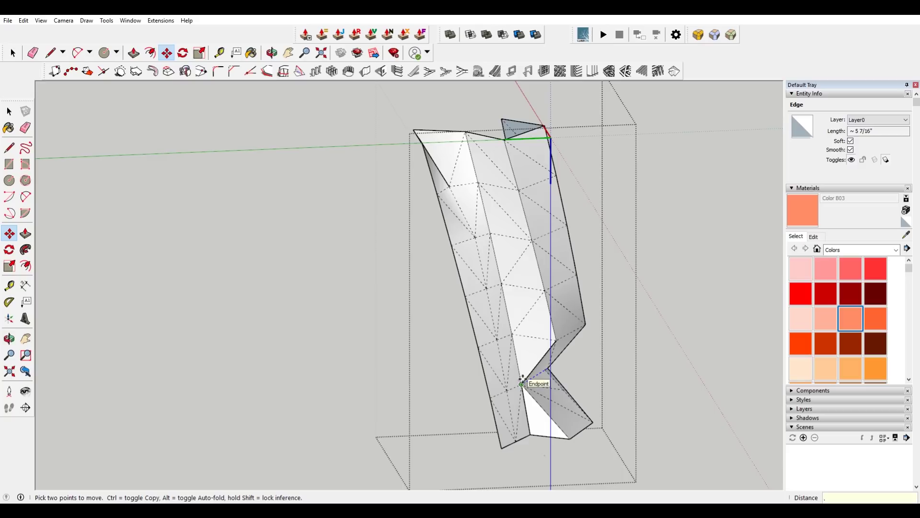
key(Escape)
key(space)
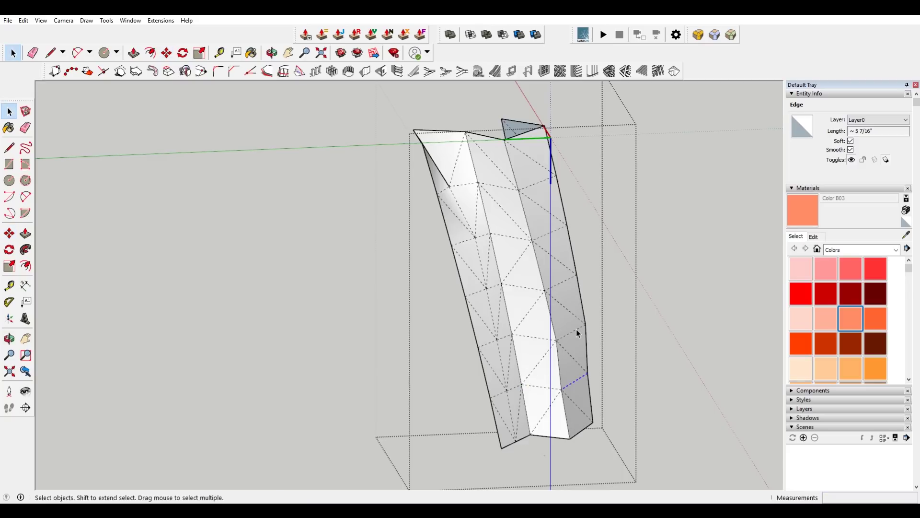
- Move the second hidden cross edge above the tread segment's lower end .3" inward toward the neighboring ridge
key(m)
click(556, 339)
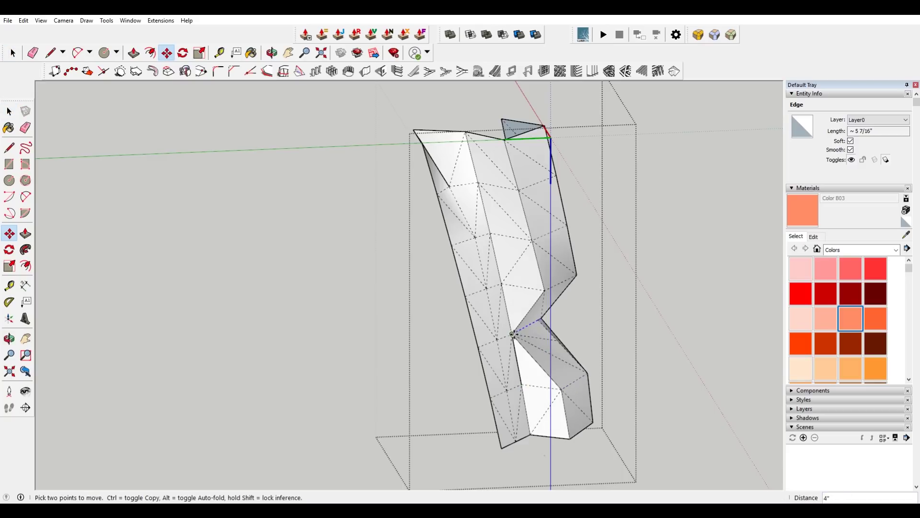
text(3)
key(Return)
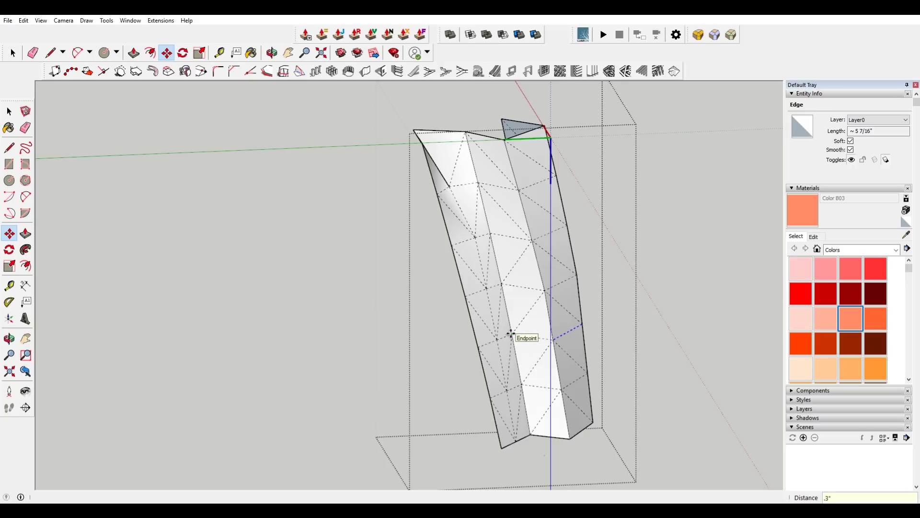
key(space)
- Move the third hidden cross edge above the tread segment's lower end .2" inward toward the neighboring ridge
click(568, 281)
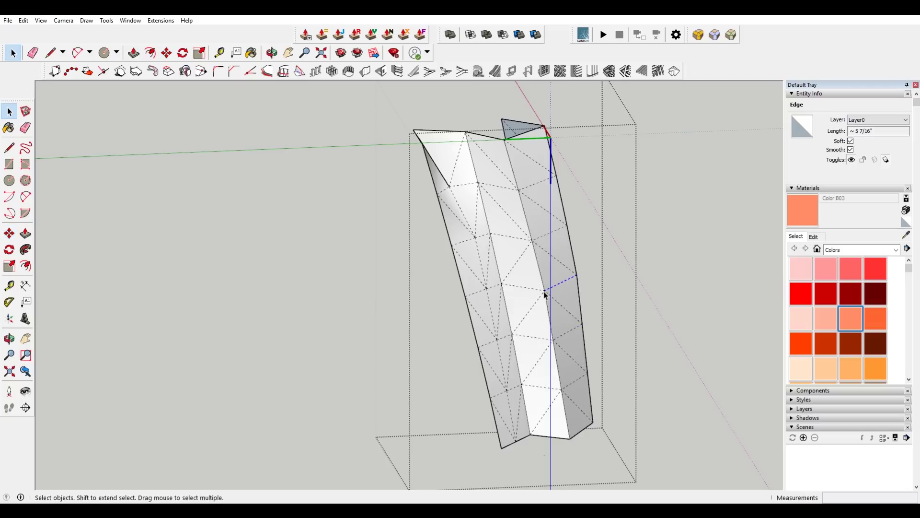
key(m)
click(545, 290)
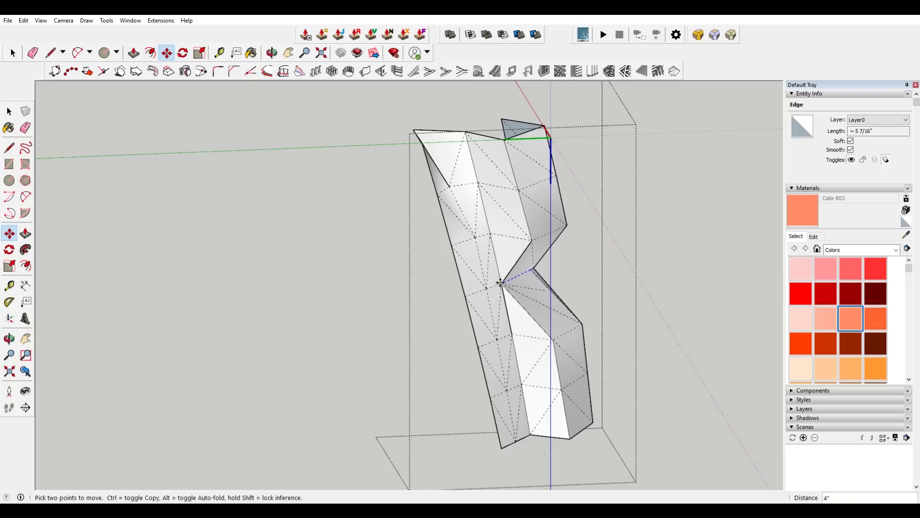
text(.2)
key(Return)
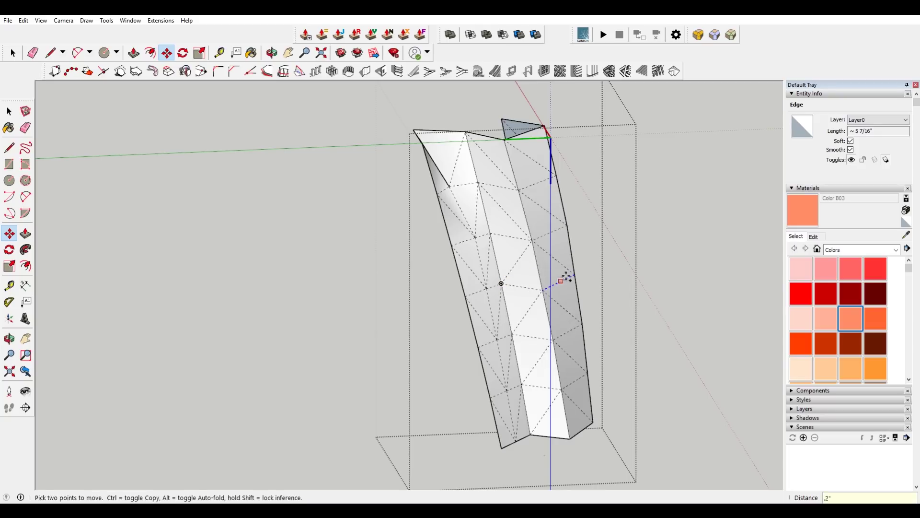
key(space)
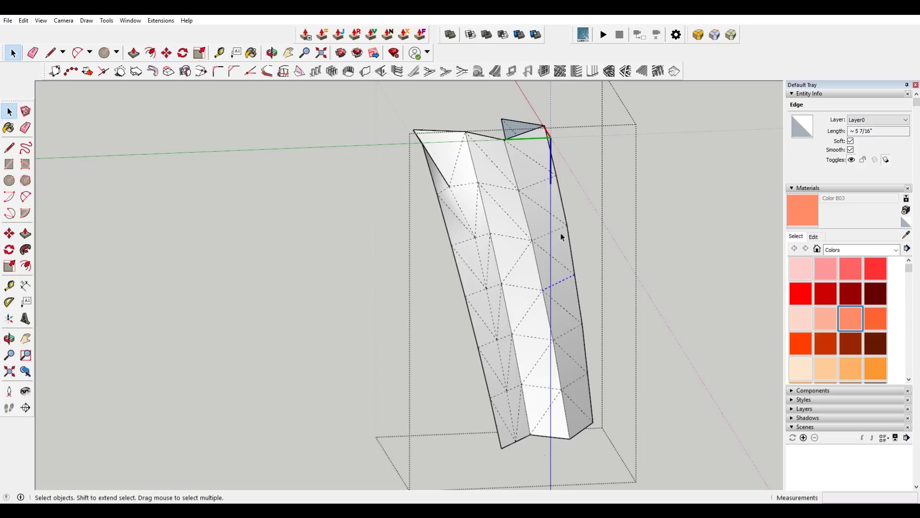
- Move the fourth hidden cross edge above the tread segment's lower end .1" inward toward the neighboring ridge
key(m)
click(532, 236)
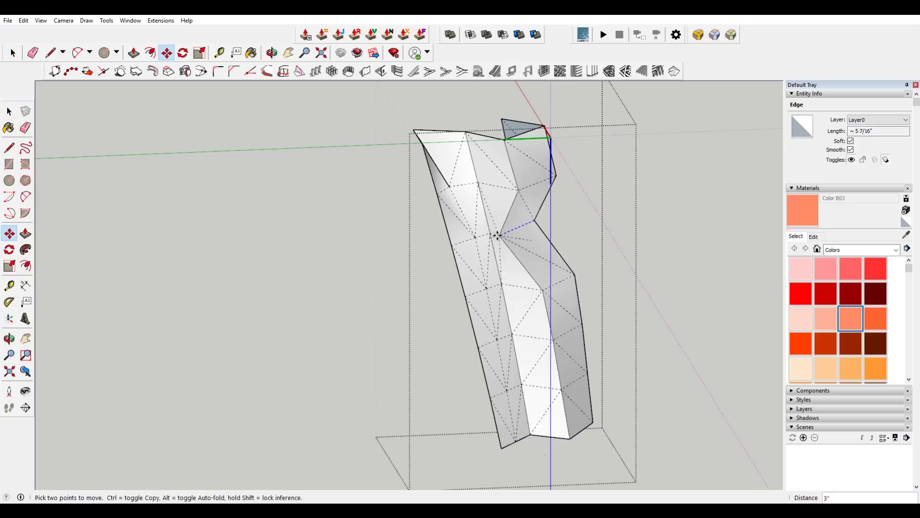
click(489, 233)
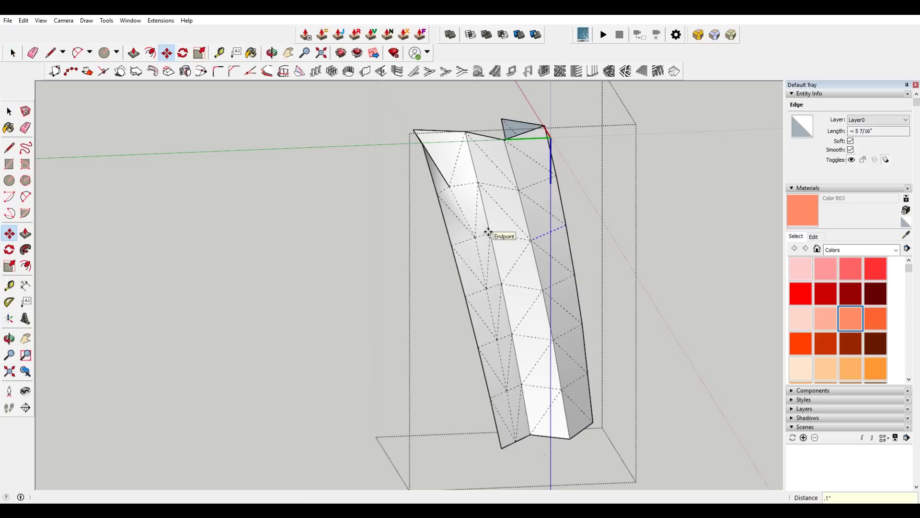
- Select the two joined short edges on the opposite side of the tread segment's lower end
middle_drag(487, 214, 504, 304)
scroll(513, 335, up, 3)
key(space)
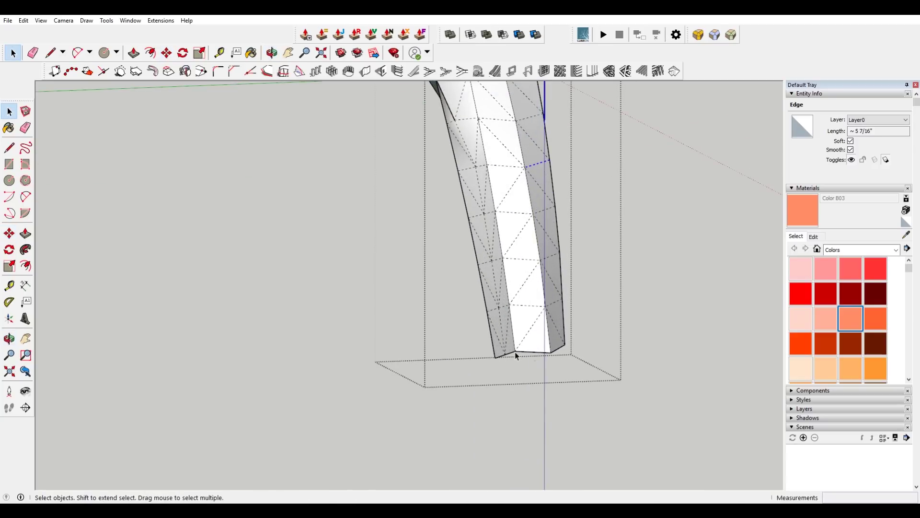
scroll(512, 356, up, 4)
click(623, 285)
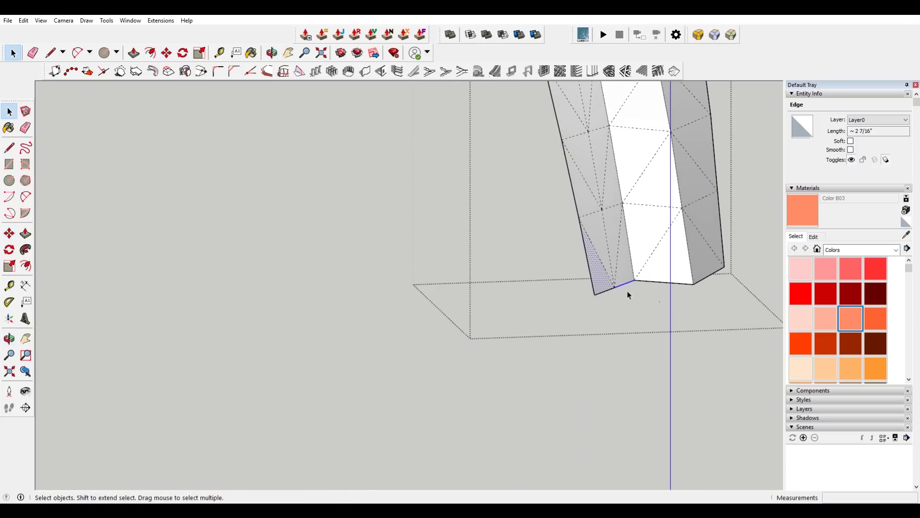
shift+click(609, 291)
click(622, 264)
shift+click(622, 263)
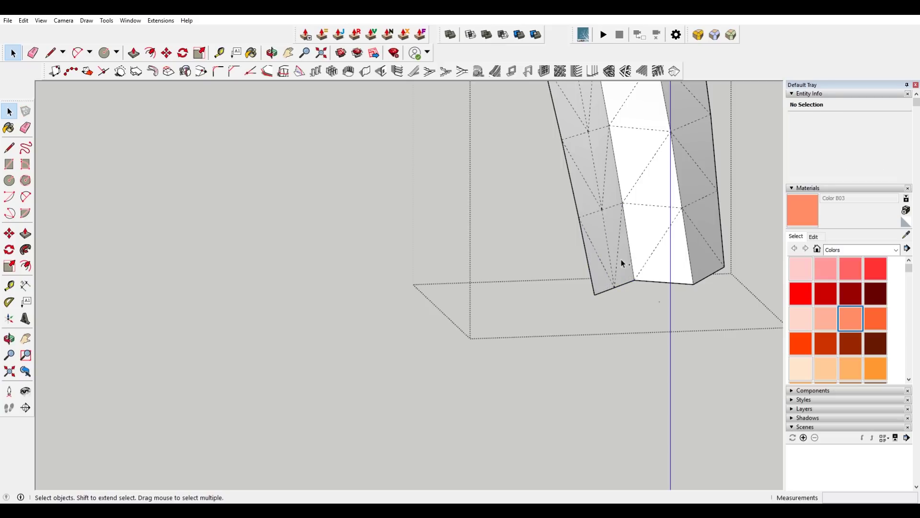
click(605, 292)
shift+click(625, 285)
key(m)
click(636, 281)
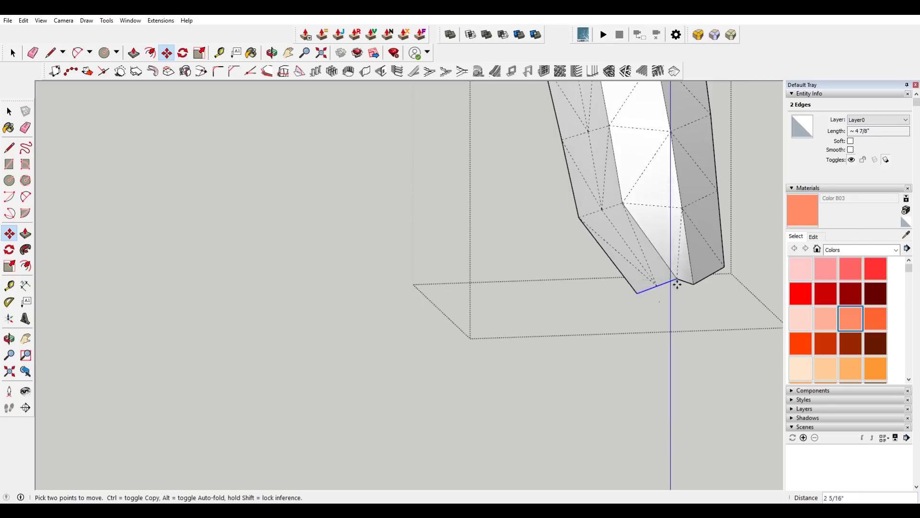
key(Escape)
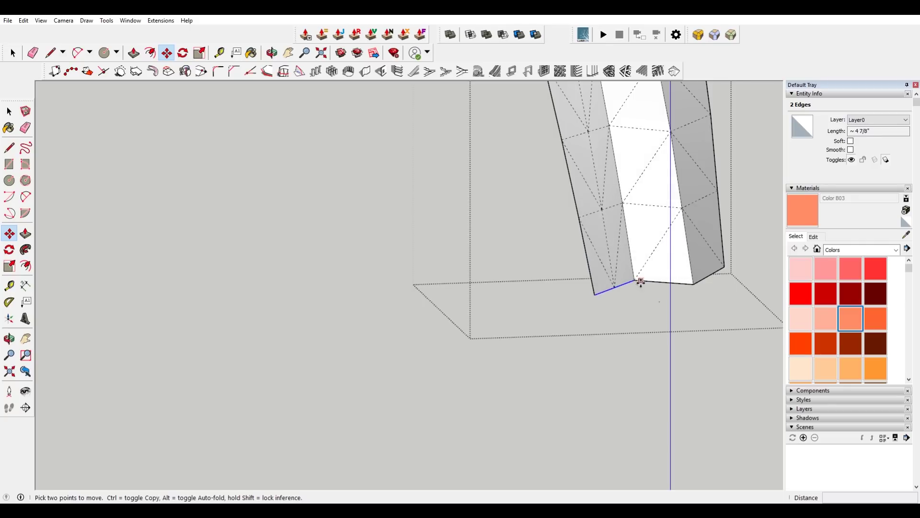
key(space)
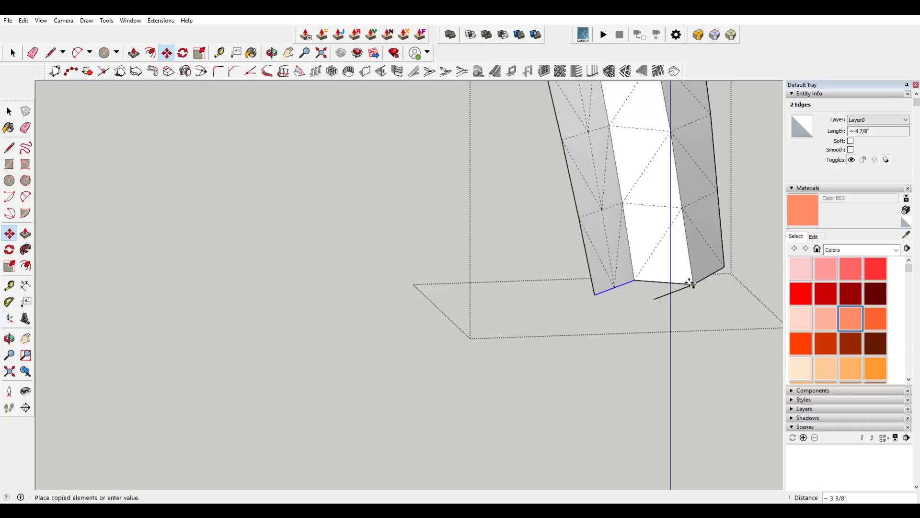
- Try moving the two short lower-end edges .6" and 3" across the tread face toward the adjacent endpoint
middle_drag(674, 285, 657, 315)
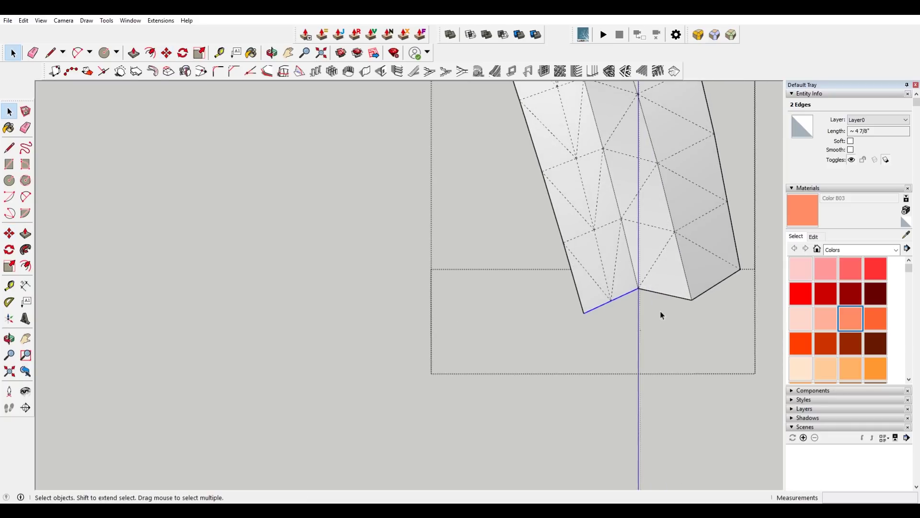
key(m)
click(664, 294)
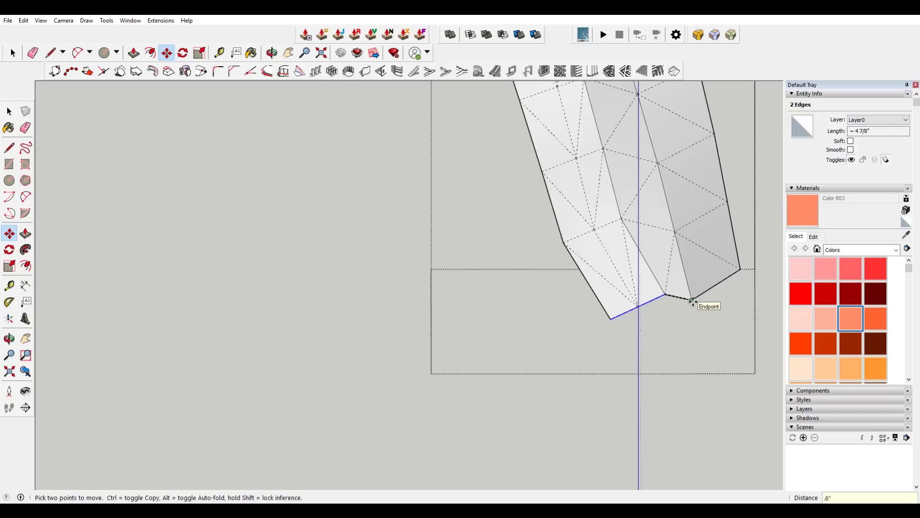
key(Return)
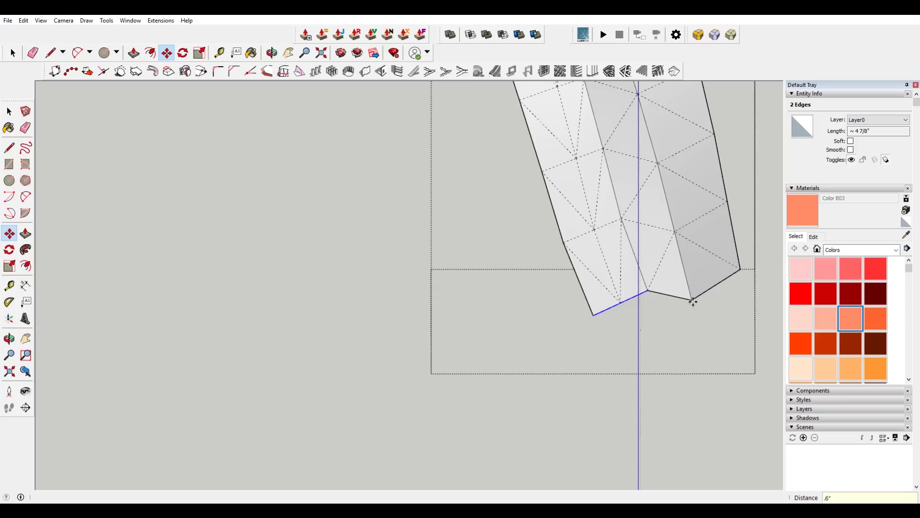
click(648, 291)
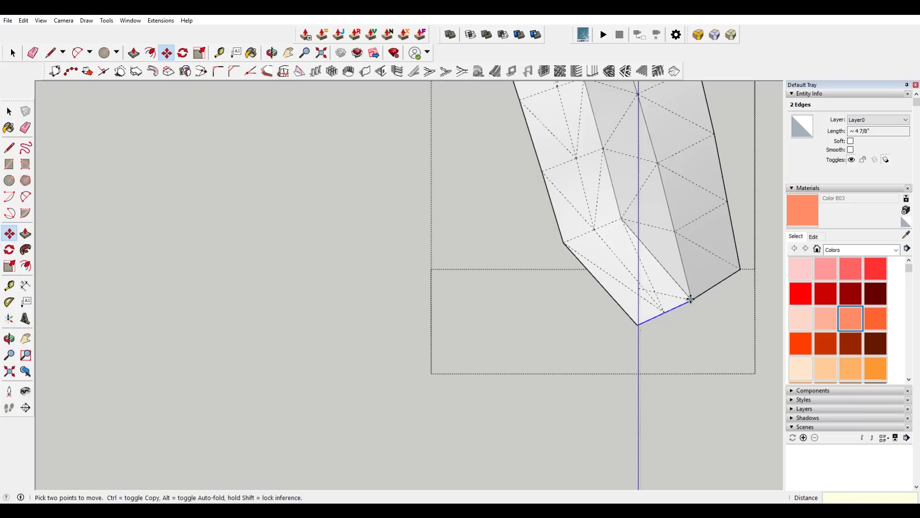
click(691, 299)
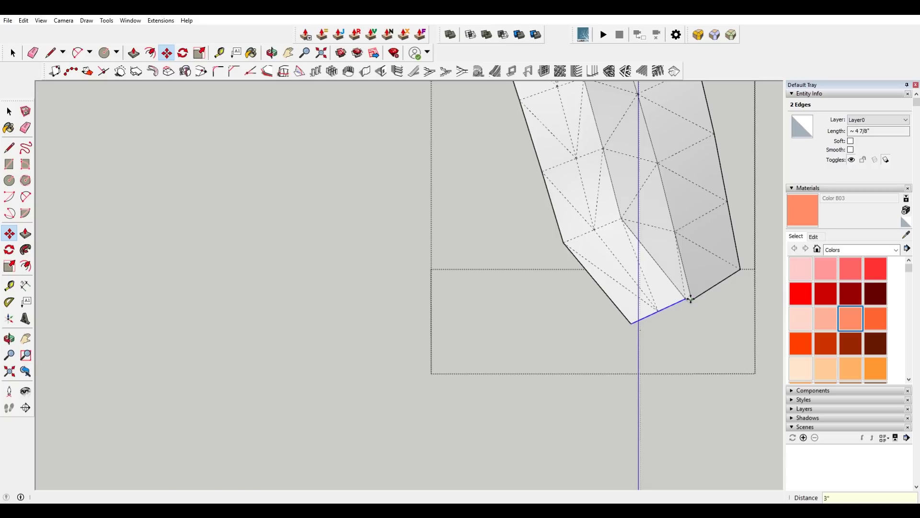
- Move the two short lower-end edges slightly past the midpoint of the adjacent tread-face edge
click(702, 281)
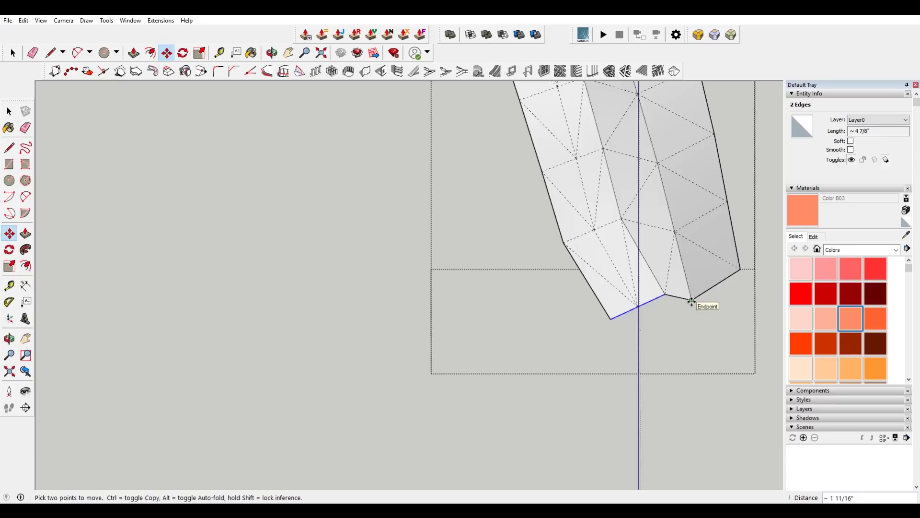
key(Return)
key(space)
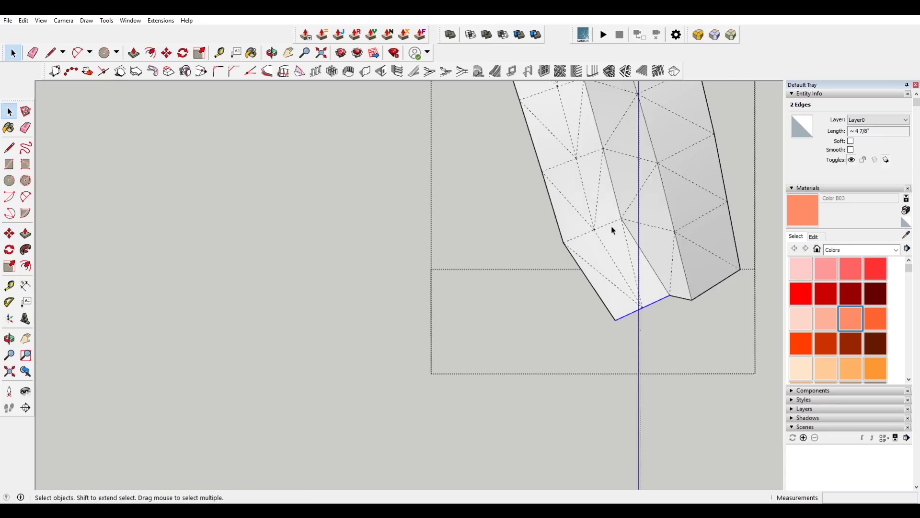
- Move the first pair of hidden cross edges above the shifted lower end 1.75" toward the adjacent endpoint
scroll(614, 244, down, 1)
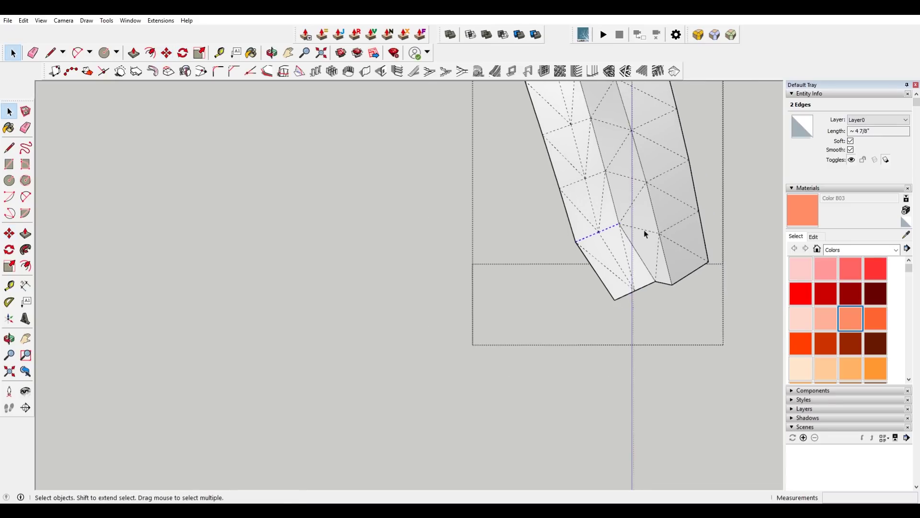
key(m)
click(619, 225)
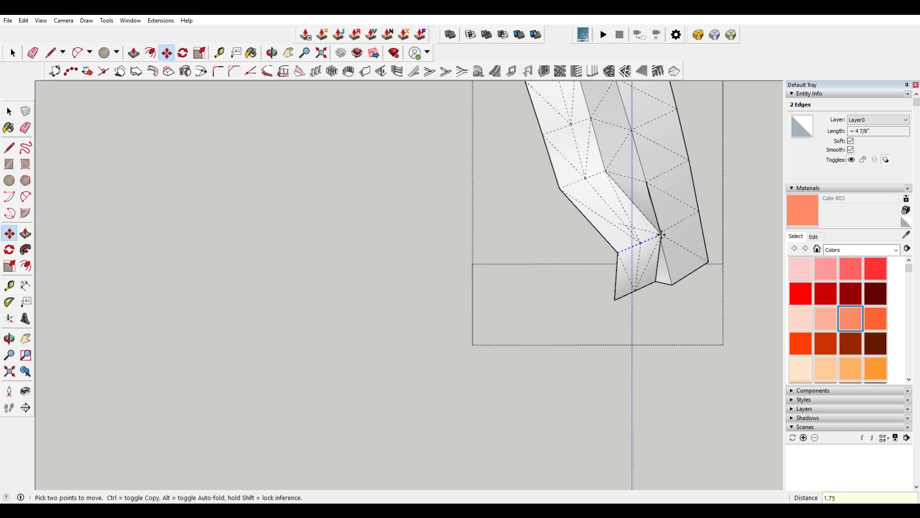
key(Return)
key(space)
- Shift the second pair of hidden cross edges above the lower end across the tread face toward the adjacent endpoint
shift+click(573, 188)
shift+click(628, 183)
key(m)
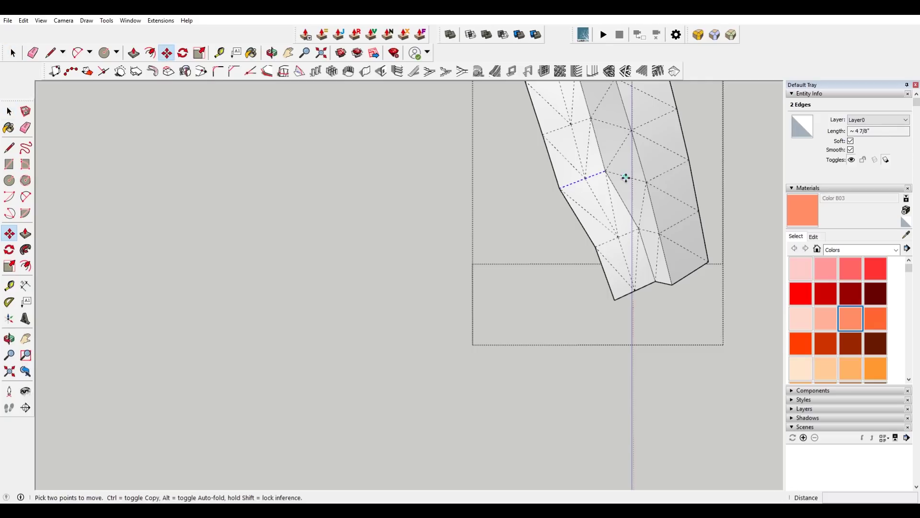
click(627, 177)
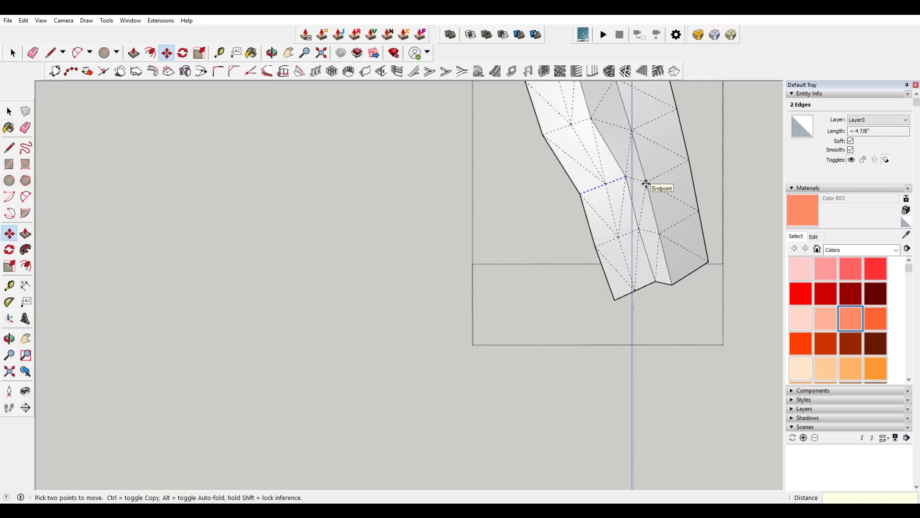
- Shift the third pair of hidden cross edges above the lower end partway toward the adjacent endpoint
middle_drag(628, 188, 573, 236)
key(space)
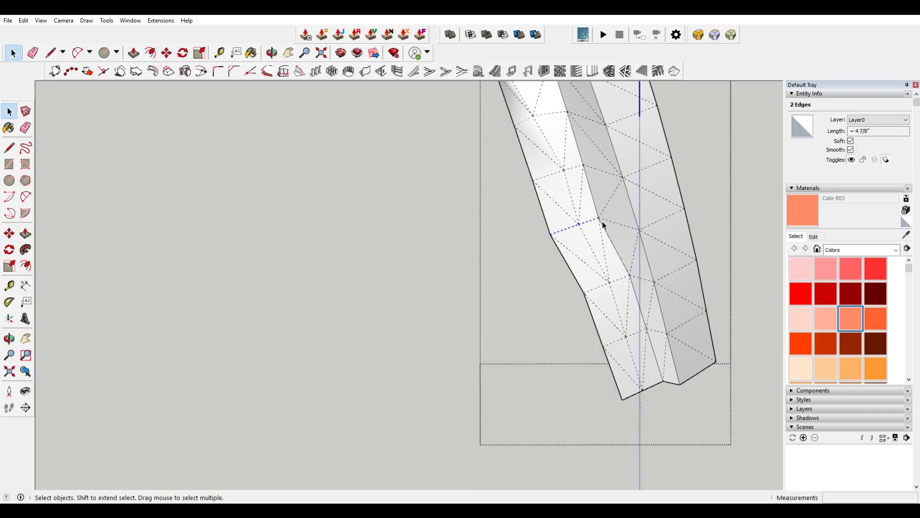
key(m)
click(583, 225)
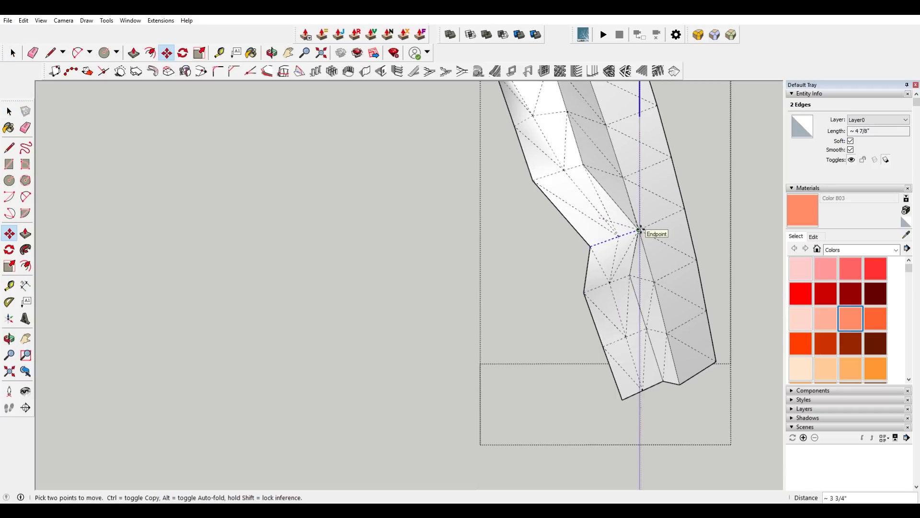
click(640, 231)
- Shift the fourth pair of hidden cross edges above the lower end slightly toward the adjacent endpoint
middle_drag(641, 230, 563, 232)
key(space)
click(593, 222)
key(m)
click(594, 222)
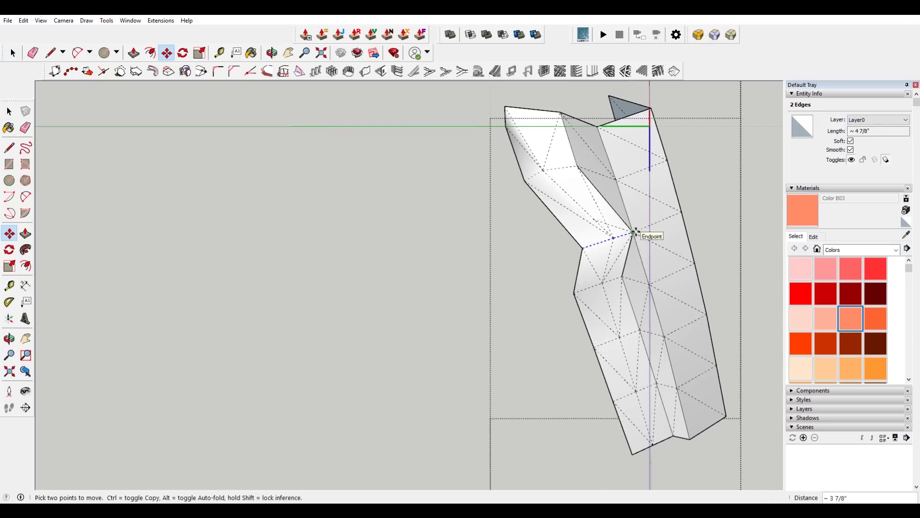
click(636, 232)
key(space)
- Move the pair of hidden cross edges nearest the tread segment's upper end .75" toward the adjacent endpoint
middle_drag(571, 195, 690, 177)
middle_drag(403, 187, 302, 172)
scroll(292, 170, up, 2)
shift+click(312, 164)
shift+click(313, 165)
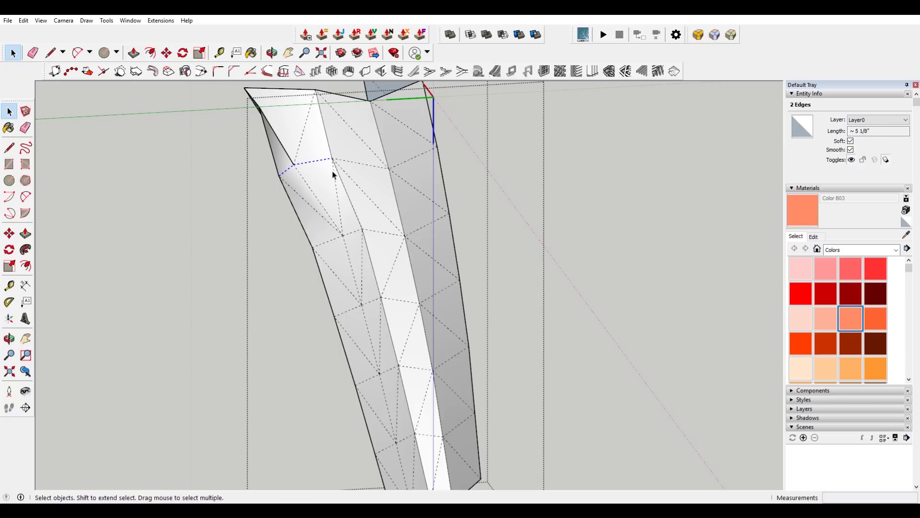
key(m)
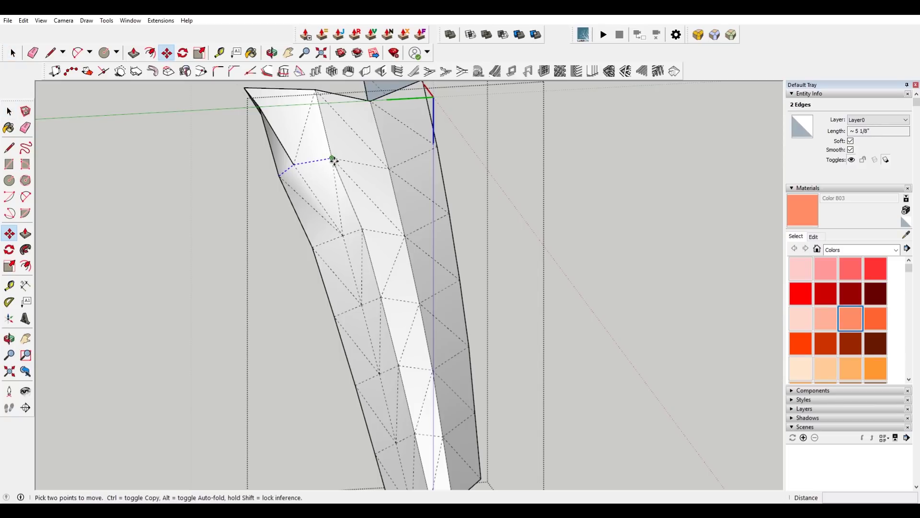
click(363, 163)
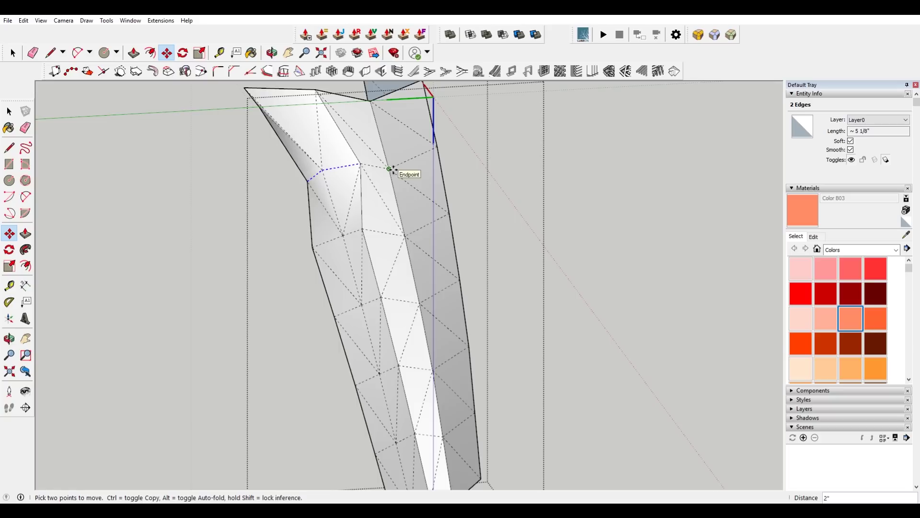
text(.75)
key(Return)
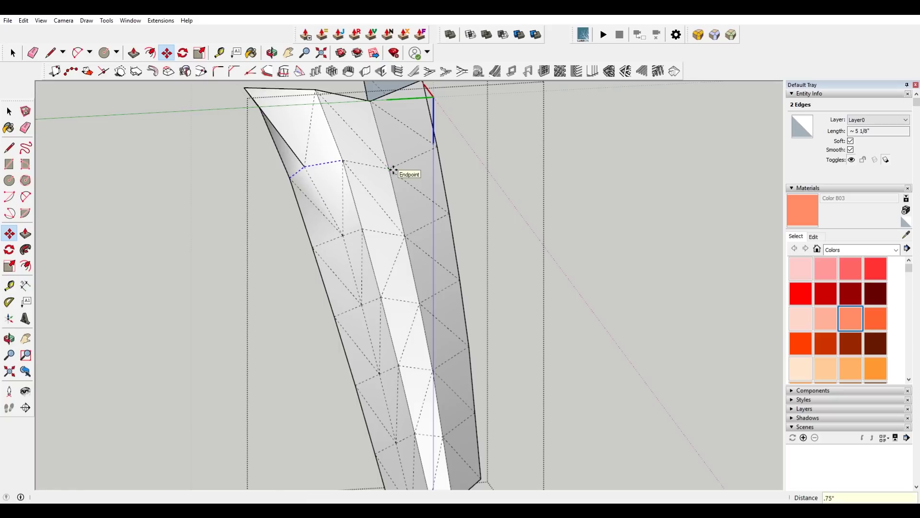
key(space)
- Turn off the display of hidden geometry
scroll(390, 251, down, 3)
middle_drag(390, 251, 602, 250)
scroll(603, 250, up, 5)
scroll(603, 250, down, 5)
click(41, 20)
click(71, 56)
- Explode the group holding the tire's flat sidewall face with the center opening
middle_drag(377, 262, 490, 407)
scroll(669, 285, up, 5)
middle_drag(641, 315, 510, 123)
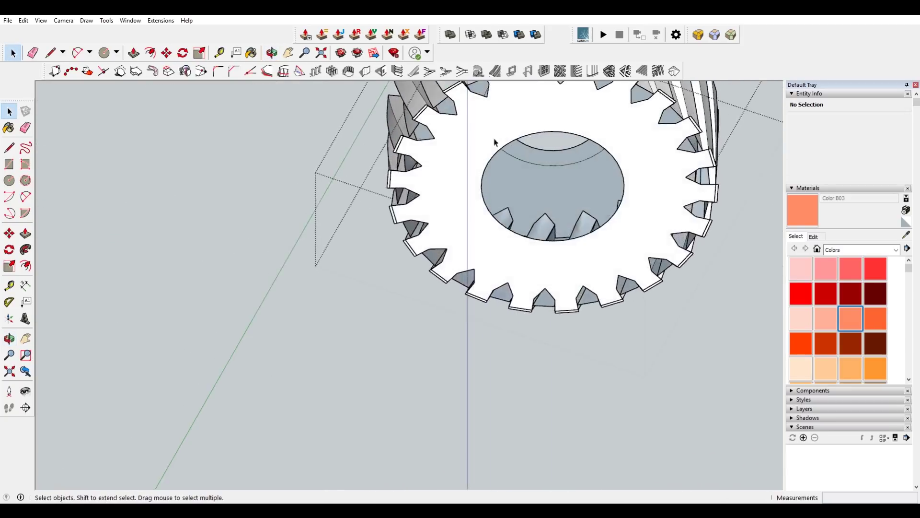
middle_drag(460, 147, 491, 239)
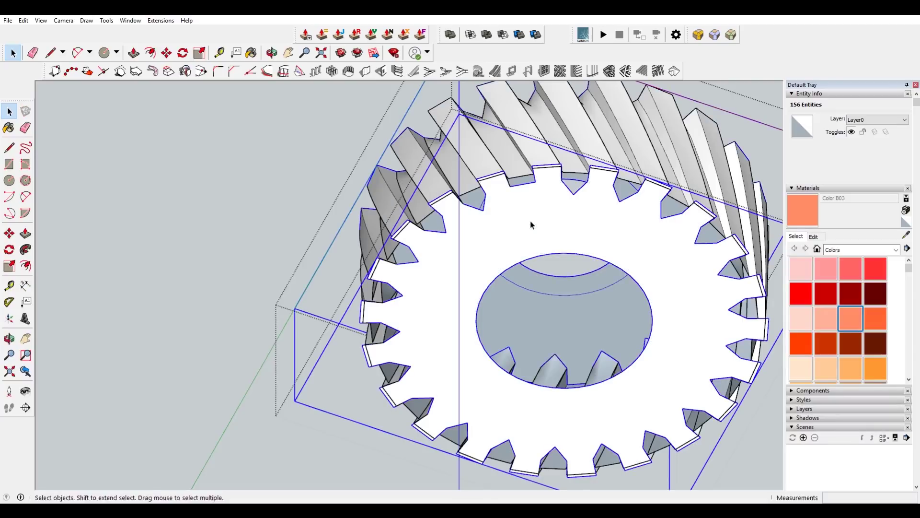
right_click(531, 221)
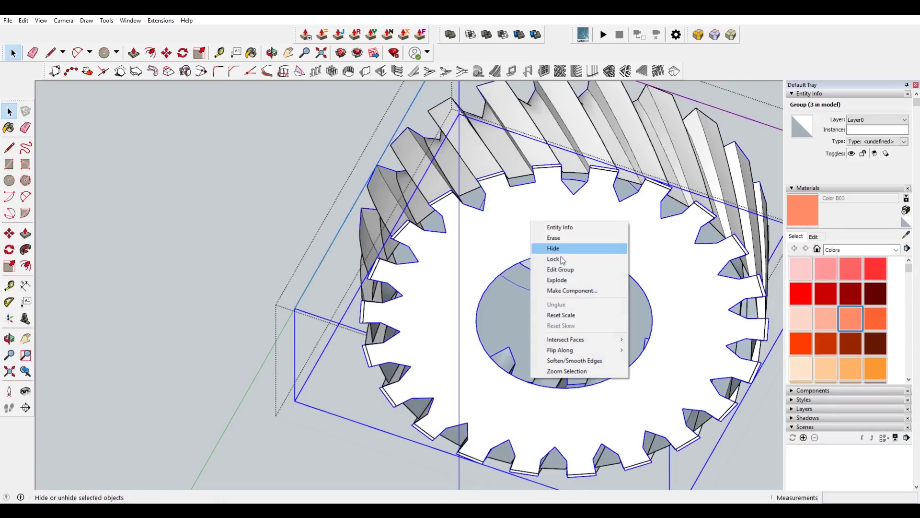
click(577, 280)
- Scale the upright double-row tire slightly narrower along its axle to match the reference image
middle_drag(567, 260, 493, 268)
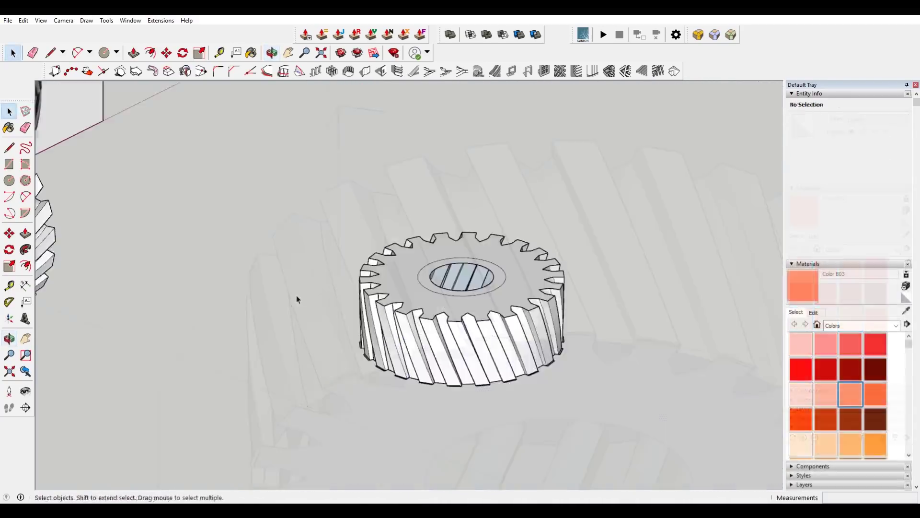
middle_drag(297, 300, 402, 226)
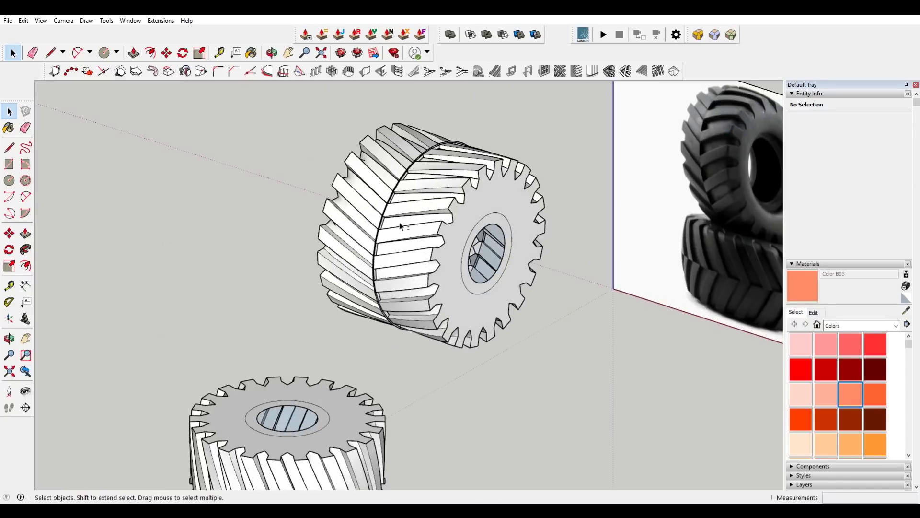
click(401, 225)
key(s)
drag(487, 254, 470, 248)
key(space)
click(243, 218)
scroll(259, 228, down, 5)
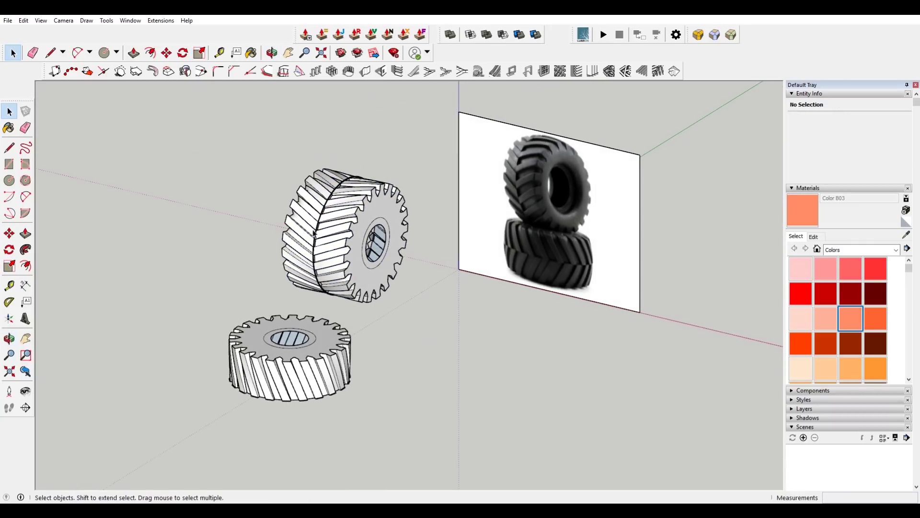
middle_drag(514, 220, 374, 238)
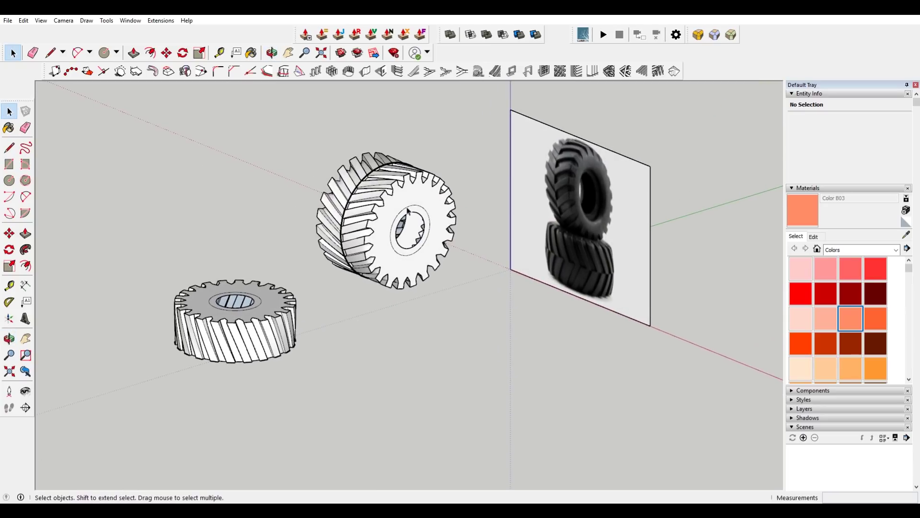
scroll(326, 285, up, 3)
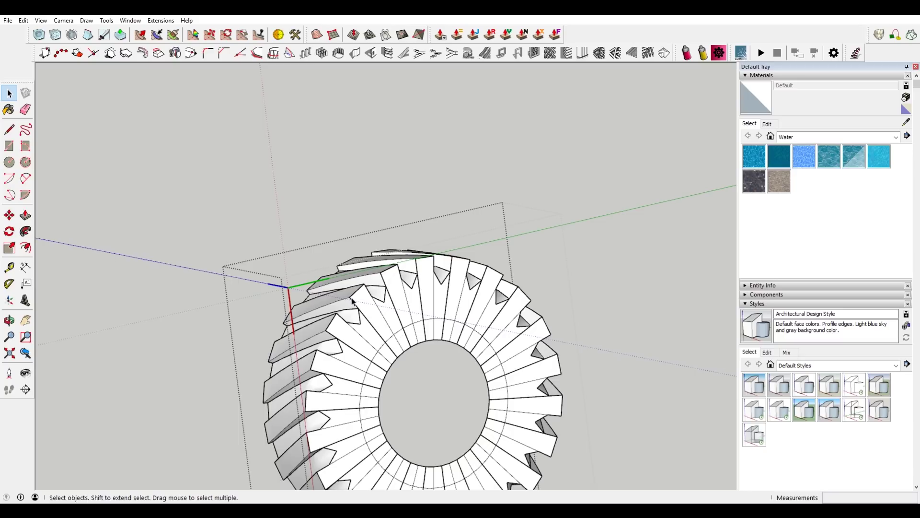
- Inspect the tire's sidewall and the notches between the treads from several angles
scroll(364, 295, up, 5)
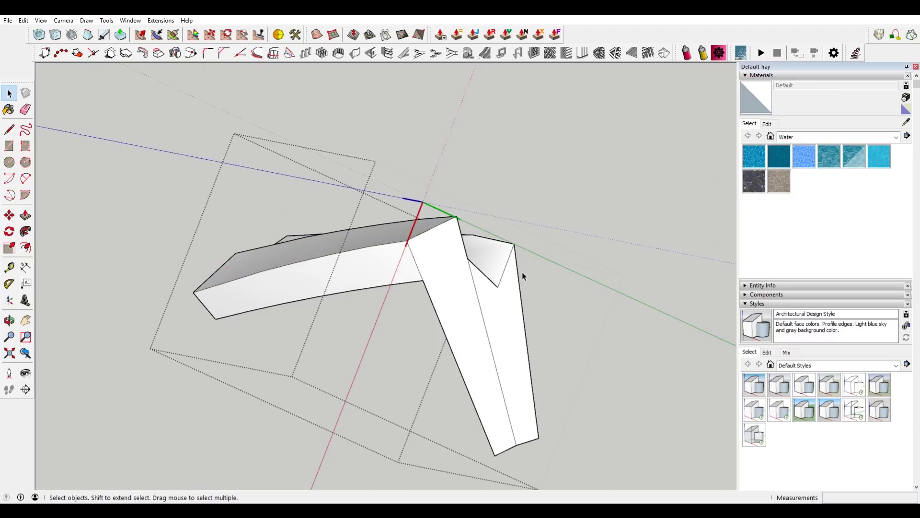
scroll(522, 272, down, 2)
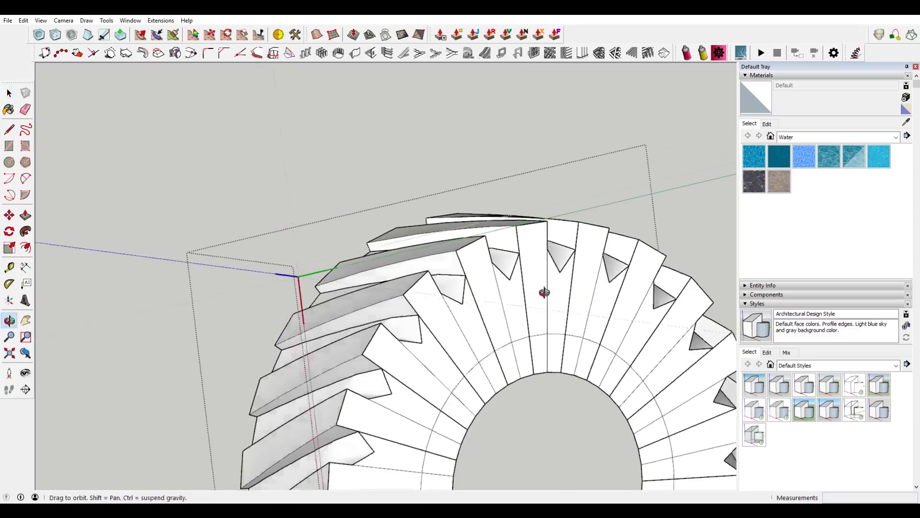
middle_drag(540, 294, 409, 195)
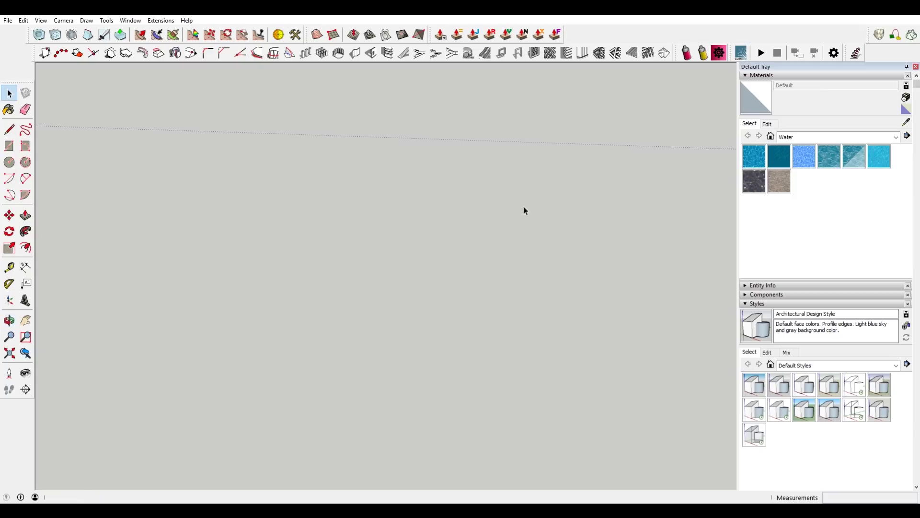
middle_drag(525, 211, 296, 169)
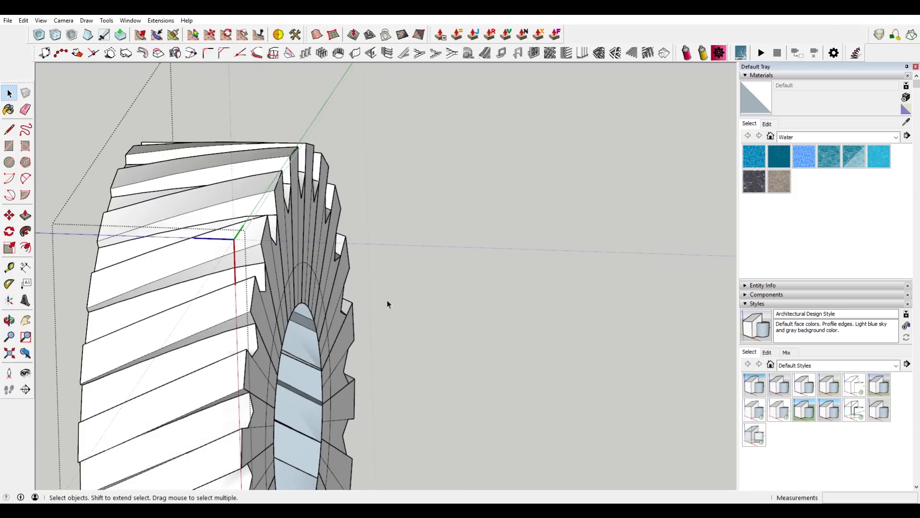
middle_drag(391, 302, 396, 280)
middle_drag(586, 295, 474, 293)
scroll(372, 209, down, 3)
middle_drag(371, 209, 368, 320)
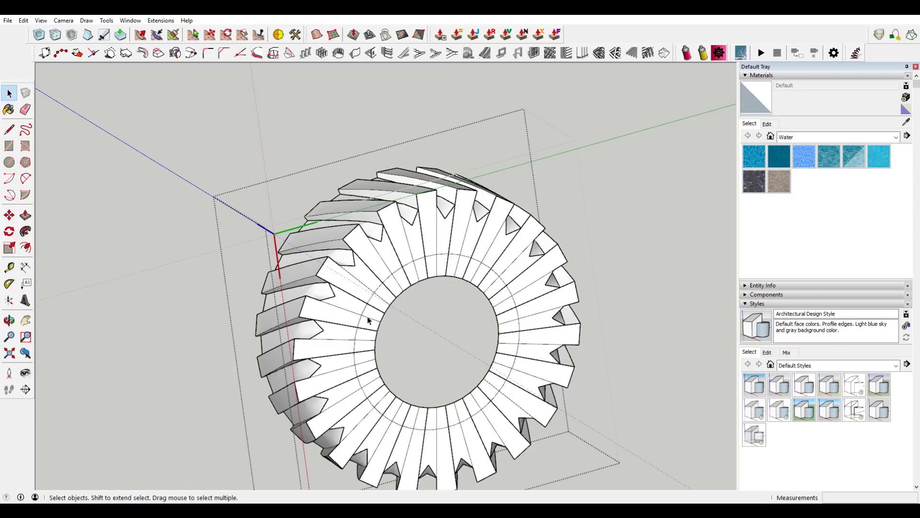
scroll(384, 236, up, 5)
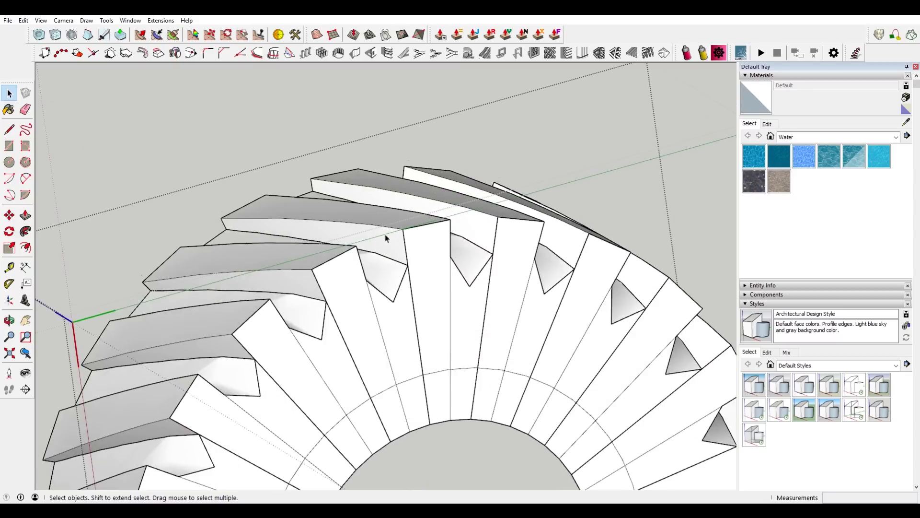
middle_drag(368, 261, 420, 281)
scroll(512, 243, up, 3)
scroll(511, 238, down, 5)
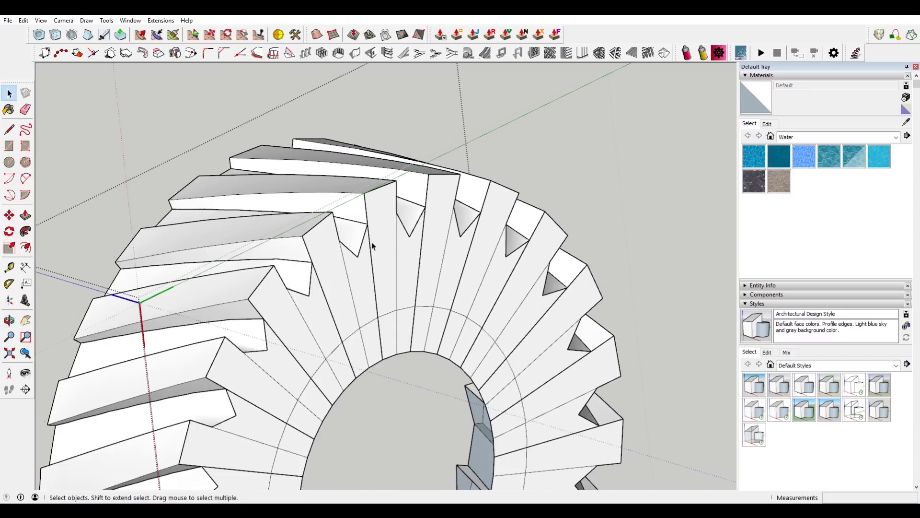
- Open a tread segment for editing and draw a cross line through the notch's tip, from the sidewall's outer edge to its center edge
scroll(362, 209, up, 5)
double_click(362, 209)
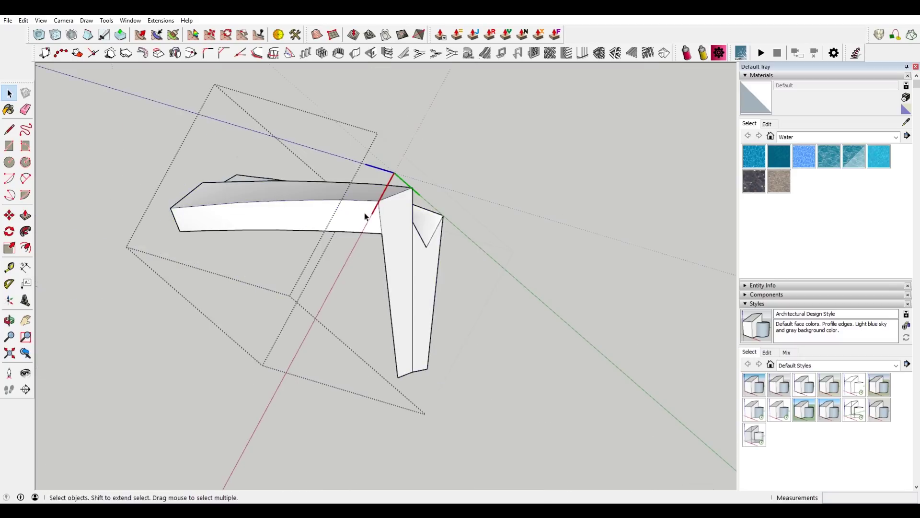
scroll(378, 248, up, 3)
scroll(378, 249, down, 2)
scroll(400, 260, up, 3)
scroll(400, 260, up, 1)
scroll(401, 261, up, 1)
key(l)
scroll(411, 319, down, 3)
scroll(394, 370, up, 2)
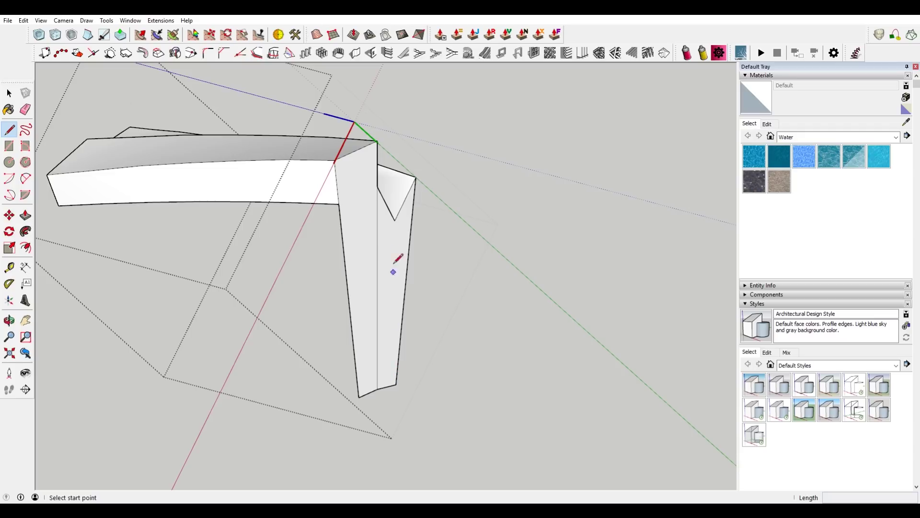
scroll(396, 217, up, 2)
click(394, 219)
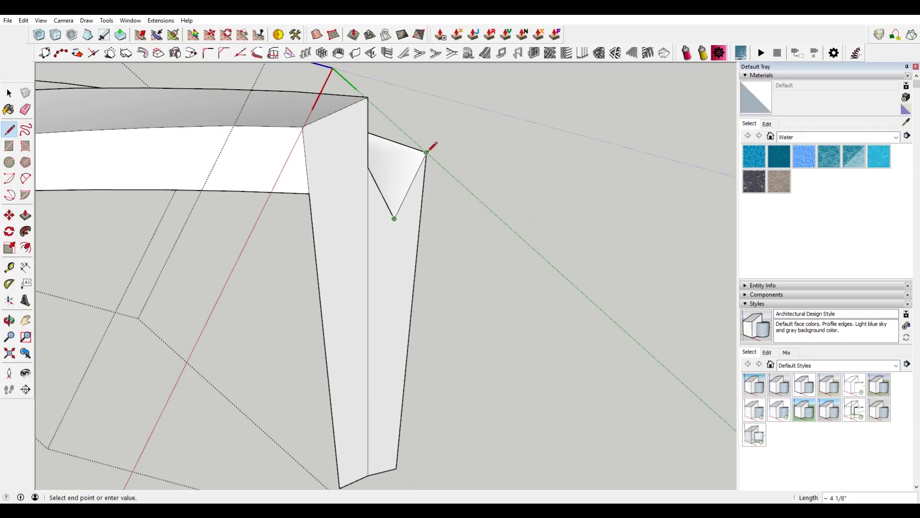
click(420, 215)
click(394, 218)
click(368, 223)
click(367, 223)
key(Escape)
- Copy the other half's inner end edge up to the cross line's center endpoint, extending the line across the sidewall
click(360, 478)
click(343, 483)
key(space)
click(363, 480)
key(m)
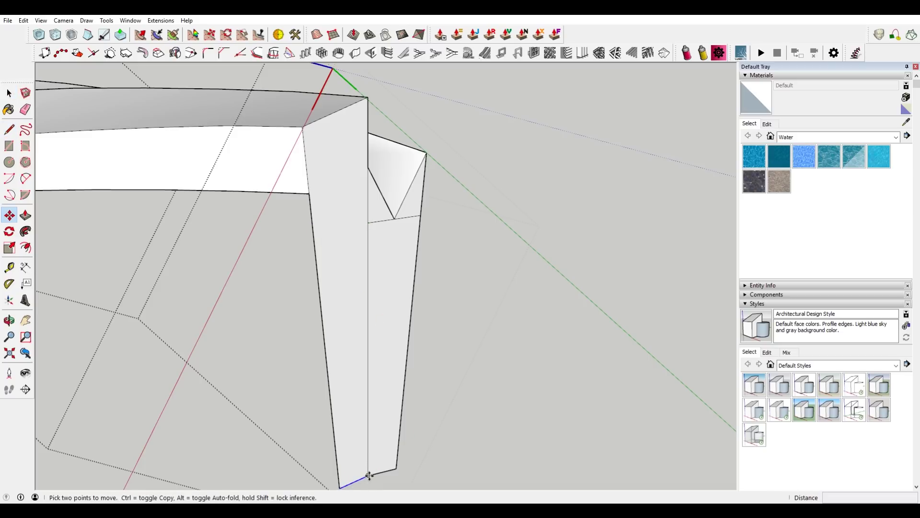
key(ctrl)
click(367, 476)
click(368, 224)
key(l)
click(367, 223)
key(space)
scroll(380, 243, down, 5)
middle_drag(380, 242, 316, 280)
scroll(254, 275, up, 2)
shift+middle_drag(254, 275, 394, 252)
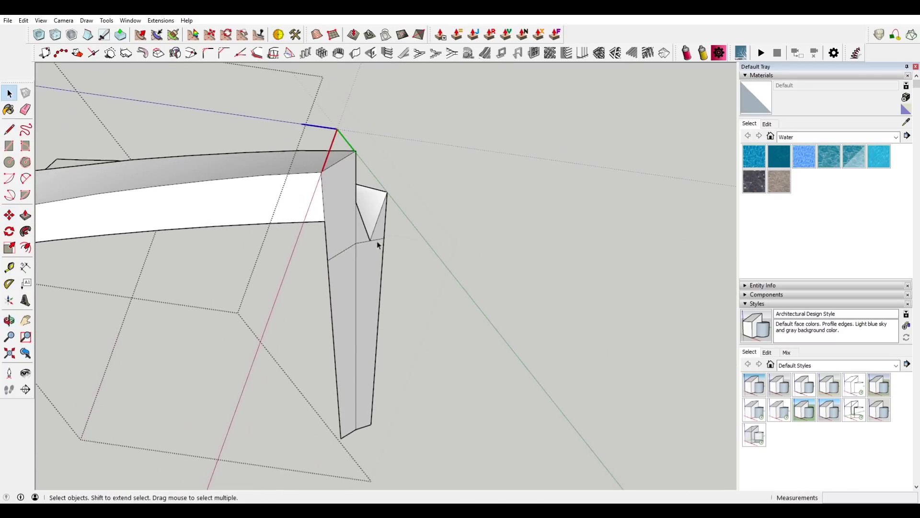
scroll(337, 218, up, 1)
key(a)
scroll(287, 168, down, 2)
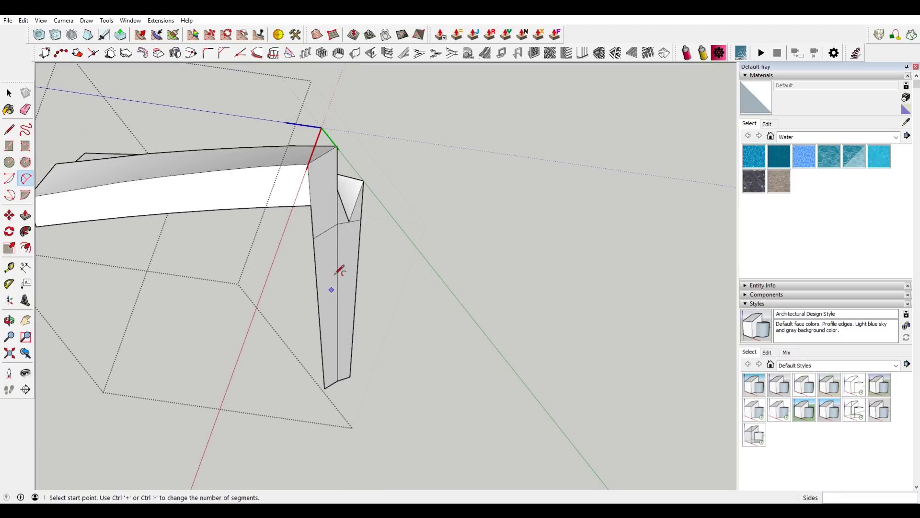
key(space)
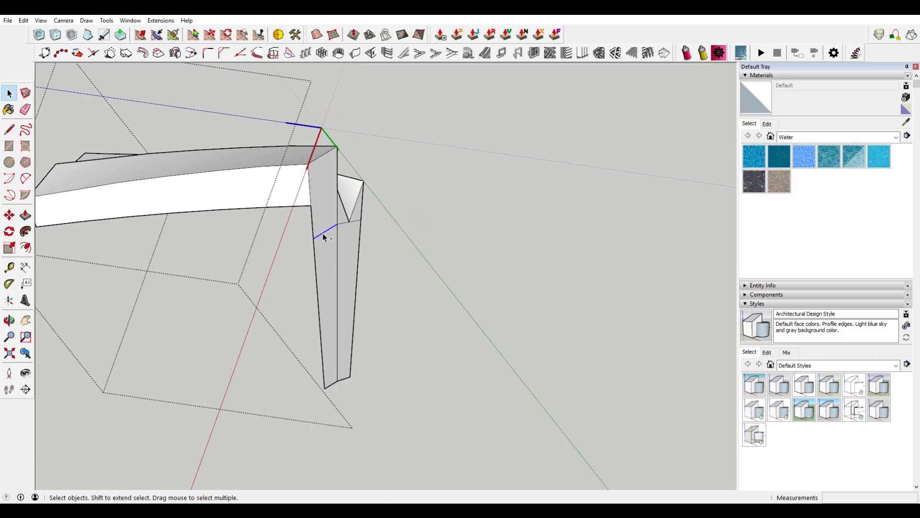
- Divide the sidewall's center edge below the cross line into 5 segments
scroll(324, 233, up, 2)
mouse_move(343, 246)
middle_down()
mouse_move(313, 246)
mouse_move(336, 242)
middle_up()
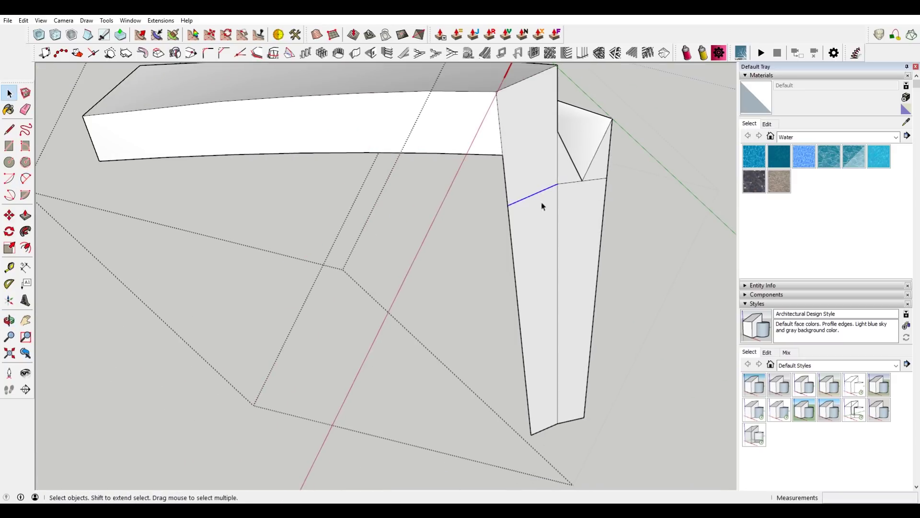
click(573, 179)
ctrl+click(594, 181)
click(556, 208)
right_click(557, 208)
click(600, 271)
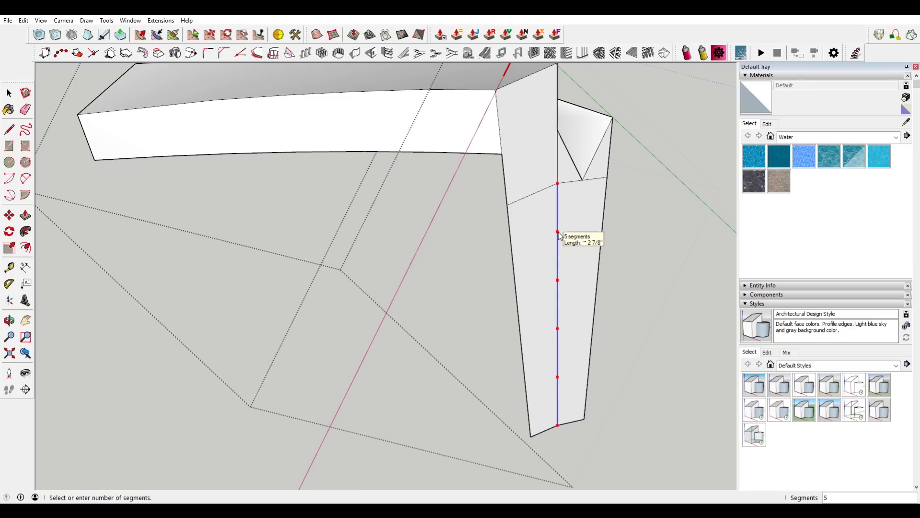
click(559, 233)
- Copy the notch-side cross line to the first division point on the center edge and array it 5 times down the sidewall
click(568, 184)
key(m)
key(ctrl)
click(557, 183)
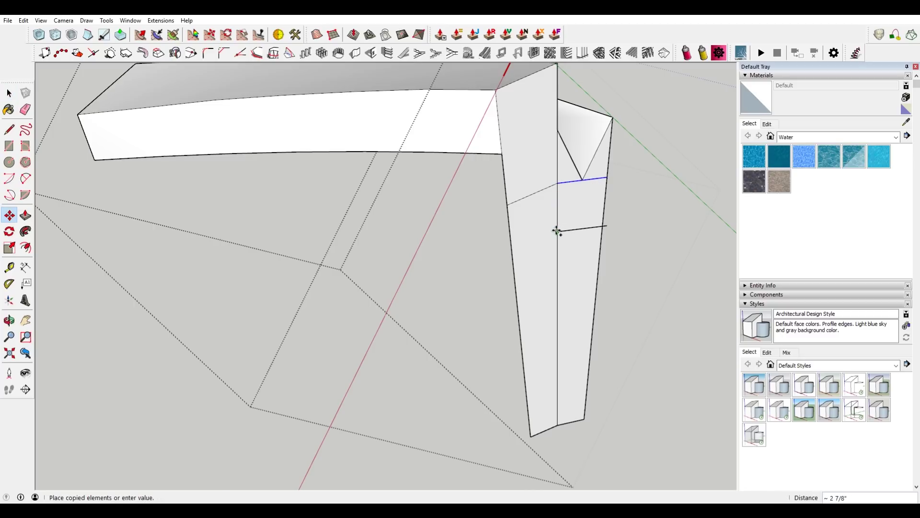
click(557, 231)
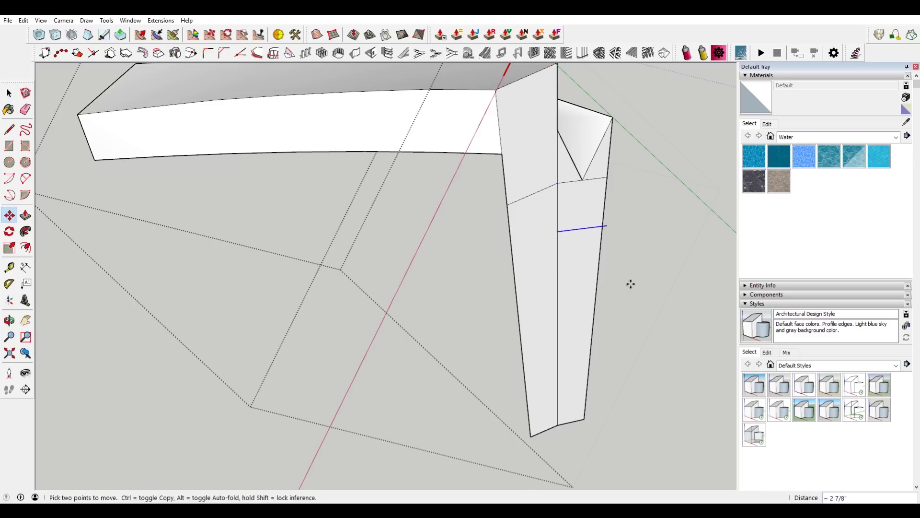
text(*5)
key(Return)
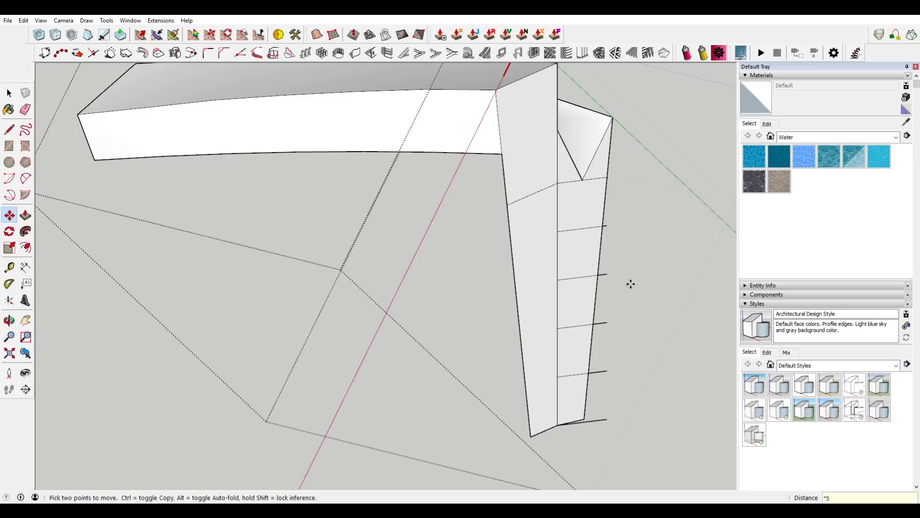
- Delete the excess piece of the lowest copied line, and undo the array of cross lines
key(space)
click(580, 422)
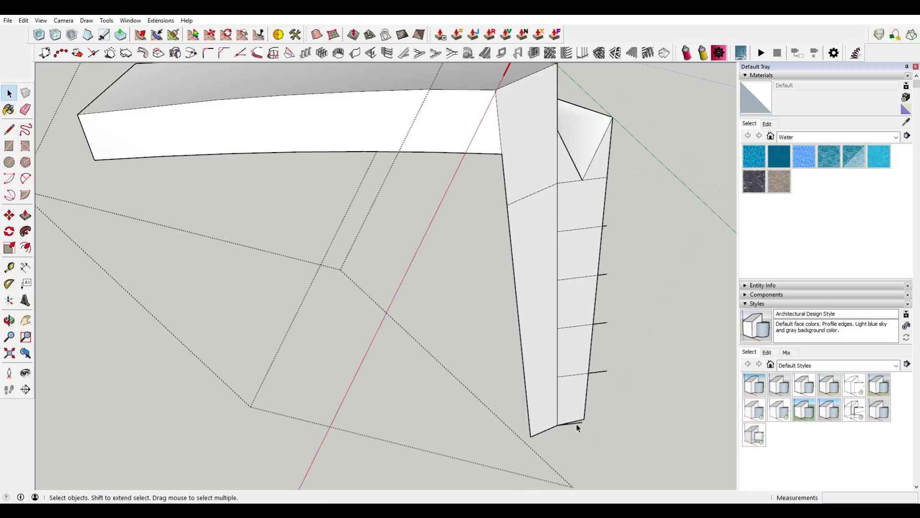
key(Delete)
click(603, 208)
key(ctrl+z)
key(ctrl+z)
- Divide the sidewall's center edge and its notch-side outer edge below the cross line into 5 segments each
click(557, 224)
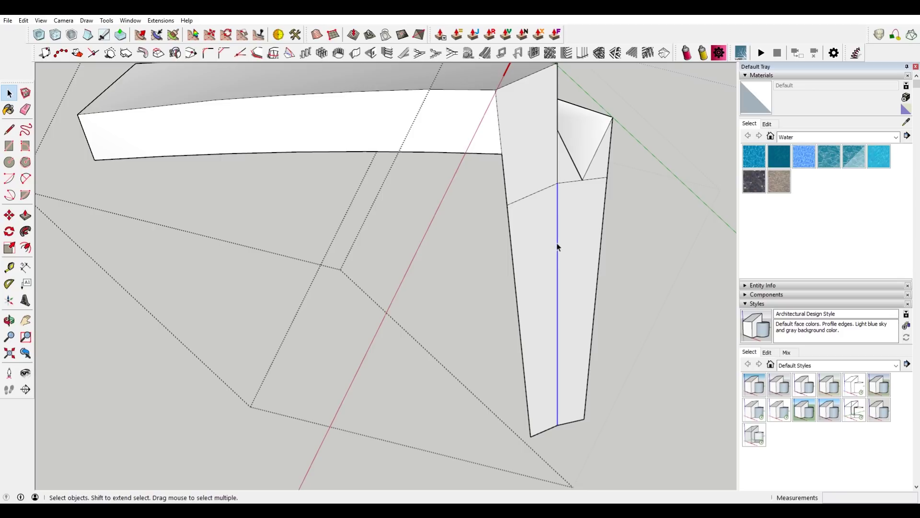
right_click(556, 243)
click(611, 307)
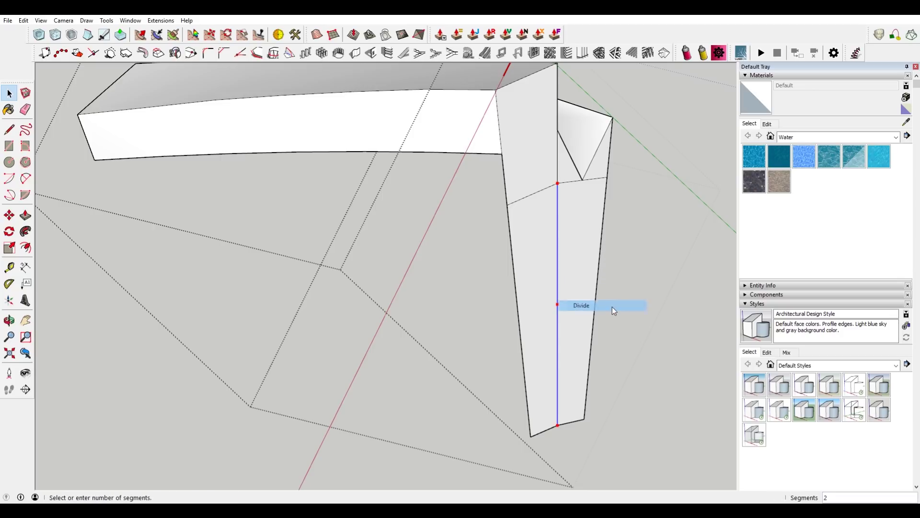
scroll(611, 307, down, 1)
text(20)
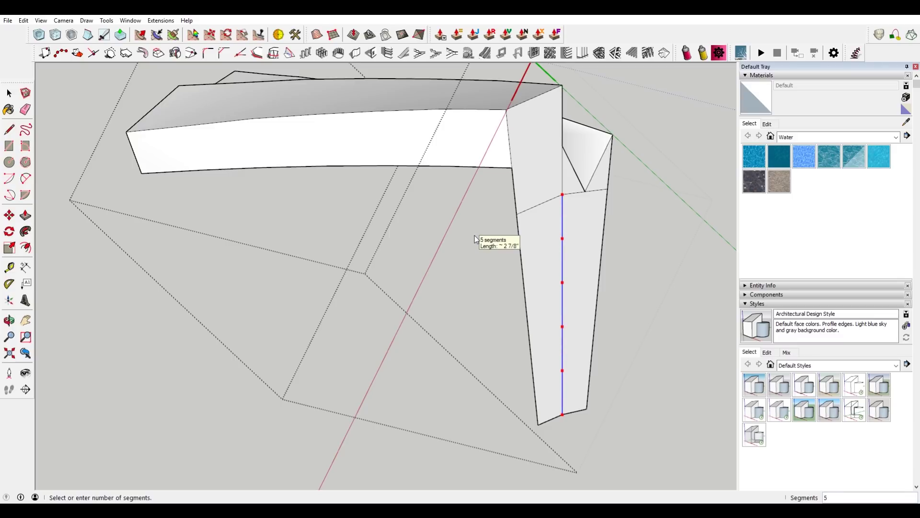
click(477, 240)
right_click(606, 217)
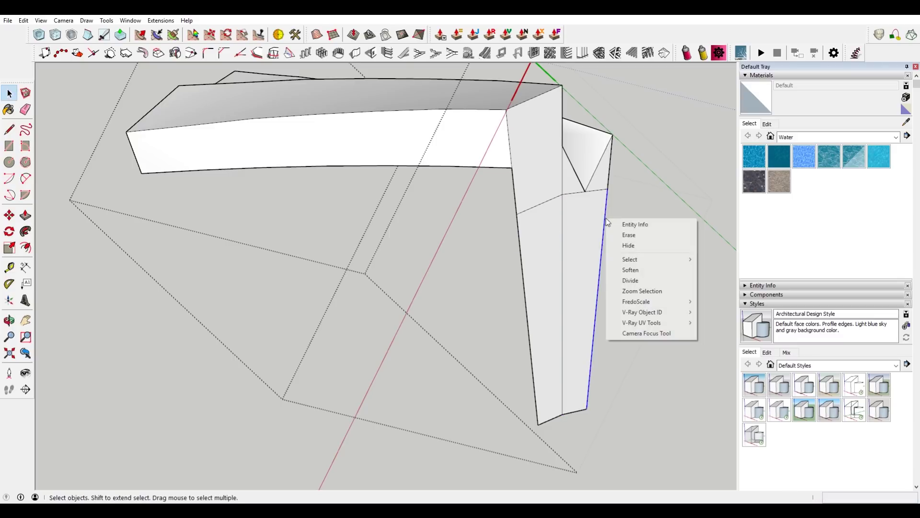
click(641, 281)
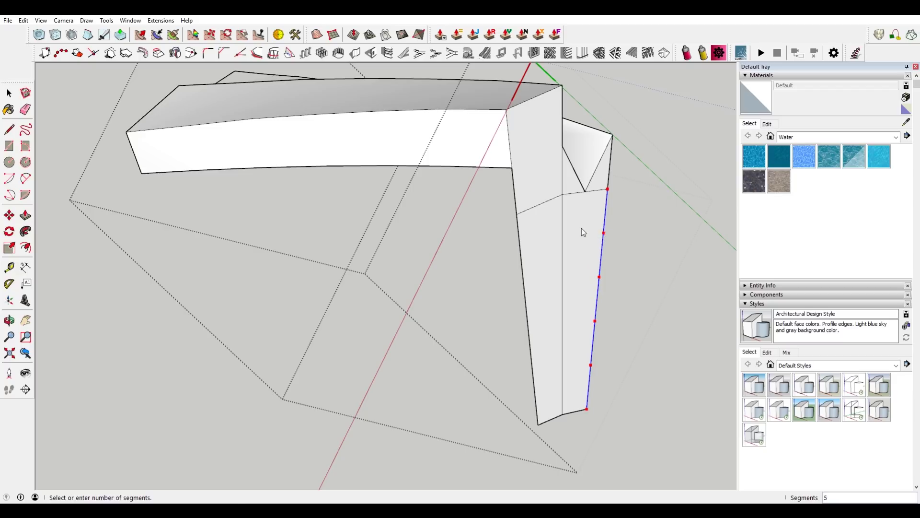
click(582, 228)
- Draw a cross line from the first division point on the notch-side outer edge to the sidewall's center edge
key(l)
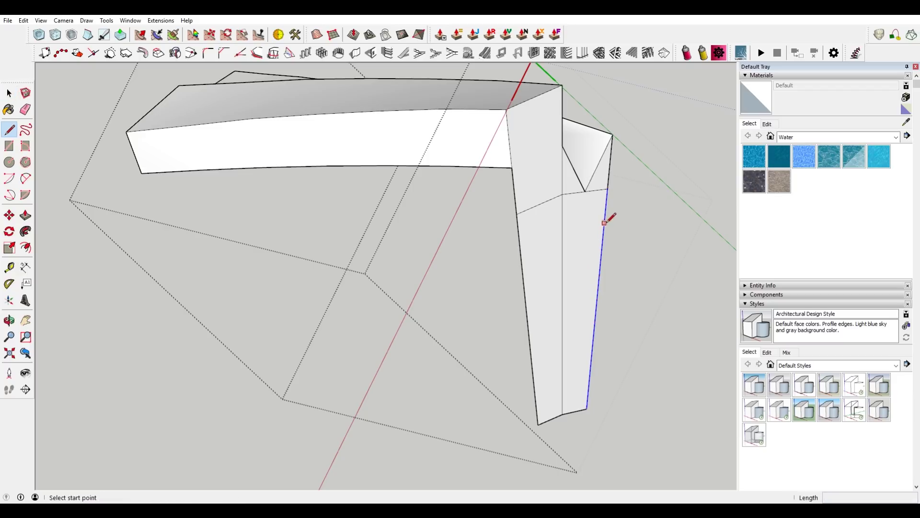
click(604, 233)
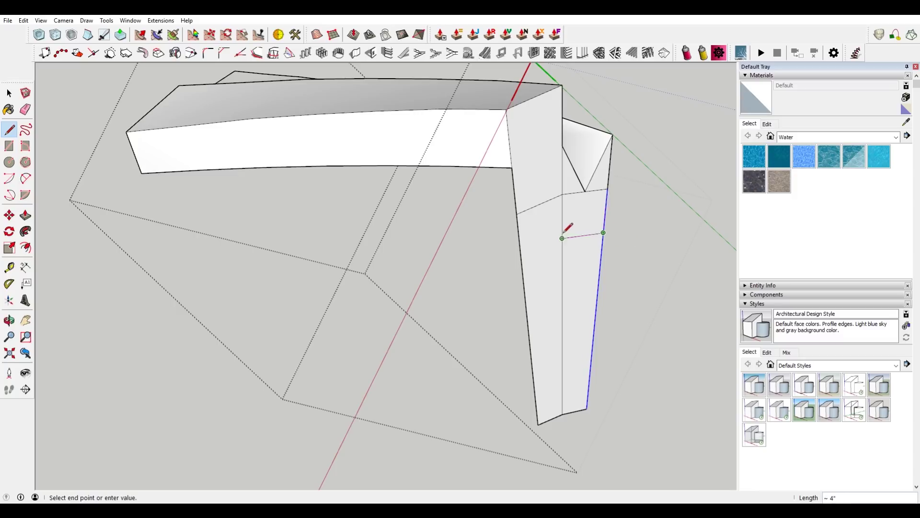
click(563, 238)
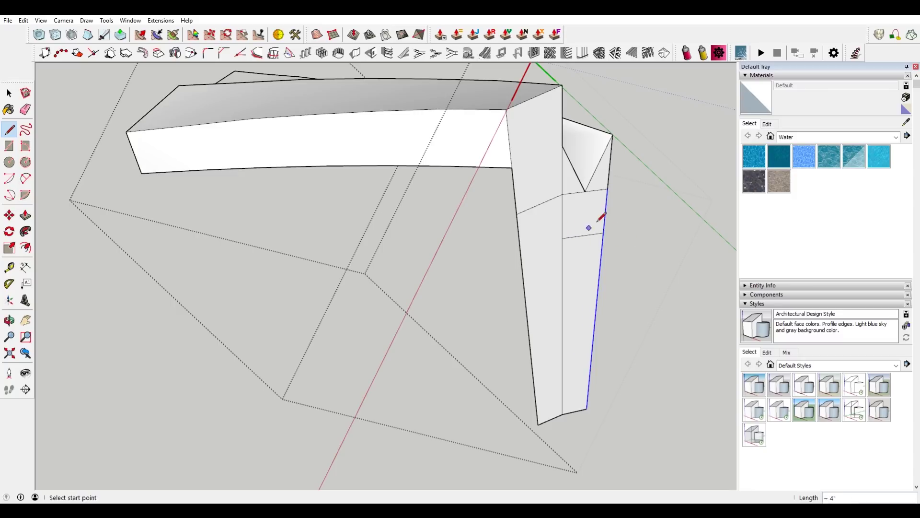
- Try to copy the center-side piece of the cross line at the notch tip down to the first division point
key(space)
click(603, 197)
click(603, 191)
click(575, 194)
key(m)
key(ctrl)
click(563, 194)
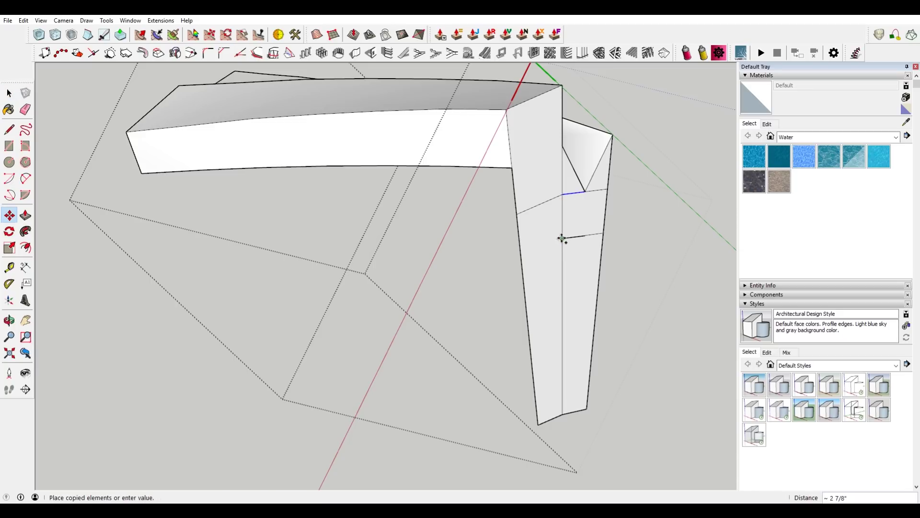
scroll(562, 238, up, 4)
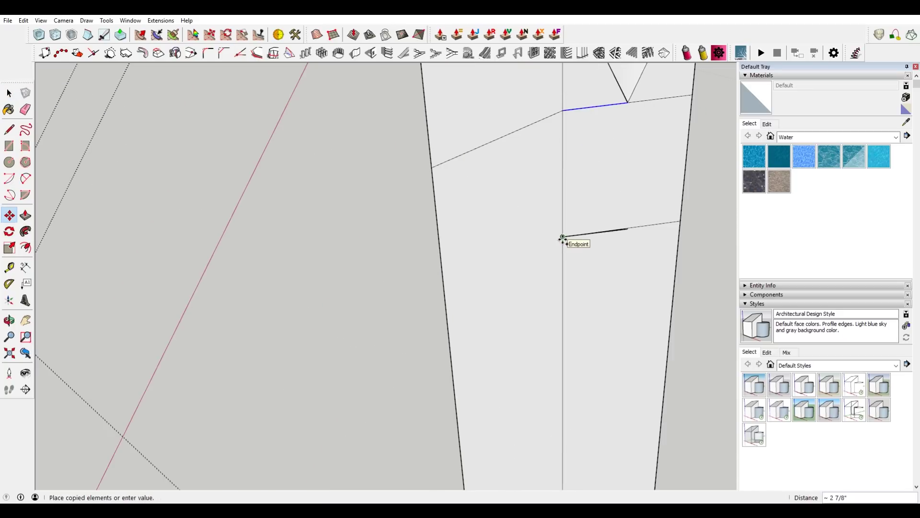
scroll(563, 238, down, 3)
click(563, 238)
- Draw the three remaining cross lines between the center edge and the division points on the notch-side outer edge
key(l)
click(563, 315)
click(628, 304)
scroll(628, 306, down, 4)
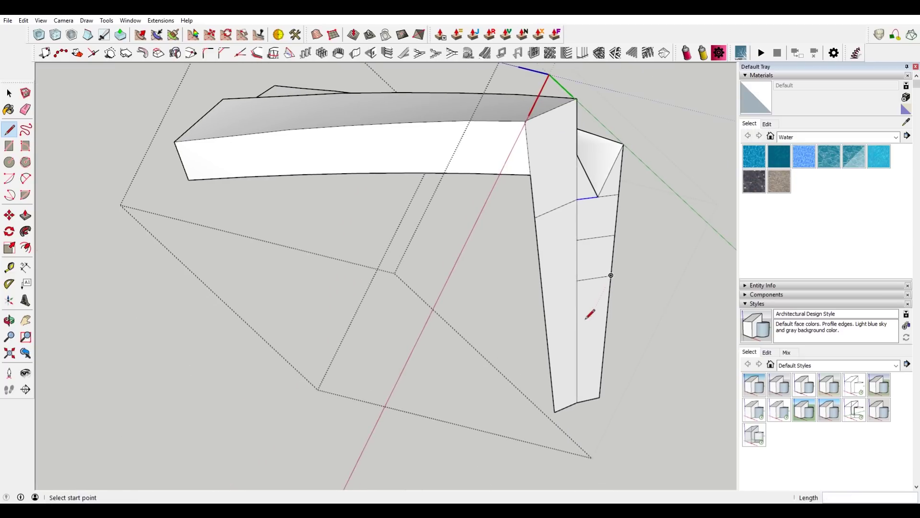
click(577, 321)
click(608, 316)
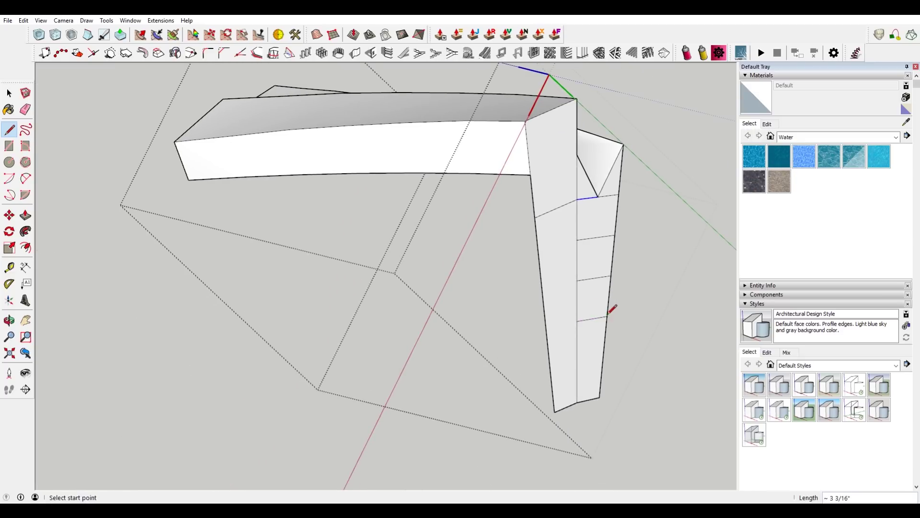
click(578, 360)
click(605, 357)
- Divide the sidewall's outer edge opposite the notch, below its cross line, into 5 segments
key(space)
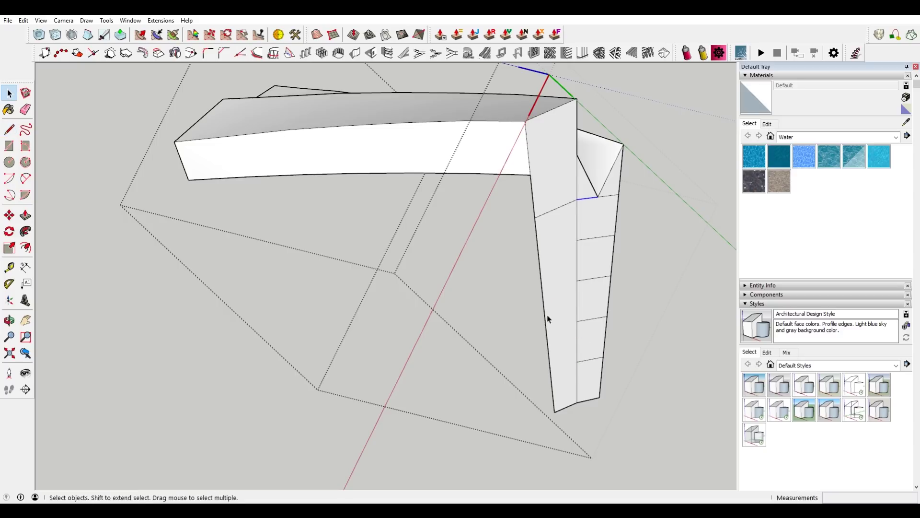
click(545, 318)
right_click(544, 317)
click(583, 380)
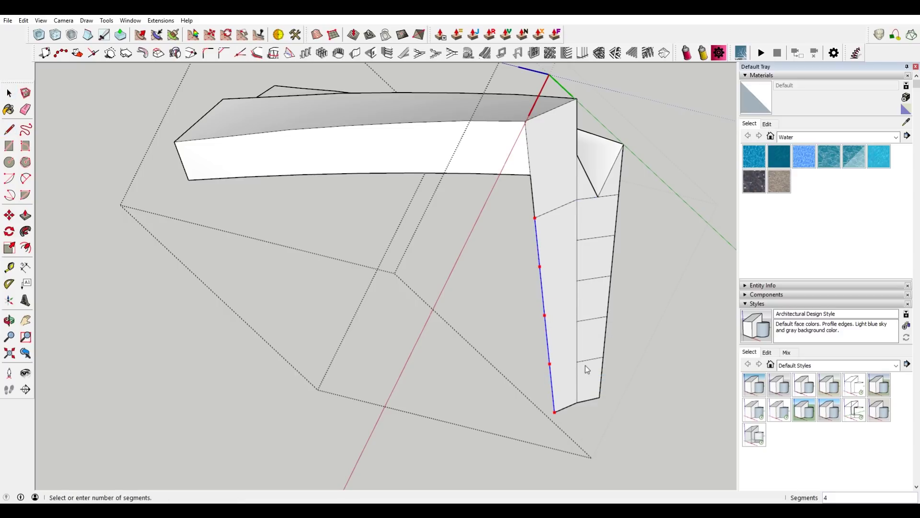
click(595, 365)
- Draw four lines continuing the notch-side cross lines from the center edge to the division points on the opposite outer edge
key(l)
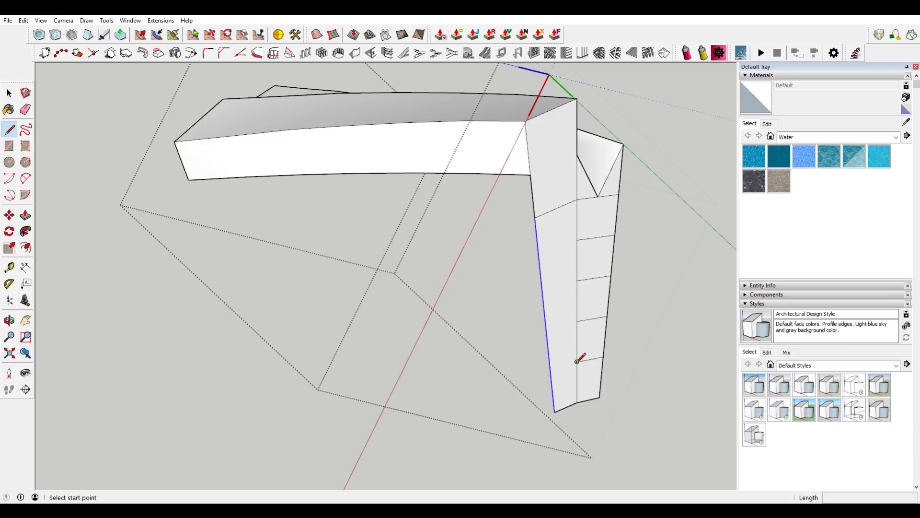
click(577, 361)
click(550, 373)
click(577, 320)
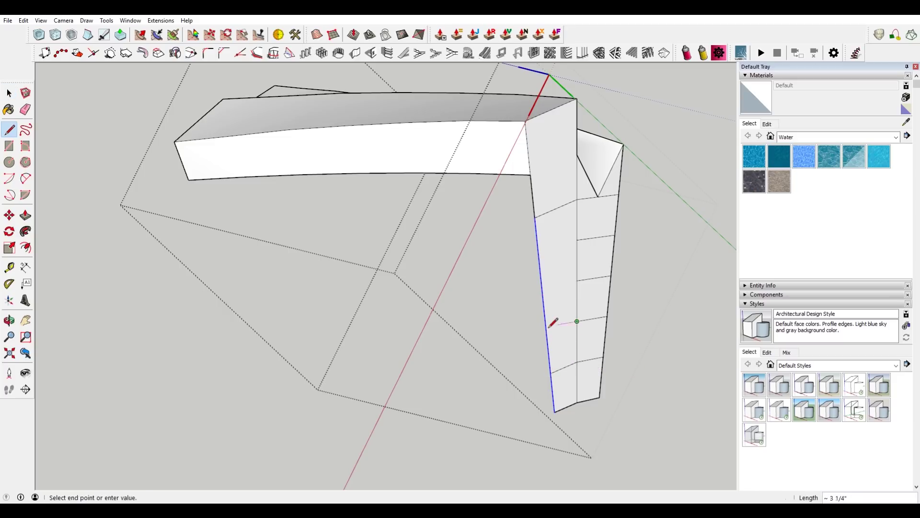
click(546, 334)
click(577, 280)
click(543, 295)
click(578, 239)
click(538, 256)
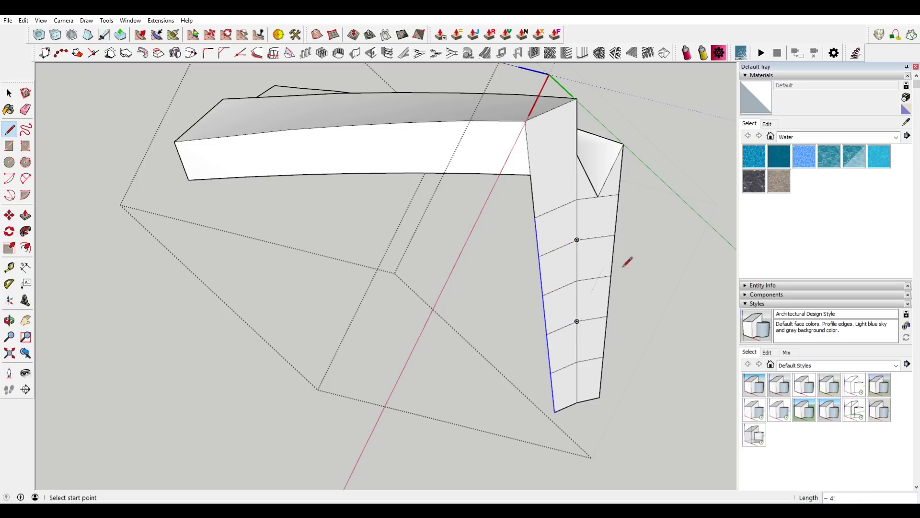
- Draw a line across the upper sidewall from the tread bar's lower corner to the notch's corner on the center edge
scroll(655, 291, down, 1)
shift+middle_drag(654, 291, 490, 268)
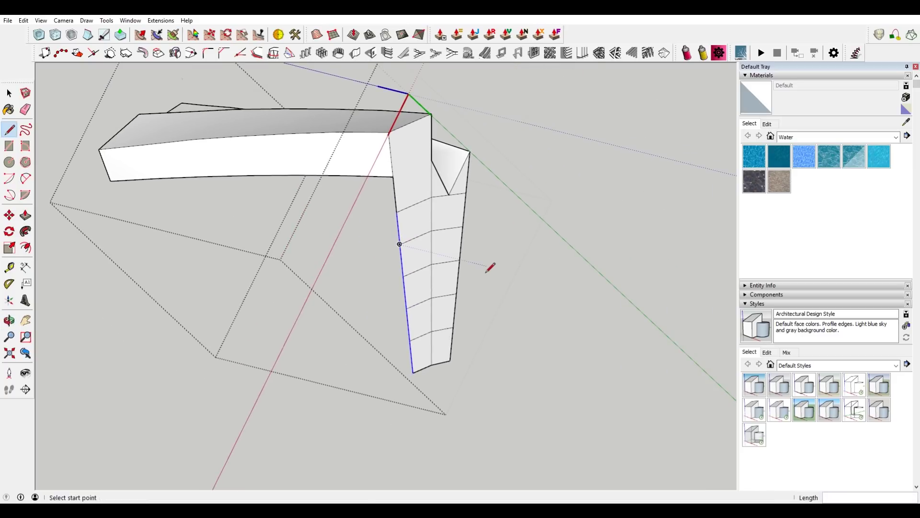
scroll(438, 169, up, 2)
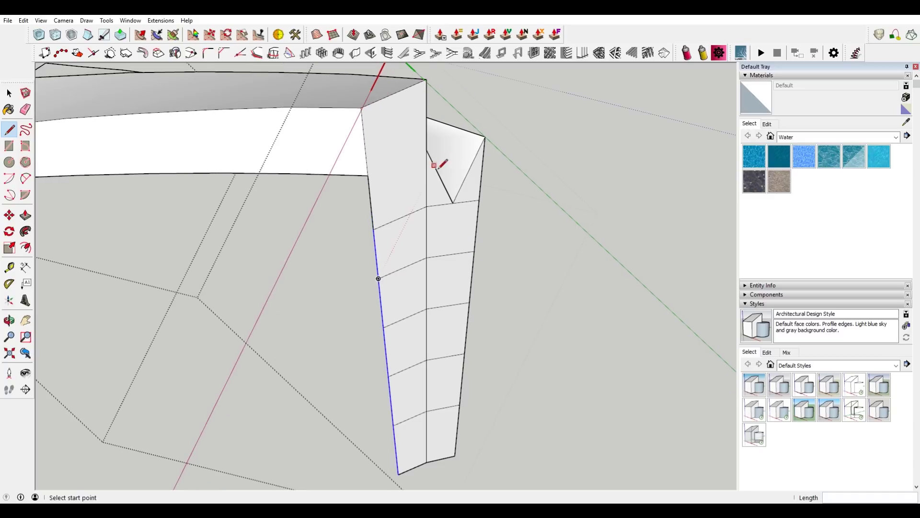
click(369, 175)
click(428, 150)
middle_drag(483, 189, 354, 203)
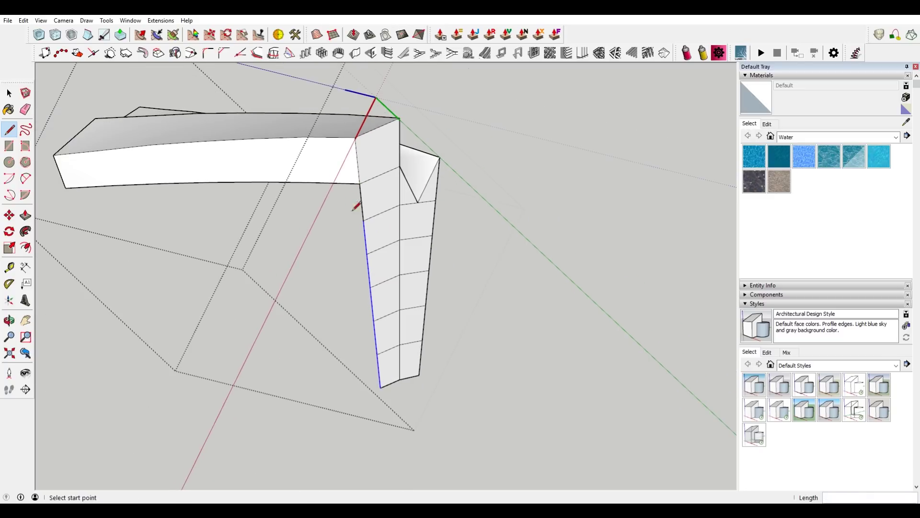
middle_drag(445, 149, 389, 159)
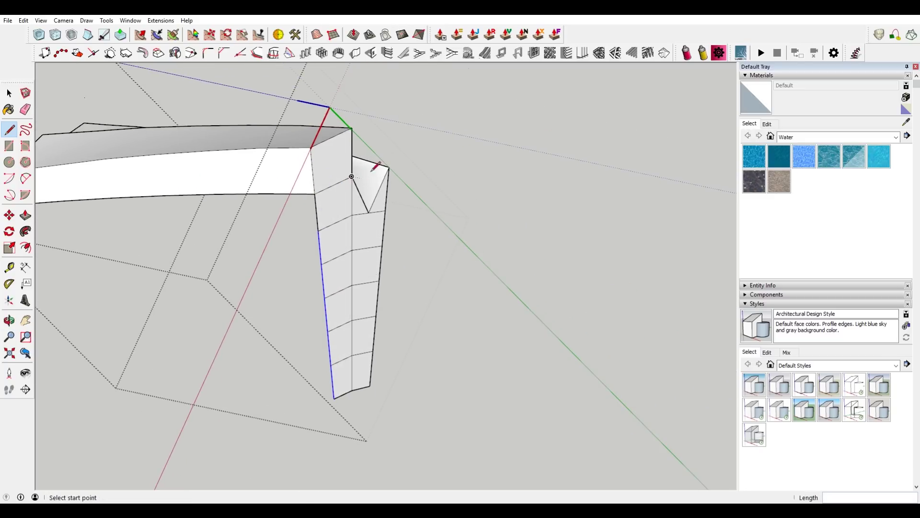
- Select the short top edge where the tread meets the sidewall, and turn on the display of hidden geometry
key(space)
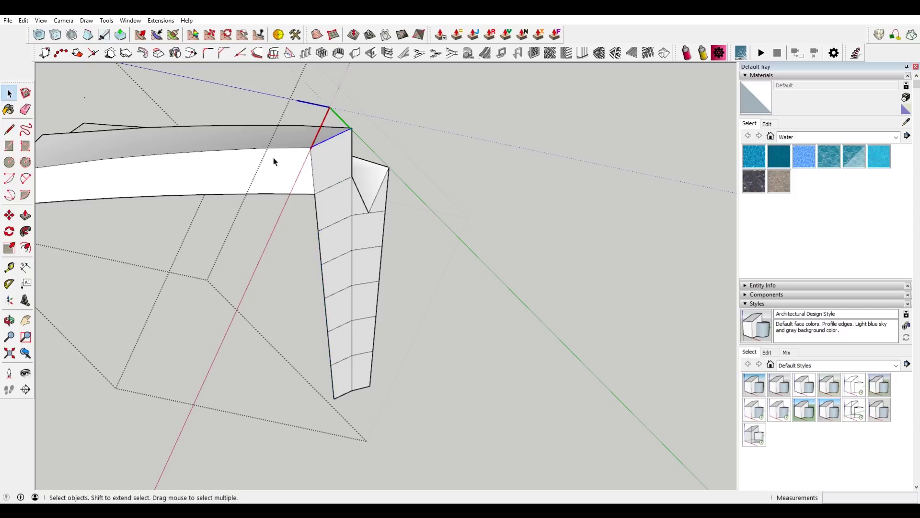
scroll(261, 162, up, 3)
shift+middle_drag(252, 168, 396, 243)
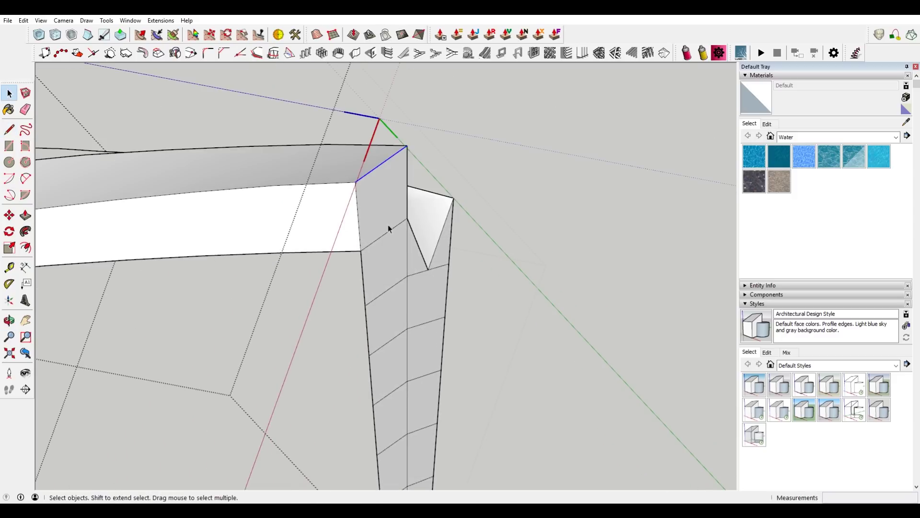
click(40, 20)
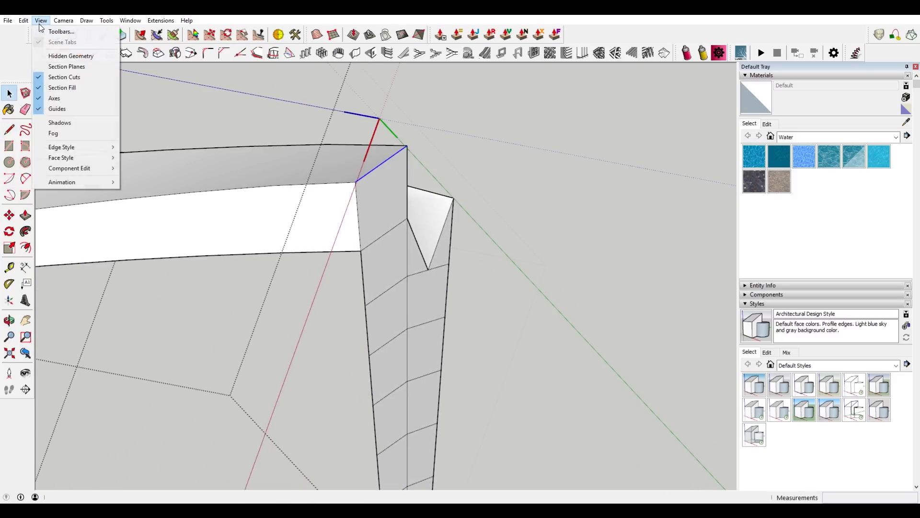
click(71, 56)
- Draw a line across the tread's top face, slightly inward from and parallel to its selected end edge
key(l)
mouse_move(330, 162)
middle_down()
mouse_move(401, 236)
mouse_move(407, 200)
middle_up()
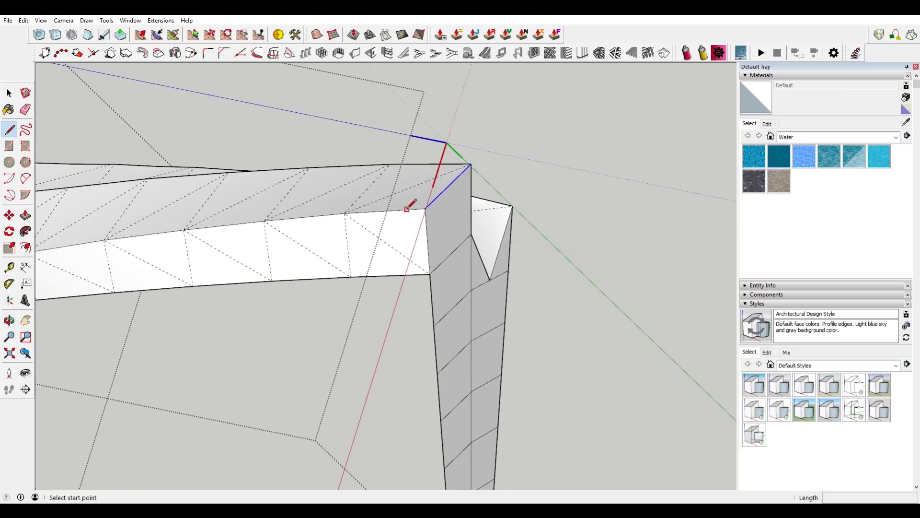
click(407, 209)
middle_drag(451, 152, 453, 276)
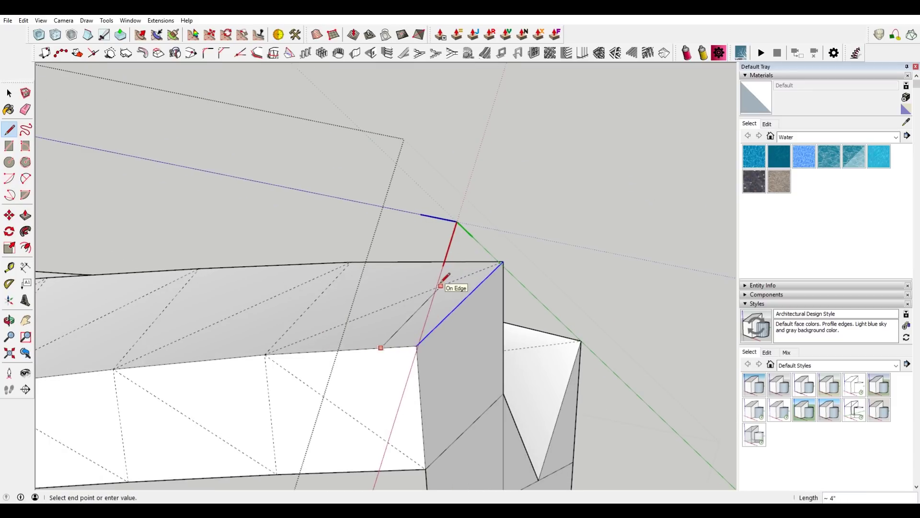
click(447, 283)
- Move the selected top end edge about 1" inward onto the parallel line to slope the tread's end
middle_drag(484, 235, 425, 298)
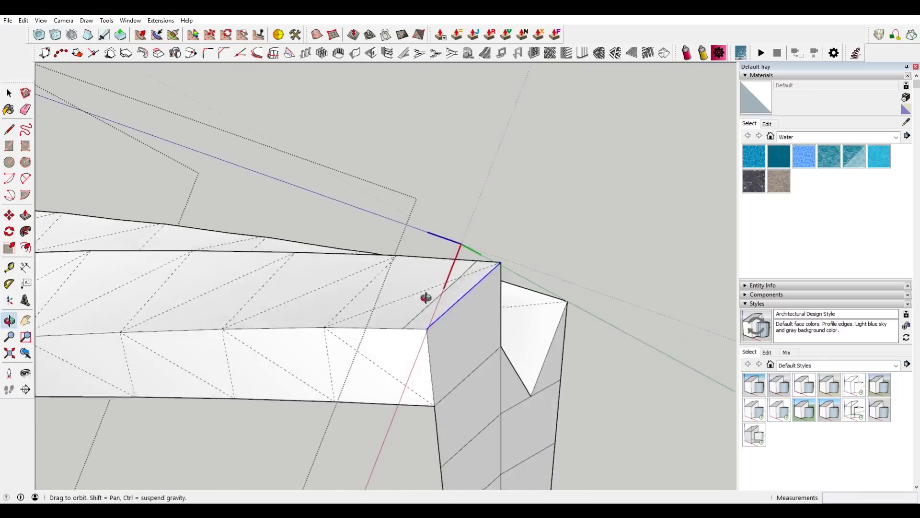
key(m)
click(429, 330)
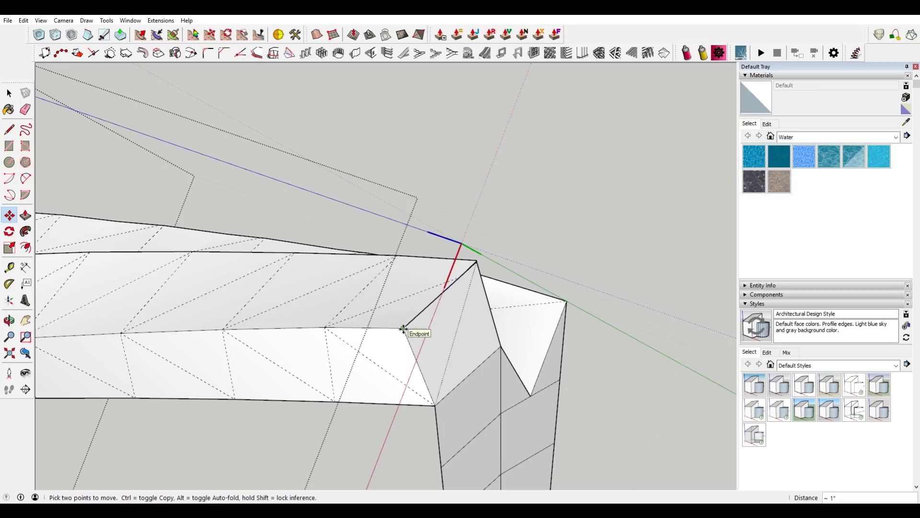
click(402, 328)
- Select all pieces of the sidewall cross line that passes through the notch's lower tip
middle_drag(487, 349, 458, 322)
key(space)
click(455, 320)
click(456, 317)
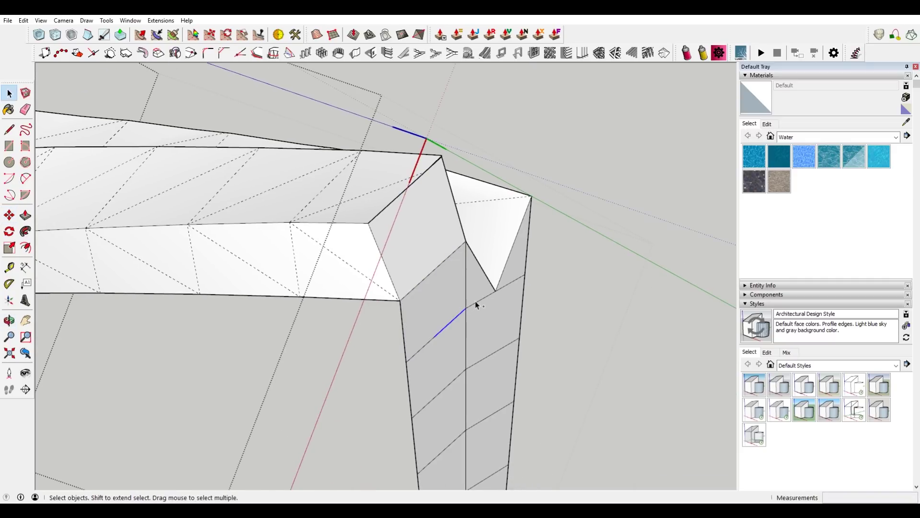
click(425, 342)
click(422, 348)
scroll(412, 361, down, 3)
middle_drag(412, 361, 455, 252)
- Try to move the selected cross line away from the sidewall, starting from its point on the center edge
key(m)
middle_drag(380, 187, 485, 302)
scroll(402, 208, up, 3)
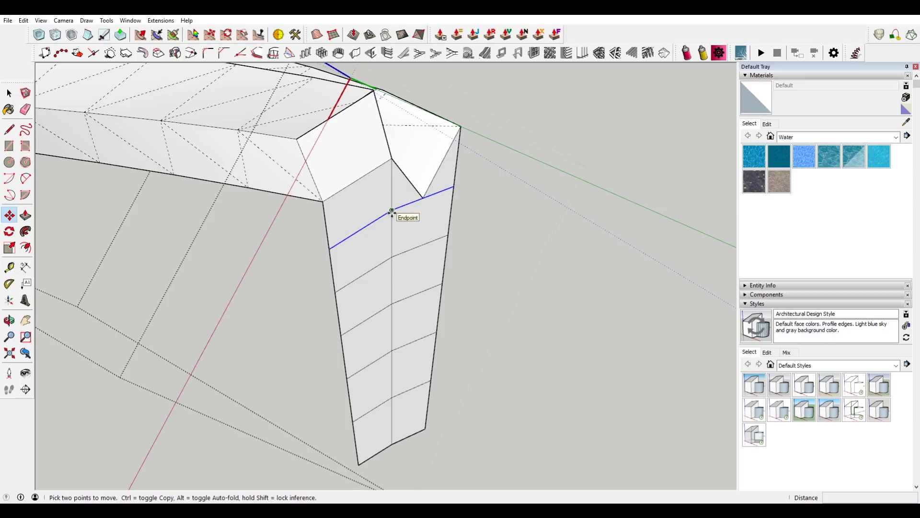
click(392, 211)
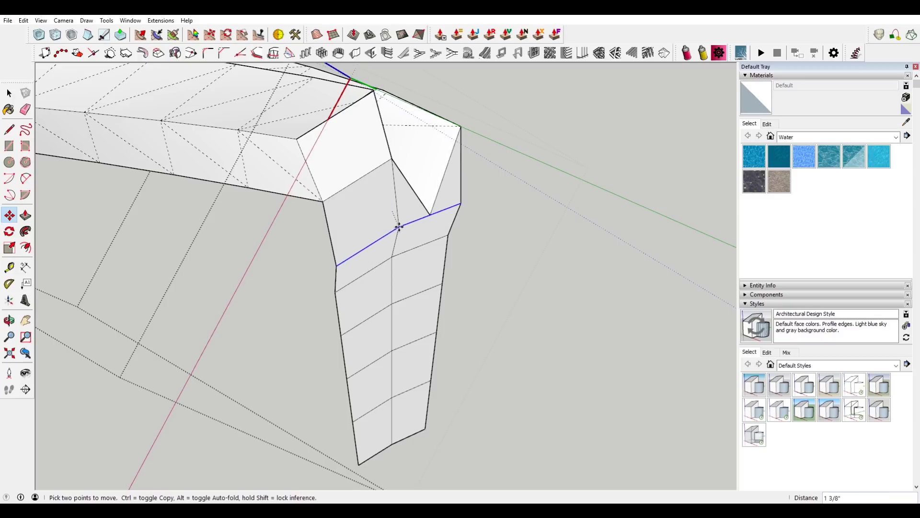
key(Escape)
- Draw a straight line joining both outer ends of the cross line directly below the selected one
key(l)
click(447, 235)
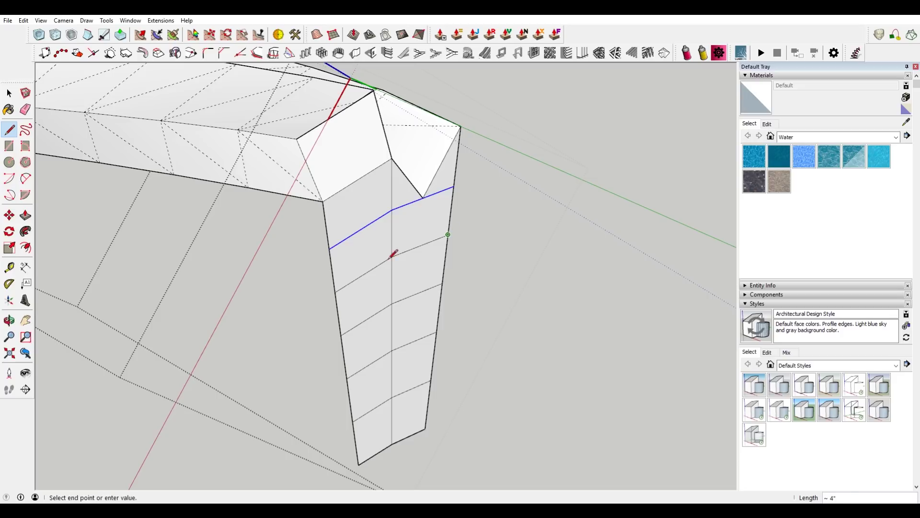
click(336, 291)
- Draw a reference line outward from the center-edge point of the cross line below the selected one
scroll(392, 257, up, 4)
click(393, 257)
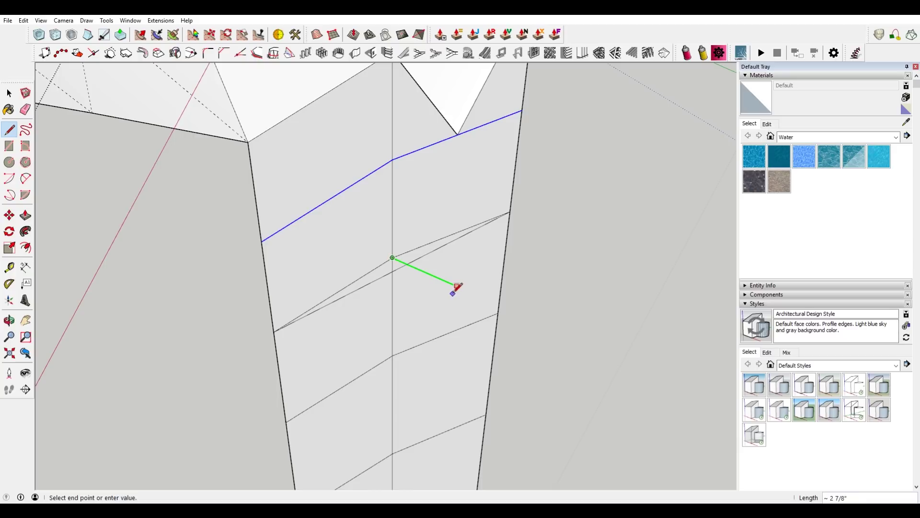
middle_drag(444, 300, 607, 430)
middle_drag(620, 335, 491, 328)
scroll(463, 311, up, 6)
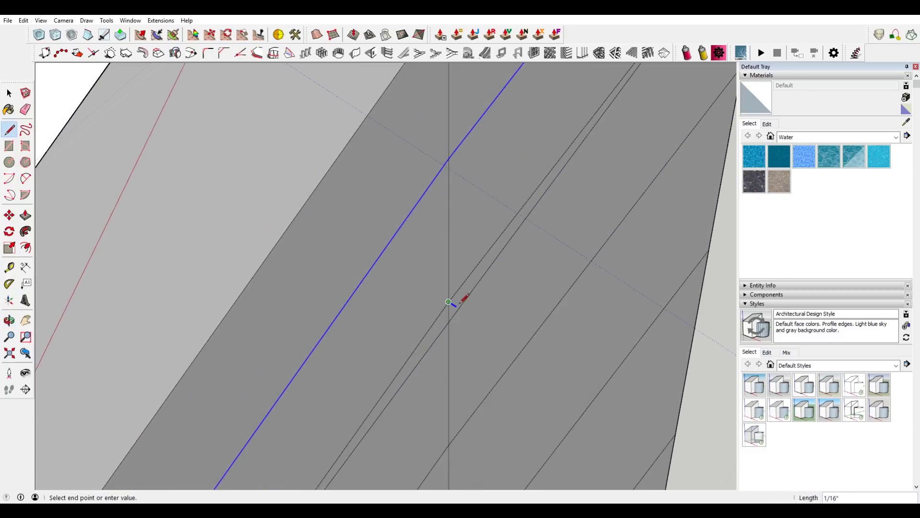
scroll(484, 276, up, 3)
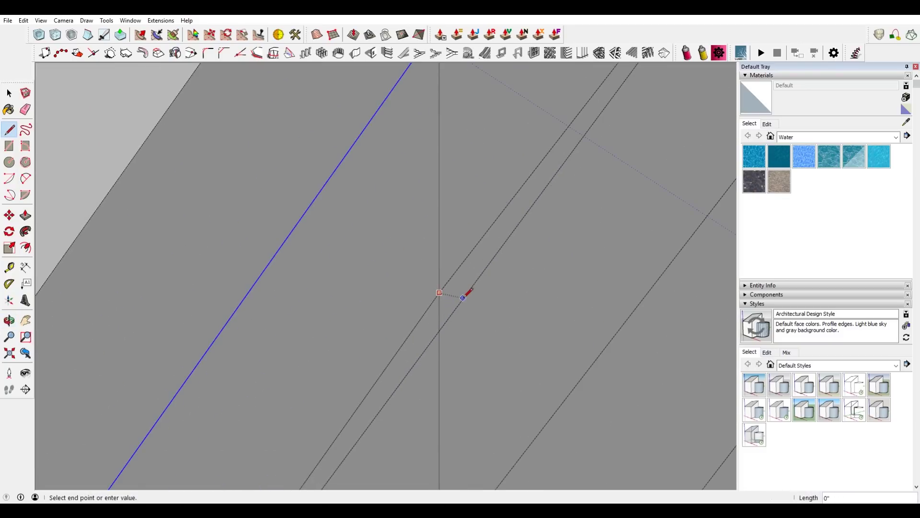
scroll(460, 294, down, 5)
middle_drag(631, 333, 489, 164)
scroll(520, 335, up, 5)
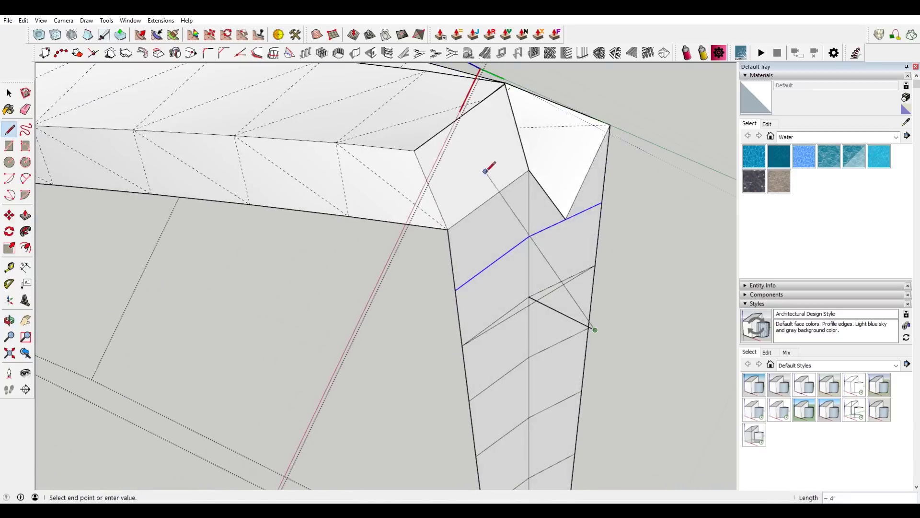
key(space)
- Move the selected cross line .125 outward from the sidewall along the blue axis
key(m)
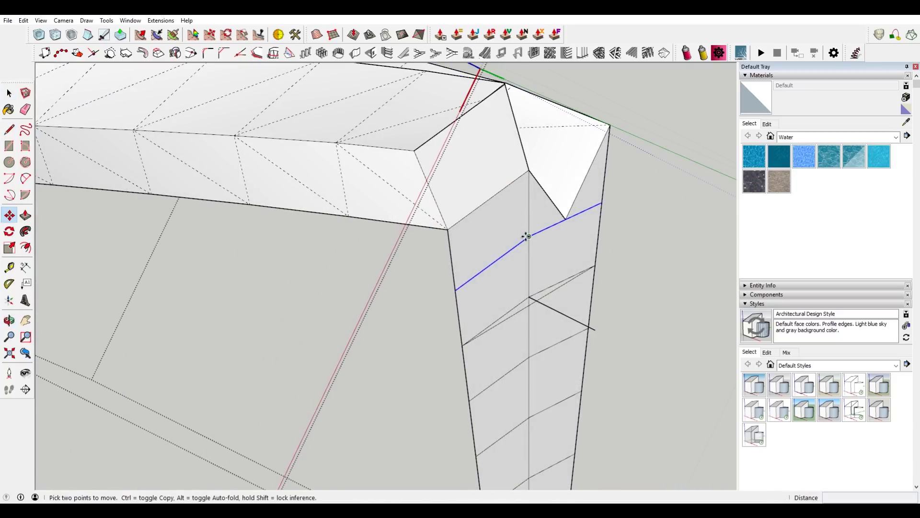
click(530, 237)
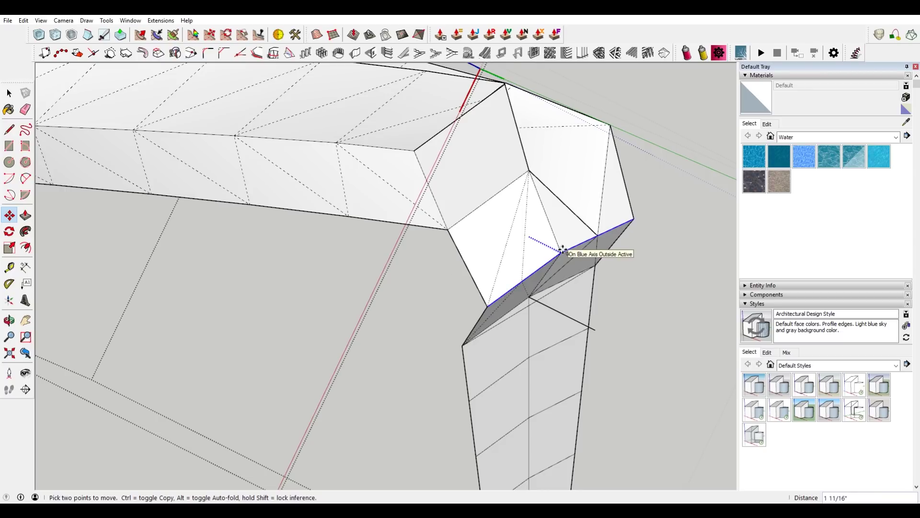
key(Return)
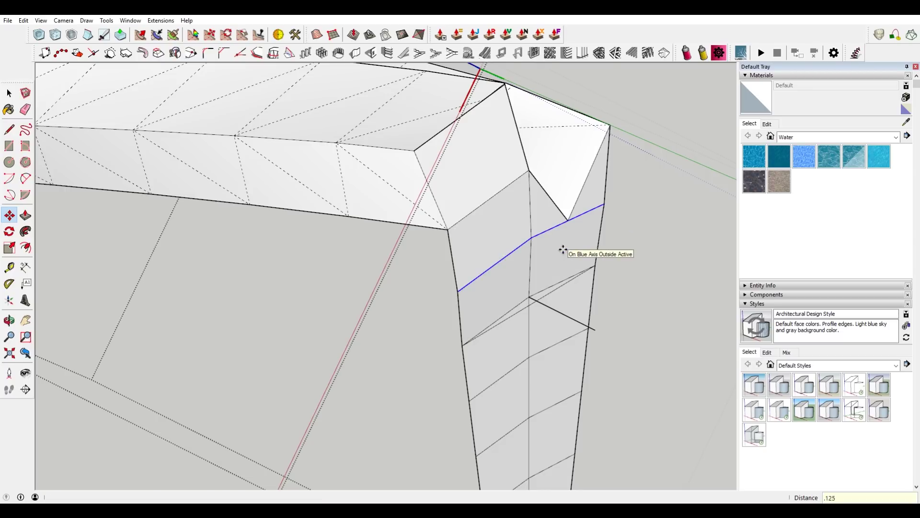
middle_drag(492, 257, 627, 276)
scroll(493, 180, up, 3)
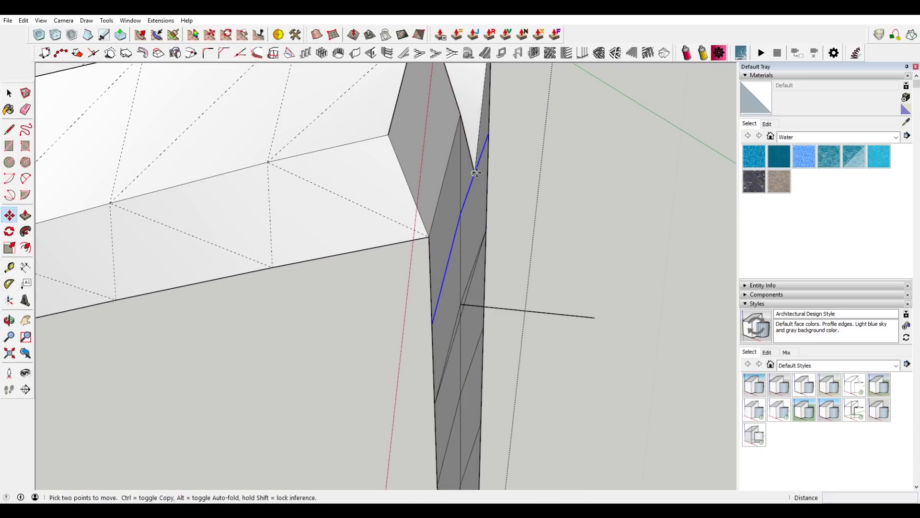
- Move the selected cross line .5" outward from the sidewall along the blue axis
click(476, 173)
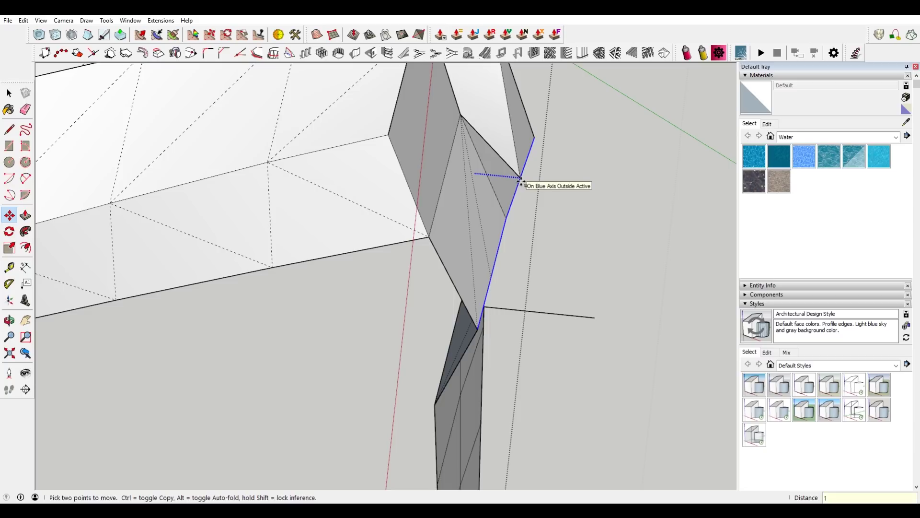
key(Return)
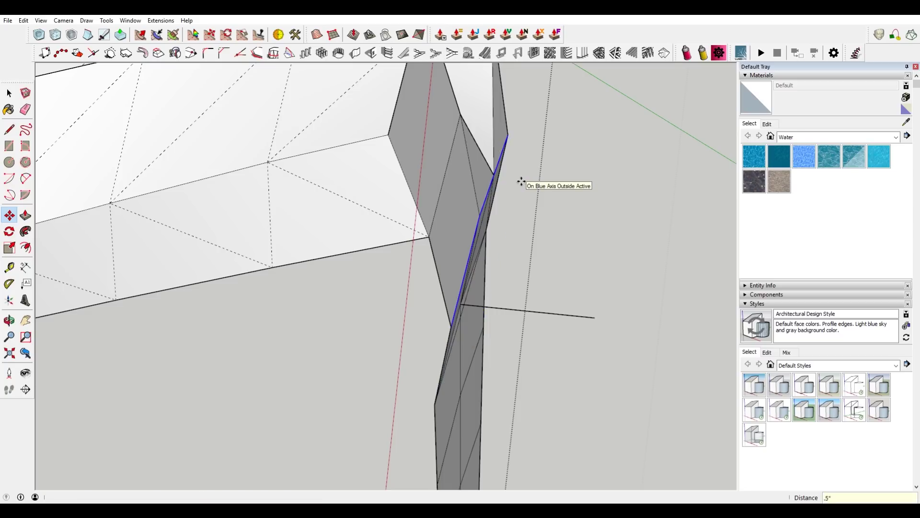
scroll(511, 275, down, 3)
middle_drag(512, 275, 491, 255)
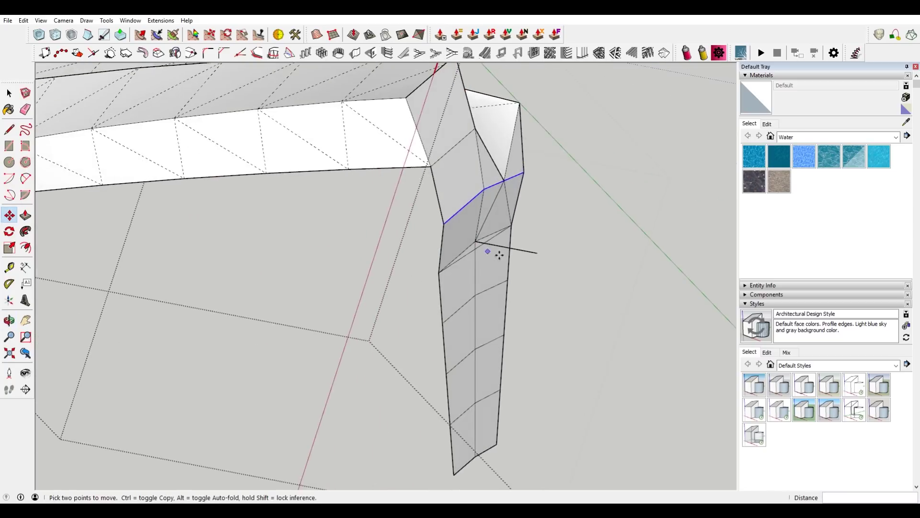
- Remove the reference line at the center edge and move the next lower cross line outward along the blue axis
scroll(469, 240, up, 3)
key(space)
click(451, 255)
key(ctrl+z)
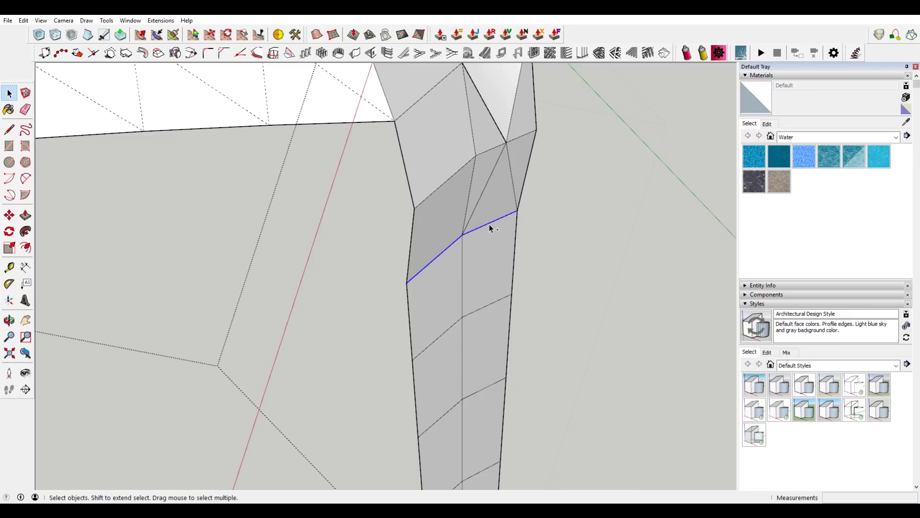
key(m)
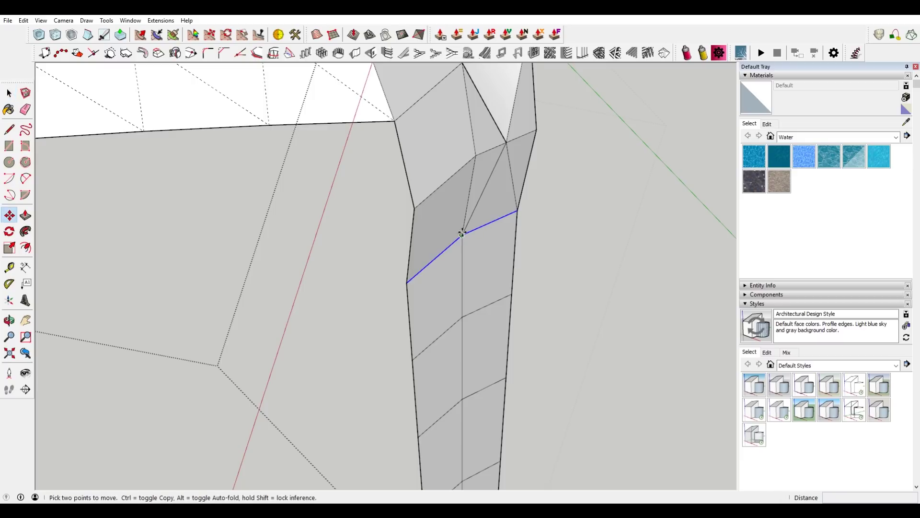
click(463, 234)
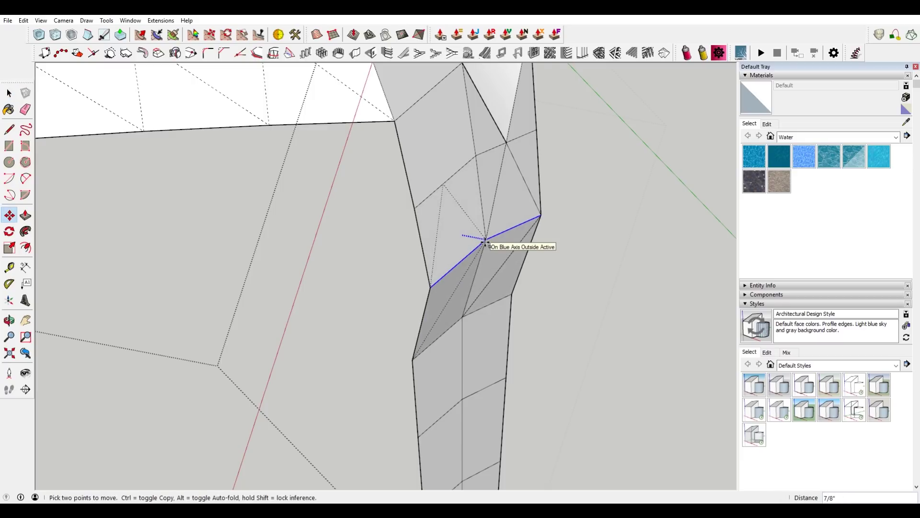
click(485, 241)
- Move the following cross line down the sidewall 1.5" outward along the blue axis
key(space)
middle_drag(447, 333, 467, 321)
scroll(468, 324, down, 2)
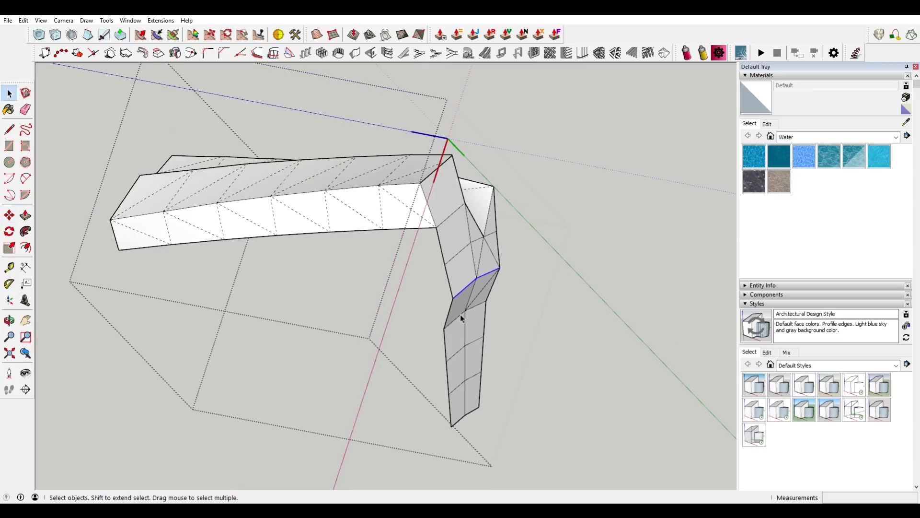
click(480, 307)
key(m)
click(466, 311)
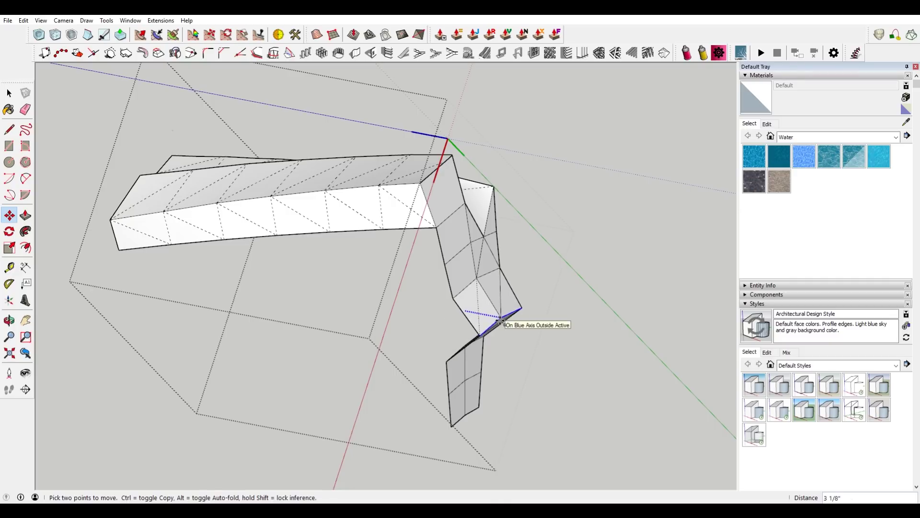
click(501, 320)
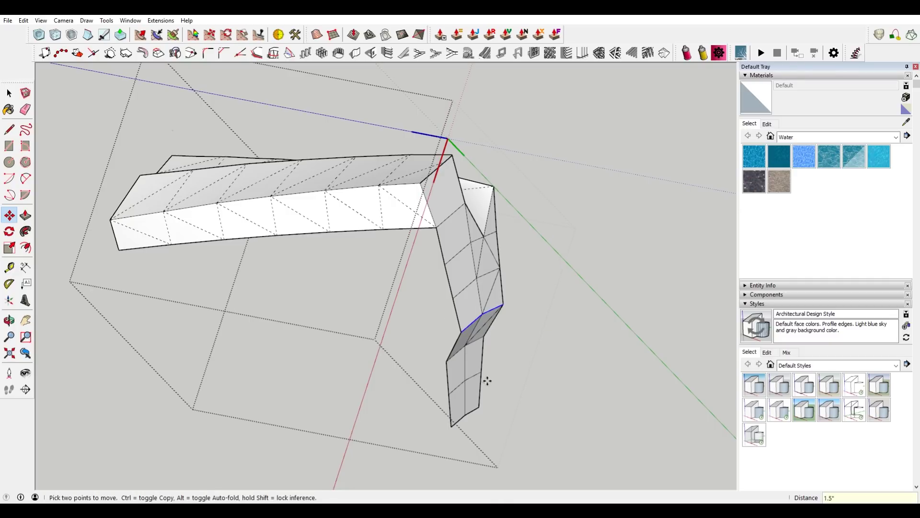
- Move the second-to-last cross line above the sidewall's inner end 1" outward along the blue axis
scroll(486, 371, up, 3)
key(space)
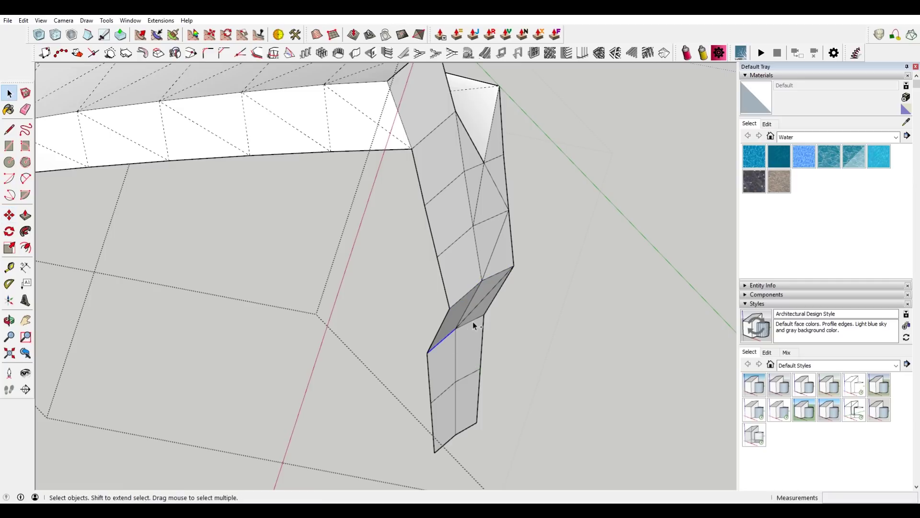
key(m)
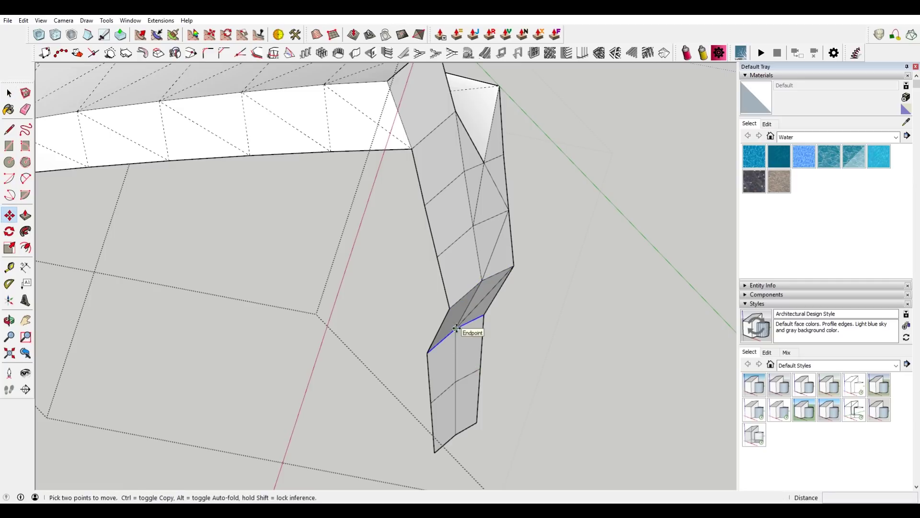
click(458, 329)
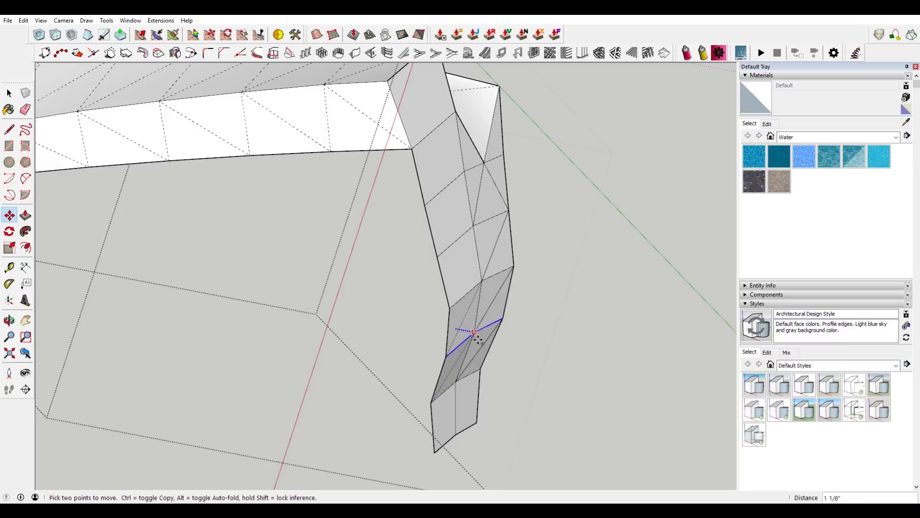
text(1)
key(Return)
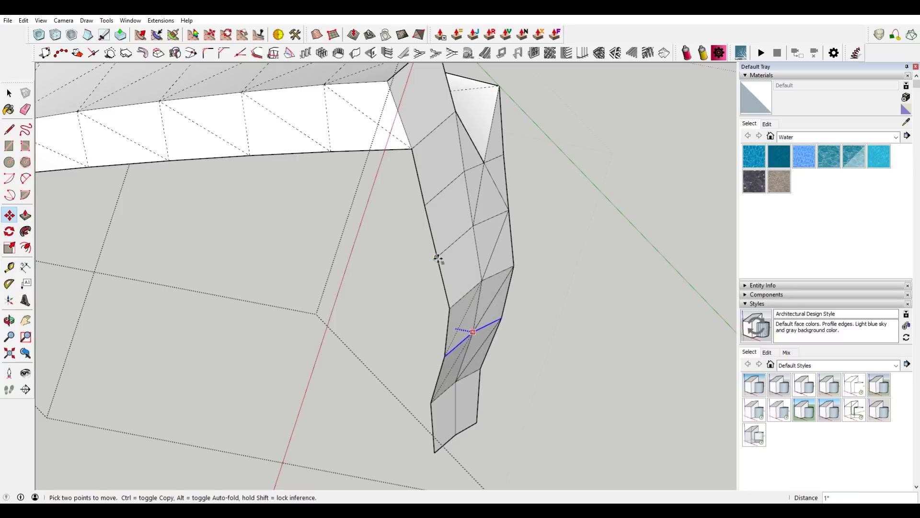
- Move the last cross line above the sidewall's inner end outward along the blue axis
key(space)
click(444, 391)
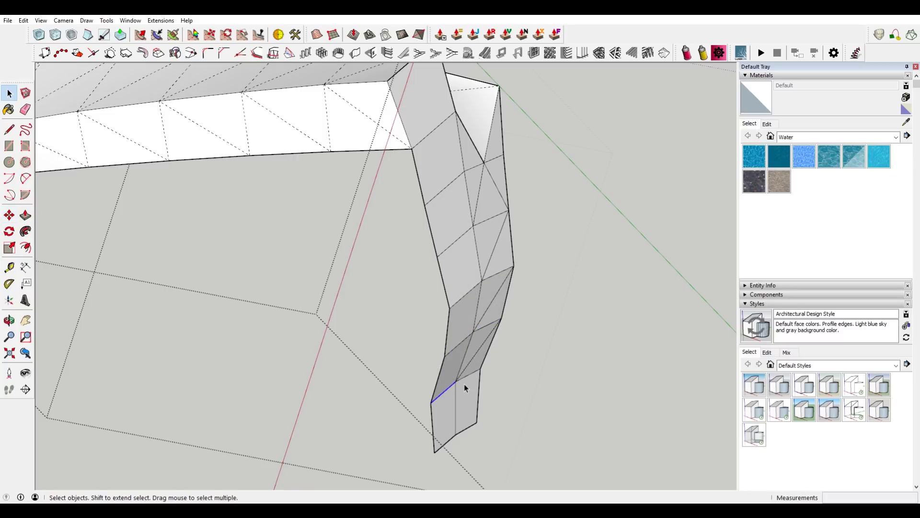
key(m)
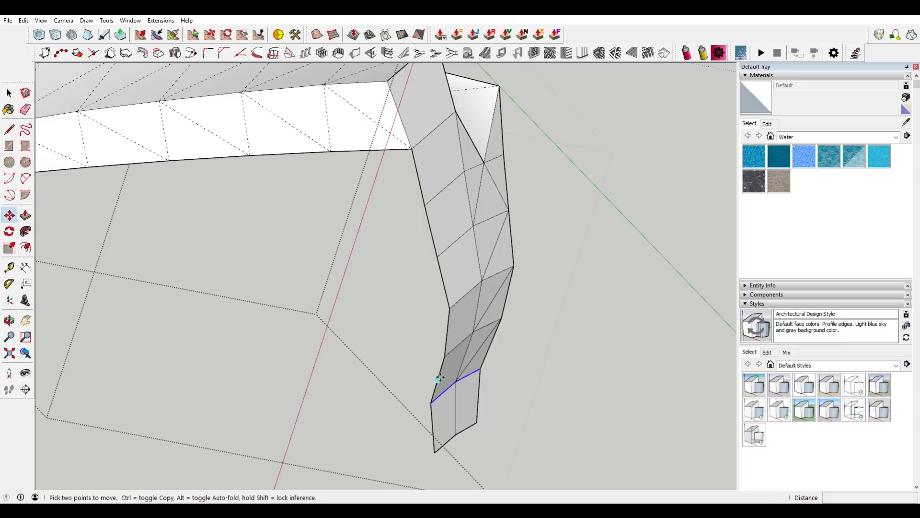
click(459, 383)
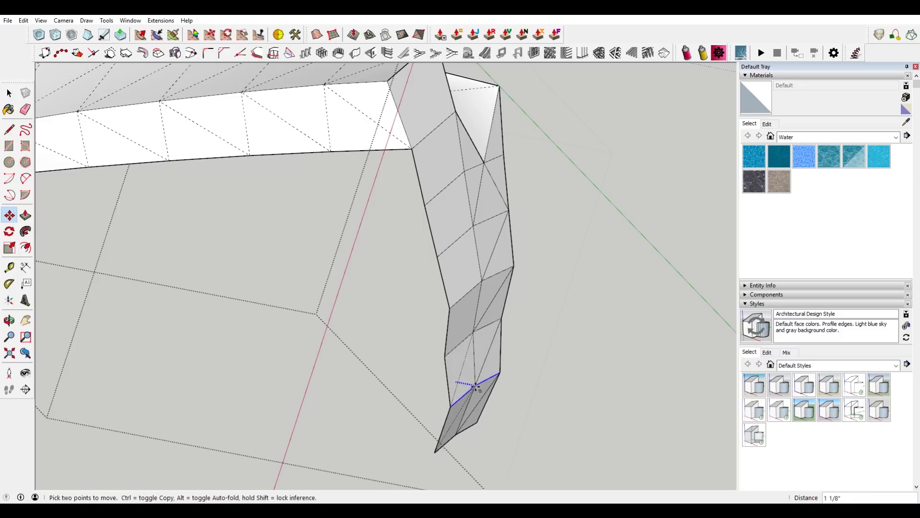
click(463, 335)
- Reselect the second-to-last cross line and move it farther outward along the blue axis
key(space)
click(468, 336)
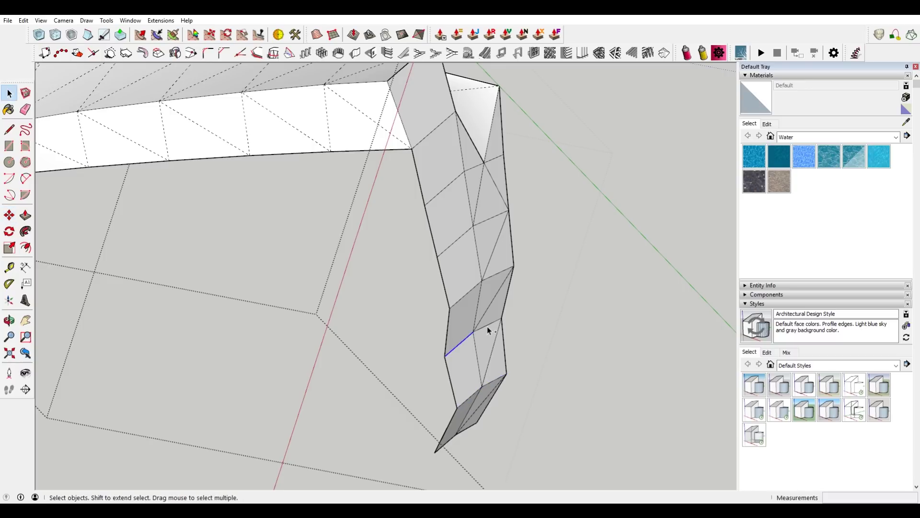
key(m)
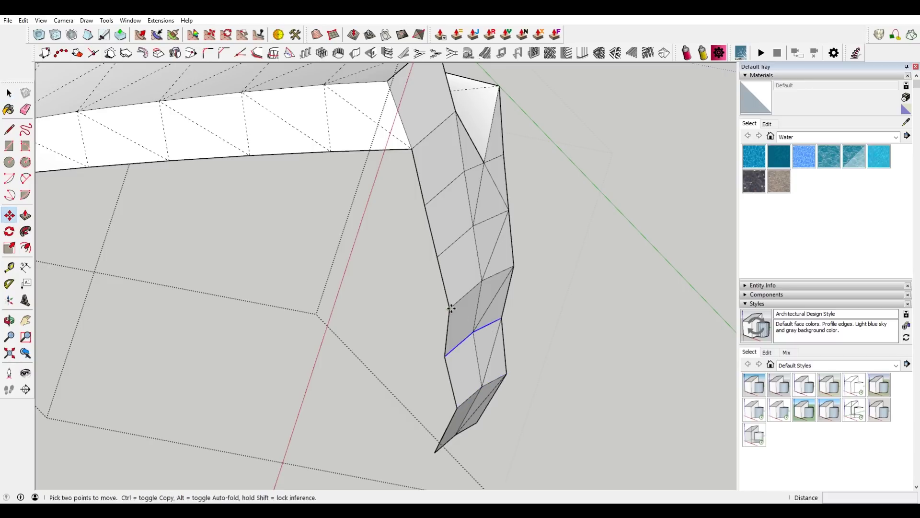
click(437, 258)
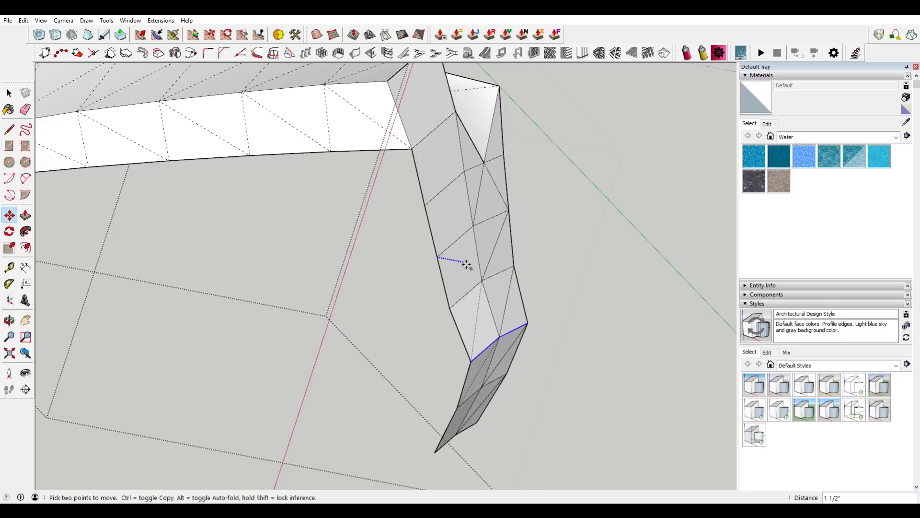
click(449, 308)
- Move the selected second-to-last cross line another .25 outward along the blue axis
middle_drag(438, 334, 254, 250)
scroll(258, 287, up, 1)
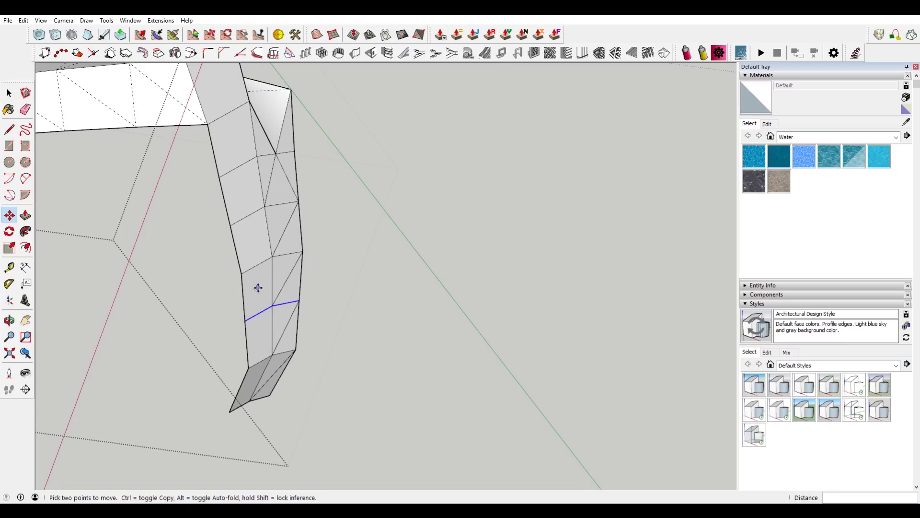
scroll(267, 283, down, 3)
scroll(236, 274, up, 3)
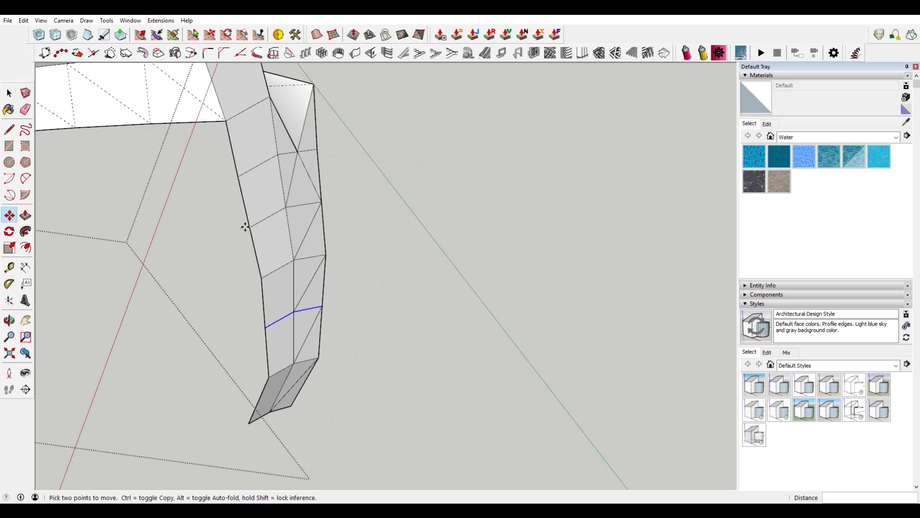
click(261, 278)
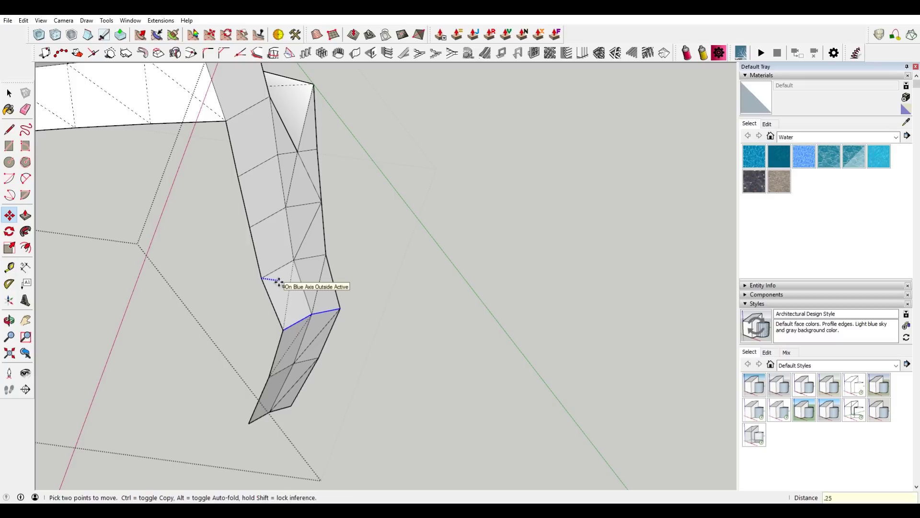
key(Return)
- Examine the curved sidewall profile and the tread lugs around the whole tire
middle_drag(278, 284, 237, 269)
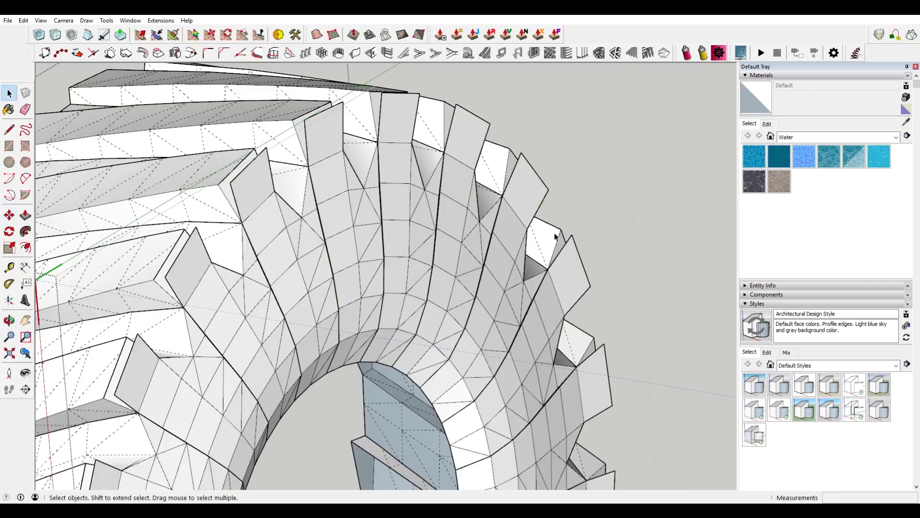
middle_drag(555, 236, 424, 231)
scroll(618, 267, down, 3)
middle_drag(620, 258, 562, 232)
click(562, 232)
double_click(558, 232)
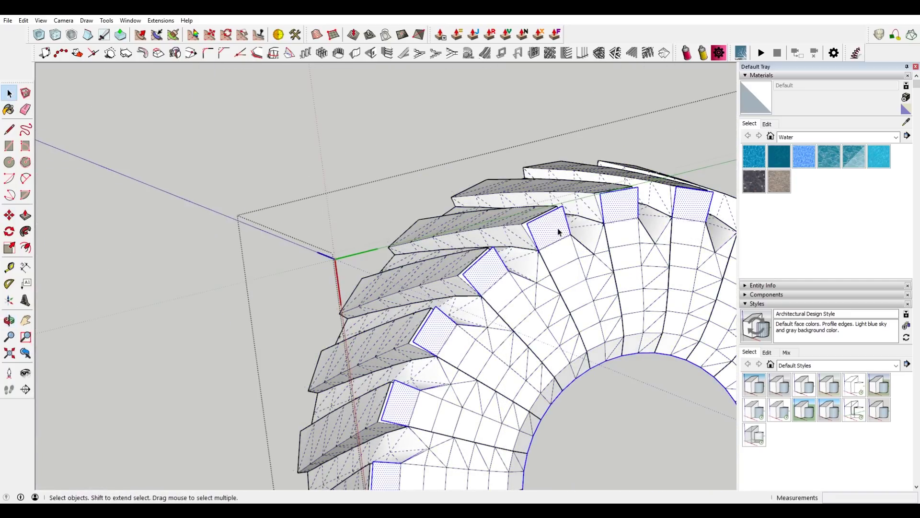
click(558, 232)
scroll(559, 232, down, 3)
middle_drag(558, 232, 421, 283)
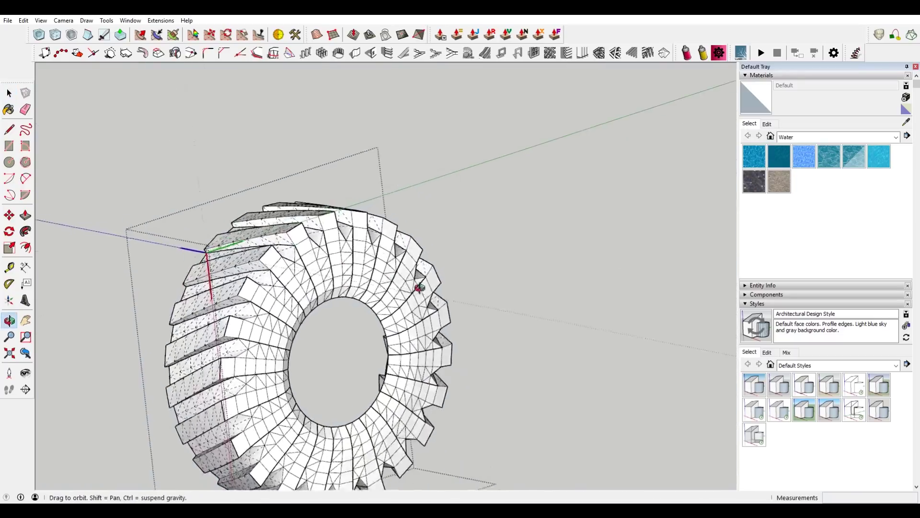
- Open one tread segment and soften the lines across its sidewall with the Eraser
scroll(344, 236, up, 3)
scroll(335, 230, up, 2)
triple_click(329, 226)
scroll(330, 228, up, 3)
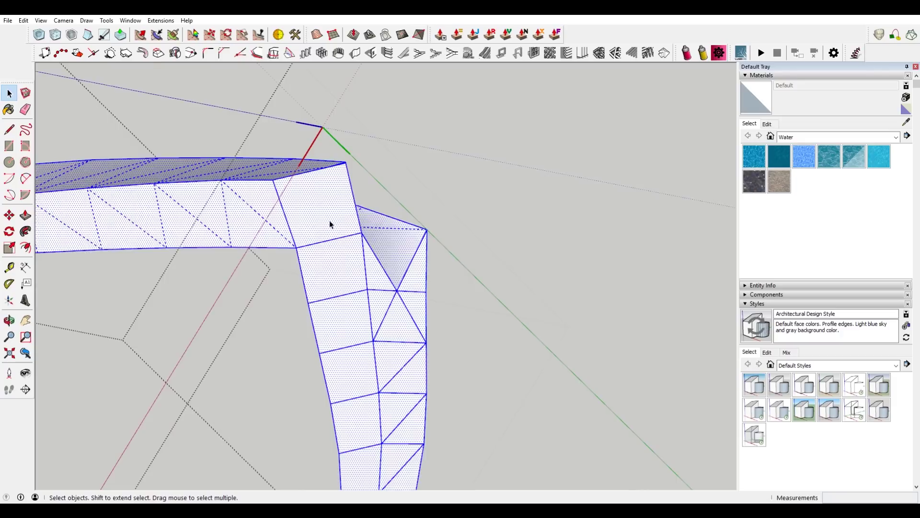
scroll(333, 233, up, 1)
click(328, 217)
key(e)
scroll(332, 218, down, 2)
drag(332, 218, 353, 368)
ctrl+drag(354, 415, 357, 420)
mouse_move(363, 424)
ctrl+mouse_down()
mouse_move(368, 301)
mouse_move(360, 271)
mouse_move(390, 277)
mouse_move(368, 316)
mouse_move(367, 407)
ctrl+mouse_up()
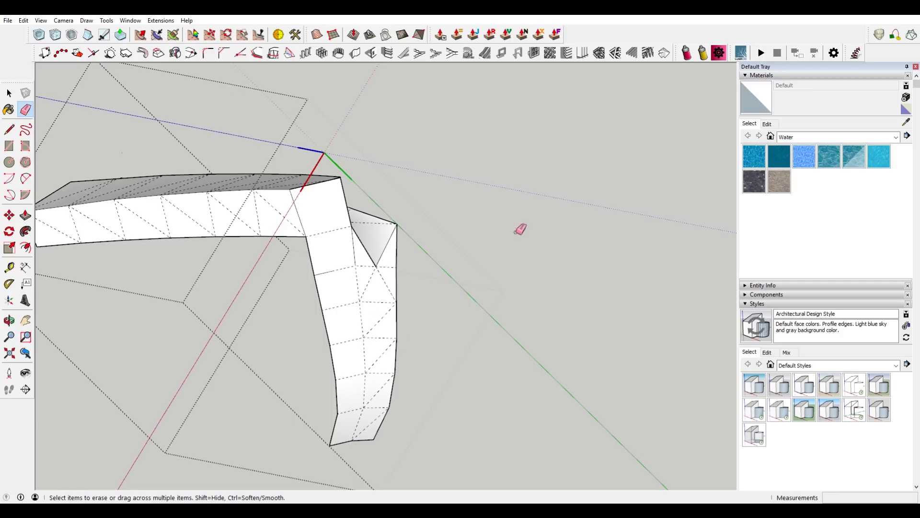
- Close the segment and turn off the Hidden Geometry display
key(space)
click(520, 229)
click(41, 20)
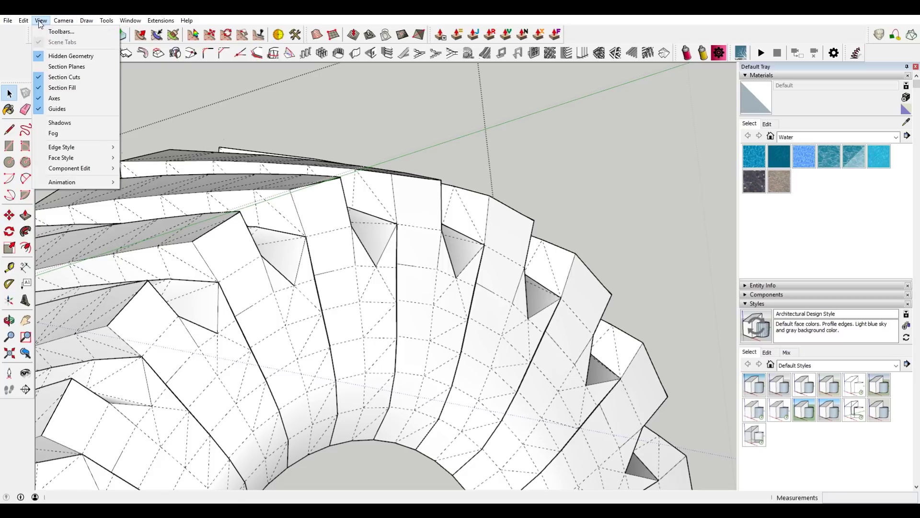
click(66, 57)
- Reopen the segment, soften the remaining lines across its sidewall and hide the sidewall's two long side edges
double_click(355, 310)
key(e)
mouse_move(355, 247)
mouse_down()
mouse_move(326, 269)
mouse_move(358, 452)
mouse_move(344, 459)
mouse_up()
key(space)
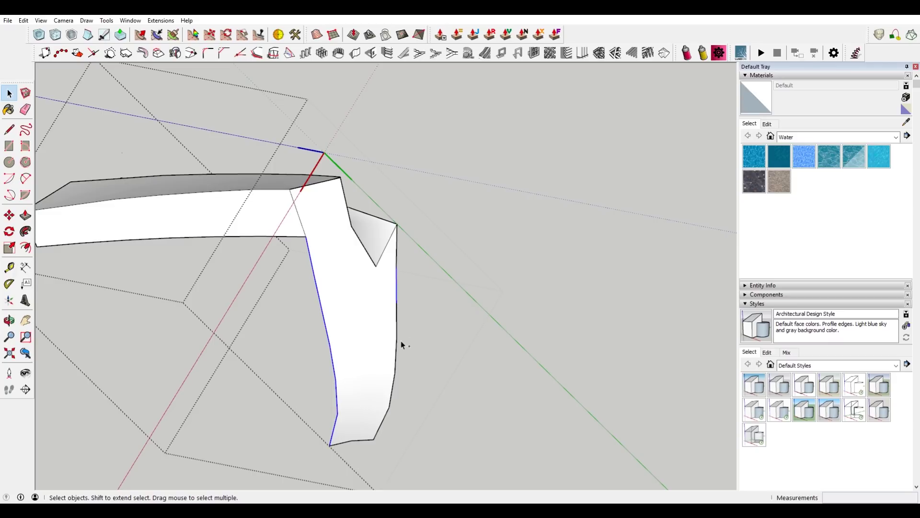
shift+click(398, 303)
right_click(391, 406)
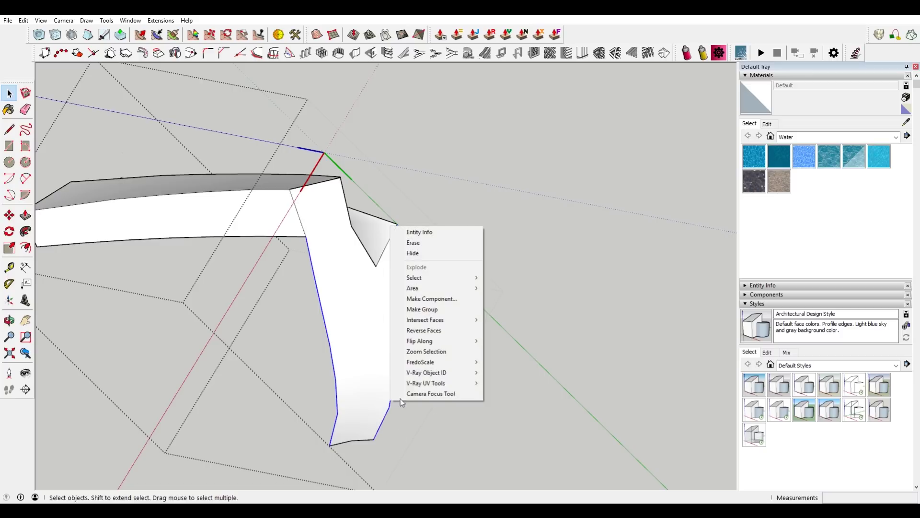
click(439, 255)
- Examine the smoothed sidewall, the tread lugs and the rim opening from several angles
scroll(545, 229, down, 5)
middle_drag(545, 229, 475, 339)
scroll(426, 273, up, 5)
scroll(410, 275, down, 5)
scroll(411, 277, up, 2)
middle_drag(411, 277, 359, 206)
scroll(408, 342, down, 3)
middle_drag(408, 343, 336, 307)
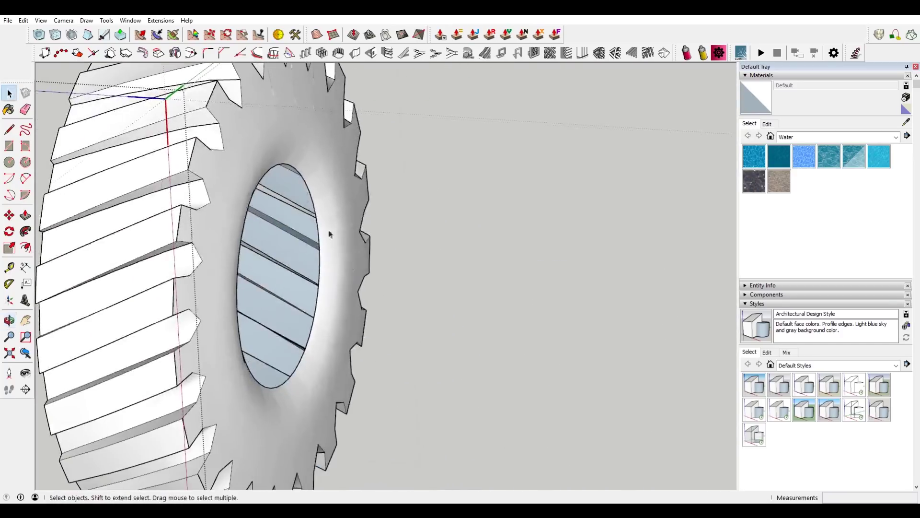
scroll(242, 269, up, 3)
scroll(190, 277, down, 3)
mouse_move(191, 277)
middle_down()
mouse_move(461, 335)
mouse_move(236, 216)
mouse_move(456, 336)
mouse_move(461, 348)
mouse_move(472, 308)
middle_up()
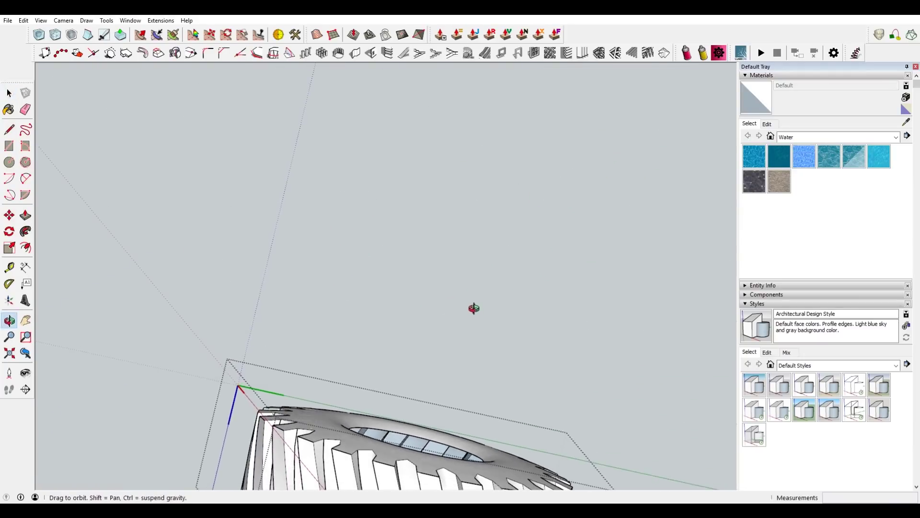
scroll(348, 433, up, 2)
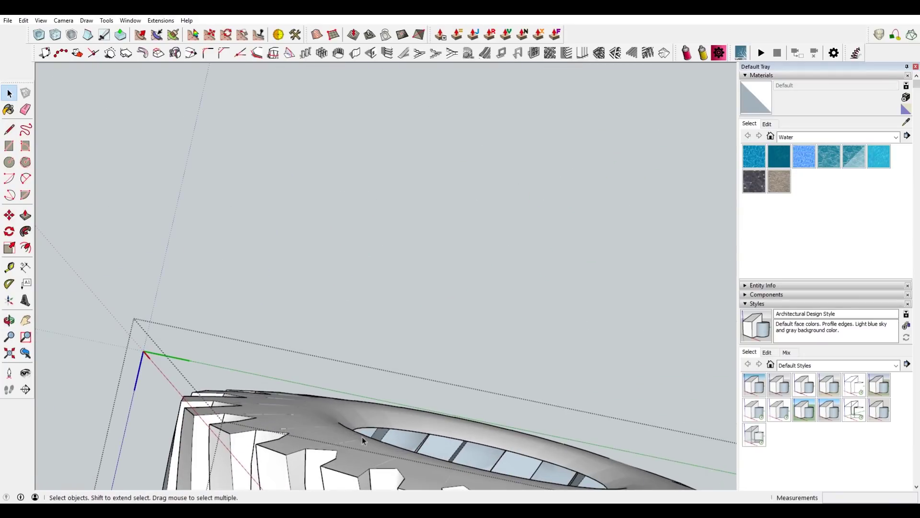
scroll(416, 391, down, 2)
scroll(407, 389, up, 6)
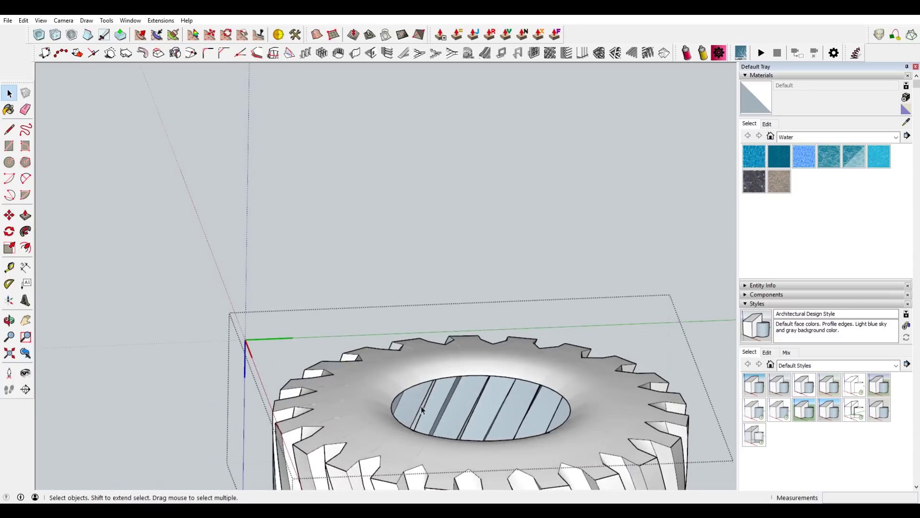
scroll(405, 383, up, 2)
- Turn the Hidden Geometry display back on and open a segment at the inner end of its sidewall
click(40, 20)
click(72, 56)
scroll(417, 376, up, 3)
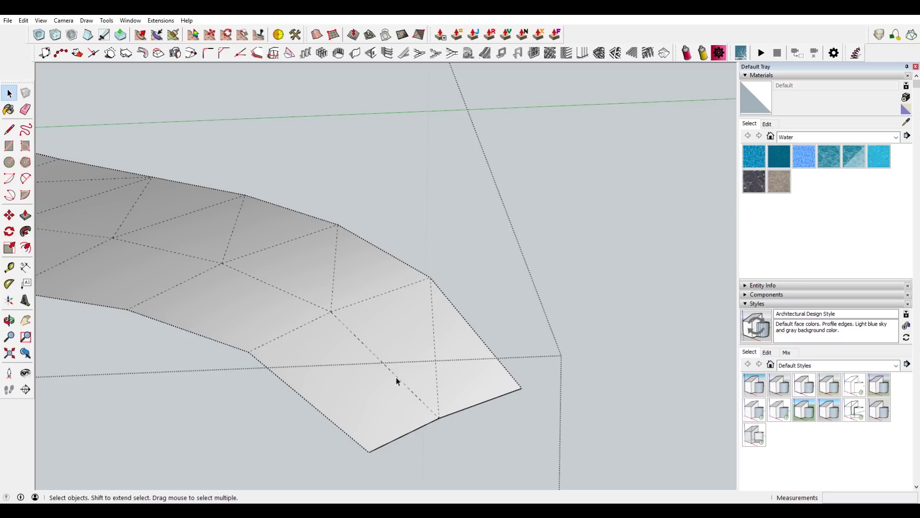
- Draw a cross line through the middle of the sidewall's inner end panel and erase the diagonal line beside it
key(l)
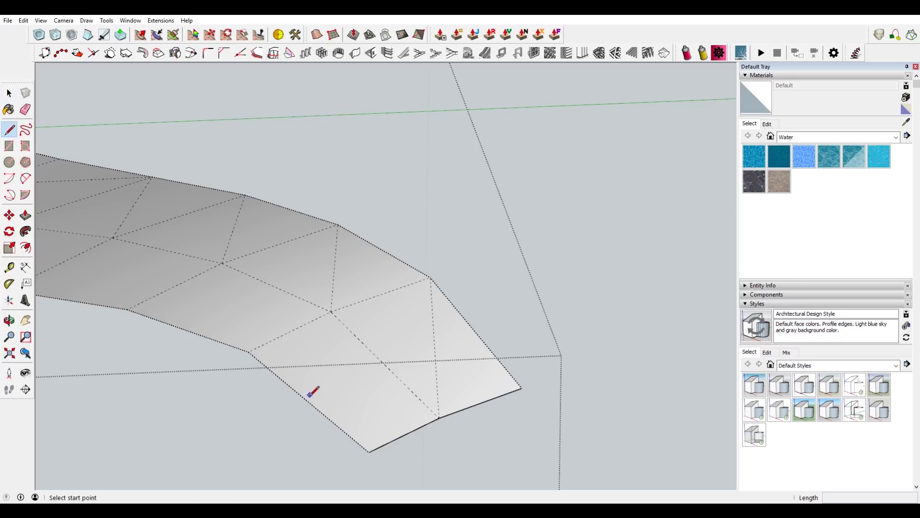
click(308, 402)
click(384, 364)
click(385, 364)
click(476, 333)
key(space)
key(e)
click(435, 332)
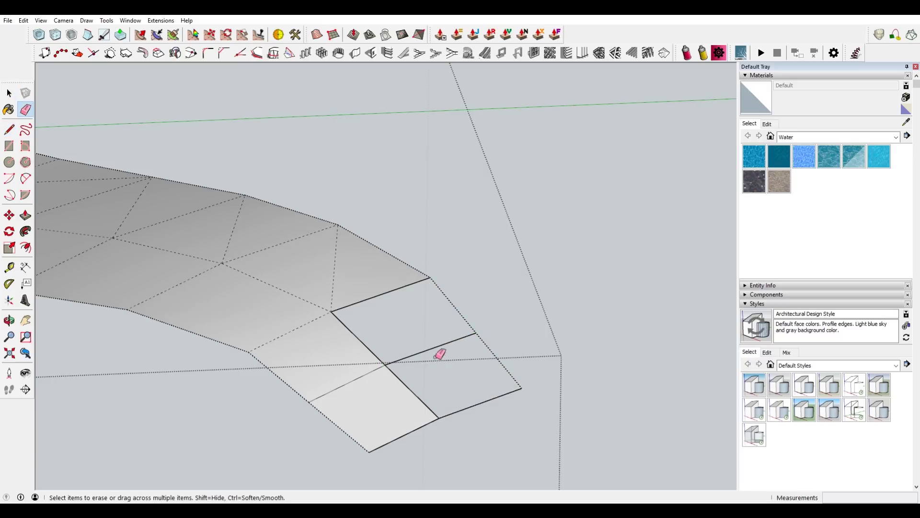
- Rebuild the missing faces of the end panel by retracing its outer edge and adding diagonal lines
key(l)
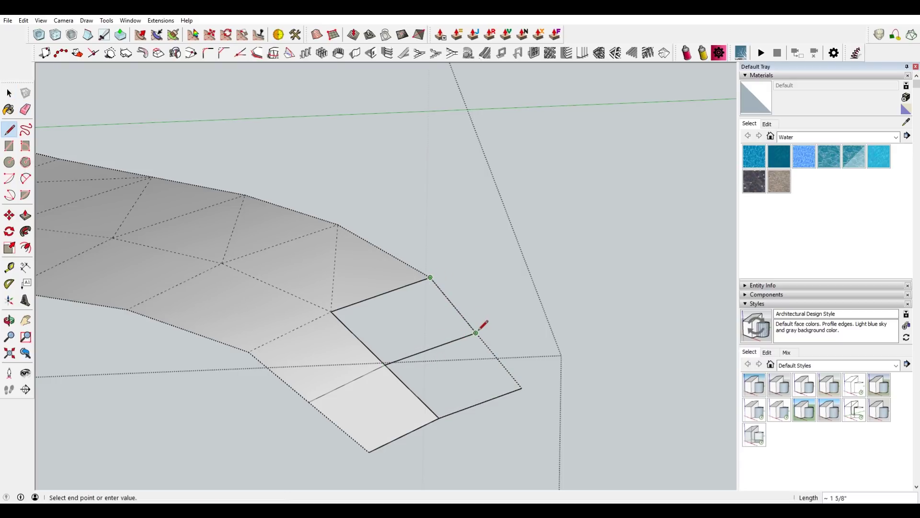
click(476, 332)
click(522, 387)
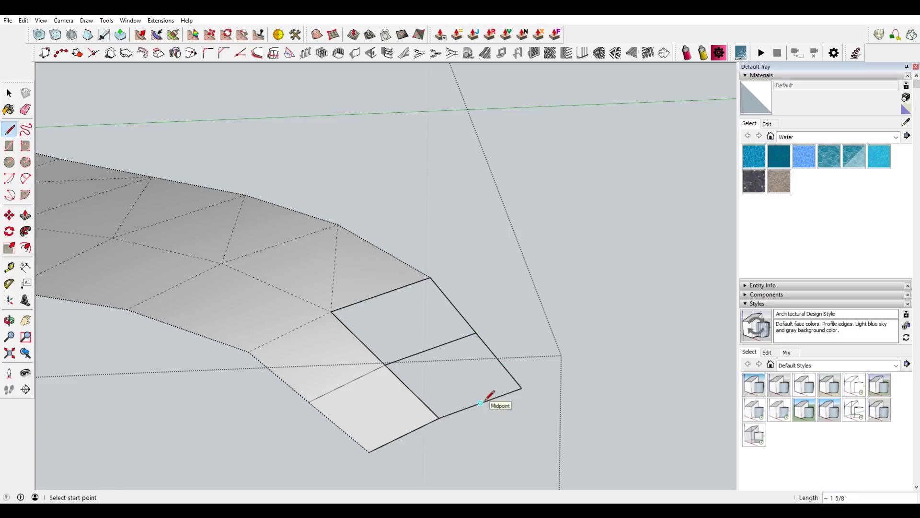
key(space)
click(380, 295)
mouse_move(399, 375)
middle_down()
mouse_move(384, 376)
mouse_move(393, 377)
middle_up()
key(l)
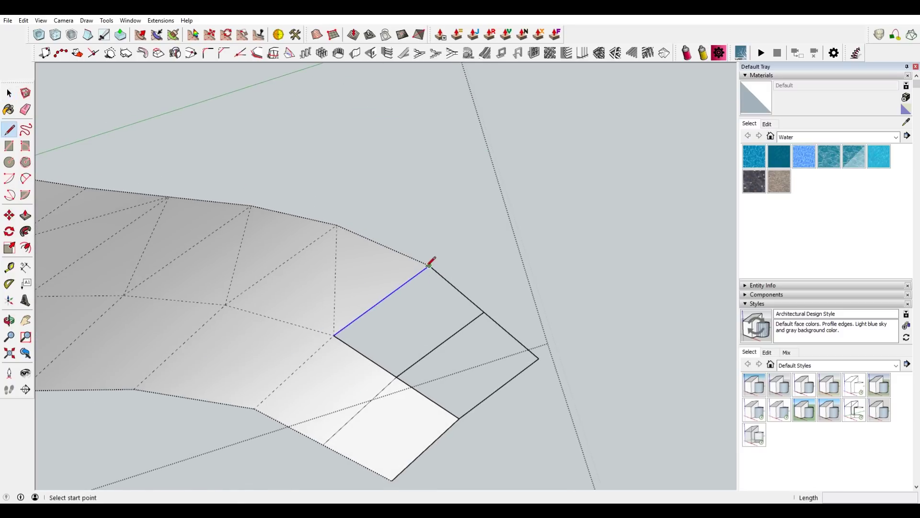
click(429, 265)
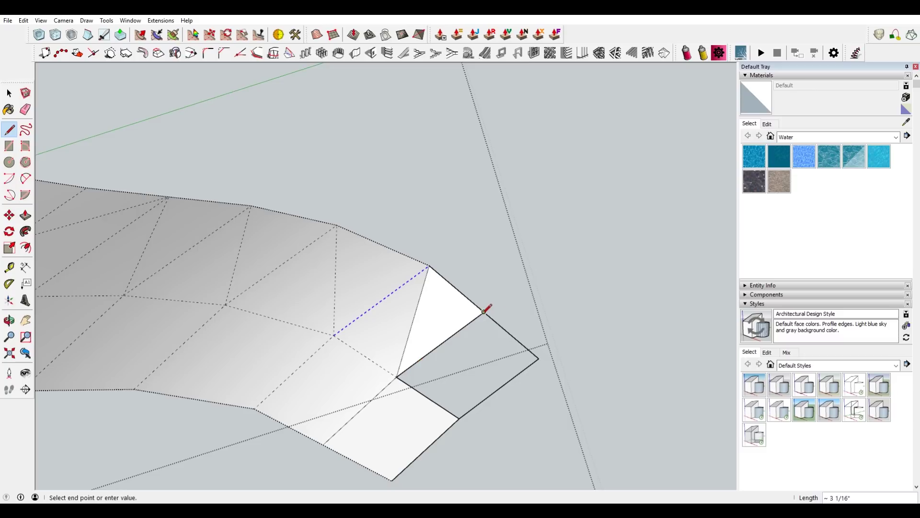
click(459, 418)
middle_drag(364, 407, 468, 403)
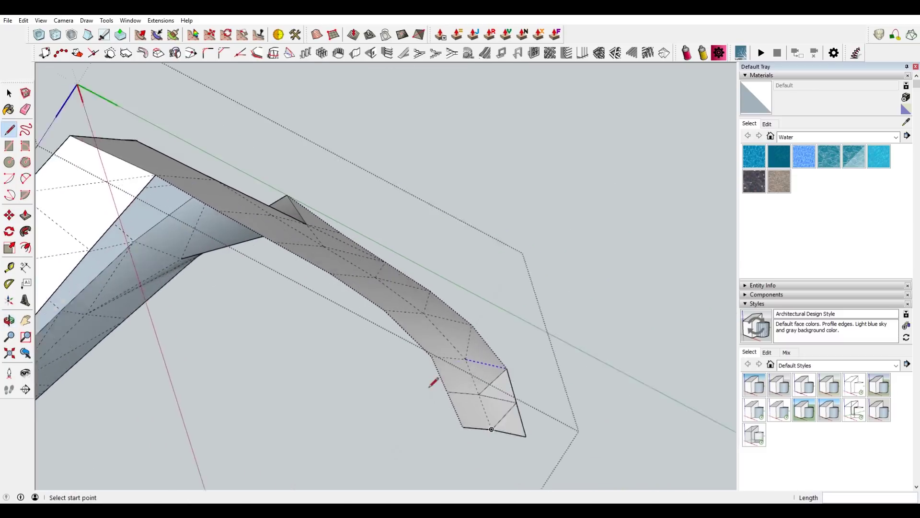
- Move the end panel's middle cross line about 1/8" to bend the sidewall
scroll(468, 398, up, 5)
key(space)
click(479, 392)
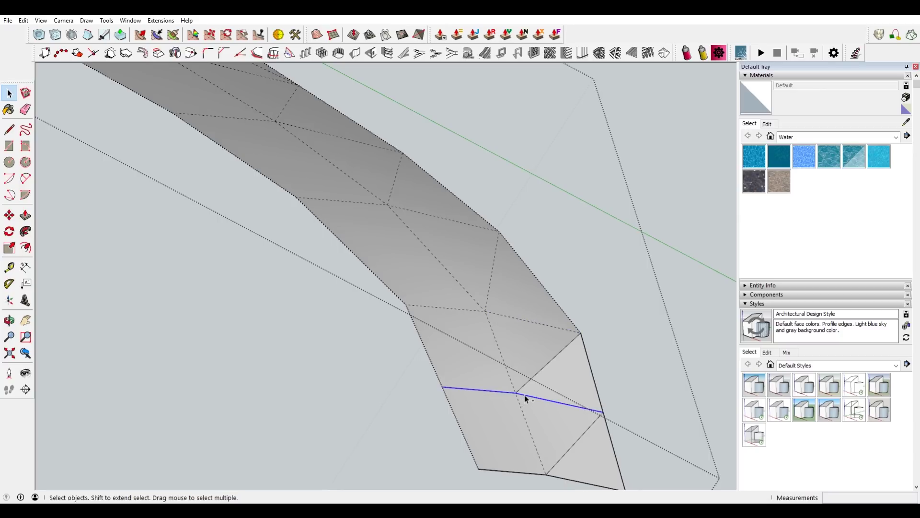
key(m)
click(517, 393)
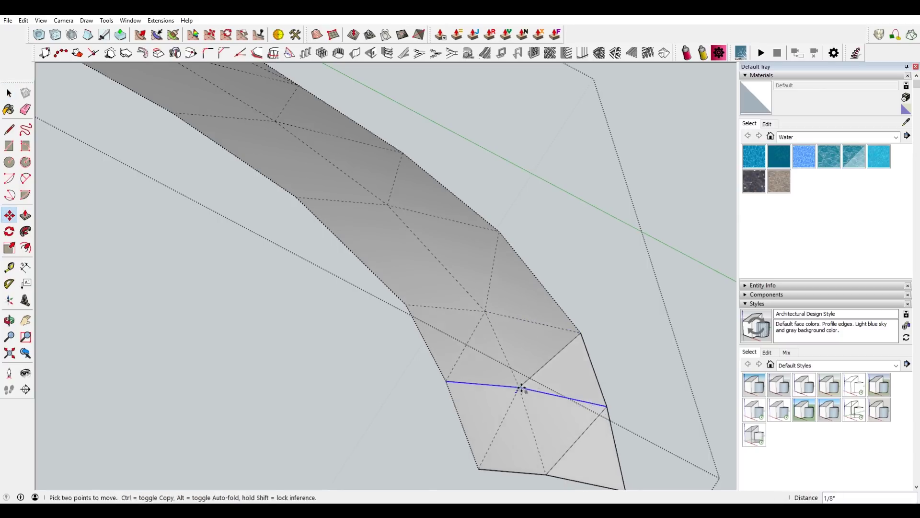
middle_drag(518, 386, 345, 349)
- Undo the moved cross line, the rebuilt faces and the lines drawn across the end panel
key(space)
key(ctrl+z)
key(ctrl+z)
key(ctrl+z)
key(ctrl+z)
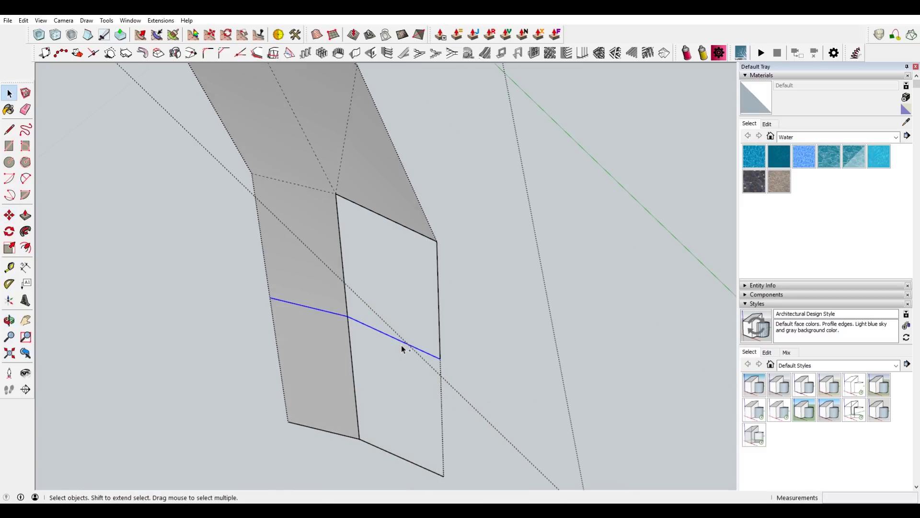
key(ctrl+z)
- Subdivide all faces of the sidewall's inner end panel
click(321, 304)
ctrl+click(369, 343)
ctrl+click(432, 352)
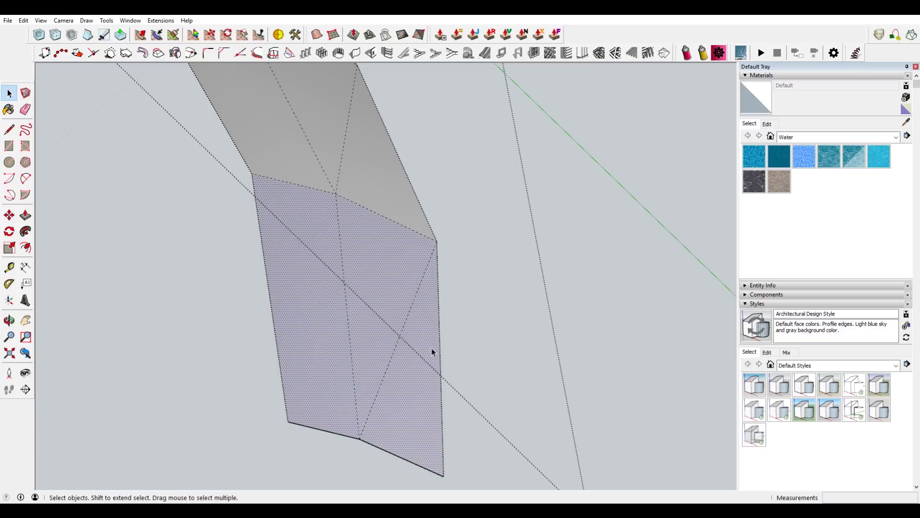
click(56, 35)
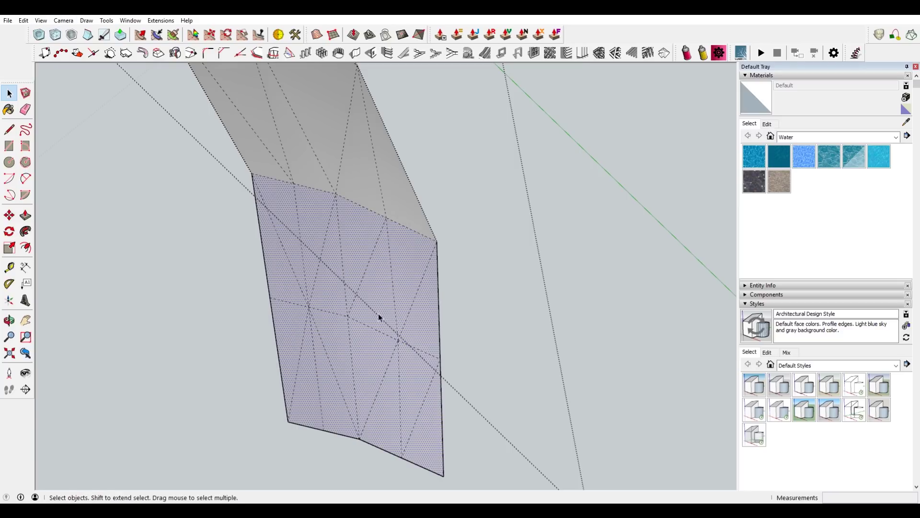
- Move the subdivided panel's middle cross line about 1/4" to curve the sidewall's end
drag(472, 375, 472, 375)
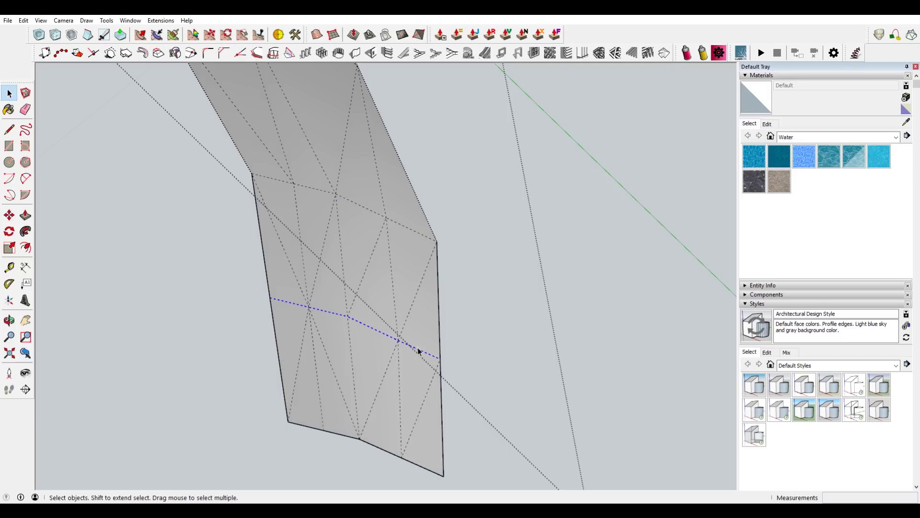
key(m)
click(398, 337)
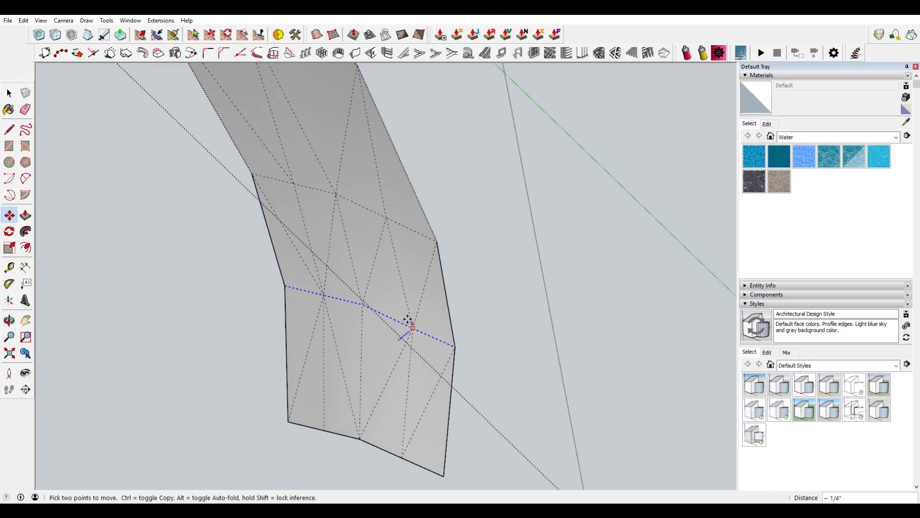
key(Escape)
key(space)
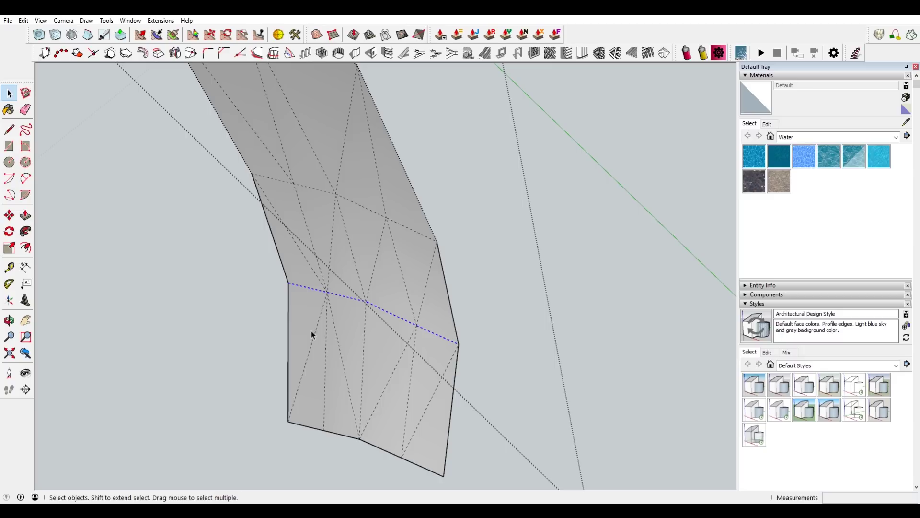
- Subdivide the faces between the moved line and the inner end, and move their middle cross line about 1/4" to continue the curve
drag(302, 357, 303, 357)
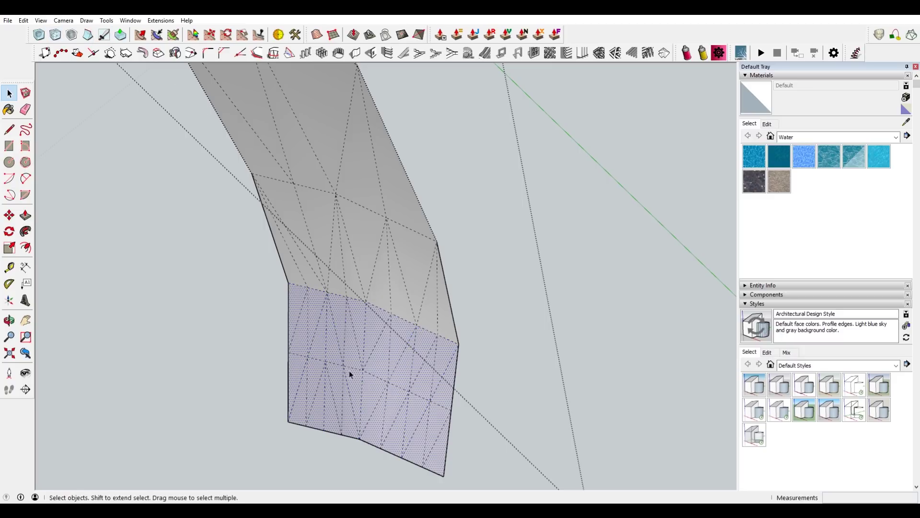
click(446, 398)
middle_drag(388, 394, 491, 402)
scroll(337, 343, down, 2)
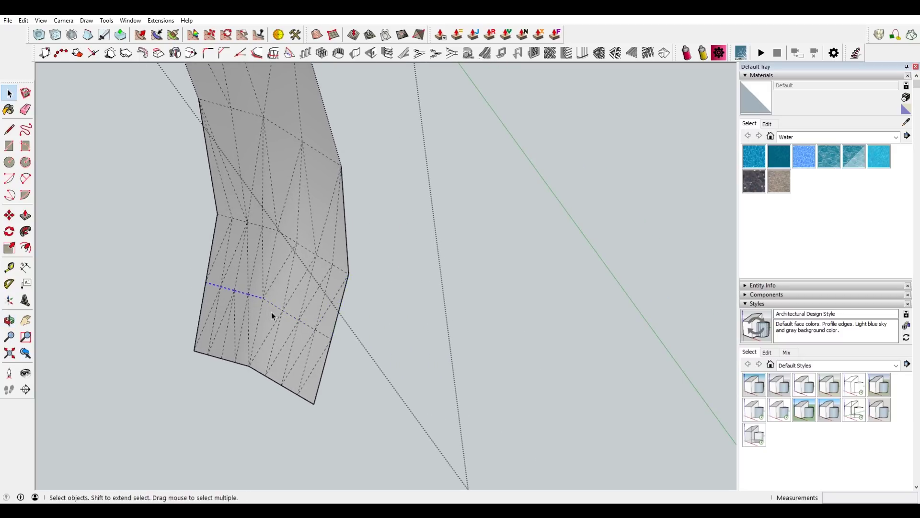
middle_drag(294, 326, 402, 286)
key(m)
click(343, 333)
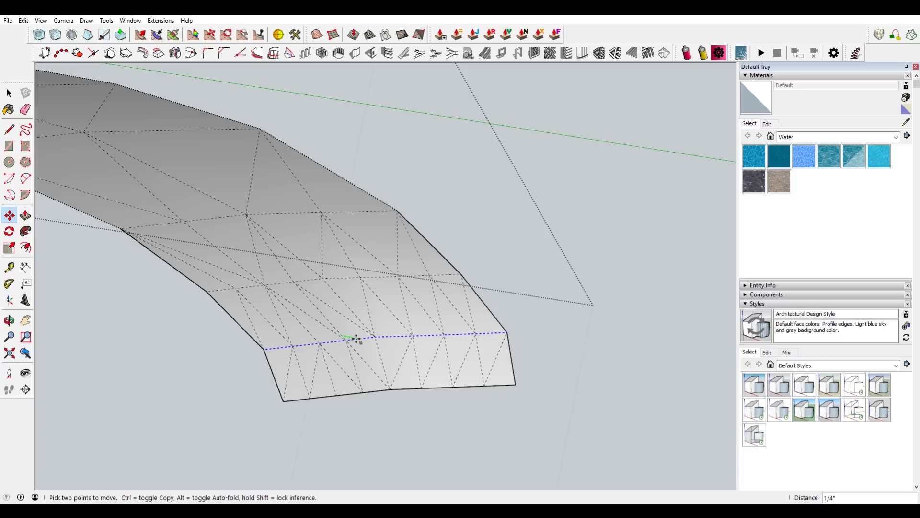
click(358, 339)
scroll(354, 336, down, 2)
key(space)
click(544, 246)
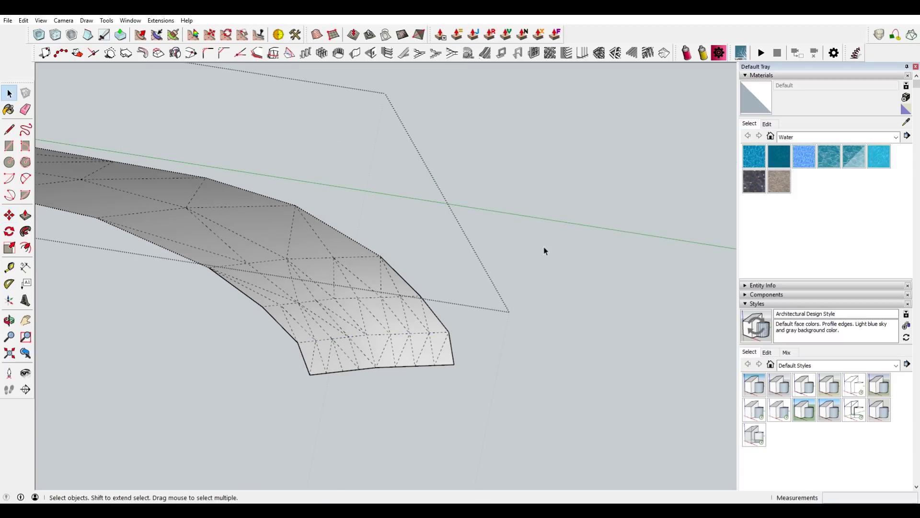
- Extend the sidewall's inner end with two straight faces by drawing equal-length lines down the blue axis and joining their ends
shift+middle_drag(455, 362, 482, 263)
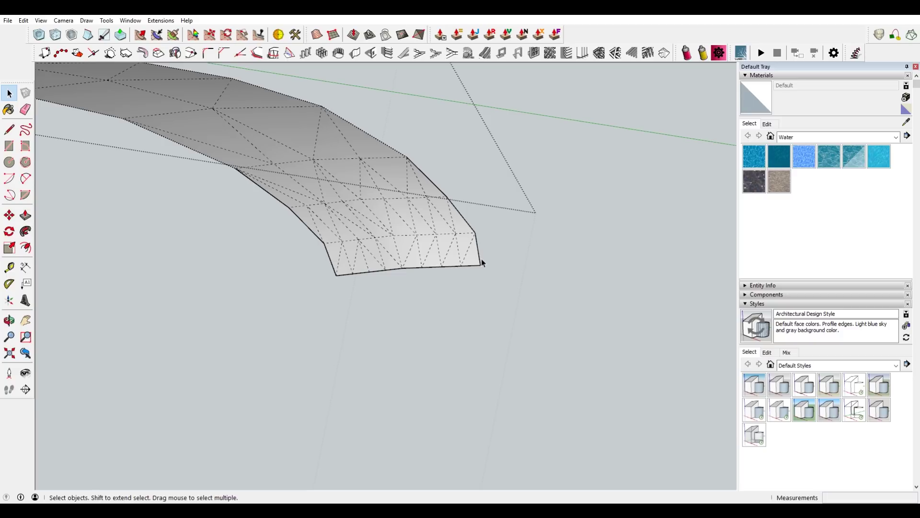
key(l)
click(403, 266)
middle_drag(409, 259, 413, 288)
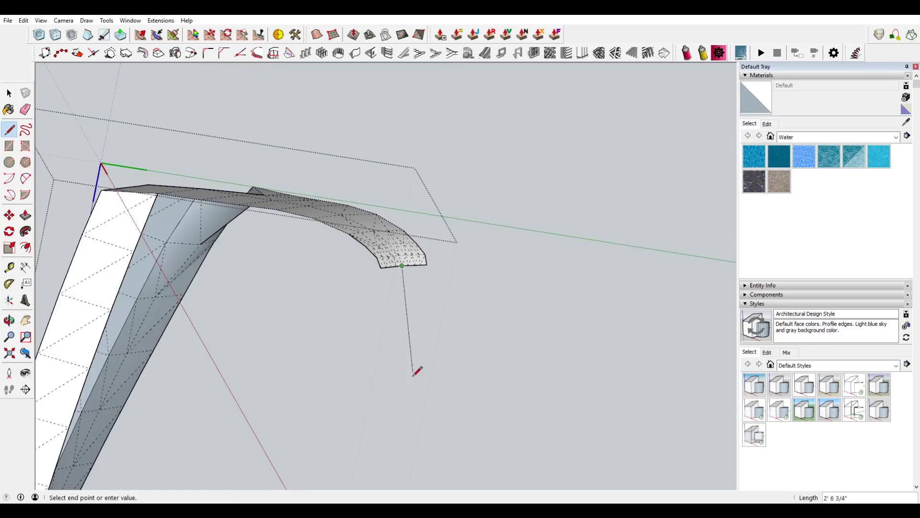
click(375, 407)
scroll(383, 267, up, 3)
key(Escape)
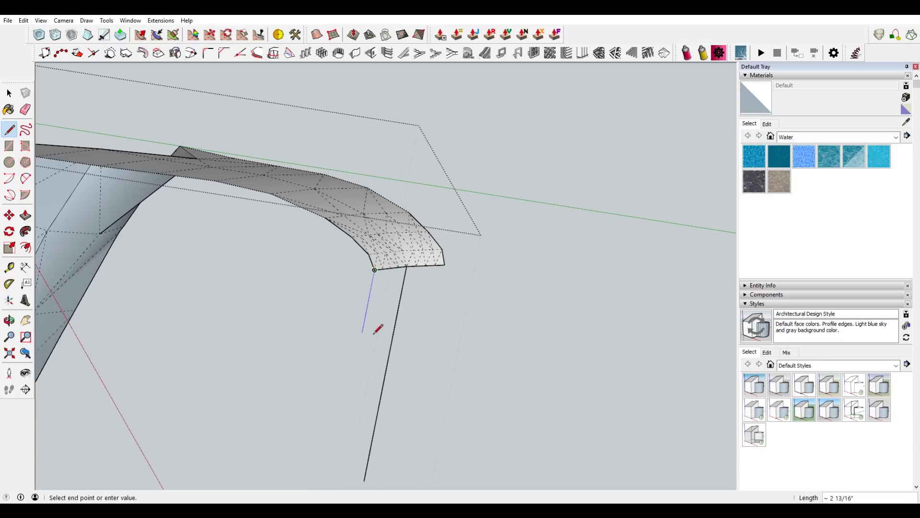
shift+middle_drag(378, 329, 408, 223)
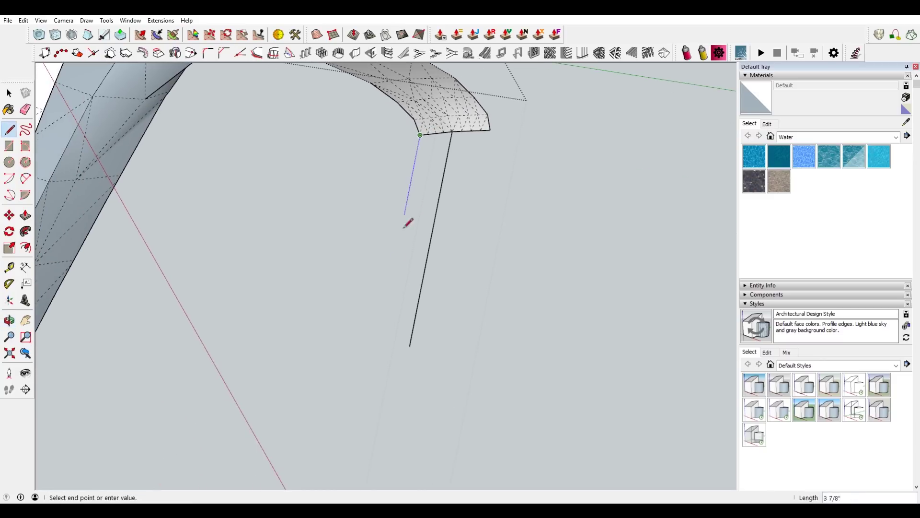
click(410, 346)
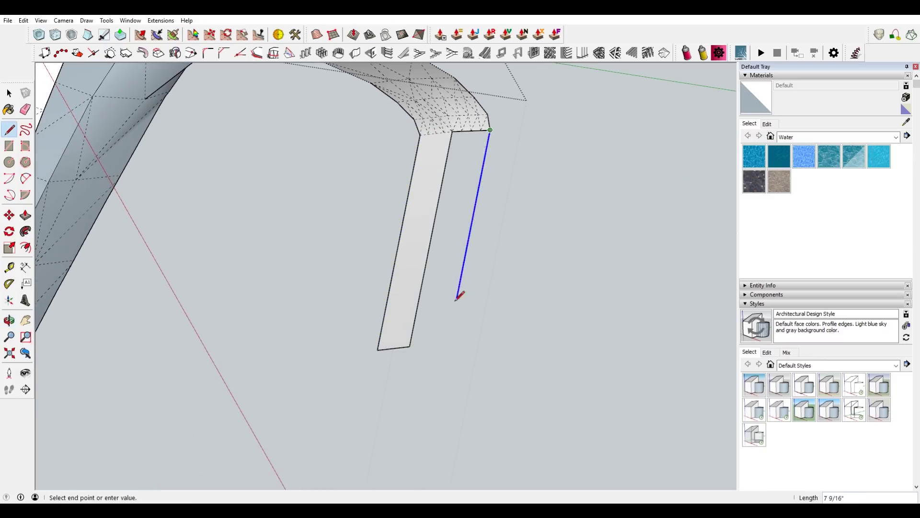
click(410, 345)
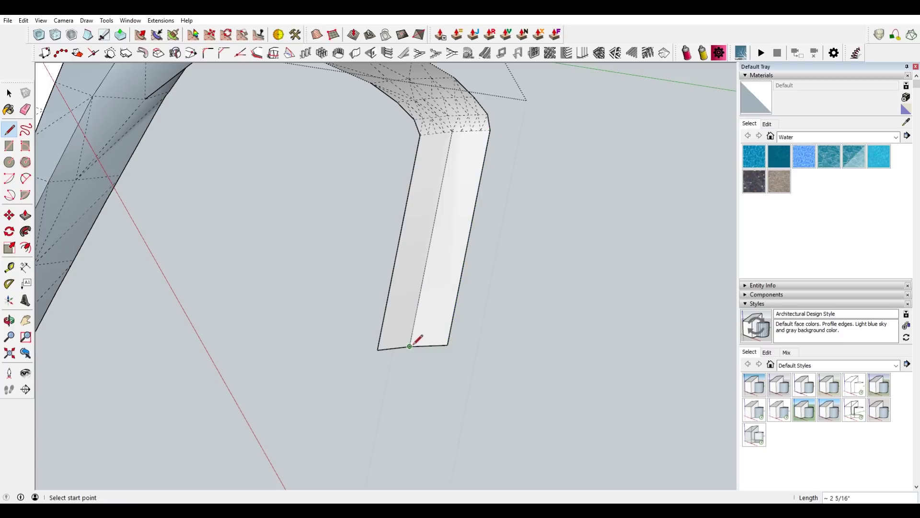
- Soften the middle line between the two straight inner faces and close the segment
scroll(538, 220, down, 5)
mouse_move(538, 220)
middle_down()
mouse_move(450, 240)
mouse_move(437, 230)
mouse_move(457, 214)
middle_up()
key(space)
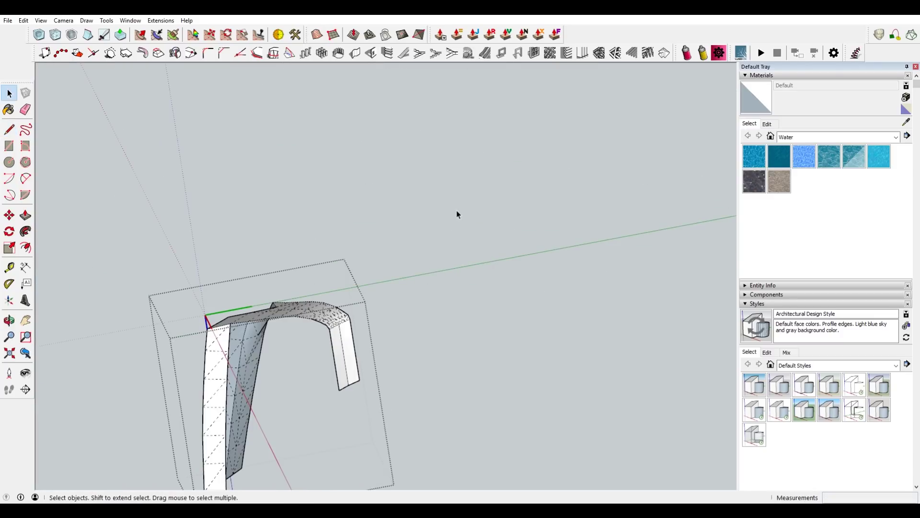
scroll(346, 333, up, 3)
key(e)
scroll(472, 160, down, 3)
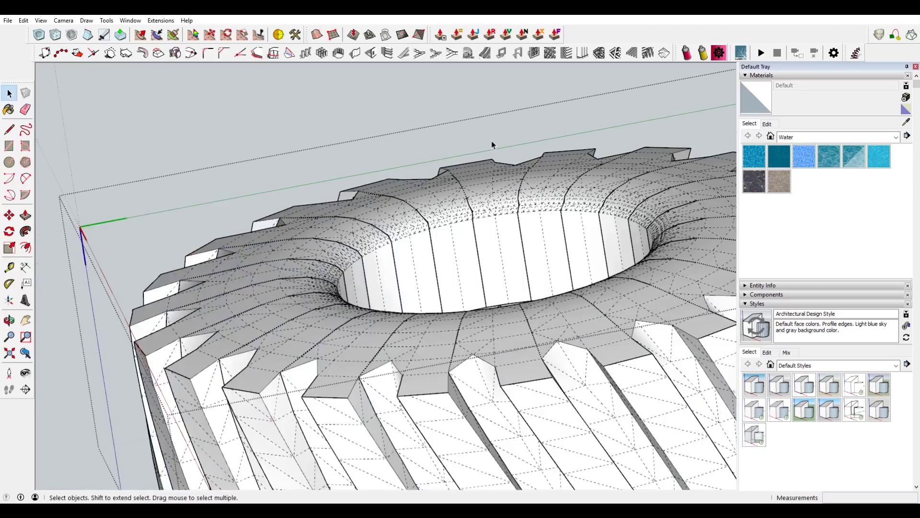
- Turn off the Hidden Geometry display to show the tire without its hidden and softened lines
scroll(491, 140, down, 1)
middle_drag(481, 166, 448, 312)
scroll(335, 201, up, 1)
click(40, 20)
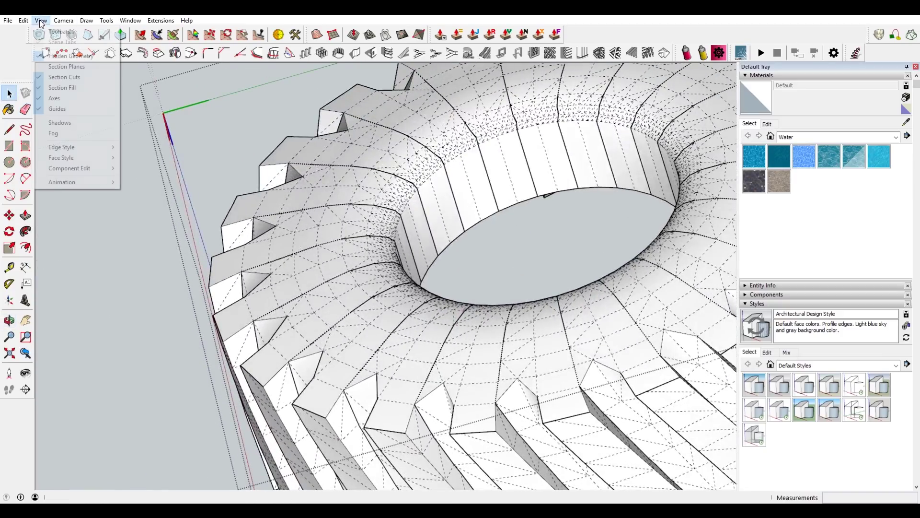
click(72, 55)
- Reopen a segment and hide the outline edges around the sidewall's curved inner end and its straight extension
scroll(444, 167, up, 6)
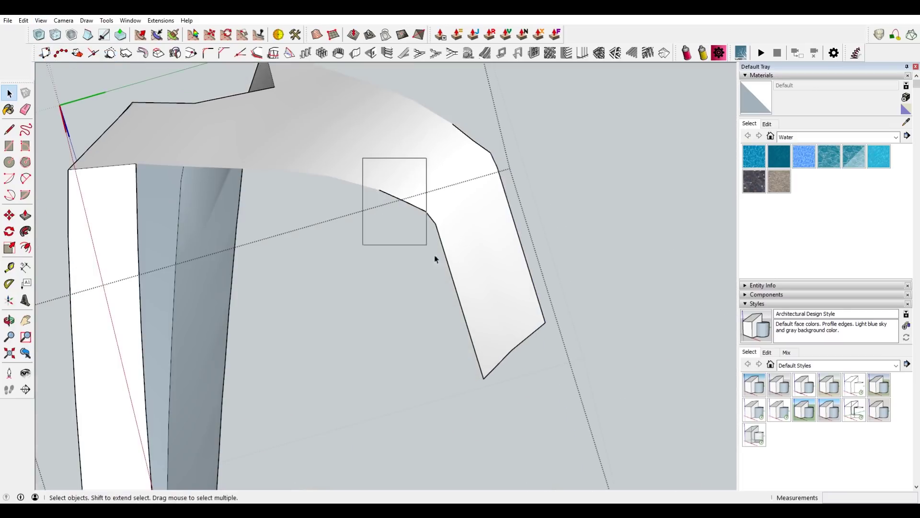
drag(435, 259, 556, 431)
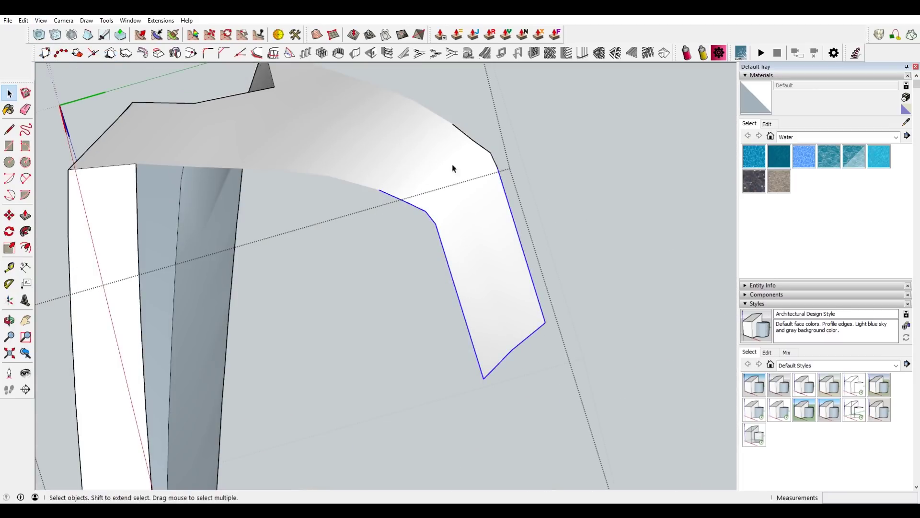
right_click(494, 162)
click(528, 186)
scroll(596, 177, up, 5)
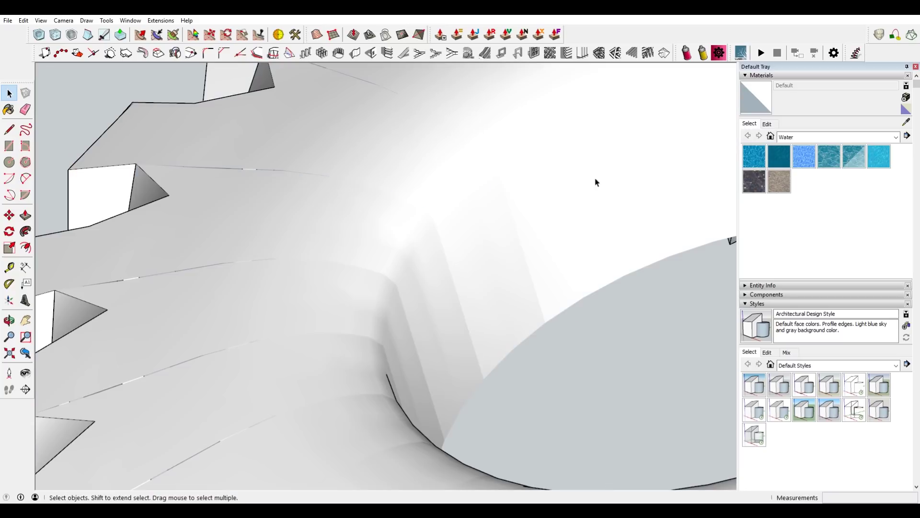
scroll(596, 182, down, 5)
middle_drag(591, 206, 639, 315)
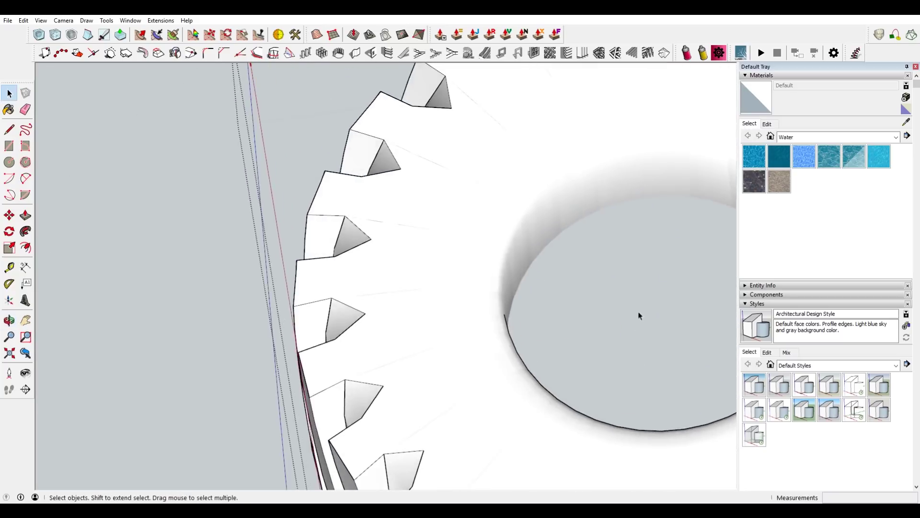
- Reopen a segment at its inner rim end and turn the Hidden Geometry display back on
scroll(639, 315, down, 8)
middle_drag(628, 279, 562, 284)
scroll(512, 269, up, 5)
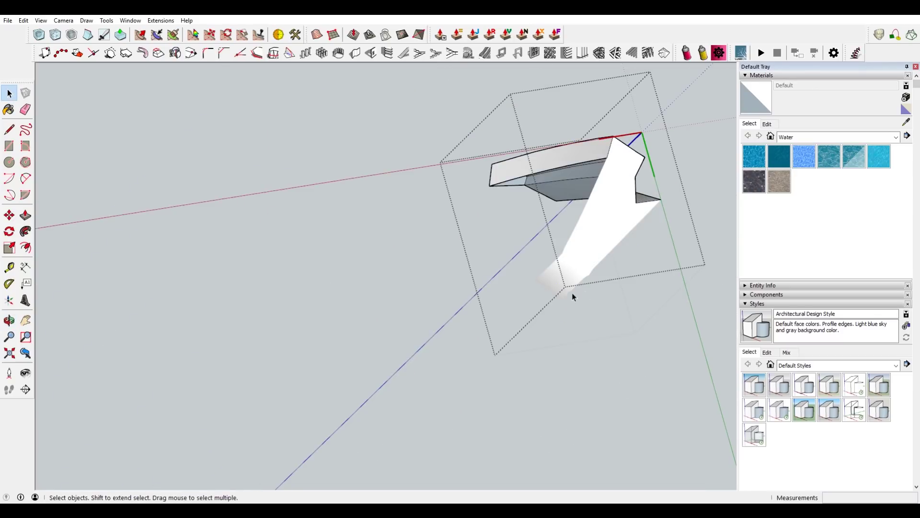
click(40, 20)
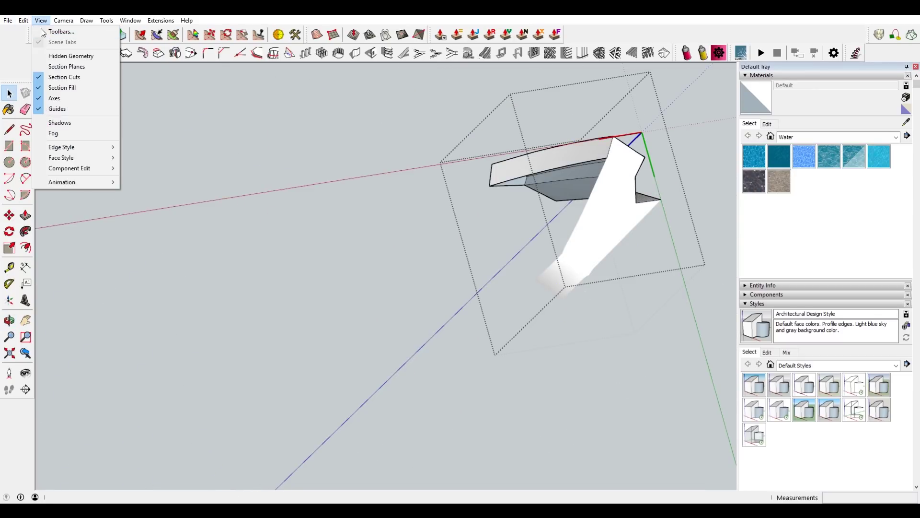
click(67, 56)
scroll(559, 290, up, 3)
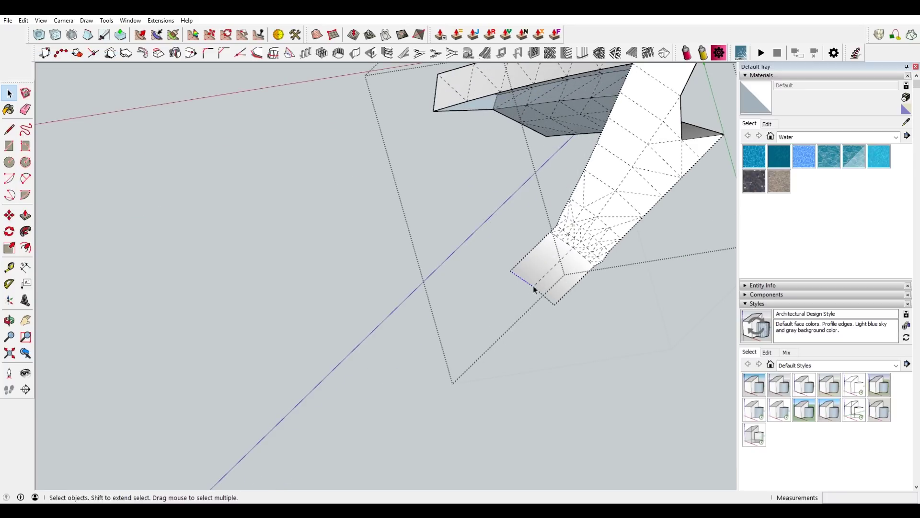
- Move the free end edge of the inner rim extension about 3 inches further across the tire to widen the rim wall
key(m)
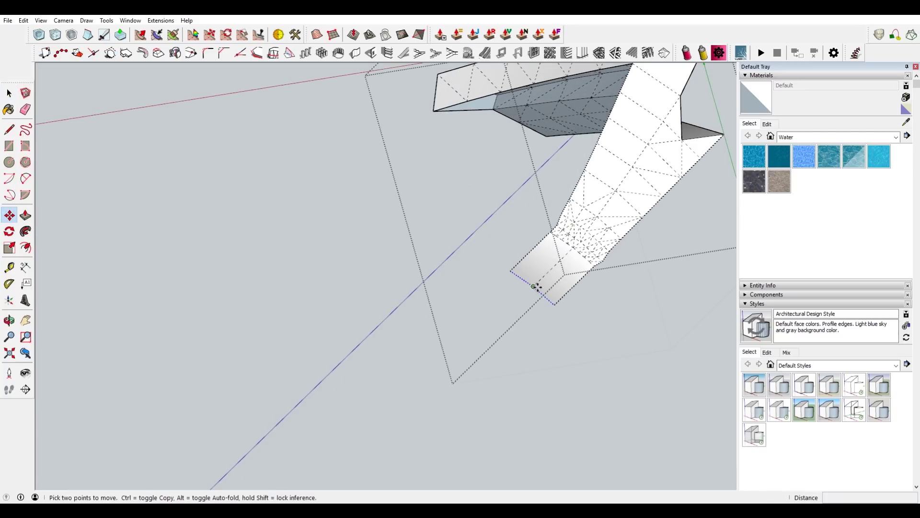
click(537, 287)
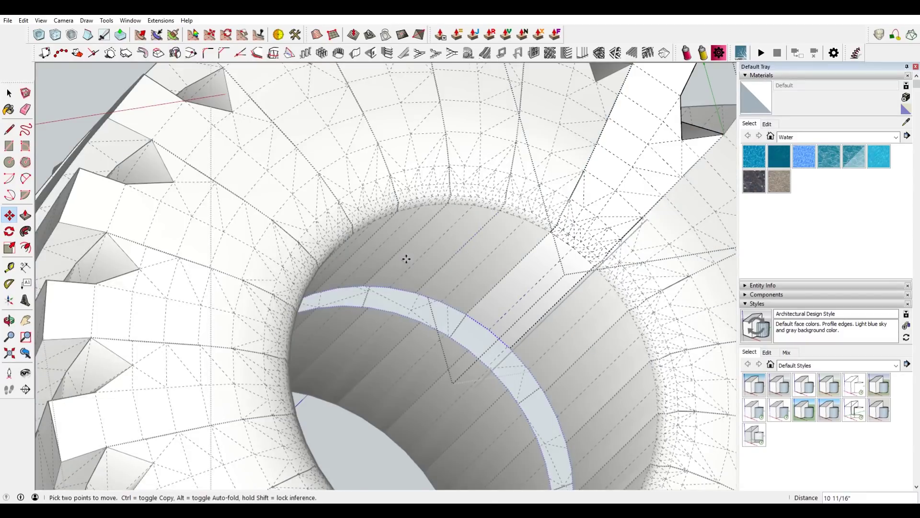
scroll(407, 258, down, 5)
middle_drag(494, 308, 532, 314)
scroll(497, 313, up, 5)
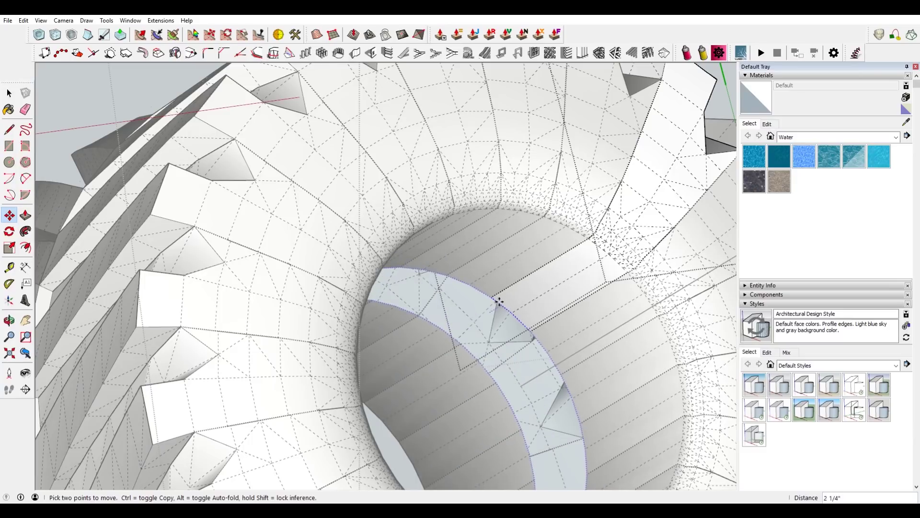
click(502, 297)
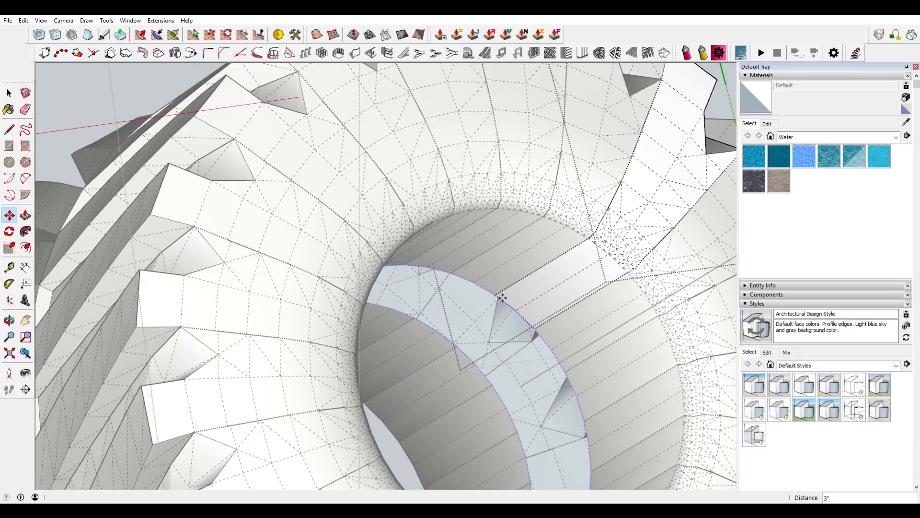
scroll(501, 297, down, 5)
middle_drag(502, 297, 524, 294)
scroll(524, 294, up, 5)
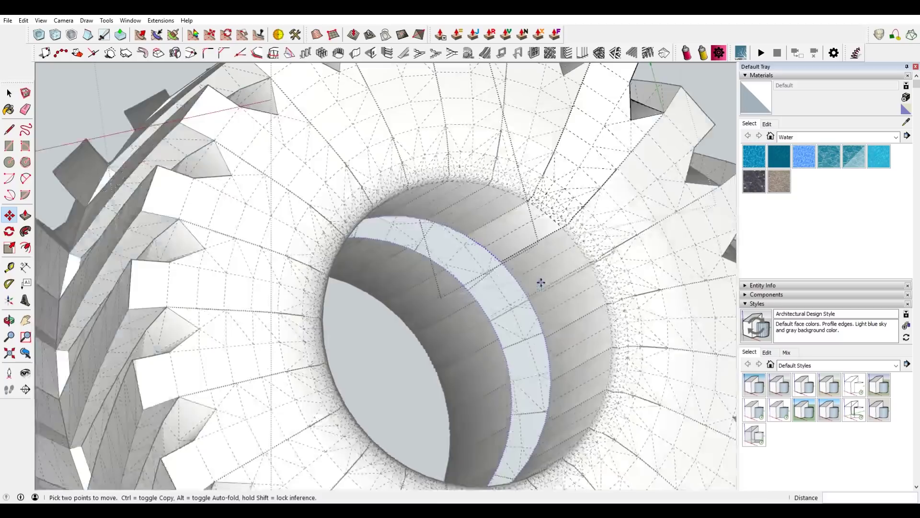
scroll(511, 266, down, 5)
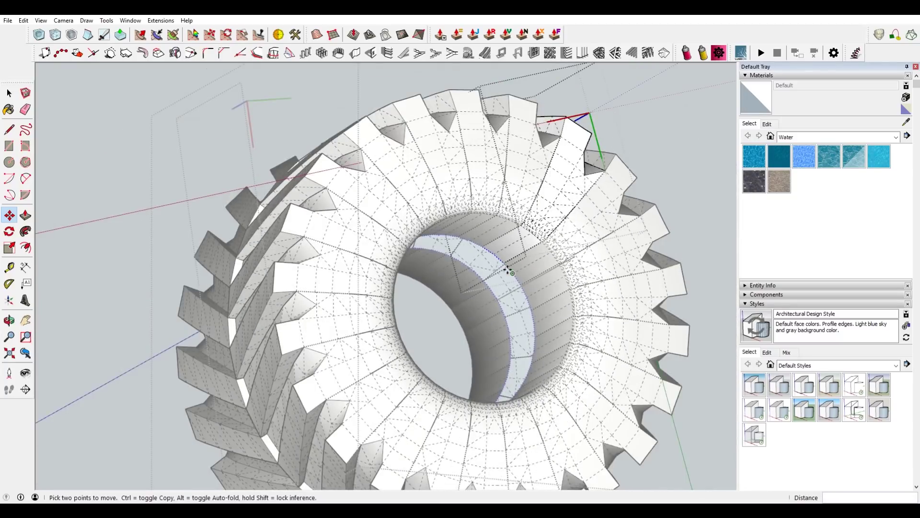
scroll(581, 168, up, 5)
- Turn off the Hidden Geometry display and examine the seams between neighboring sidewall segments
key(i)
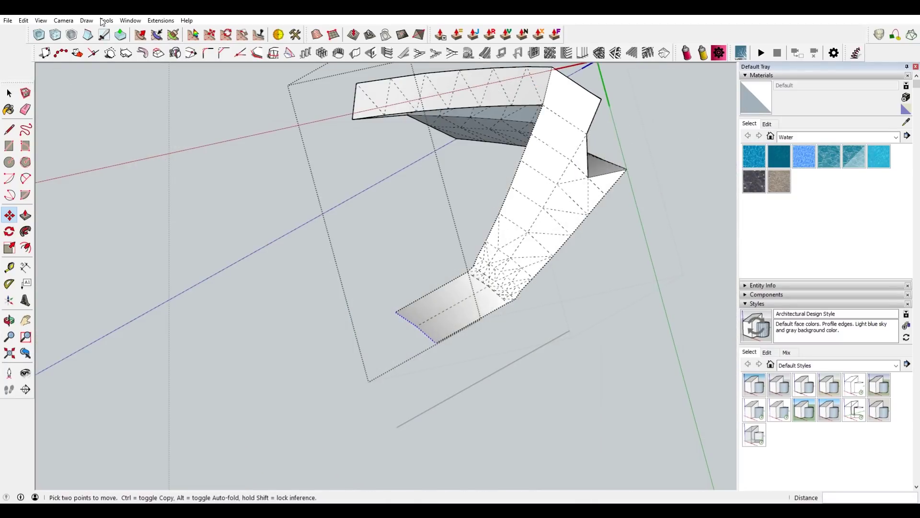
click(47, 22)
click(63, 54)
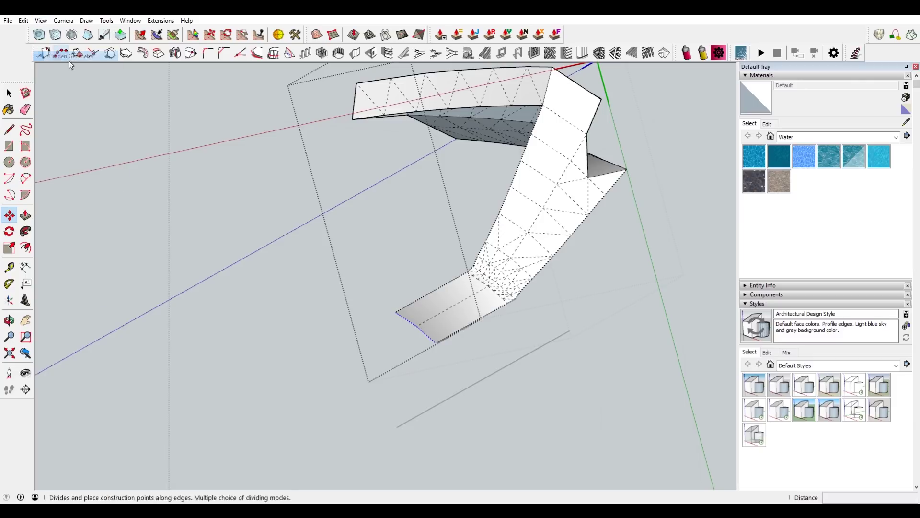
middle_drag(538, 164, 374, 143)
key(space)
click(374, 143)
- Turn the Hidden Geometry display back on and move a sidewall edge vertex about 1/16 inch to close the gap to the neighboring segment
click(39, 21)
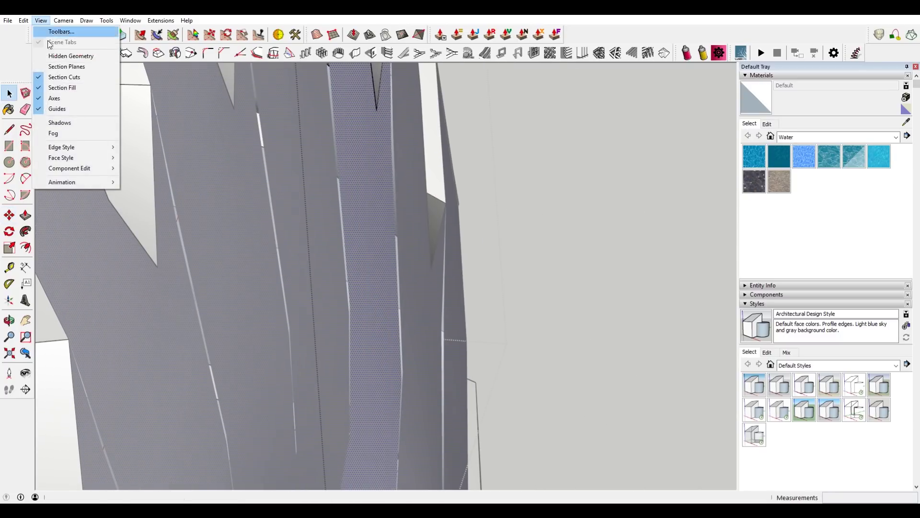
click(71, 56)
scroll(412, 212, up, 3)
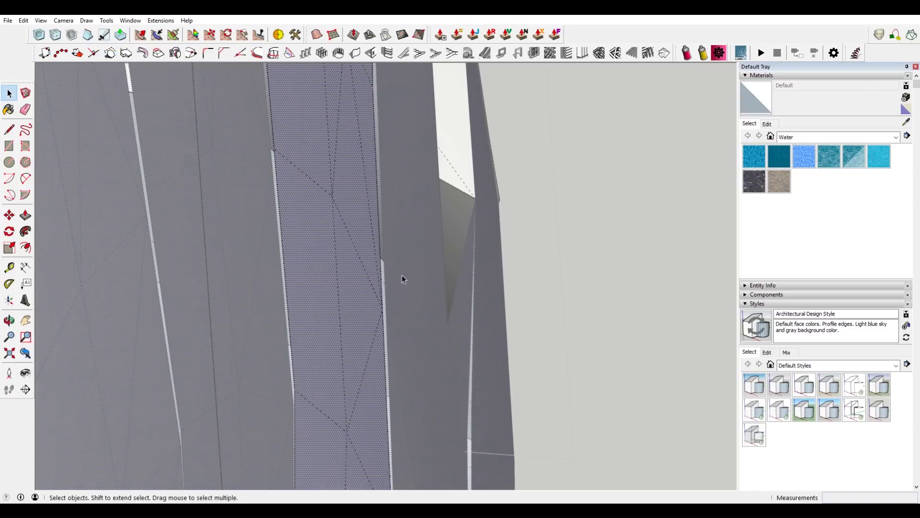
click(382, 310)
middle_drag(384, 309, 398, 317)
click(383, 307)
click(383, 309)
key(m)
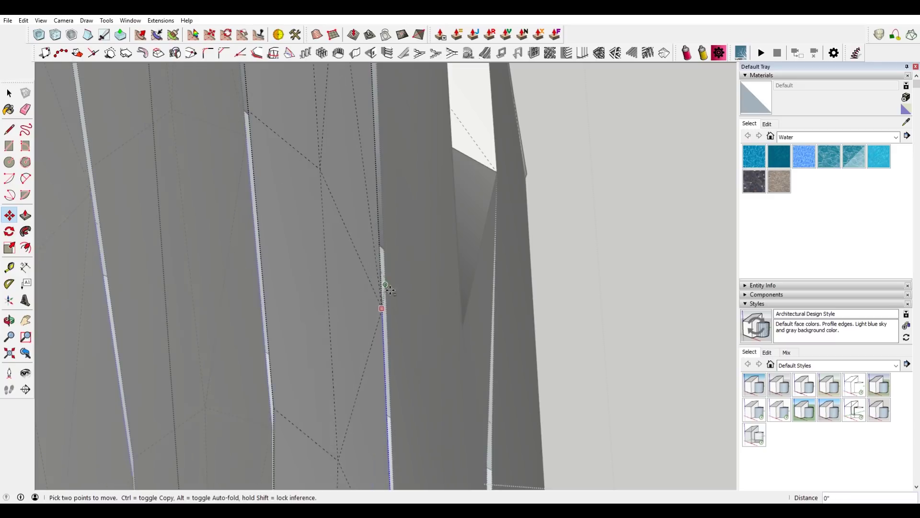
click(386, 306)
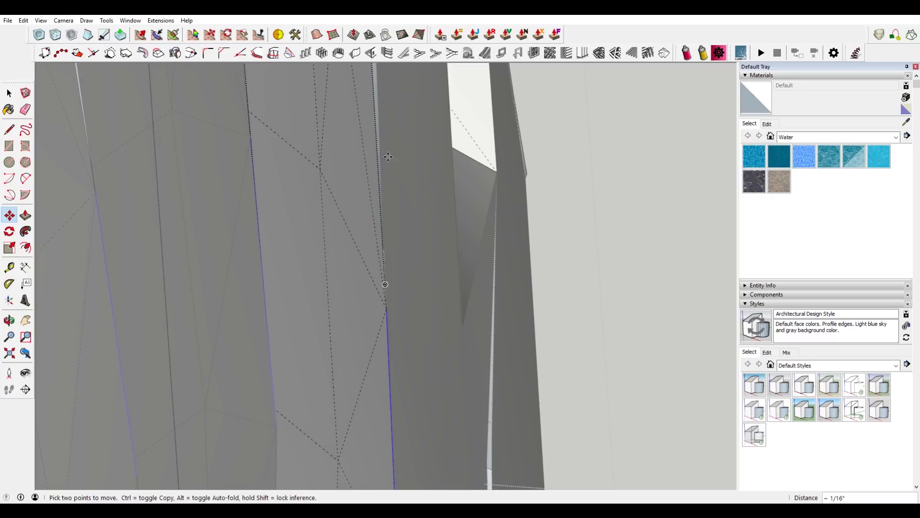
- Snap two upper vertices along the open segment's sidewall edge onto the matching vertices of the neighboring segment
middle_drag(408, 150, 381, 159)
key(space)
key(m)
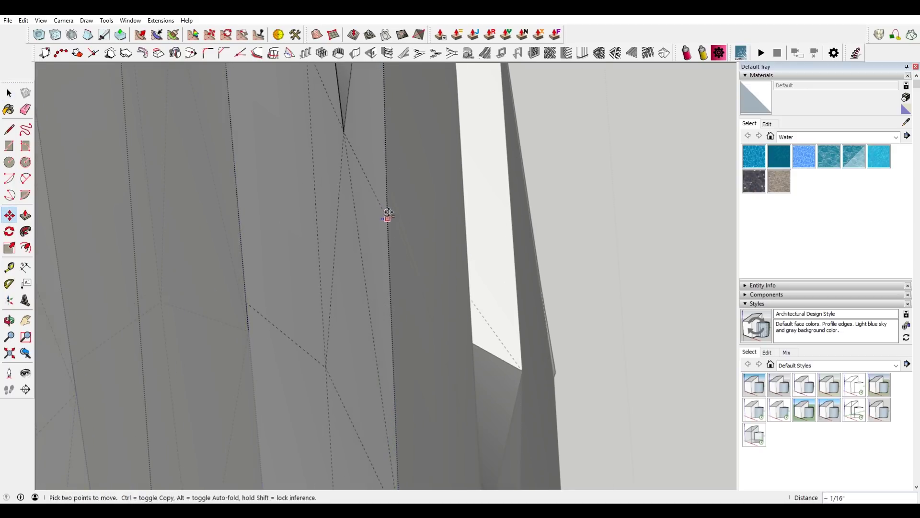
scroll(389, 207, down, 5)
middle_drag(444, 217, 78, 181)
middle_drag(336, 262, 576, 280)
key(space)
scroll(442, 265, up, 8)
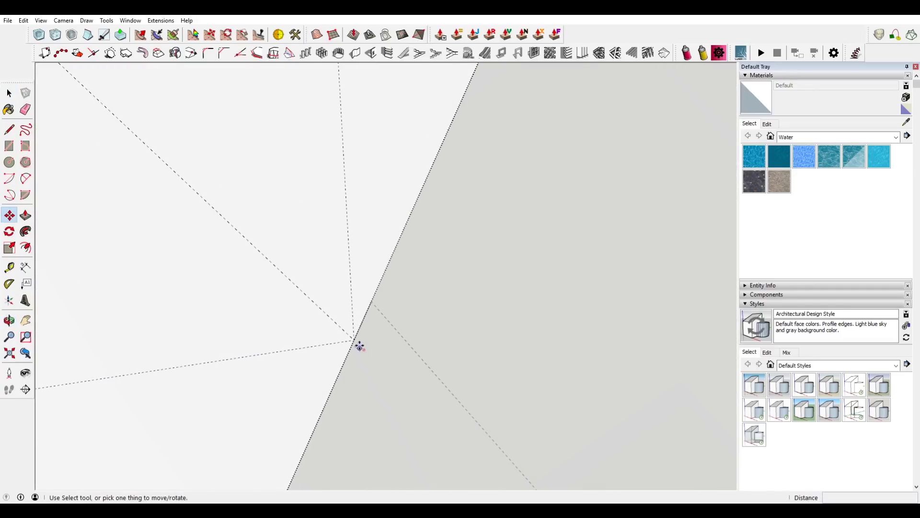
click(354, 338)
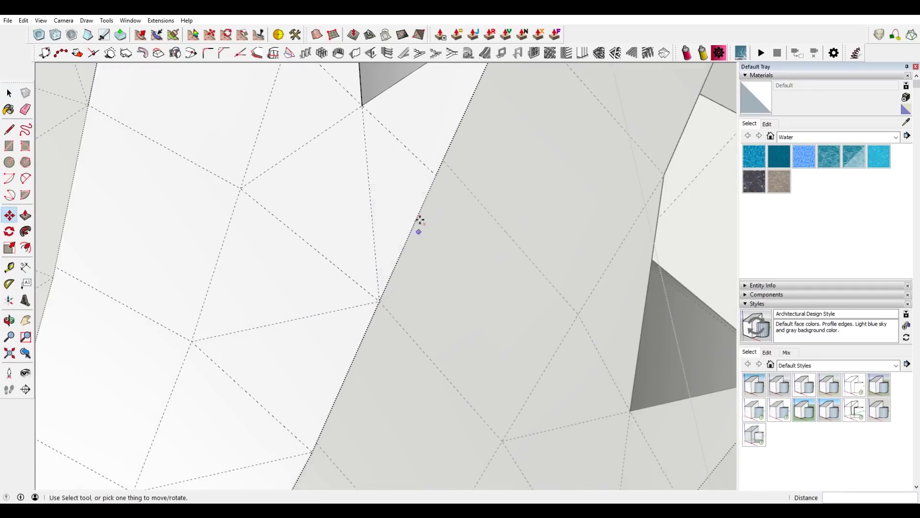
click(453, 147)
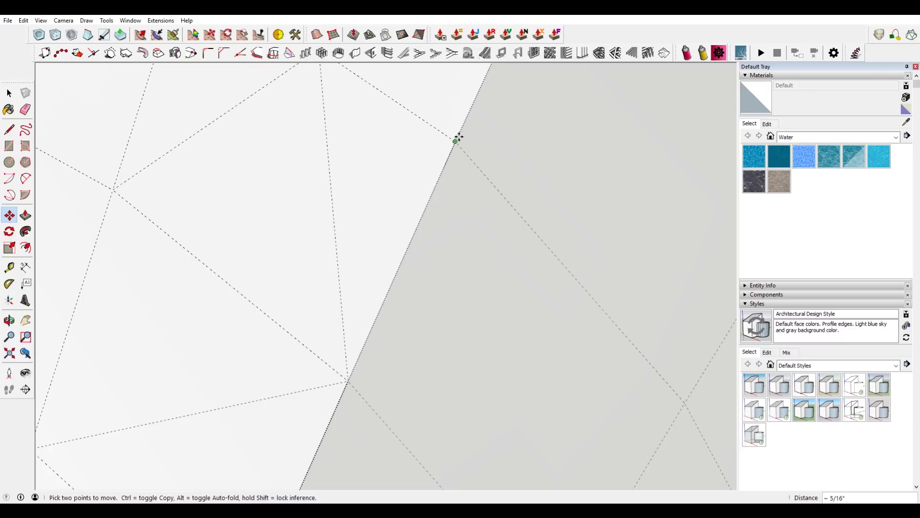
- Snap the next two sidewall edge vertices, working inward toward the rim, onto the neighboring segment's matching vertices
scroll(451, 237, down, 3)
scroll(441, 269, down, 3)
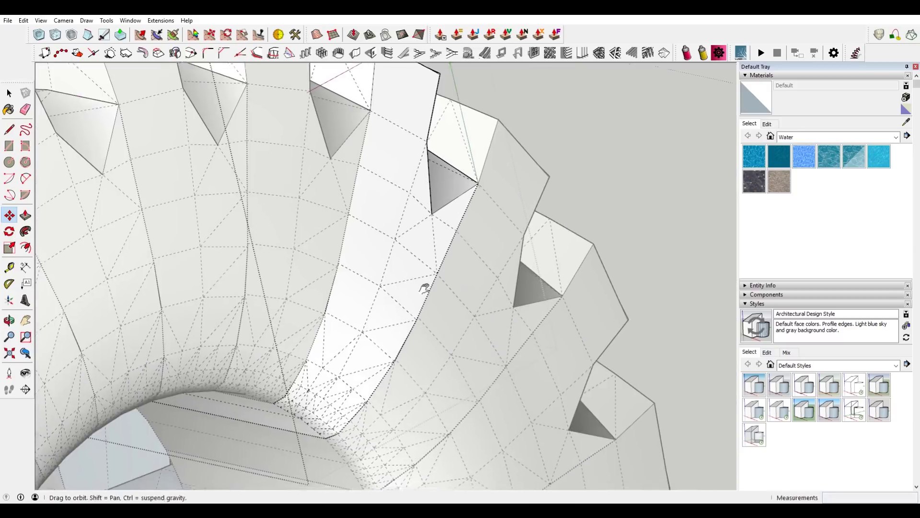
scroll(431, 263, up, 8)
click(410, 270)
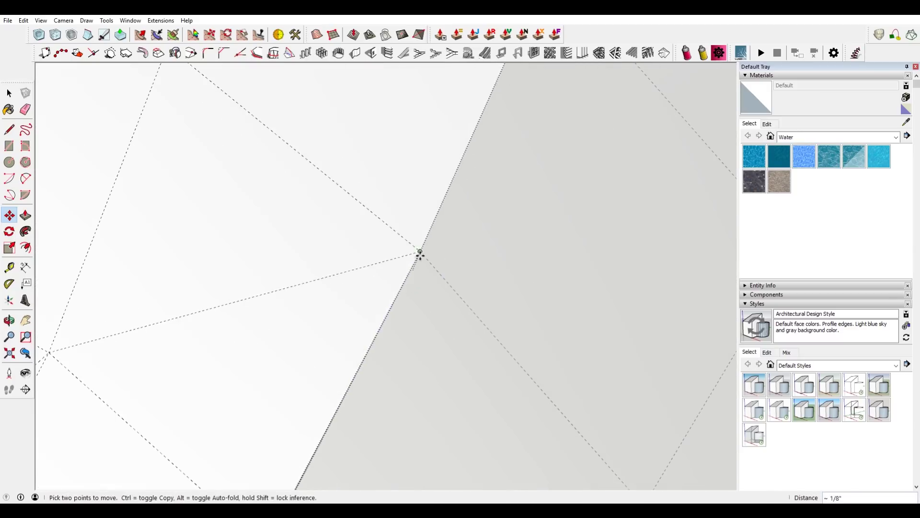
scroll(408, 261, down, 4)
scroll(452, 238, up, 5)
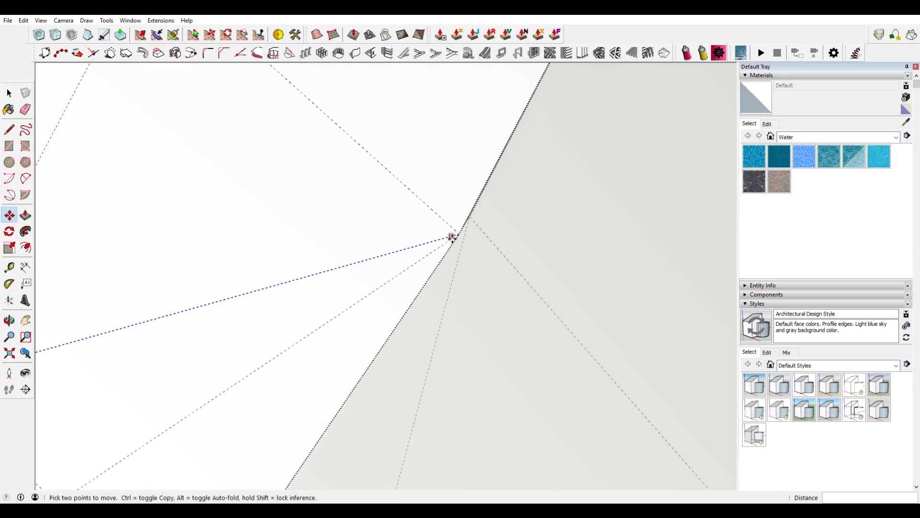
scroll(484, 235, down, 3)
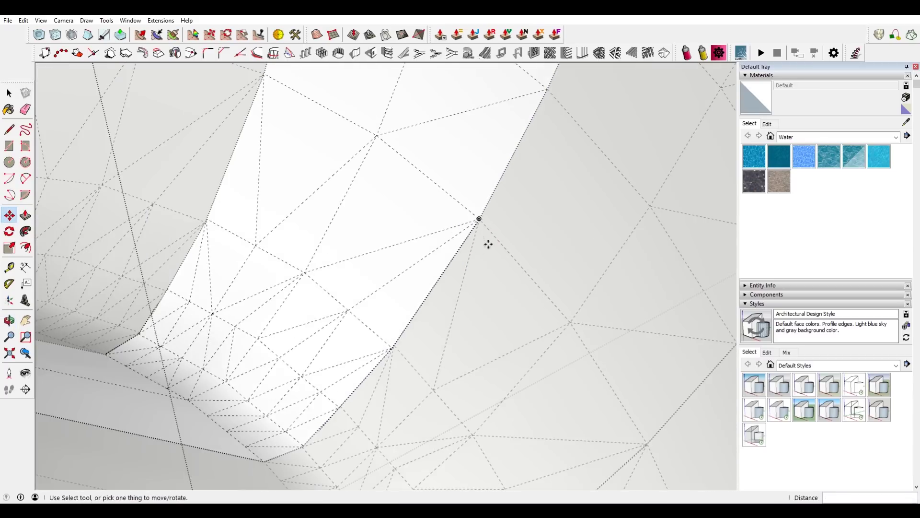
- Snap two closely spaced edge vertices just above the sidewall's curved inner end onto the neighboring segment's vertices
scroll(392, 367, up, 3)
click(442, 293)
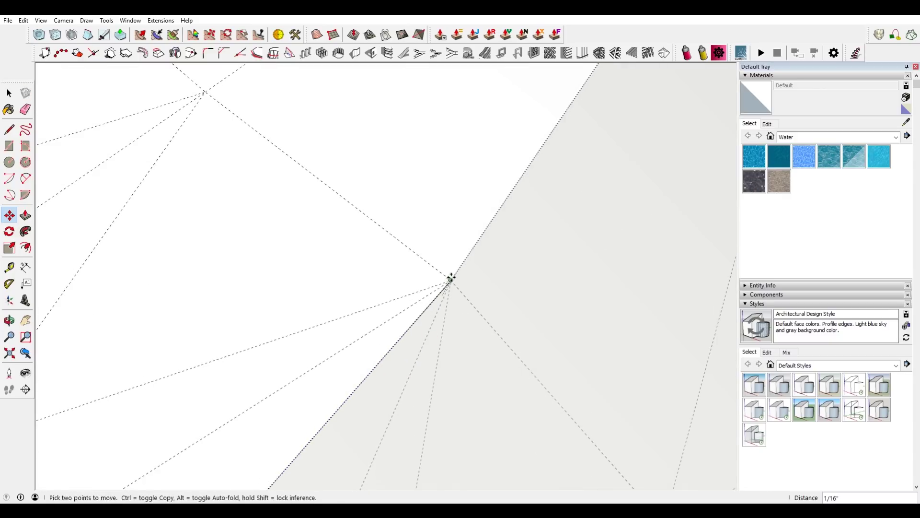
scroll(453, 266, down, 3)
scroll(397, 335, up, 5)
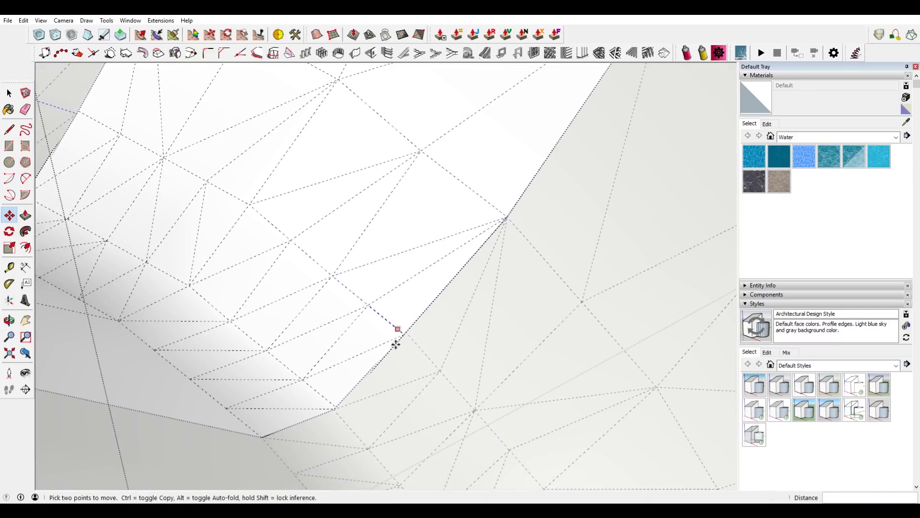
click(422, 304)
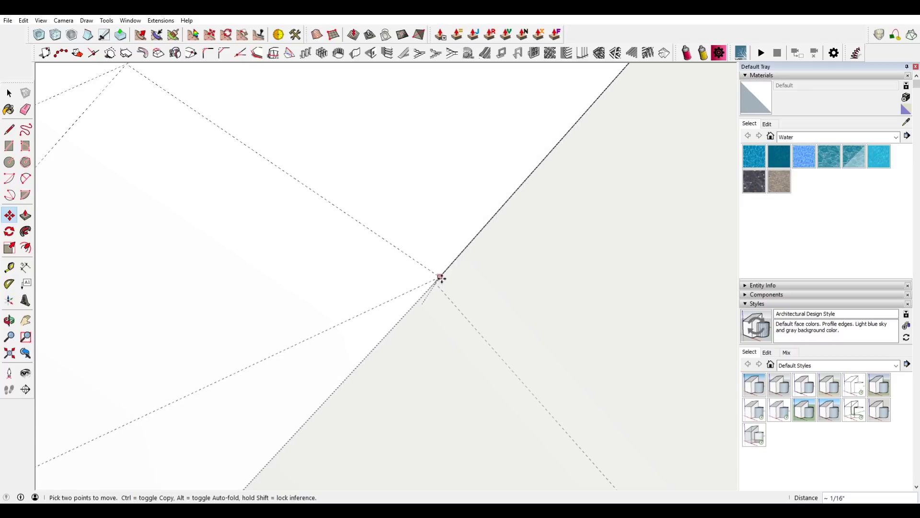
- Isolate the open segment at its curved rim end and clear the selected triangular face
mouse_move(434, 281)
middle_down()
mouse_move(447, 218)
mouse_move(409, 376)
mouse_move(407, 341)
mouse_move(434, 318)
mouse_move(402, 306)
mouse_move(390, 325)
mouse_move(489, 269)
mouse_move(541, 177)
mouse_move(363, 178)
middle_up()
scroll(423, 302, up, 6)
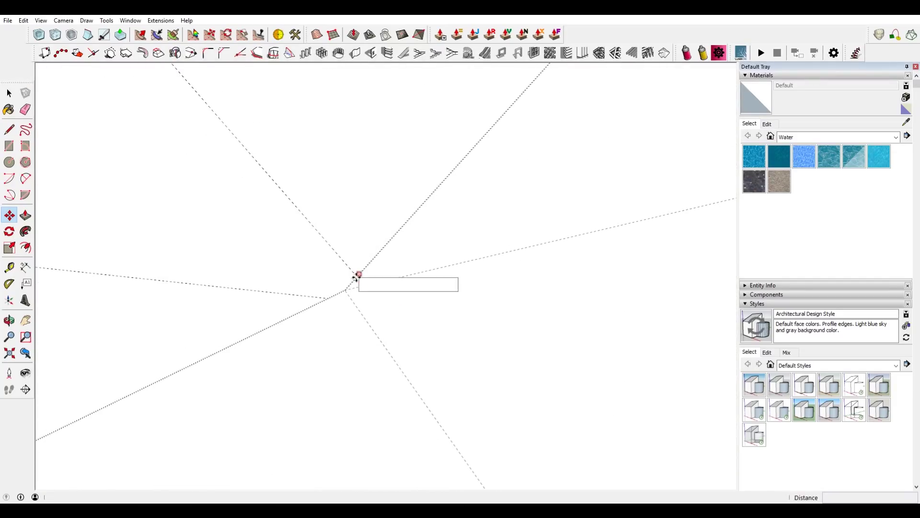
key(space)
scroll(371, 242, down, 3)
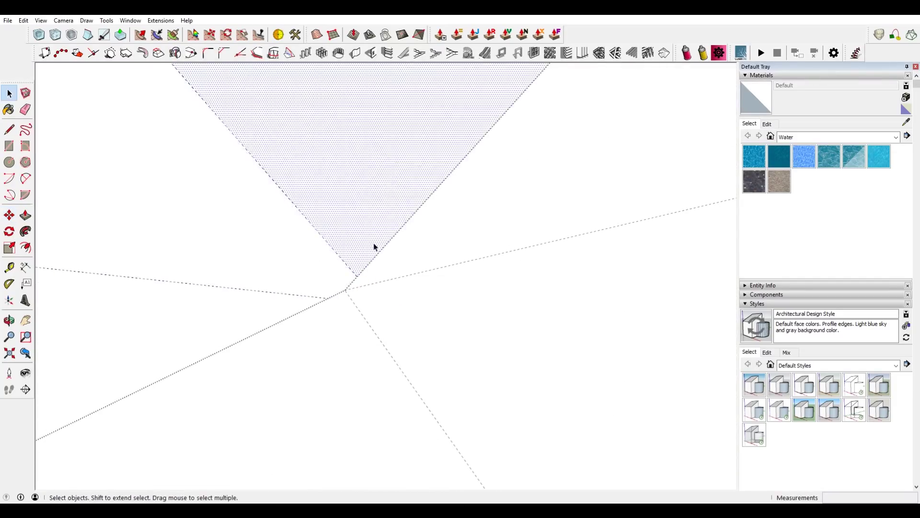
middle_drag(375, 258, 403, 272)
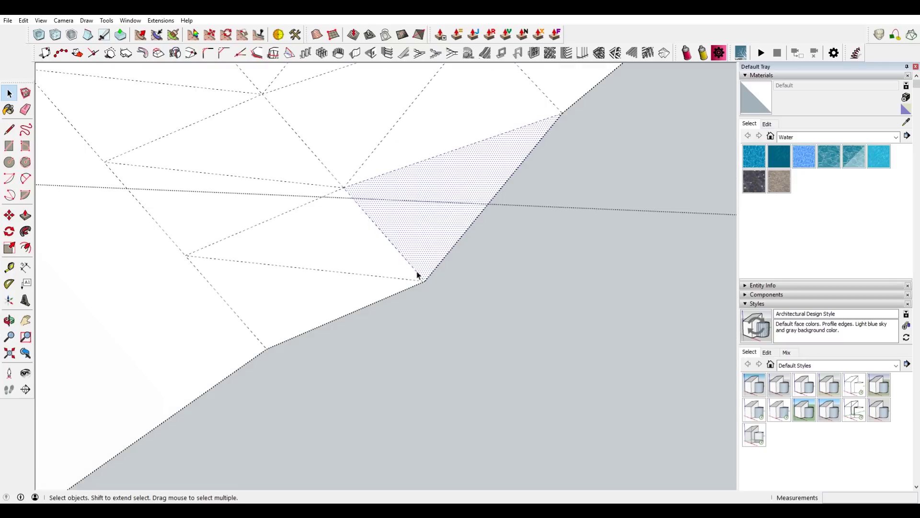
key(m)
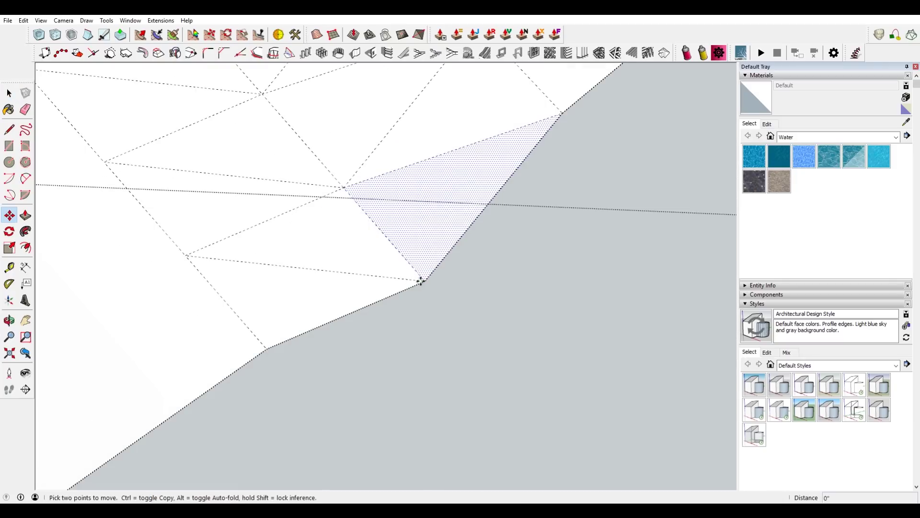
key(space)
click(460, 286)
- Move the outline vertex at the curved rim end about 1/16 inch onto the neighboring segment's matching vertex
key(m)
click(426, 280)
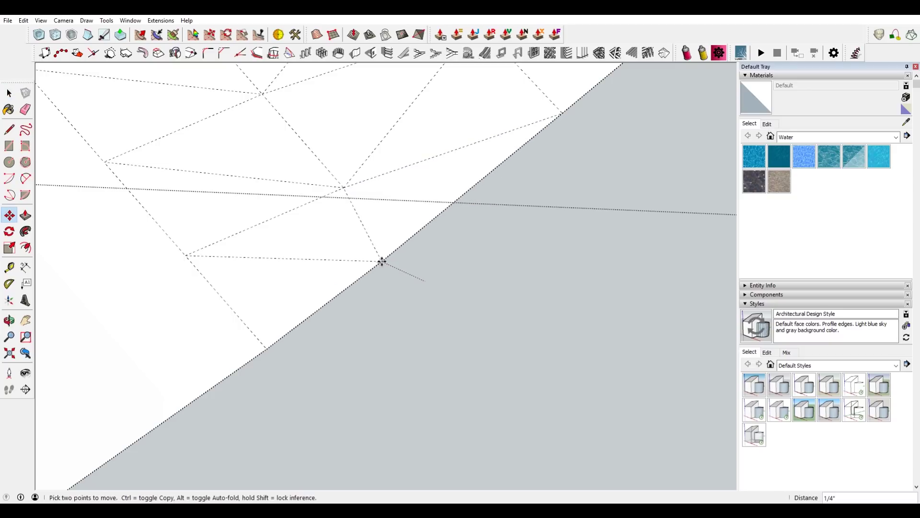
click(94, 65)
click(41, 20)
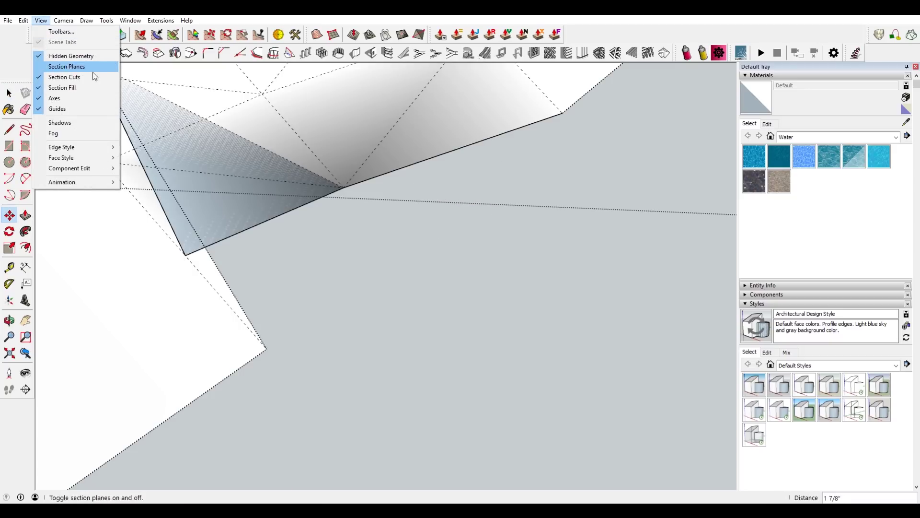
click(79, 65)
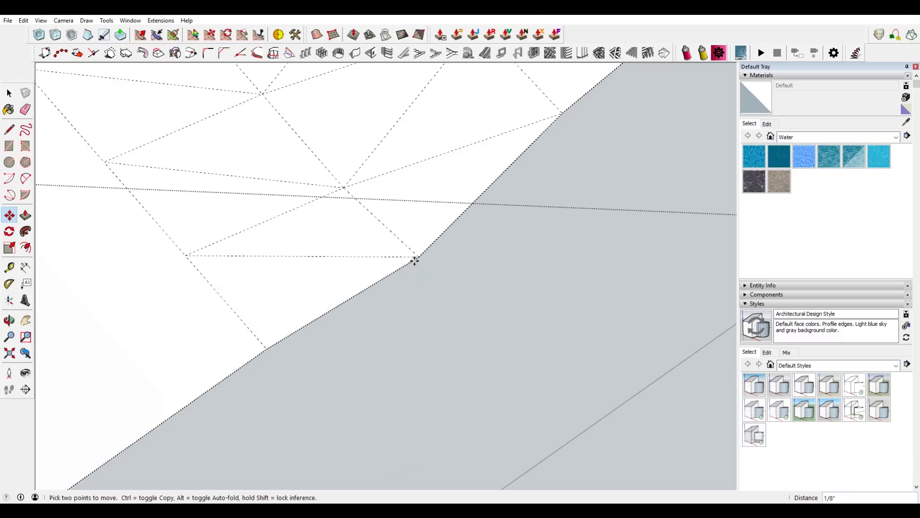
scroll(414, 259, up, 4)
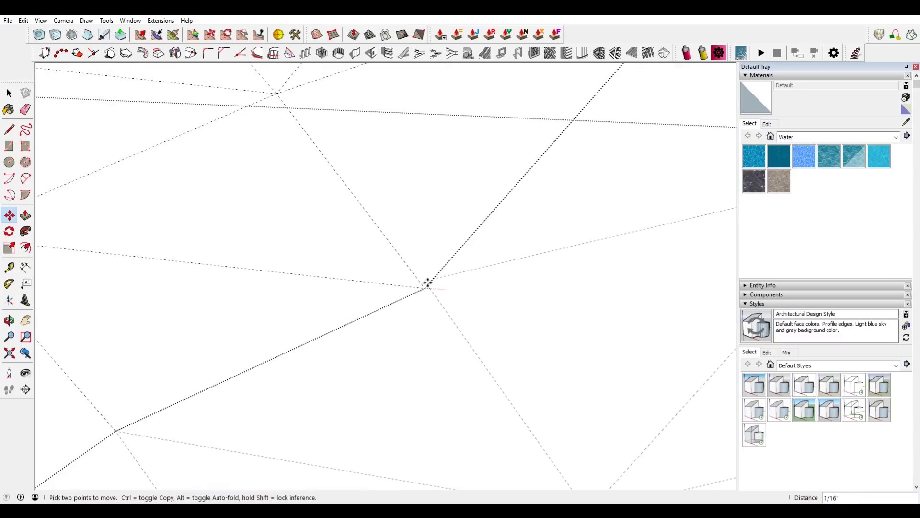
scroll(378, 235, down, 3)
key(space)
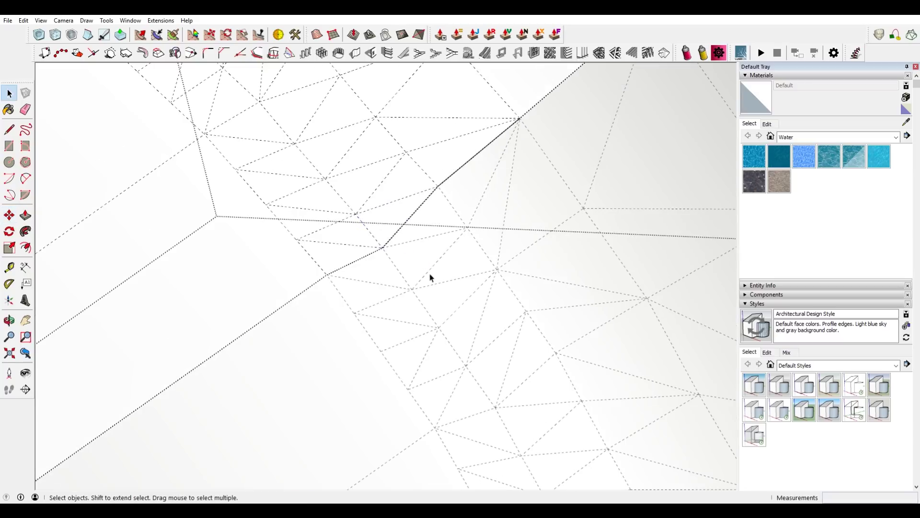
- Close the segment and turn off the Hidden Geometry display for the whole tire
scroll(428, 276, down, 3)
scroll(428, 277, down, 5)
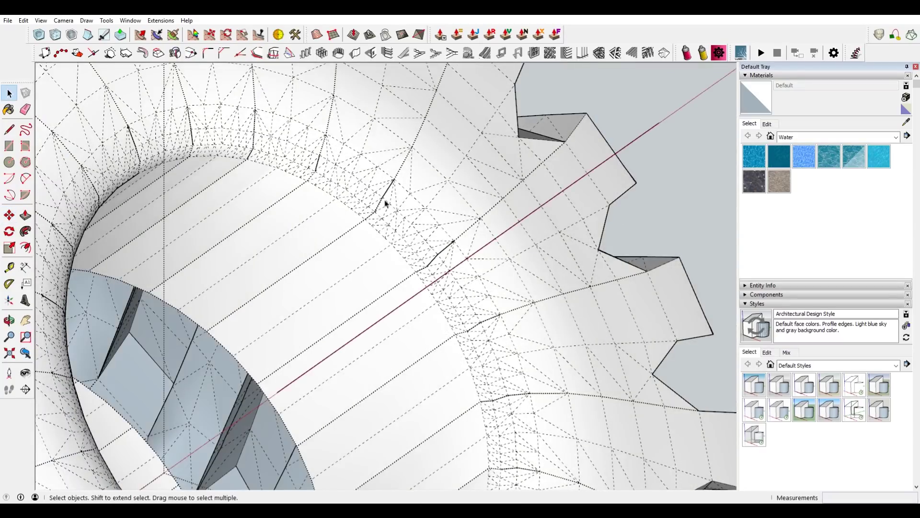
click(40, 20)
click(72, 56)
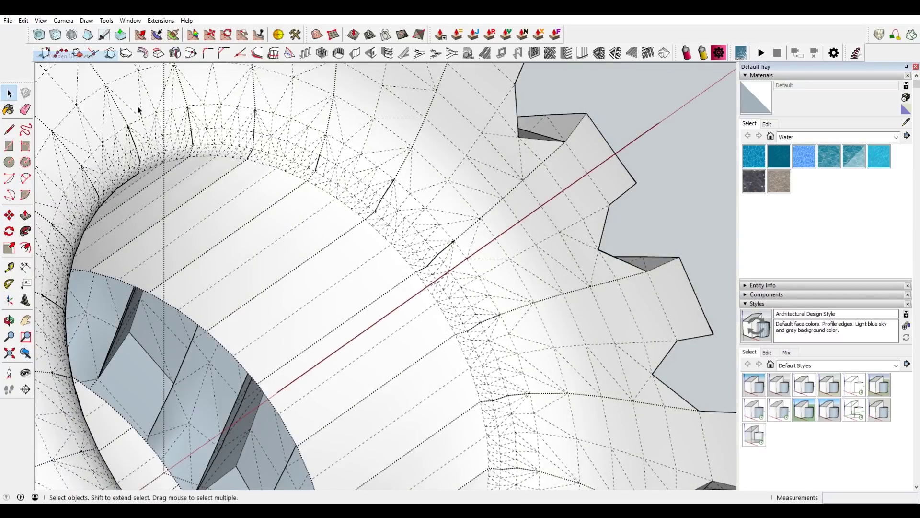
- Select all of the tire's tread and sidewall geometry
middle_drag(400, 216, 487, 169)
scroll(349, 275, down, 10)
scroll(454, 156, up, 10)
scroll(447, 192, up, 5)
double_click(431, 194)
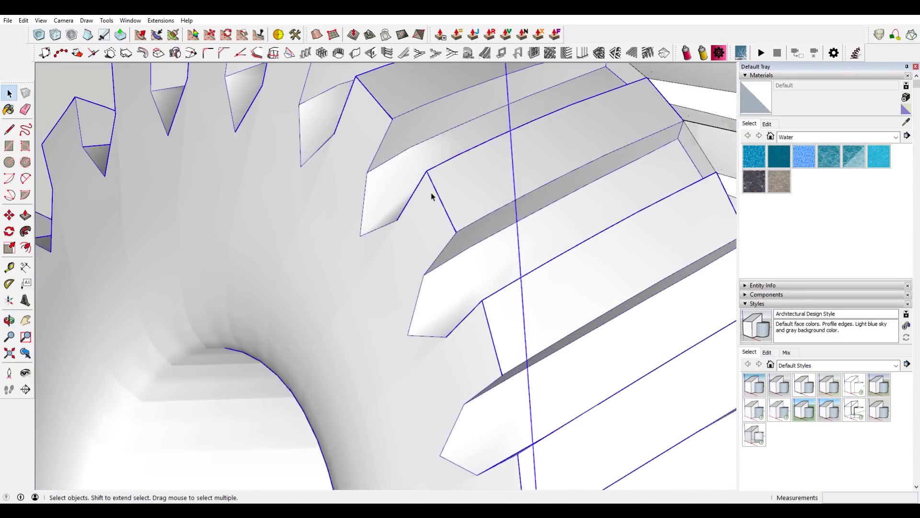
click(437, 198)
triple_click(437, 199)
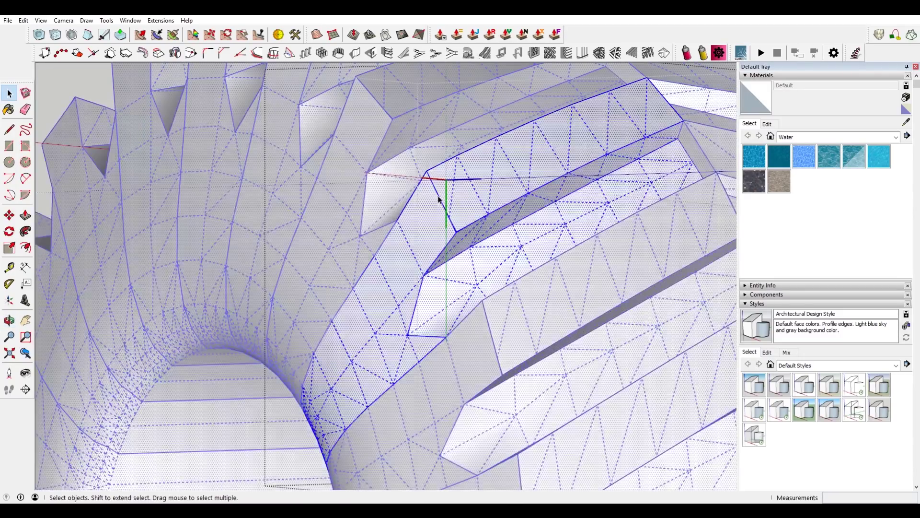
click(439, 202)
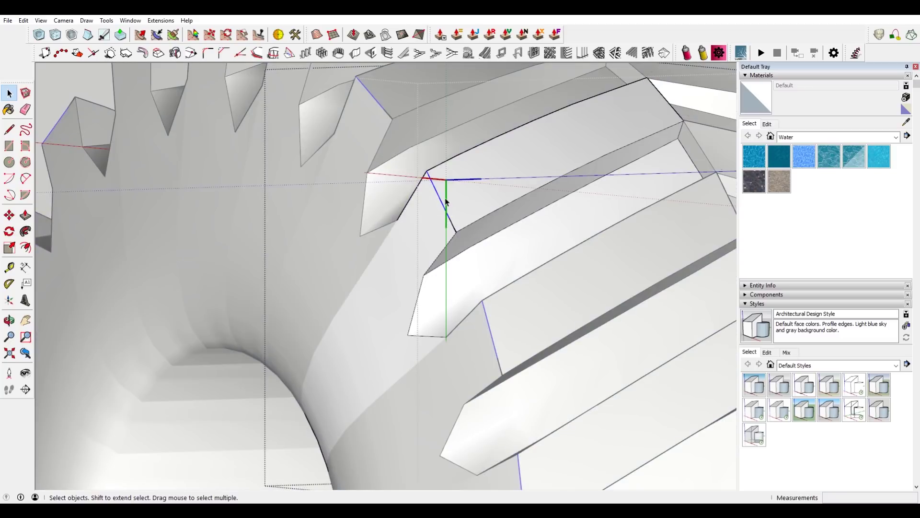
middle_drag(428, 220, 435, 173)
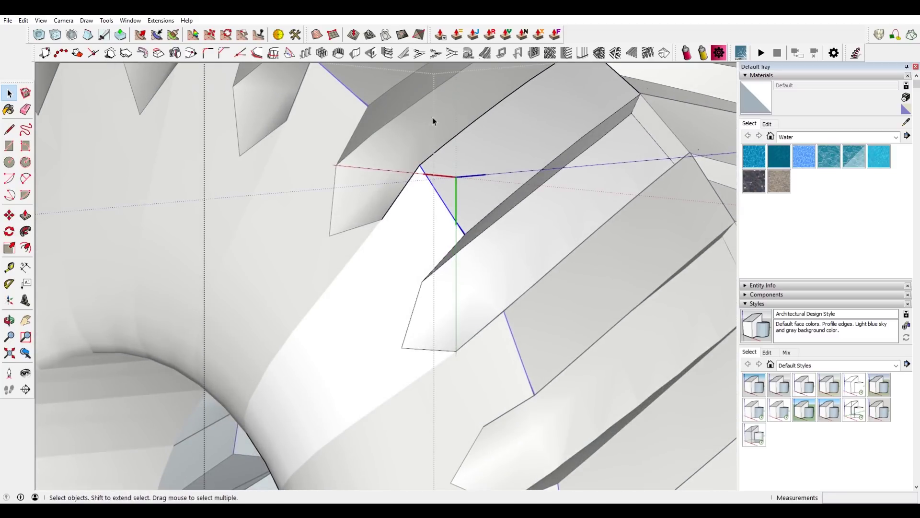
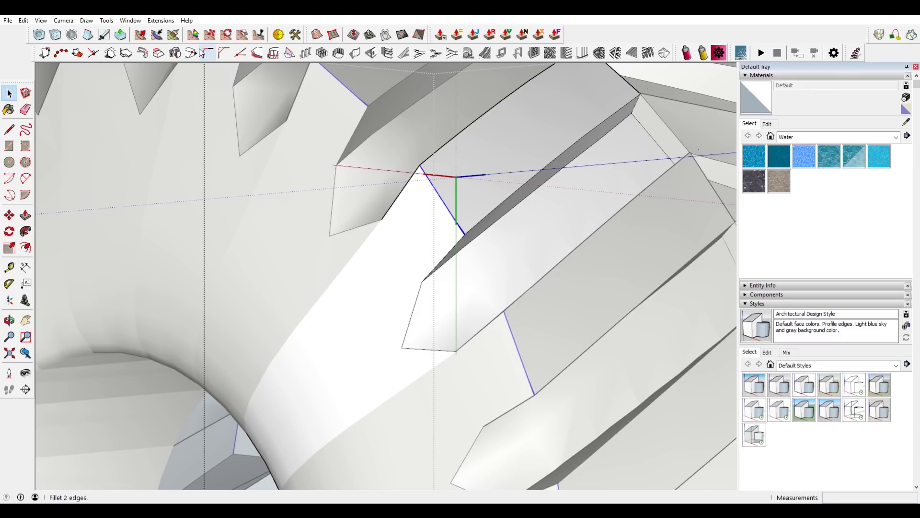
click(123, 20)
click(120, 21)
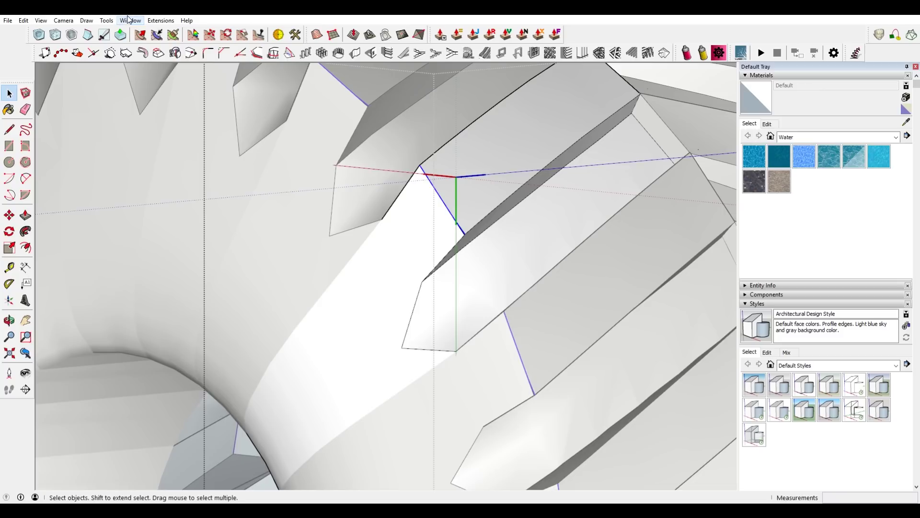
click(425, 234)
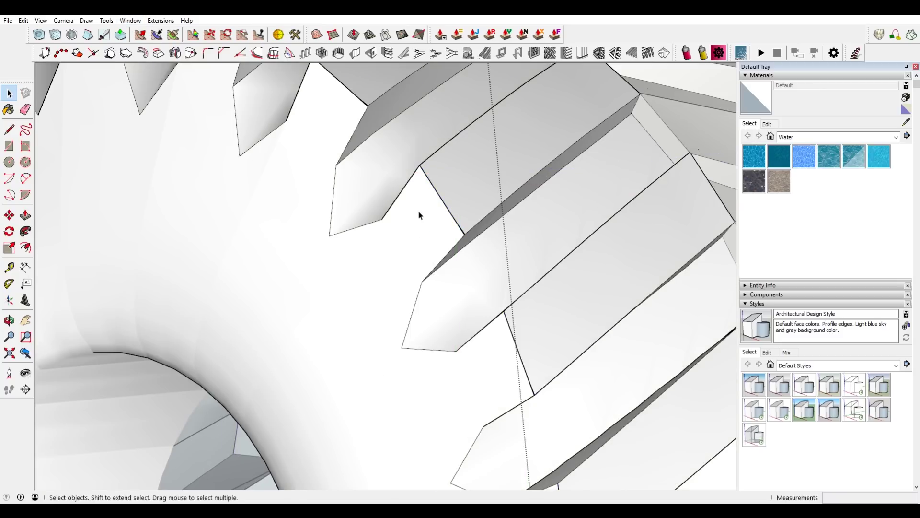
- Open the tread segment with the gap at its groove corner for editing and turn on the Hidden Geometry display
double_click(419, 212)
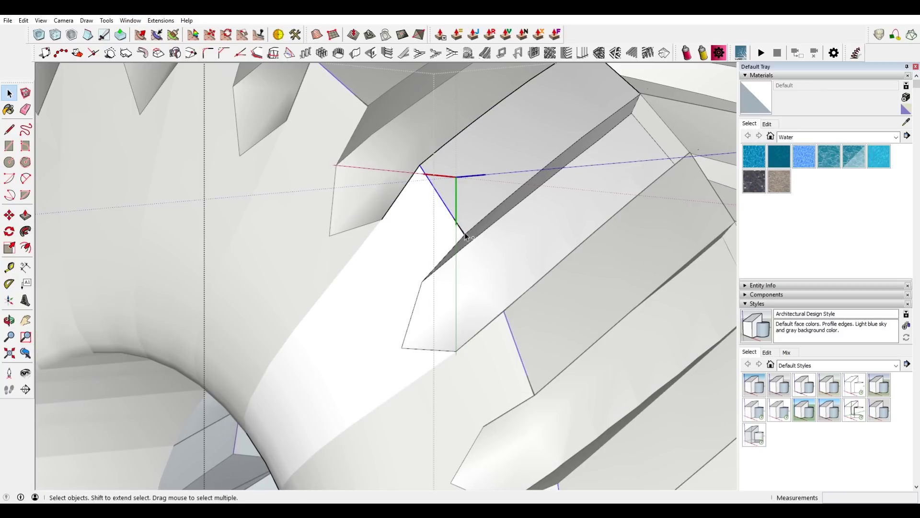
scroll(454, 220, up, 8)
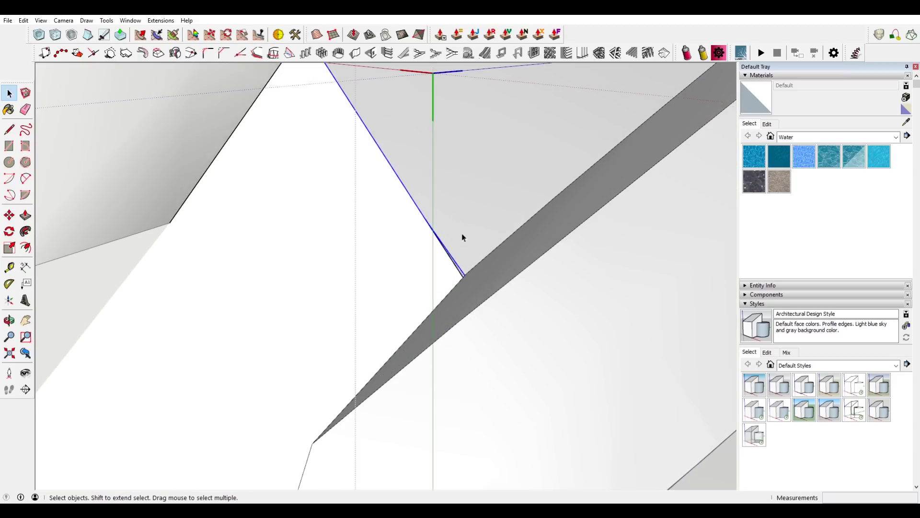
click(458, 289)
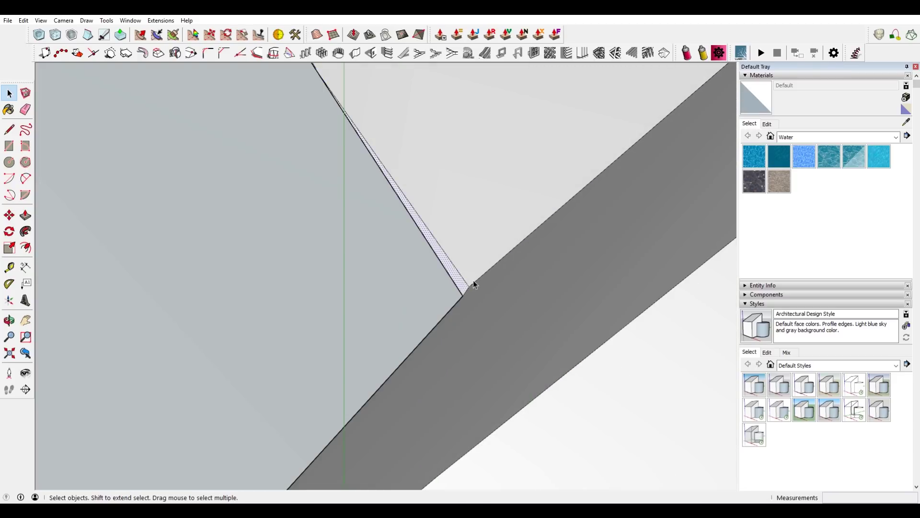
scroll(470, 279, down, 3)
scroll(469, 277, up, 2)
click(23, 20)
mouse_move(41, 20)
click(68, 56)
- Try deleting the thin sliver face between the sidewall and the groove floor
scroll(487, 318, up, 2)
click(489, 308)
scroll(495, 311, up, 1)
click(461, 330)
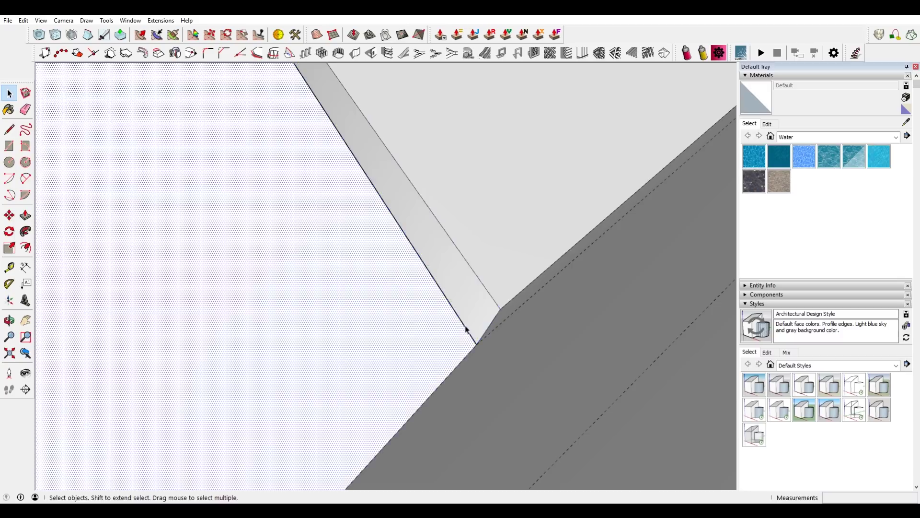
click(484, 305)
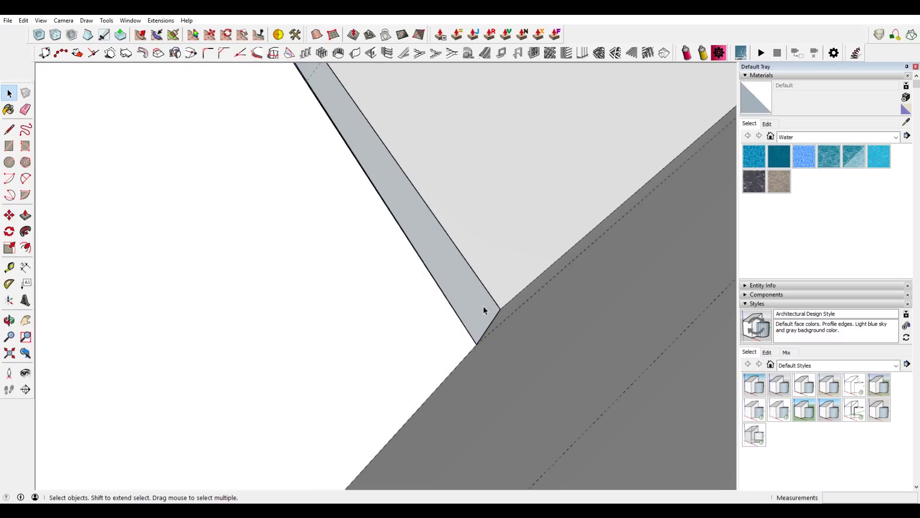
click(457, 329)
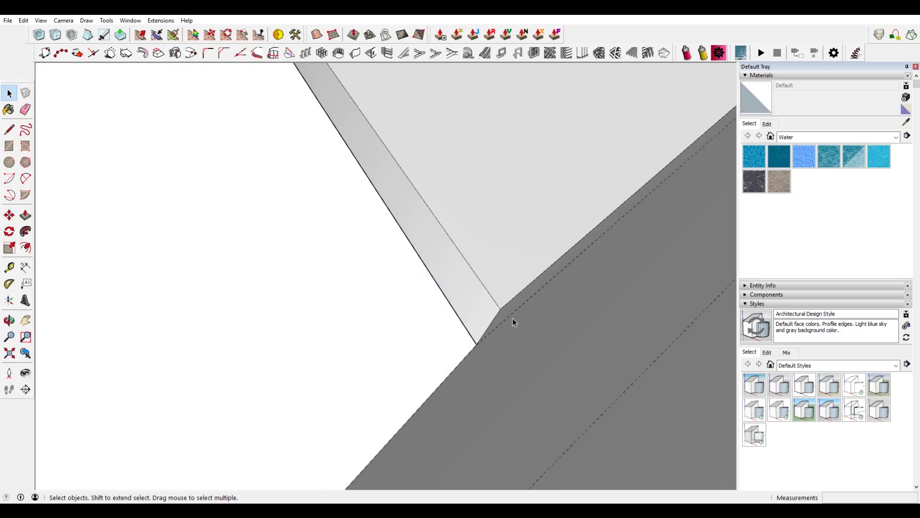
- Delete the short stray edge at the groove corner and the misaligned groove-wall edge, removing the faces attached to them
click(494, 320)
scroll(489, 243, down, 10)
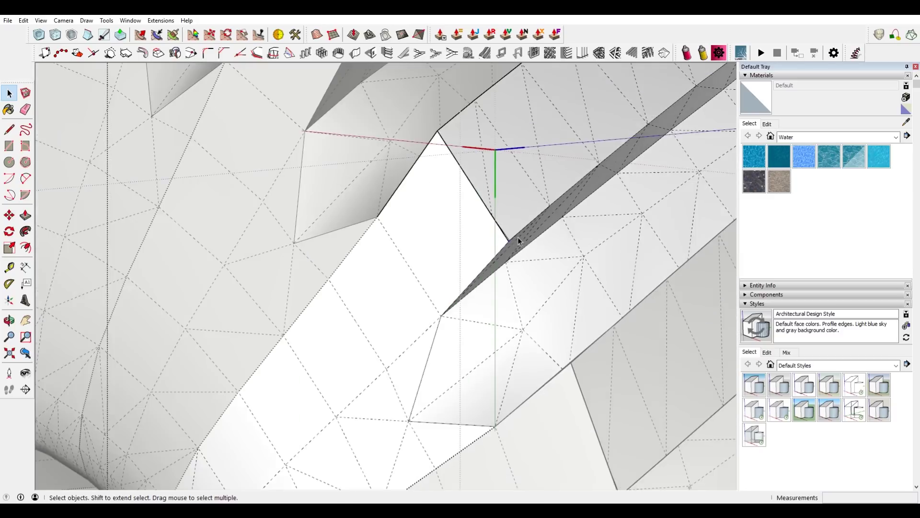
scroll(550, 299, up, 5)
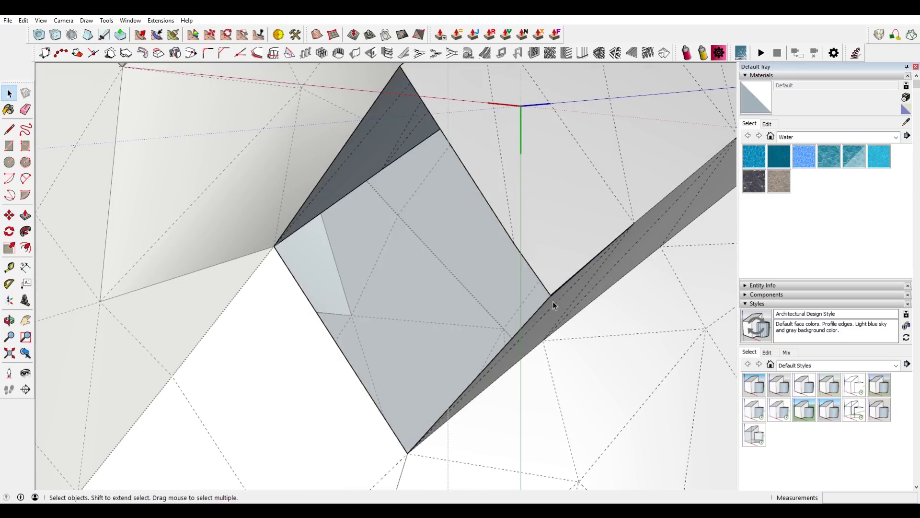
scroll(549, 290, up, 3)
click(543, 290)
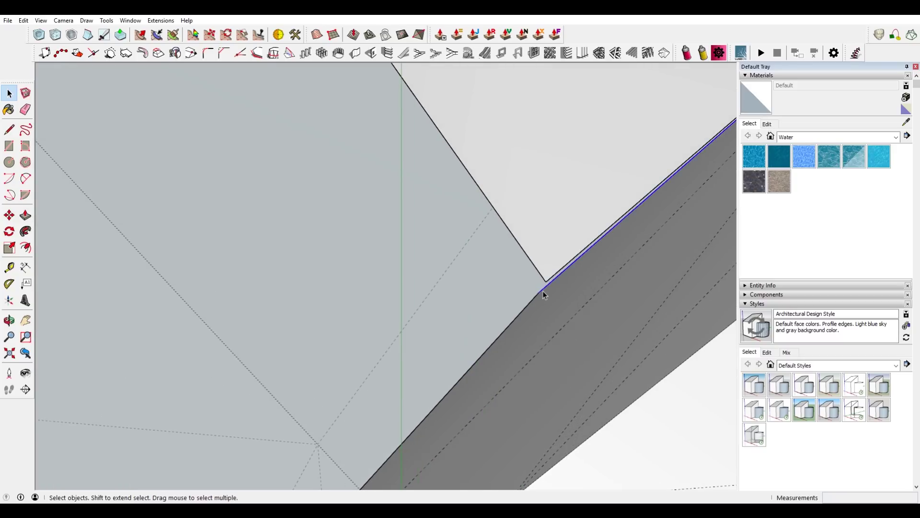
key(Delete)
- Draw an edge about 4 1/8" long from the groove floor's corner to the groove wall's outer vertex on the sidewall
key(l)
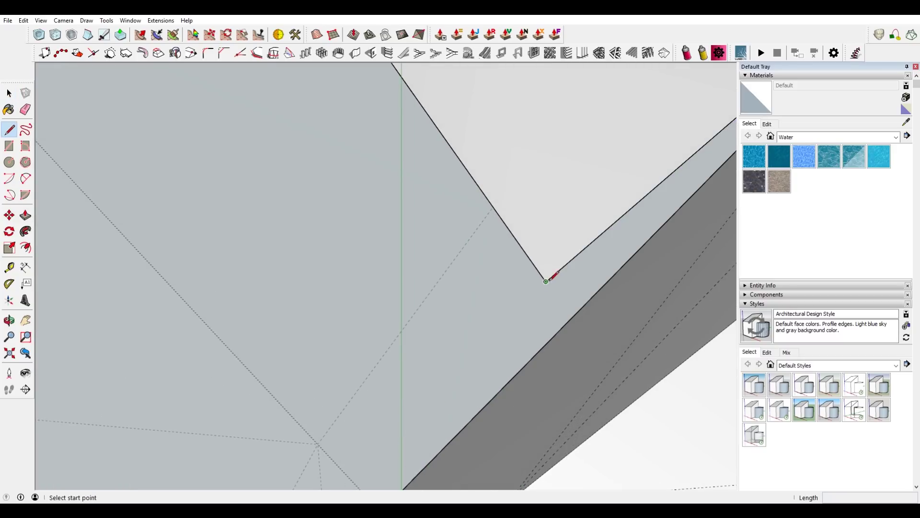
click(545, 281)
middle_drag(553, 242, 489, 285)
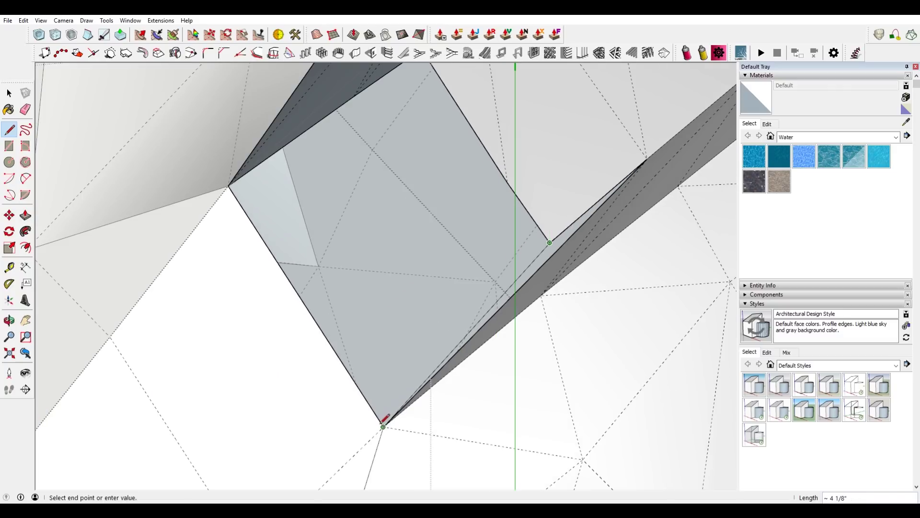
click(384, 425)
- Clear the end strip of the groove floor and redraw the edge between the two groove walls, about 5 1/16" long
middle_drag(485, 230, 454, 223)
key(space)
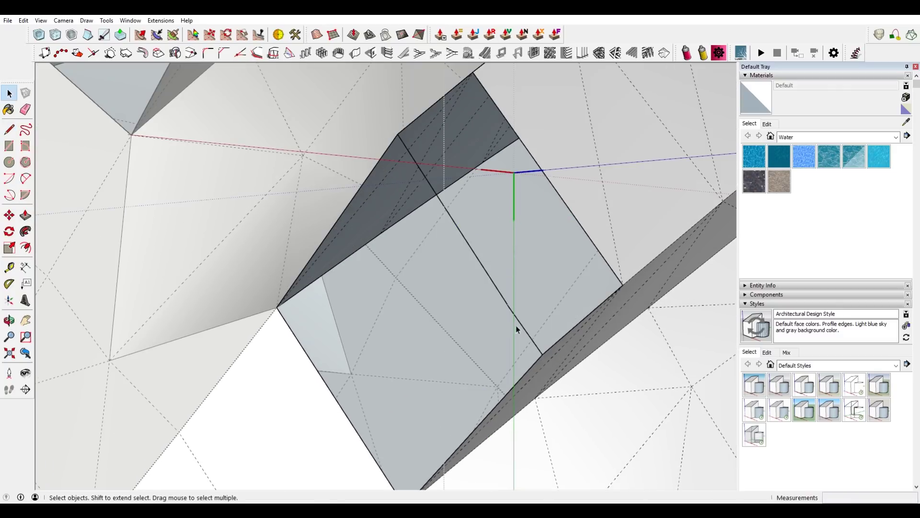
key(Delete)
click(507, 301)
key(Delete)
key(l)
click(398, 134)
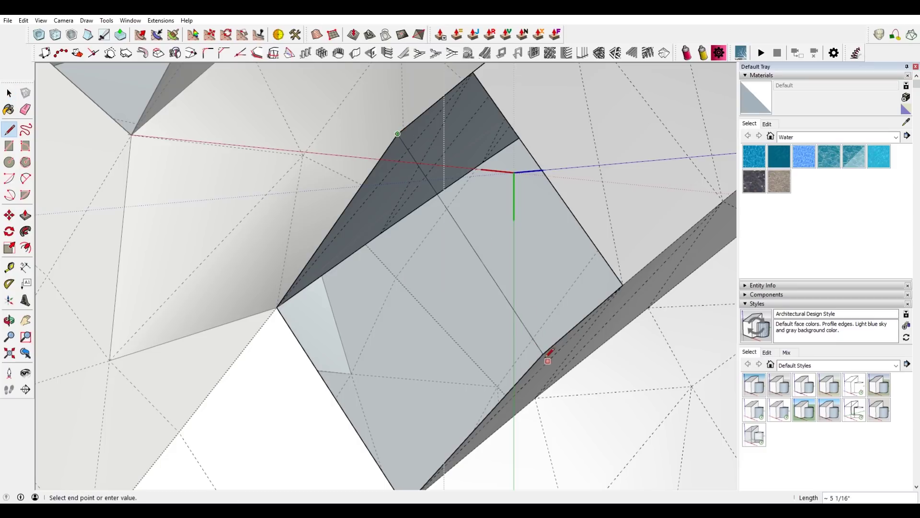
click(542, 354)
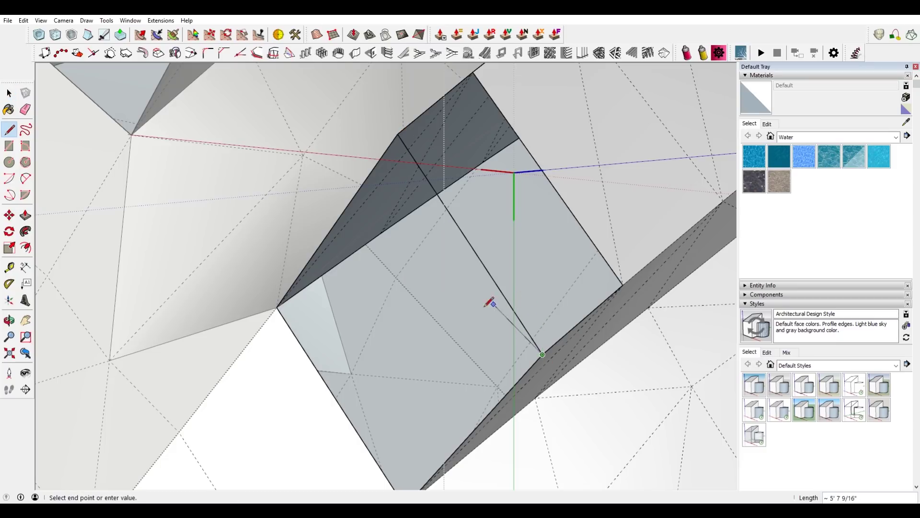
key(space)
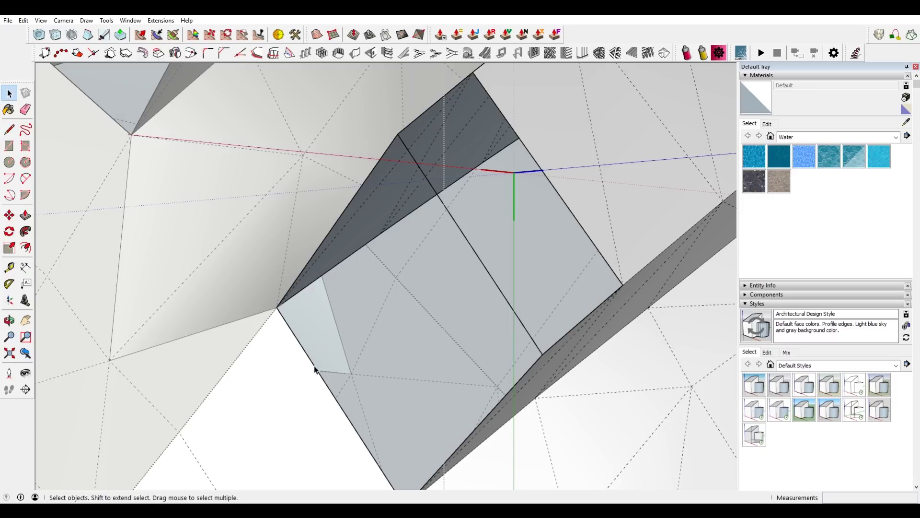
- Fill the sidewall opening with an edge from its outer vertex to the opposite groove corner, and soften that edge
scroll(316, 373, down, 3)
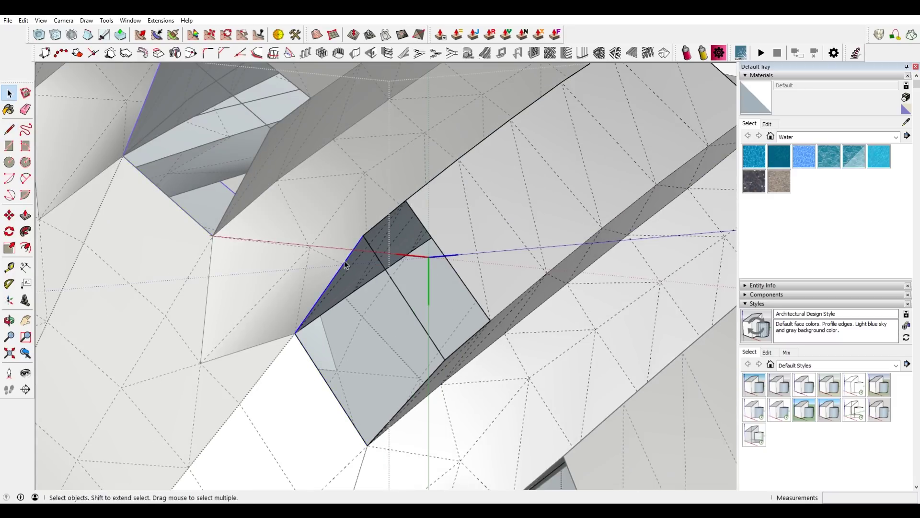
click(439, 369)
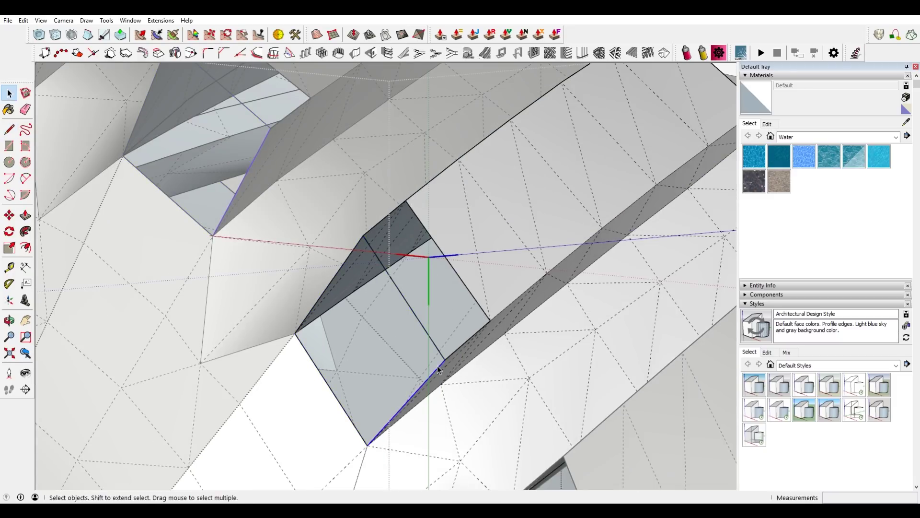
key(l)
click(296, 333)
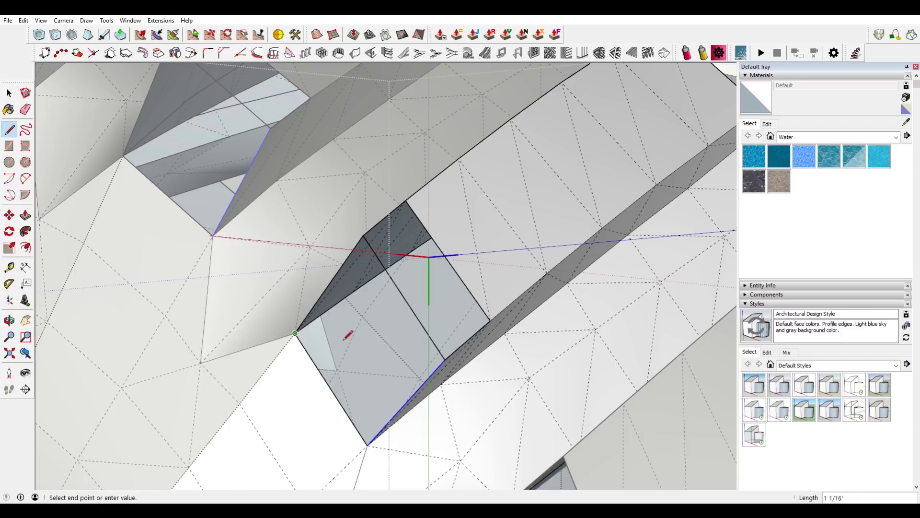
click(444, 359)
key(space)
key(e)
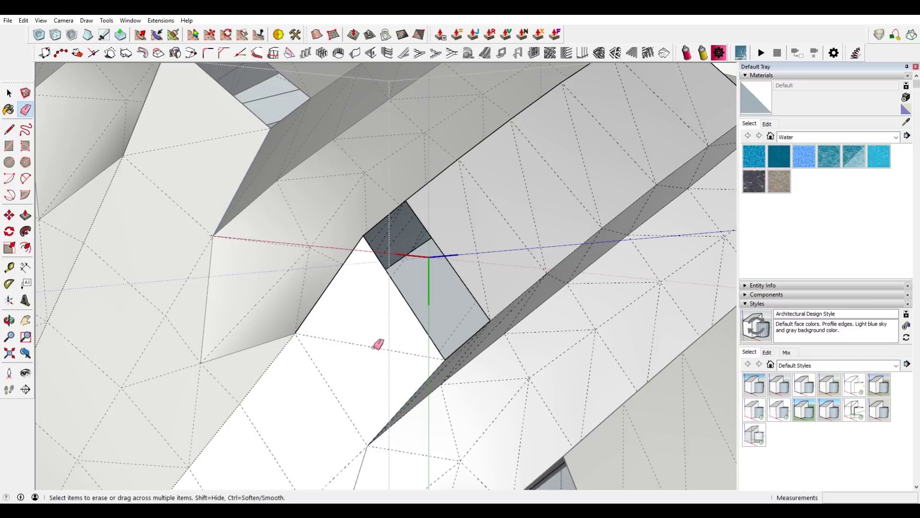
click(379, 347)
- Fill the remaining groove-floor opening with a diagonal edge between its opposite corners and prepare to soften the new edge
scroll(475, 302, up, 3)
key(l)
click(374, 157)
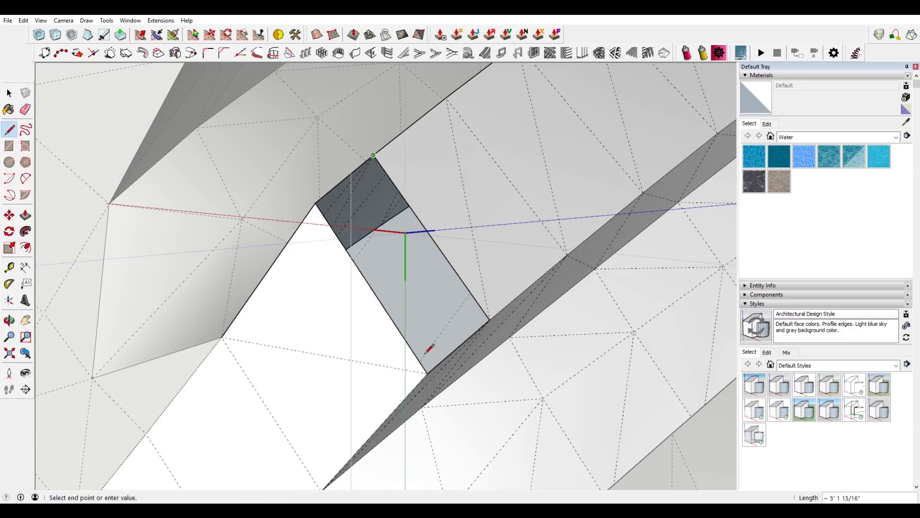
click(427, 374)
key(space)
key(e)
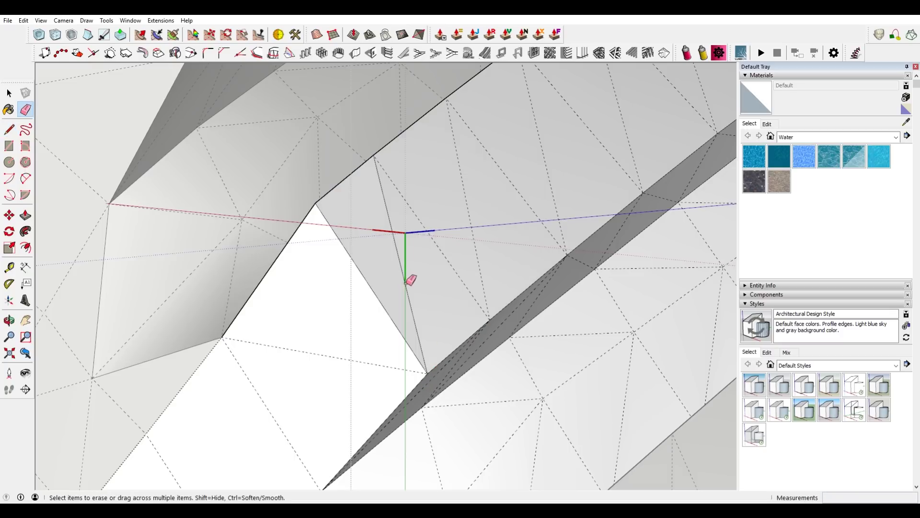
- Draw a circle about 1' 5 1/8" in radius over the tire's side opening, centered on the end of the axis line
key(space)
scroll(407, 325, down, 3)
mouse_move(407, 325)
middle_down()
mouse_move(339, 123)
mouse_move(402, 240)
middle_up()
scroll(480, 278, up, 5)
middle_drag(539, 312, 509, 312)
scroll(499, 335, up, 4)
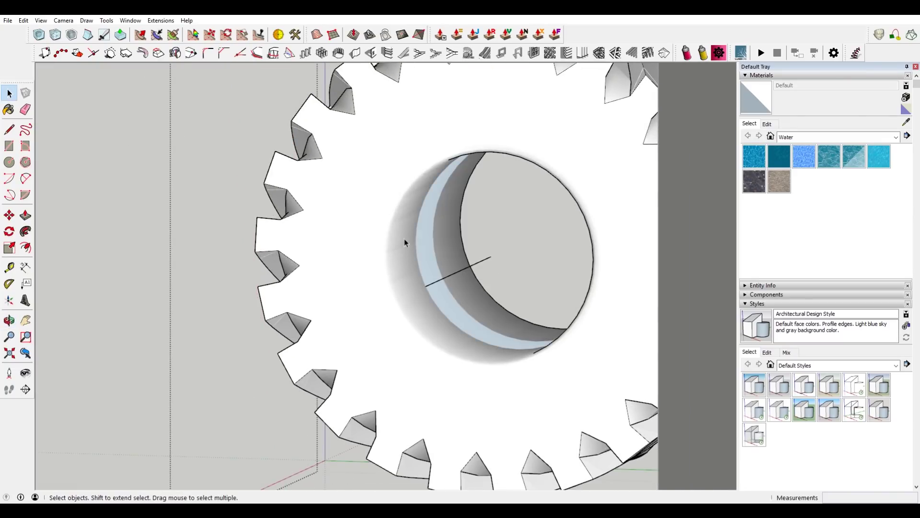
key(c)
click(504, 253)
scroll(446, 262, up, 3)
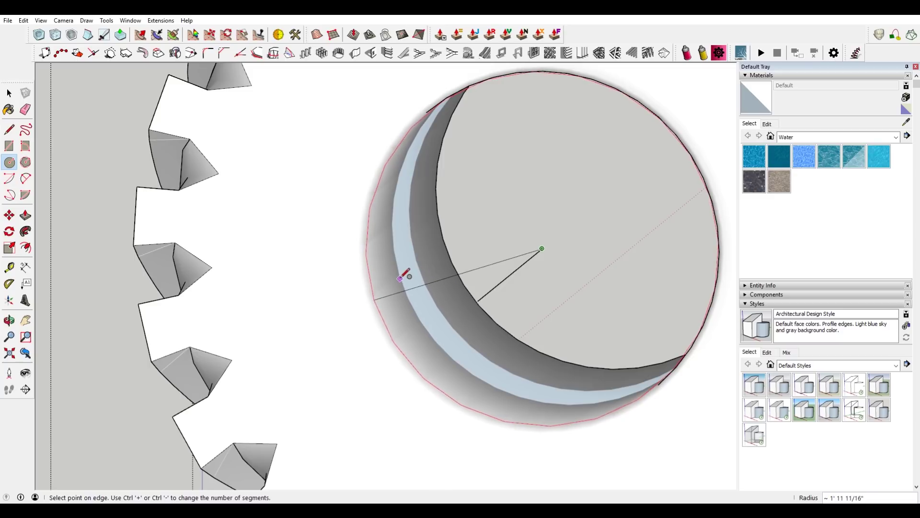
click(382, 287)
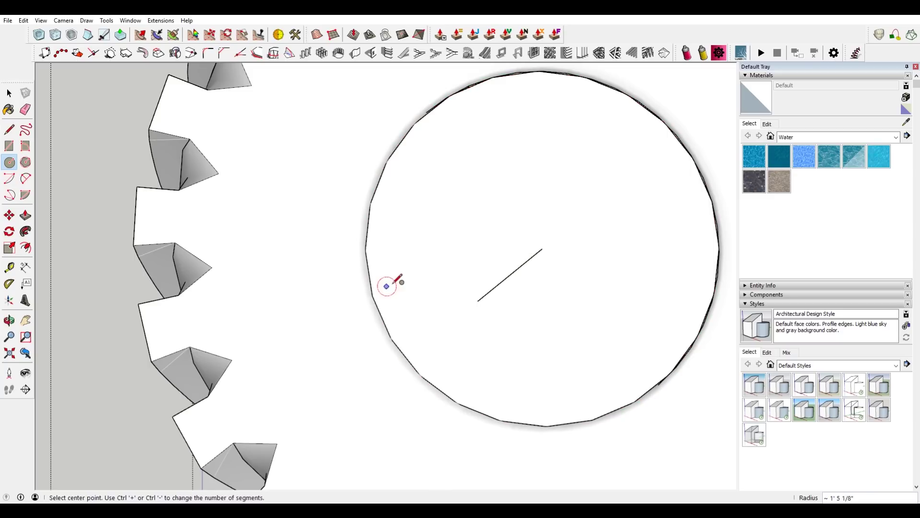
- Offset the circular face inward by about a third of its radius and delete the inner disc, leaving a flat ring
key(space)
click(395, 286)
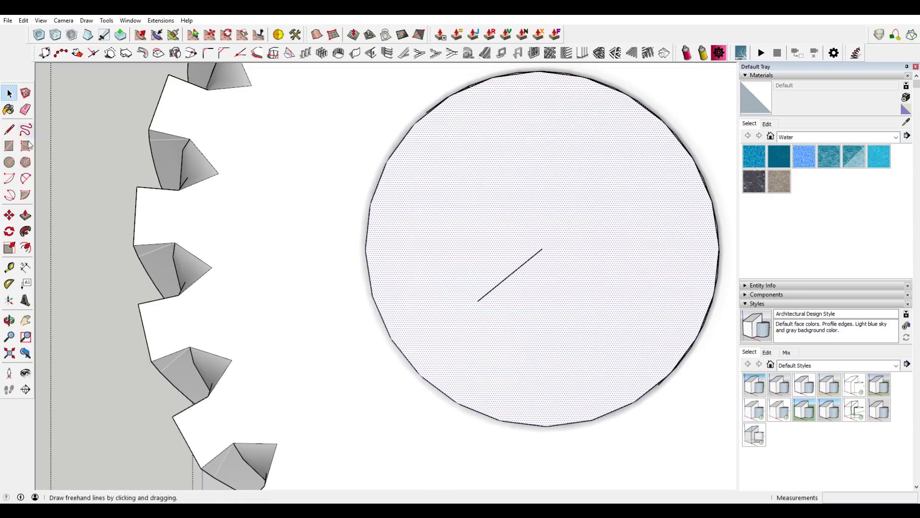
click(26, 248)
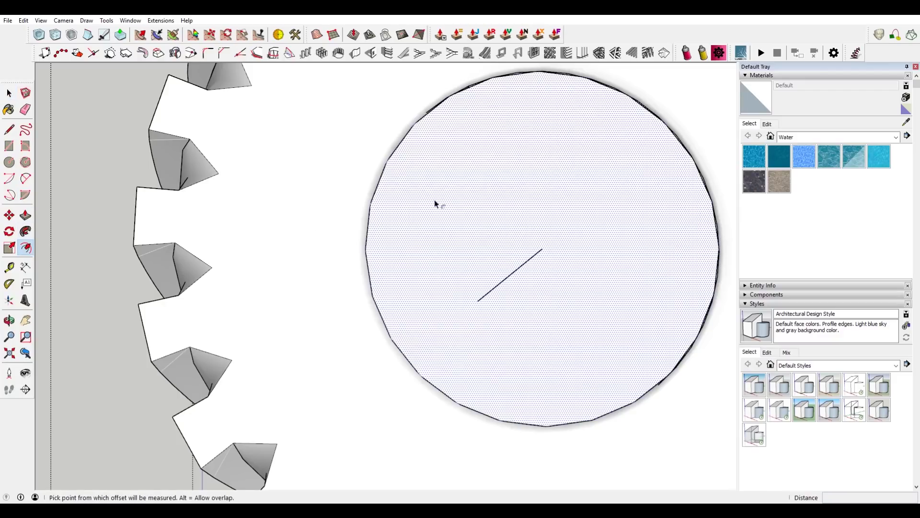
click(473, 86)
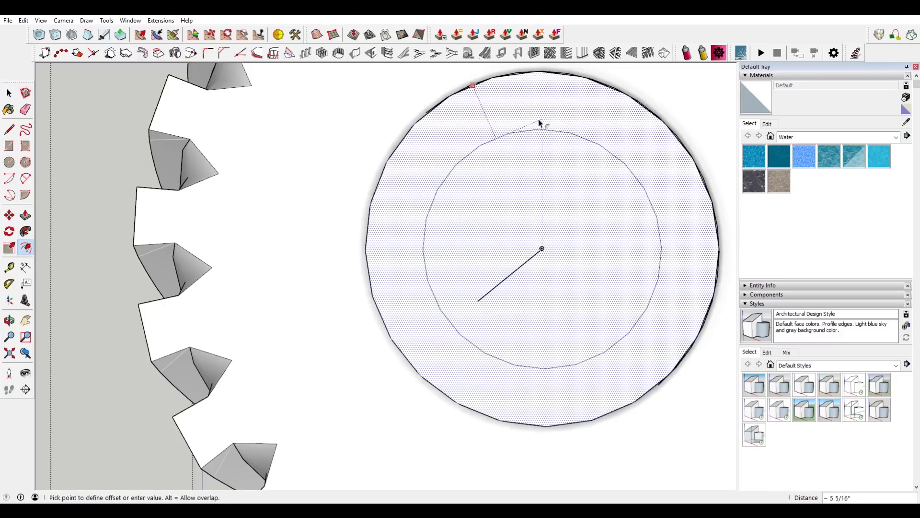
click(537, 127)
key(space)
click(559, 205)
key(Delete)
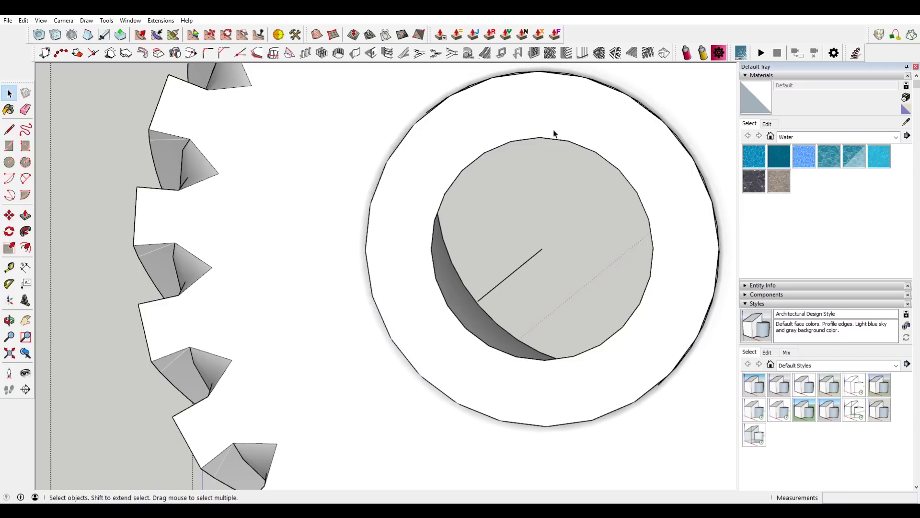
- Move the flat ring along the axis line into the tire's side opening
double_click(550, 113)
middle_drag(550, 117, 471, 314)
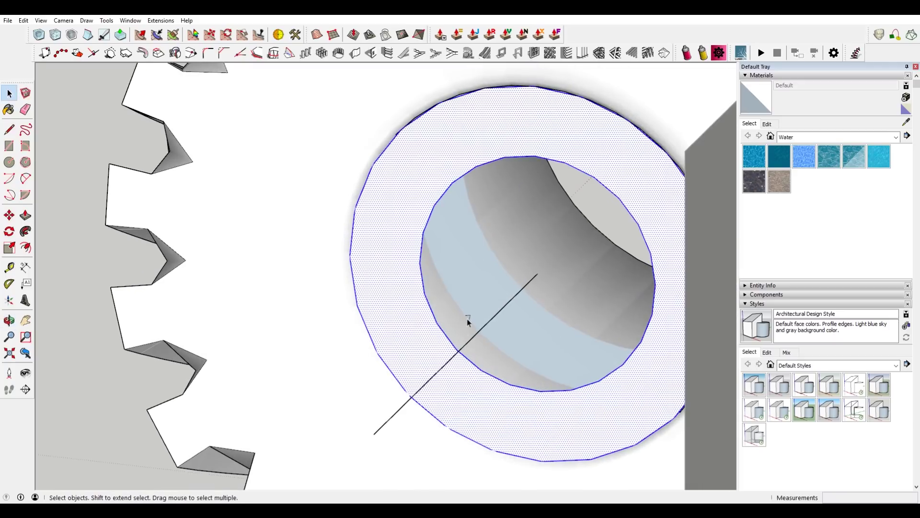
key(m)
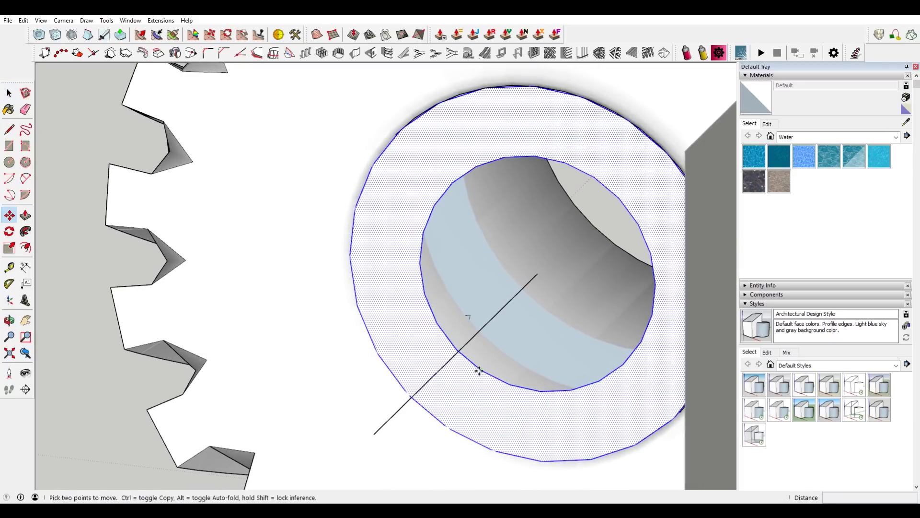
click(479, 370)
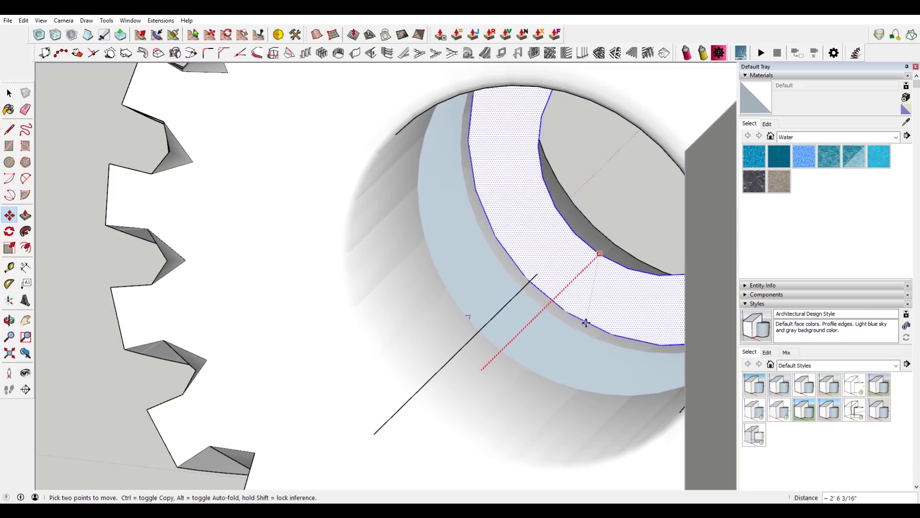
click(585, 324)
click(603, 339)
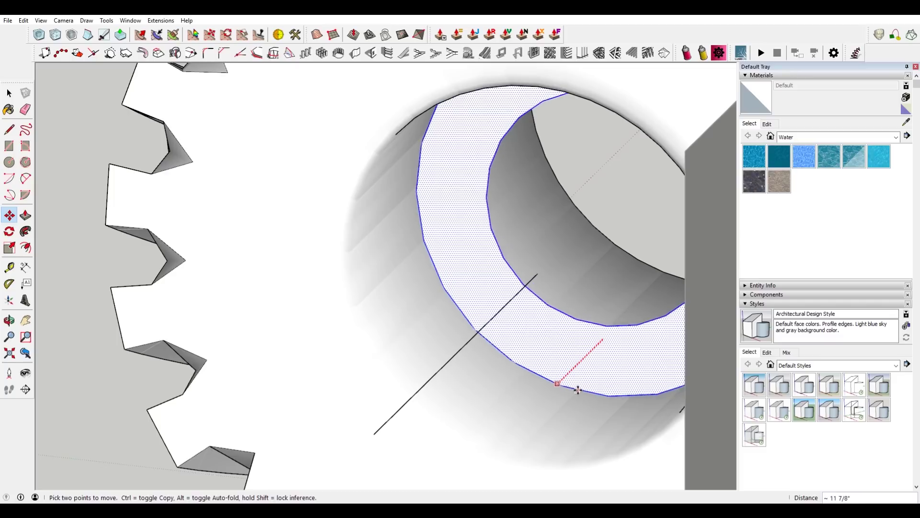
key(Escape)
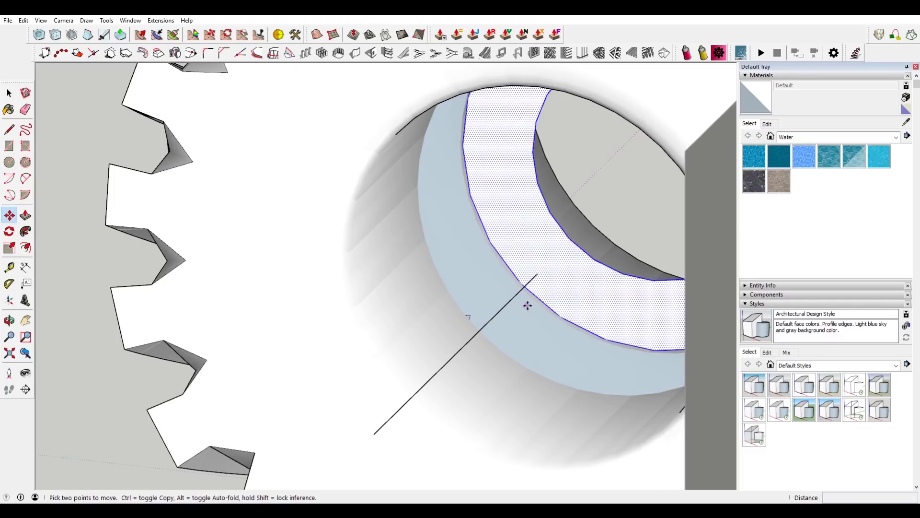
- Delete the recessed ring, show hidden geometry, and draw a circle about 1' 11 7/8" in radius over the tire's side opening
key(Delete)
key(a)
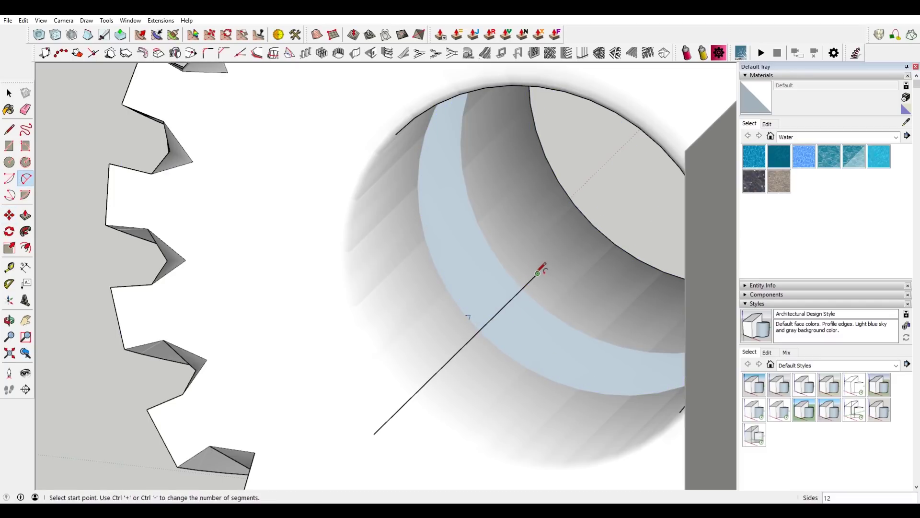
key(c)
click(539, 273)
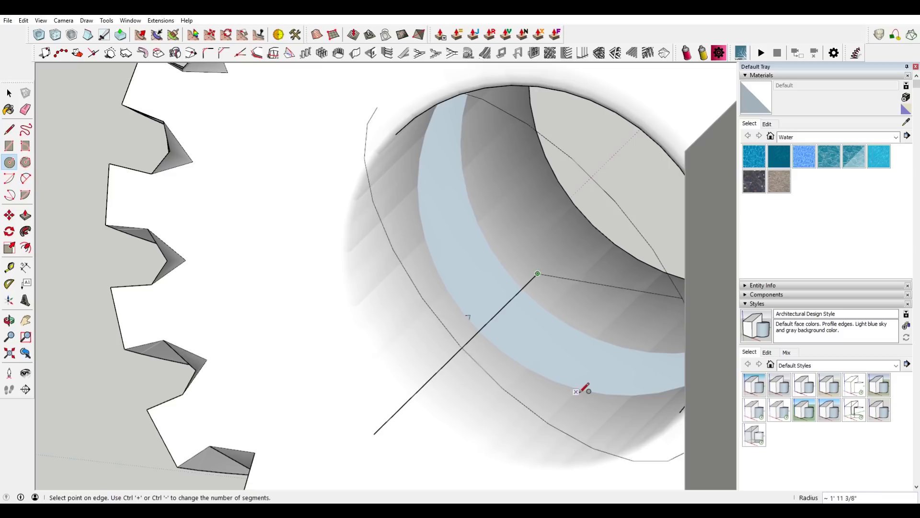
key(Escape)
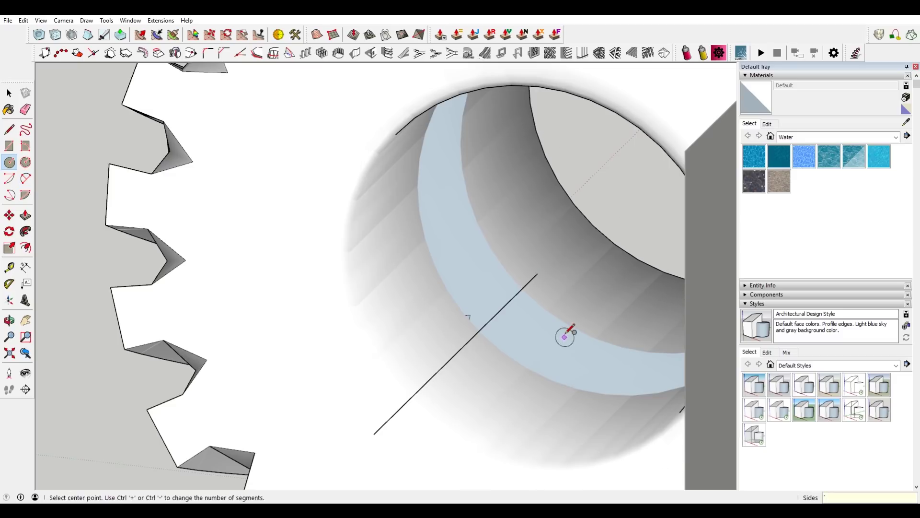
click(538, 273)
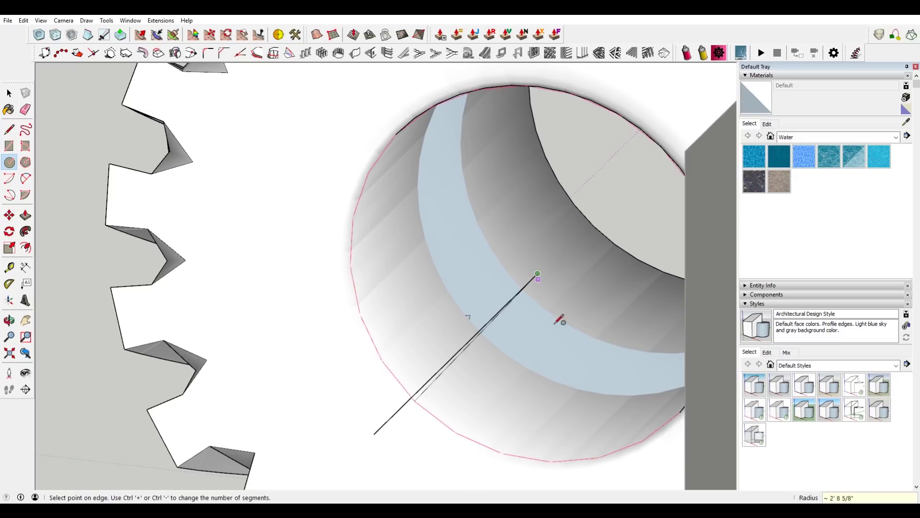
click(41, 21)
click(65, 56)
click(579, 388)
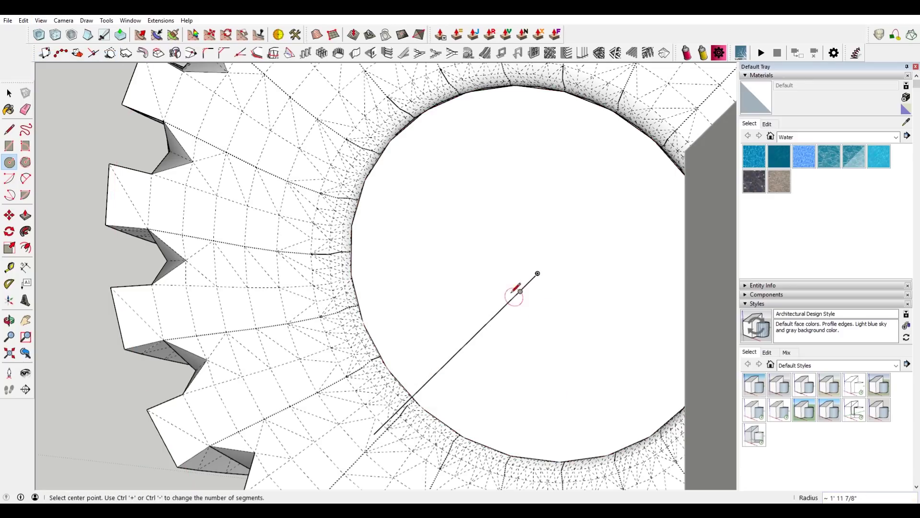
- Reverse the circular face covering the tire's side opening
scroll(474, 259, down, 2)
key(space)
click(496, 236)
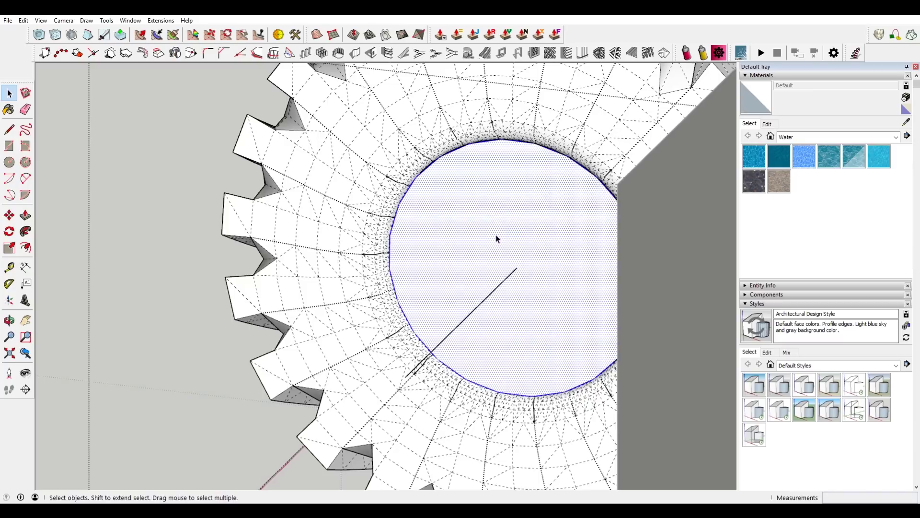
right_click(496, 237)
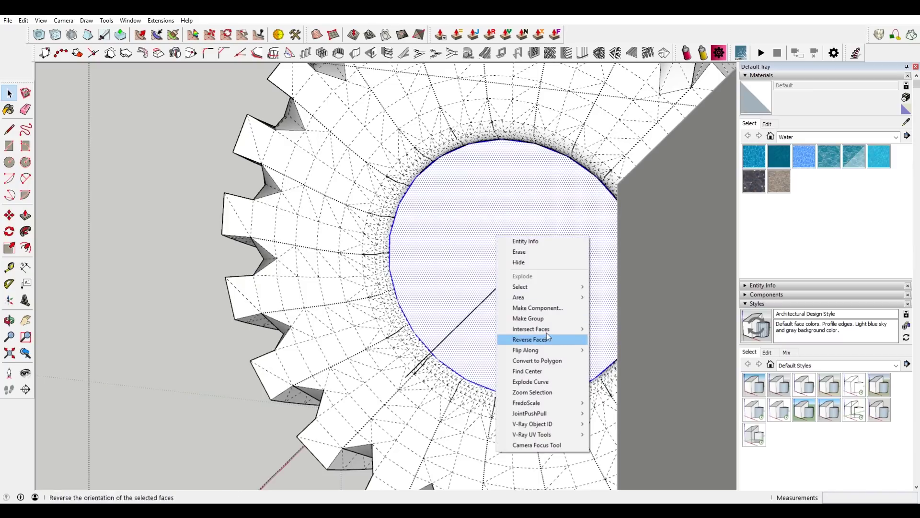
click(527, 339)
- Move the circular face along the axis into the opening and align its vertex with the tire's inner-wall endpoint
key(m)
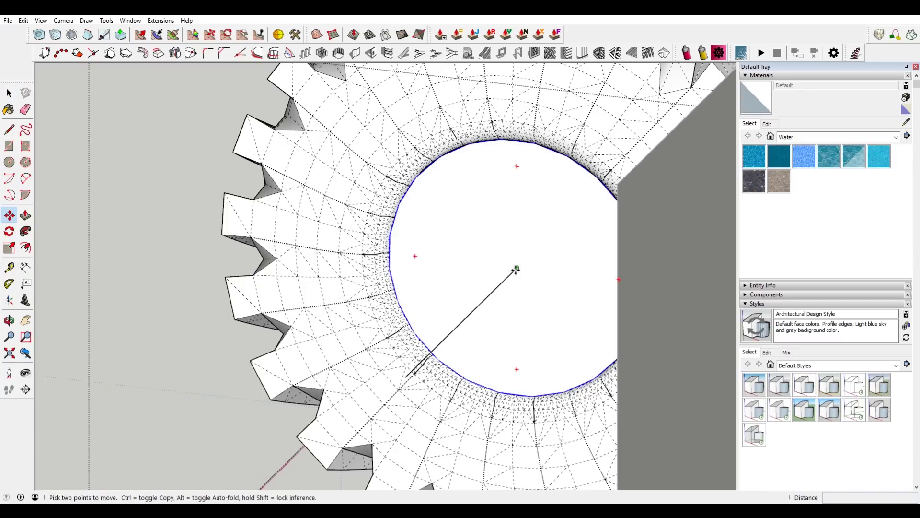
click(517, 267)
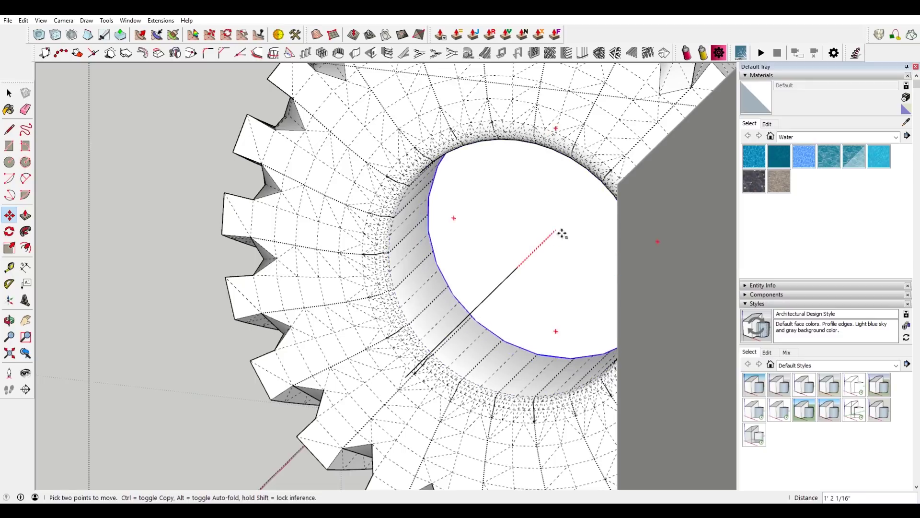
click(570, 215)
scroll(554, 328, up, 3)
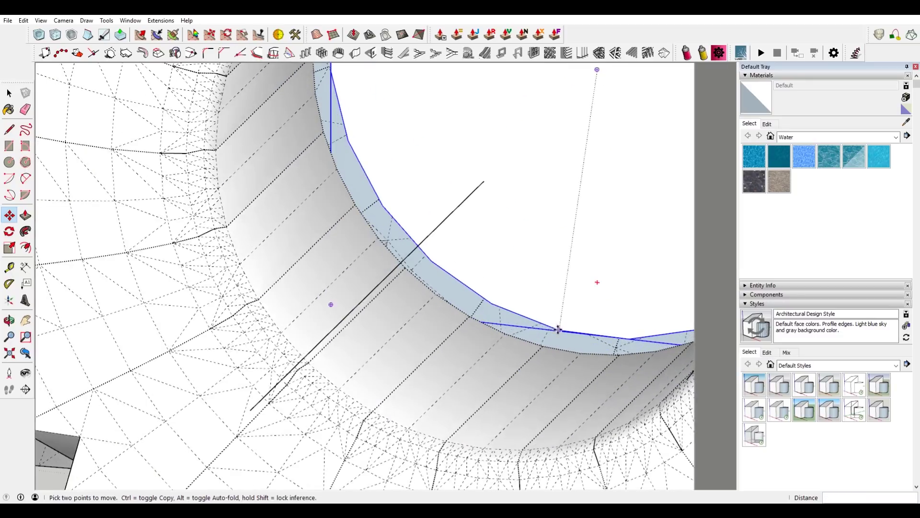
click(558, 329)
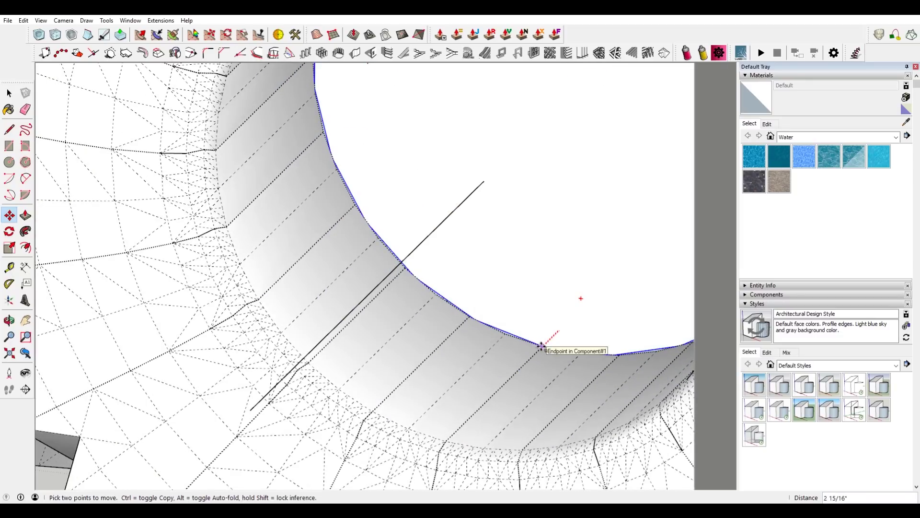
click(542, 346)
- Draw a second circle about 1' 11 7/8" in radius over the side opening, centered on the end of the axis line
middle_drag(555, 345, 596, 263)
scroll(554, 260, up, 4)
key(q)
middle_drag(510, 219, 529, 254)
key(space)
key(c)
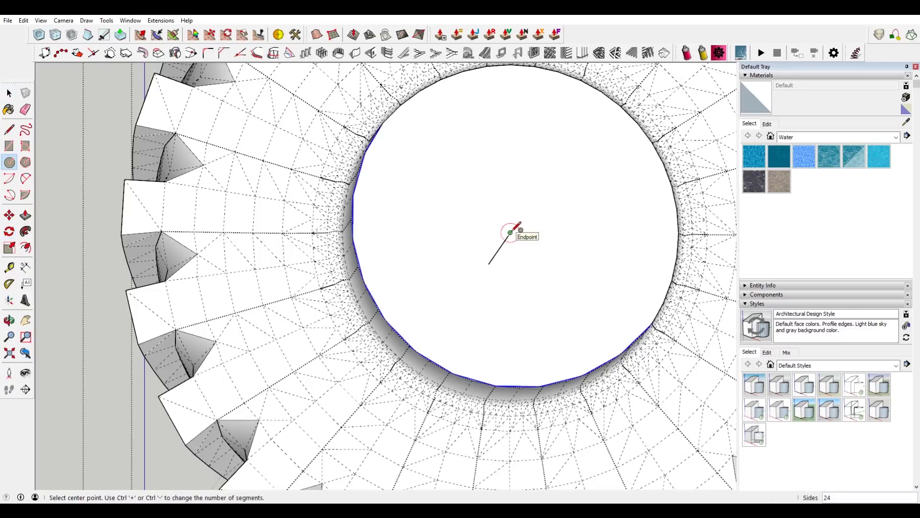
click(511, 232)
middle_drag(514, 232, 513, 350)
scroll(503, 376, up, 5)
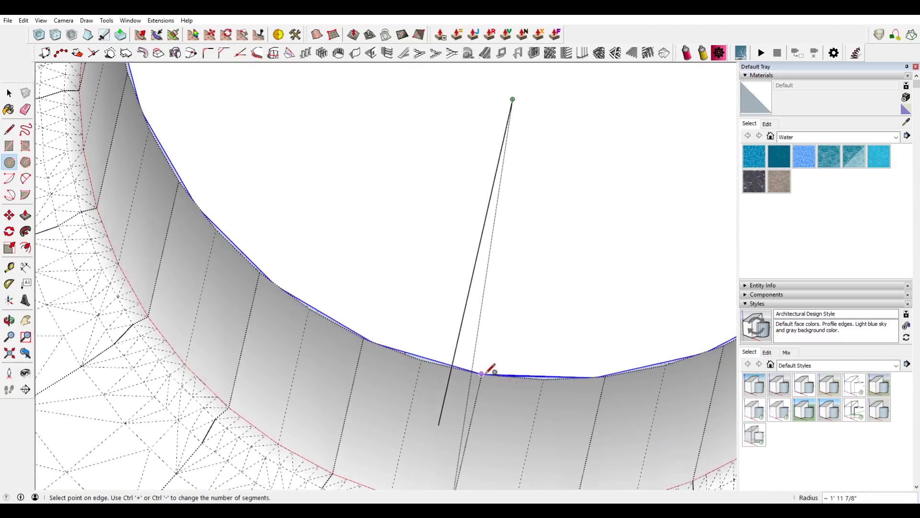
click(482, 373)
- Replace the recessed disc with the new circular face: cut the new face, delete the old disc, and paste in place
scroll(486, 370, down, 5)
key(space)
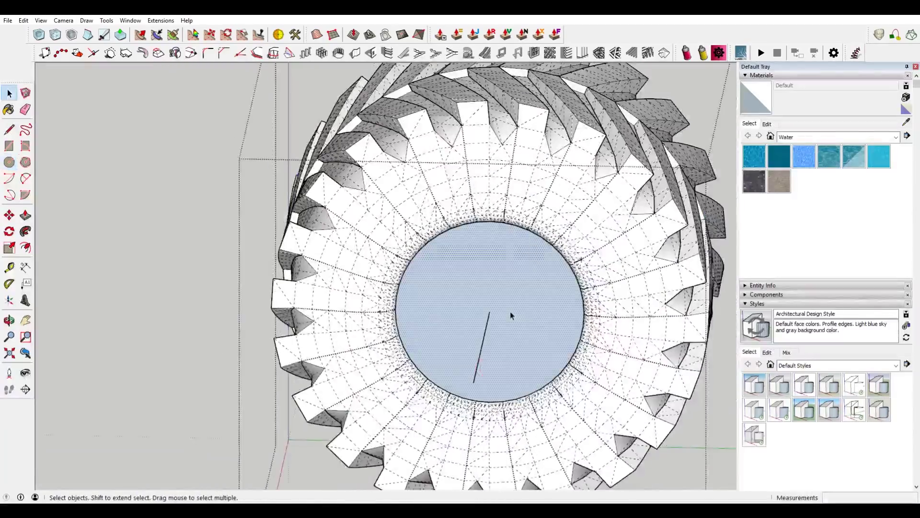
key(Delete)
double_click(511, 315)
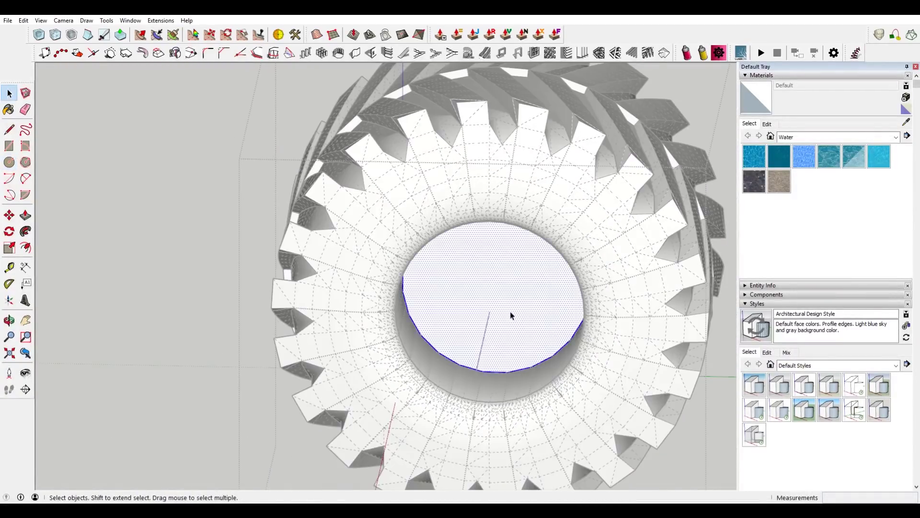
key(Delete)
click(22, 21)
click(60, 86)
- Move the pasted disc along the axis into the tire opening, starting from a vertex on its rim
scroll(449, 329, up, 4)
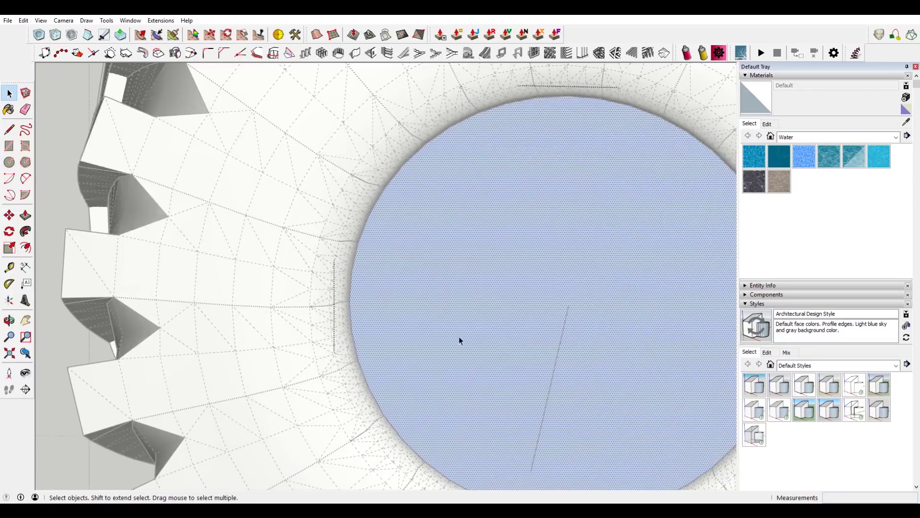
scroll(460, 335, down, 3)
key(m)
scroll(501, 429, up, 6)
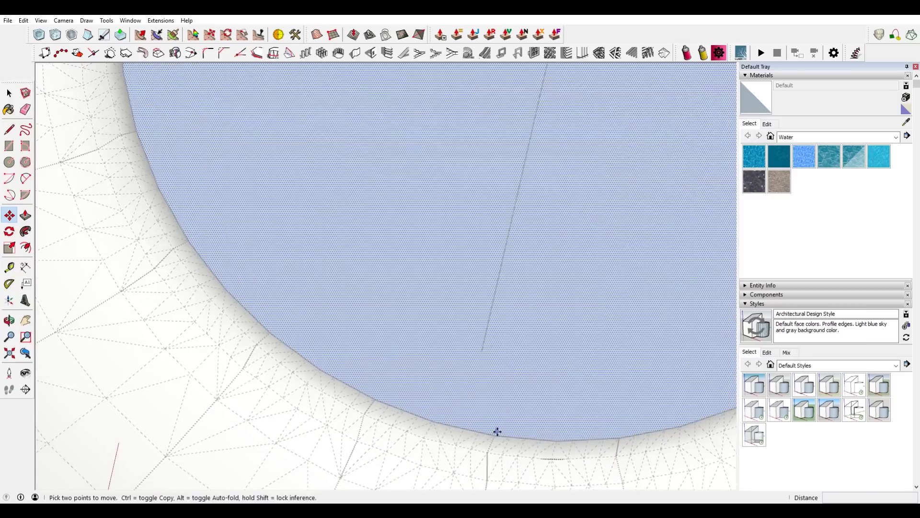
click(494, 435)
scroll(515, 345, down, 5)
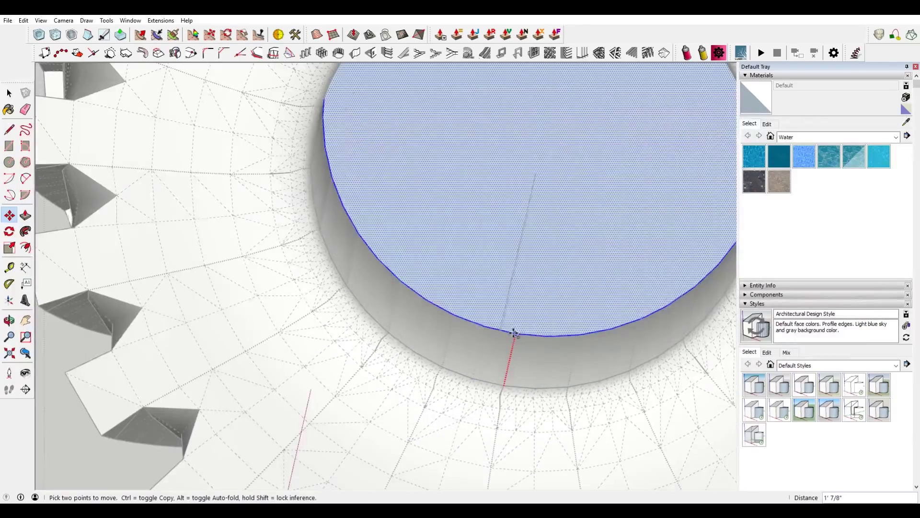
scroll(522, 294, up, 2)
click(520, 321)
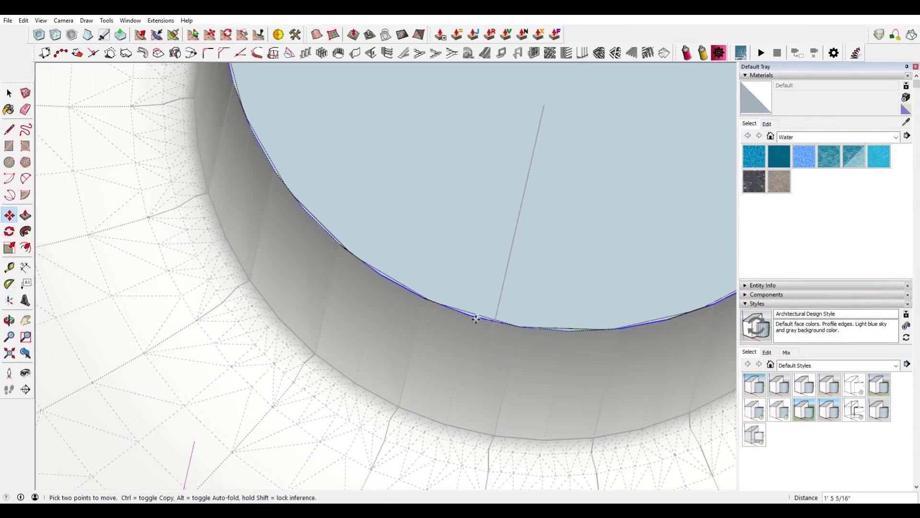
- Delete the disc just moved into the tire opening
scroll(476, 313, up, 5)
scroll(477, 314, down, 3)
key(space)
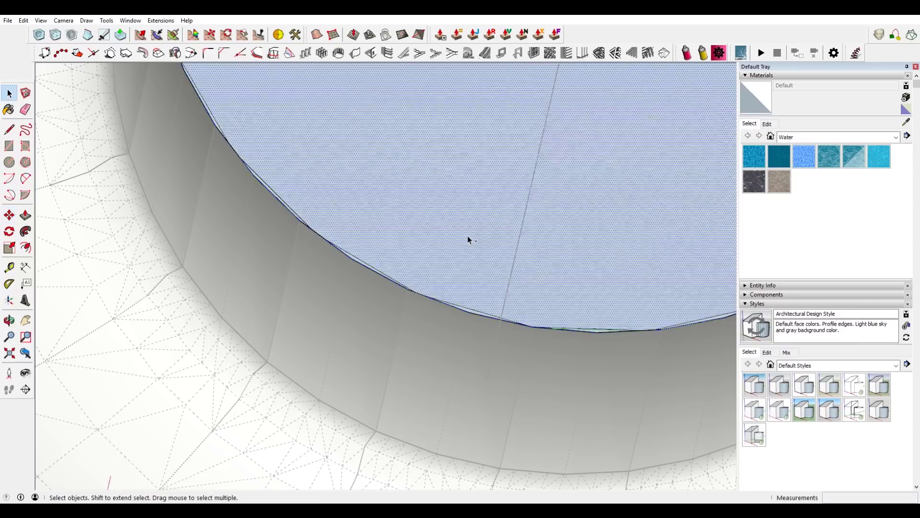
scroll(467, 235, up, 4)
click(487, 314)
key(Delete)
- Paste the circular face in place again and move it along the axis to the inner end of the opening's side wall
click(23, 21)
click(67, 96)
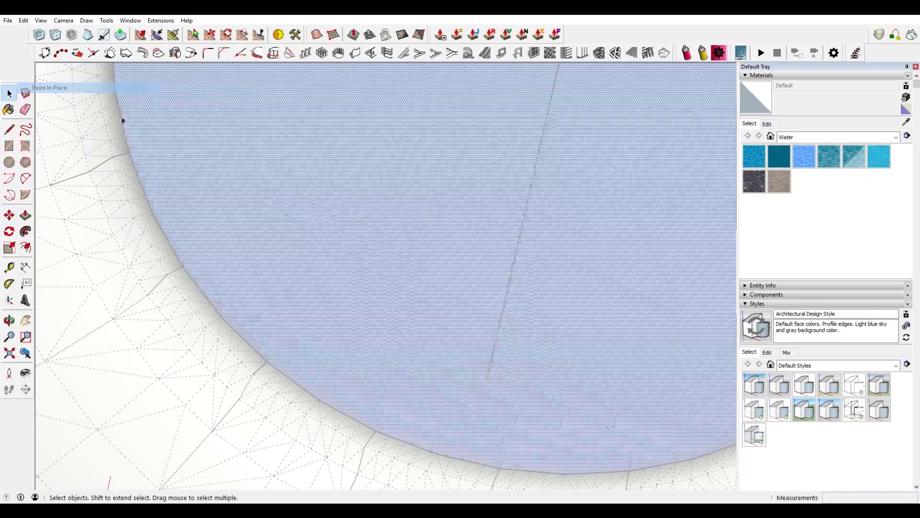
key(m)
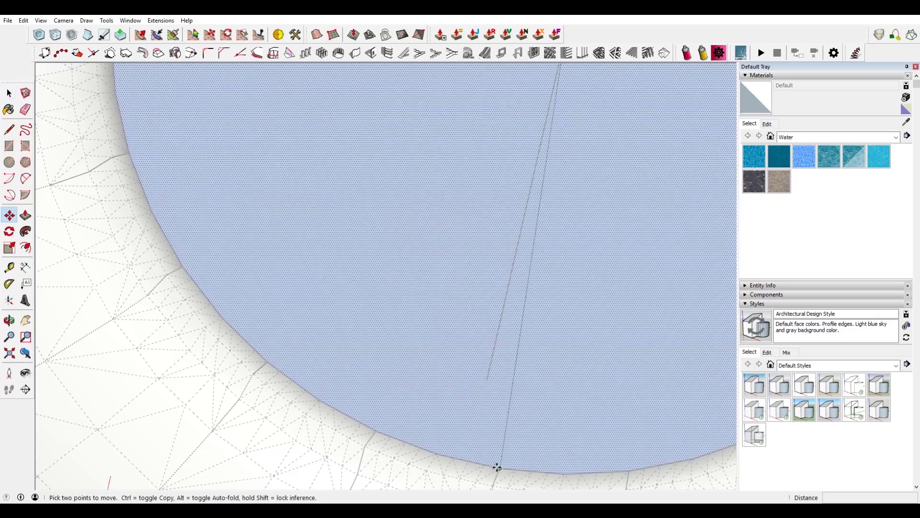
click(500, 467)
click(524, 329)
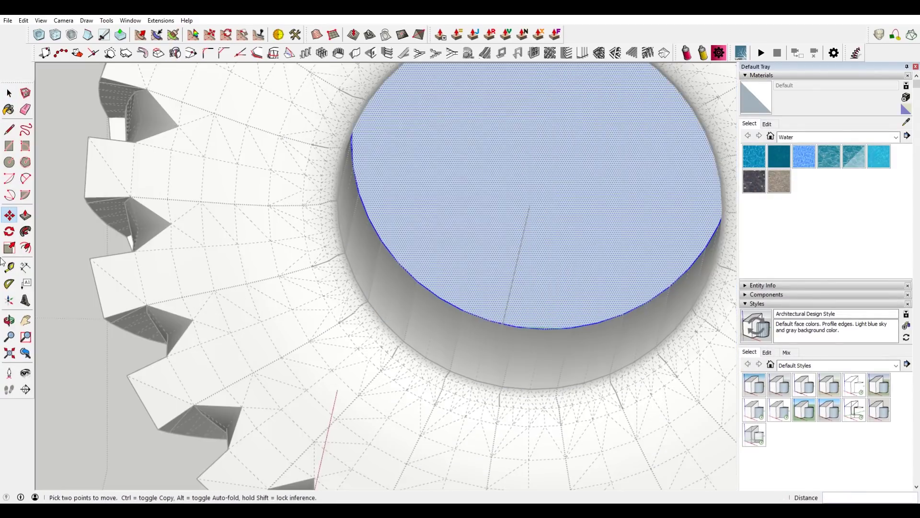
- Offset the recessed disc's edge inward and delete the inner disc, leaving a flat ring
click(26, 248)
scroll(376, 267, down, 2)
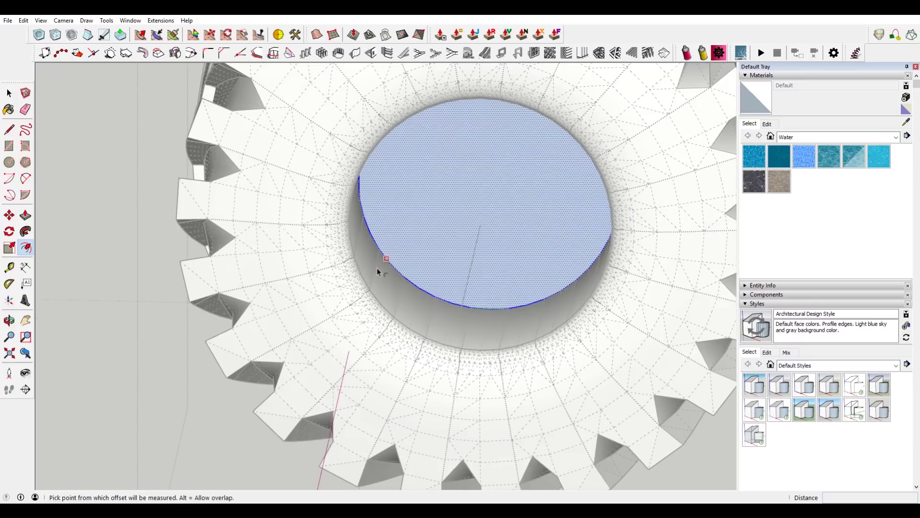
click(385, 256)
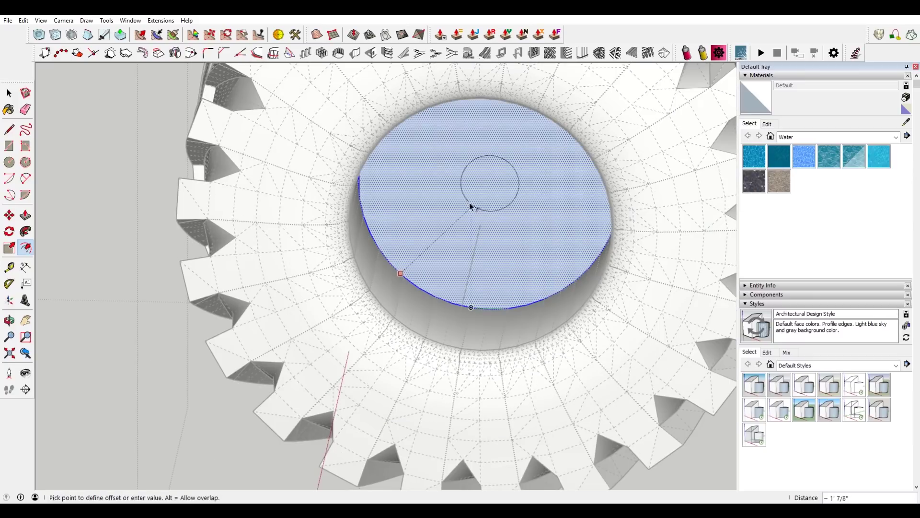
click(430, 228)
key(space)
click(425, 232)
key(Delete)
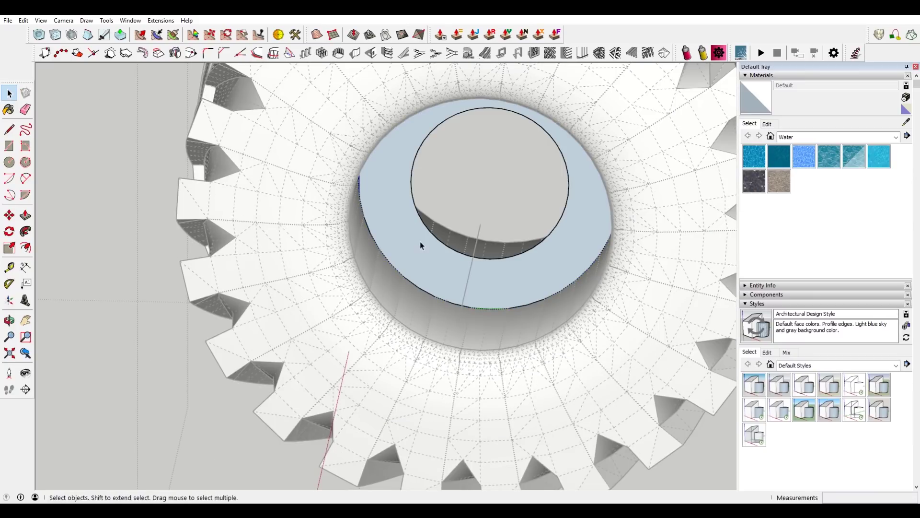
- Extrude the flat recessed ring along the tire's axis by about 5 1/2" with Push/Pull
scroll(444, 231, up, 2)
middle_drag(444, 231, 353, 313)
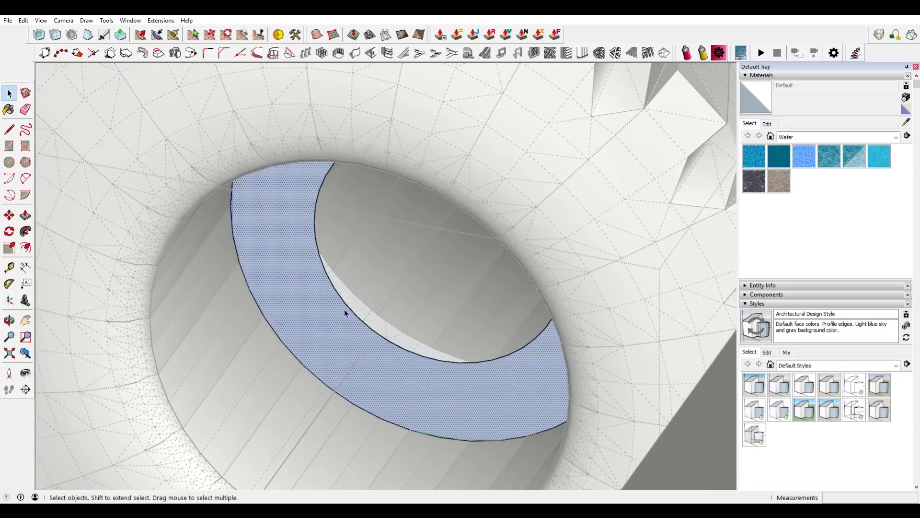
key(p)
click(307, 318)
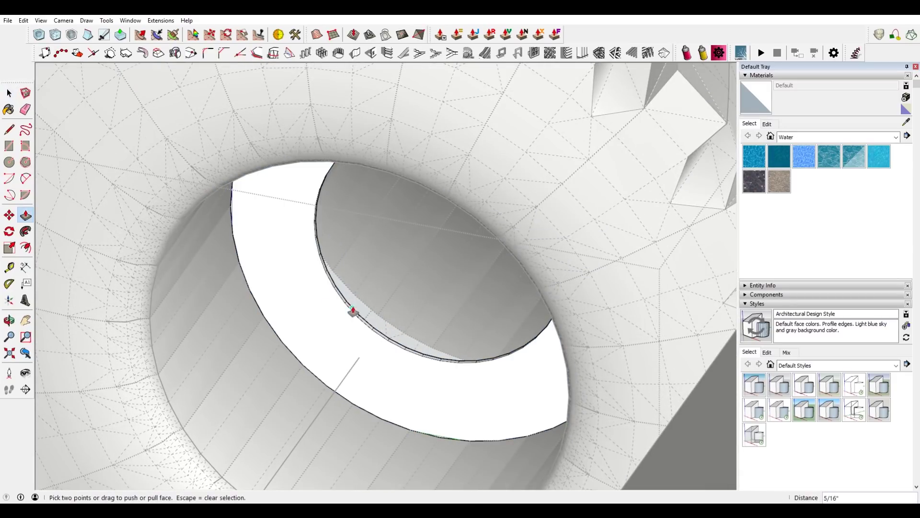
scroll(335, 317, up, 1)
click(325, 324)
click(324, 324)
scroll(374, 313, down, 2)
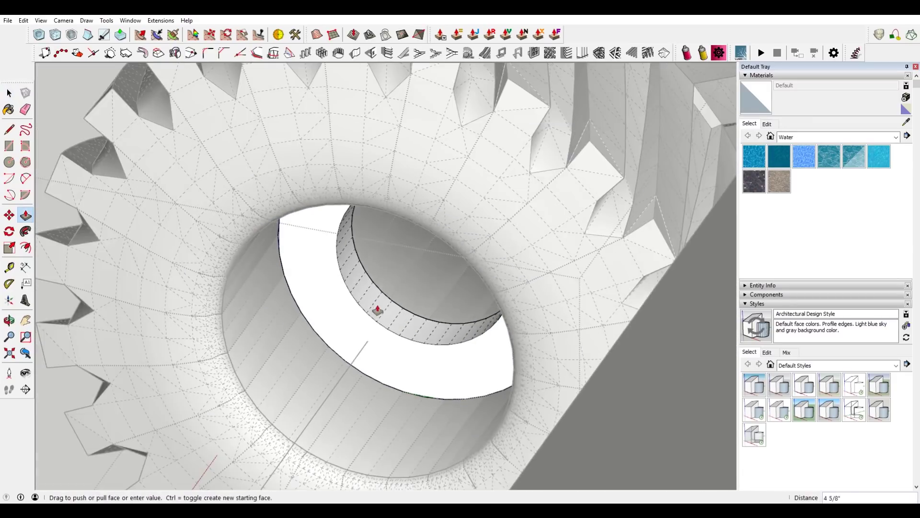
scroll(377, 312, down, 3)
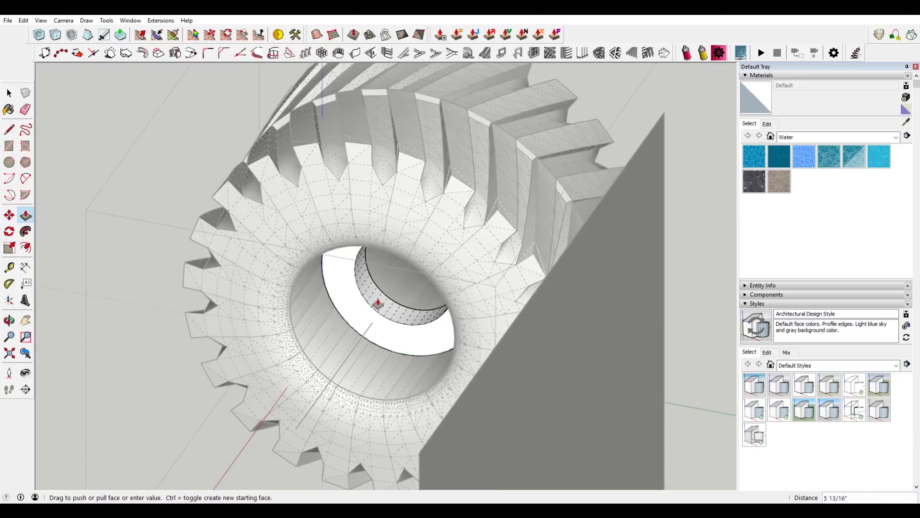
click(467, 115)
- Turn off the display of hidden geometry
middle_drag(312, 312, 403, 313)
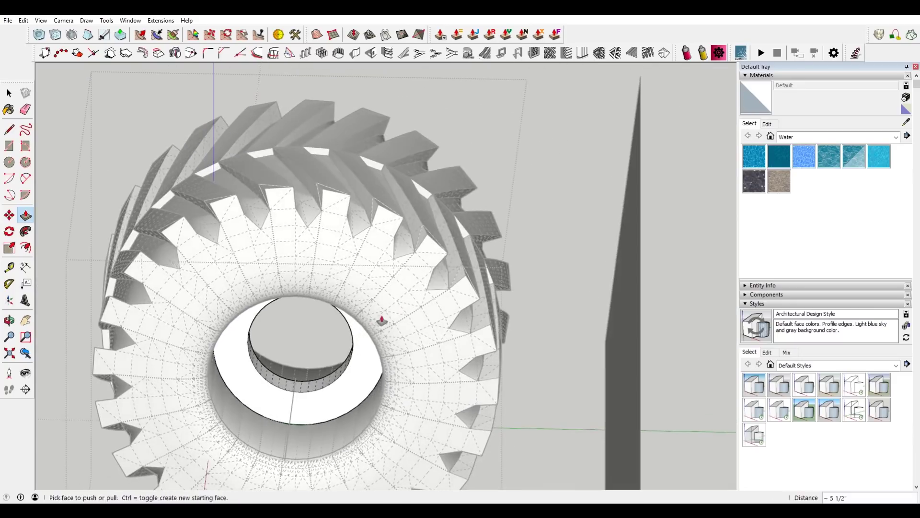
scroll(318, 379, up, 5)
click(41, 20)
click(67, 55)
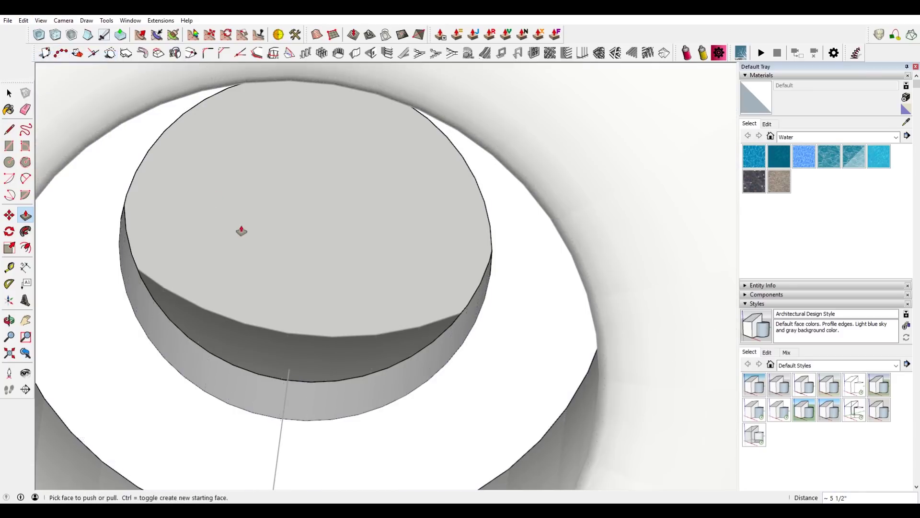
- Select the entire extruded ring with all its connected faces and edges and make it a group
scroll(235, 250, down, 5)
middle_drag(232, 273, 360, 258)
scroll(290, 246, down, 3)
middle_drag(290, 246, 421, 376)
scroll(413, 364, up, 5)
key(space)
click(401, 357)
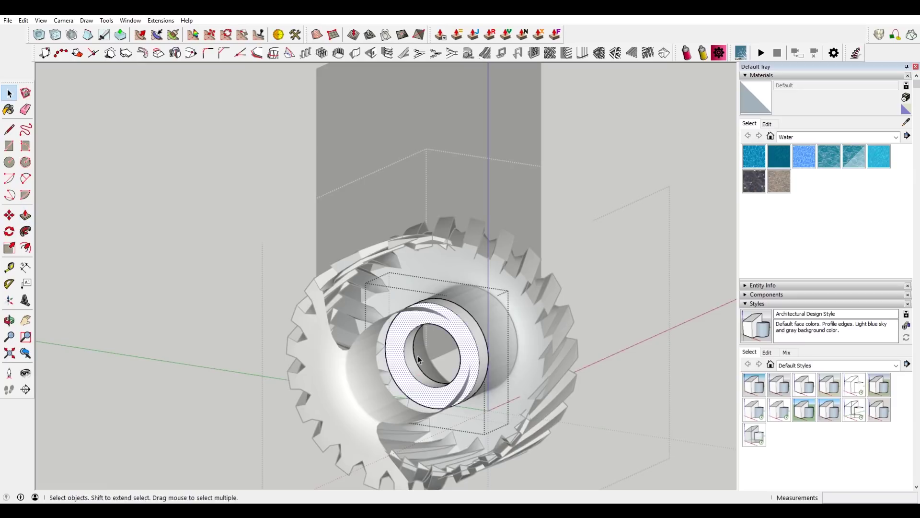
double_click(418, 360)
triple_click(473, 326)
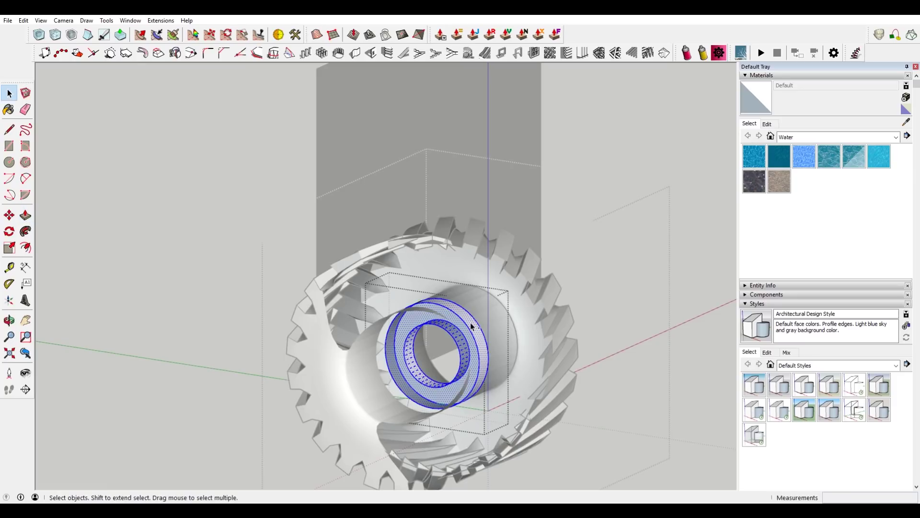
right_click(472, 325)
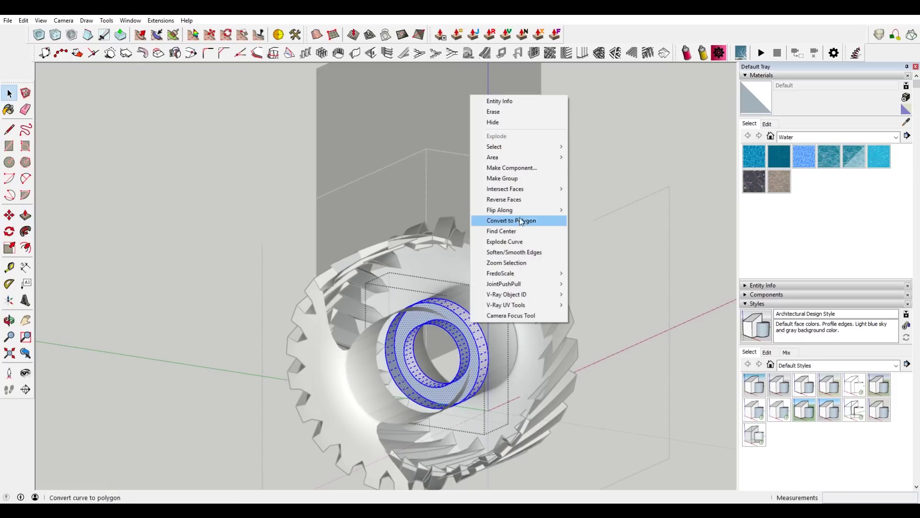
click(533, 178)
- Cut the ring group, open the tire half's component for editing and paste the ring in place inside it
click(602, 263)
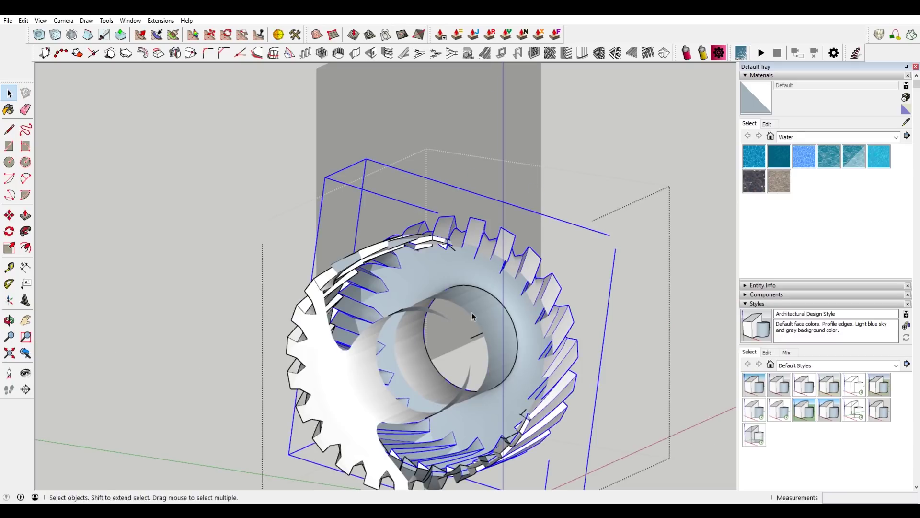
double_click(475, 312)
click(477, 313)
click(24, 20)
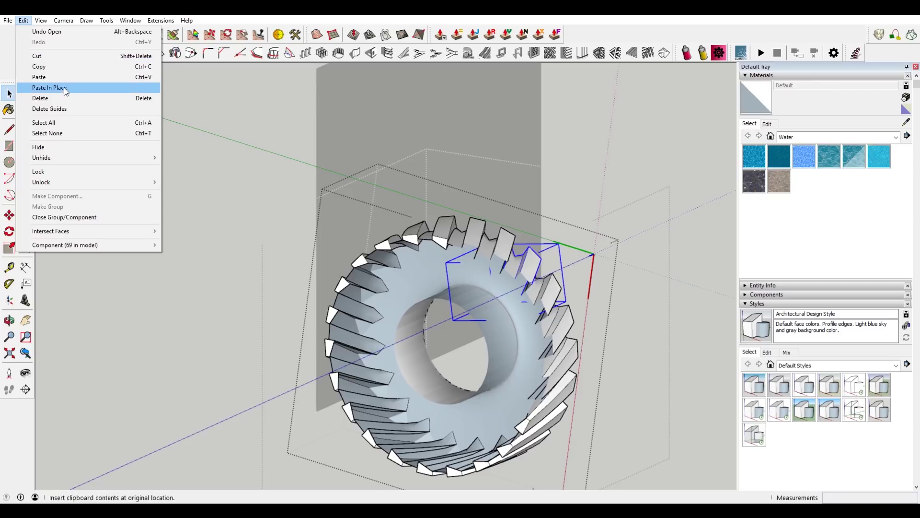
click(64, 87)
click(130, 227)
- Switch the camera from parallel projection to perspective
middle_drag(411, 343, 522, 316)
click(41, 21)
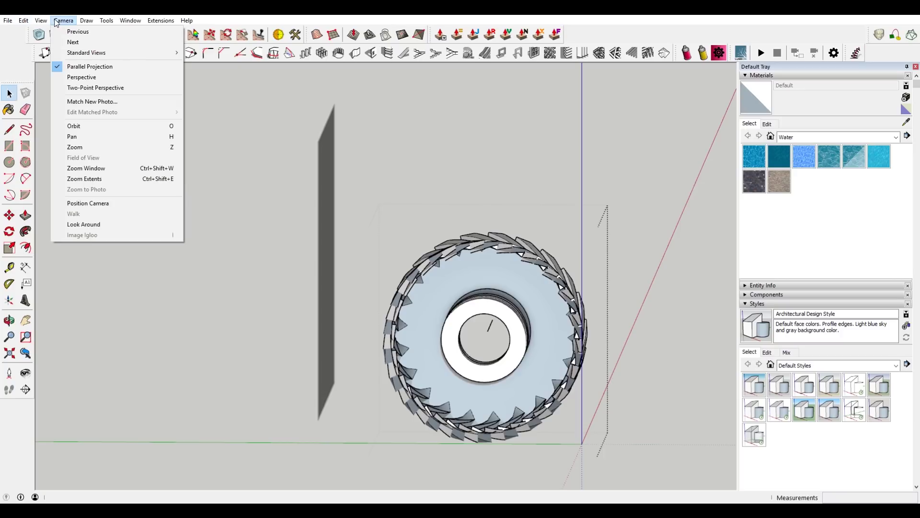
click(75, 77)
middle_drag(481, 350, 337, 323)
scroll(386, 323, up, 10)
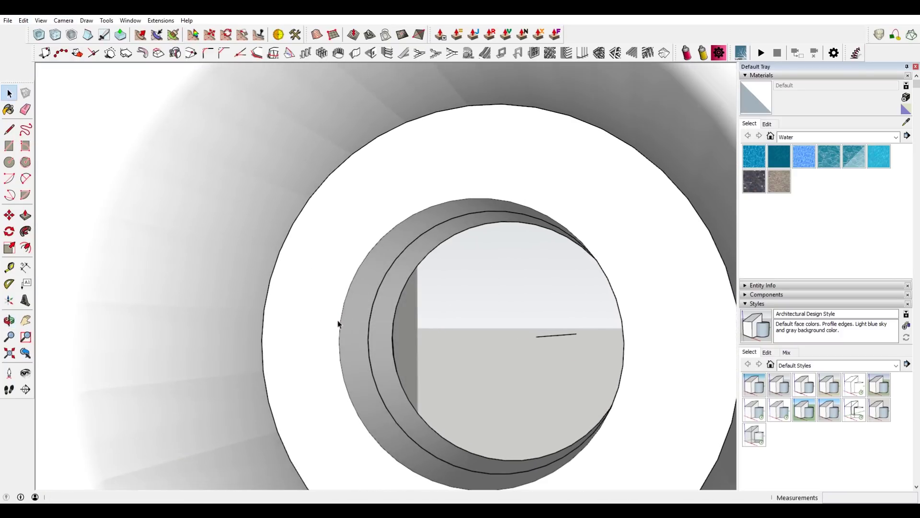
- Open the ring group and hide the circular seam edge inside its hole where the two halves meet
double_click(377, 282)
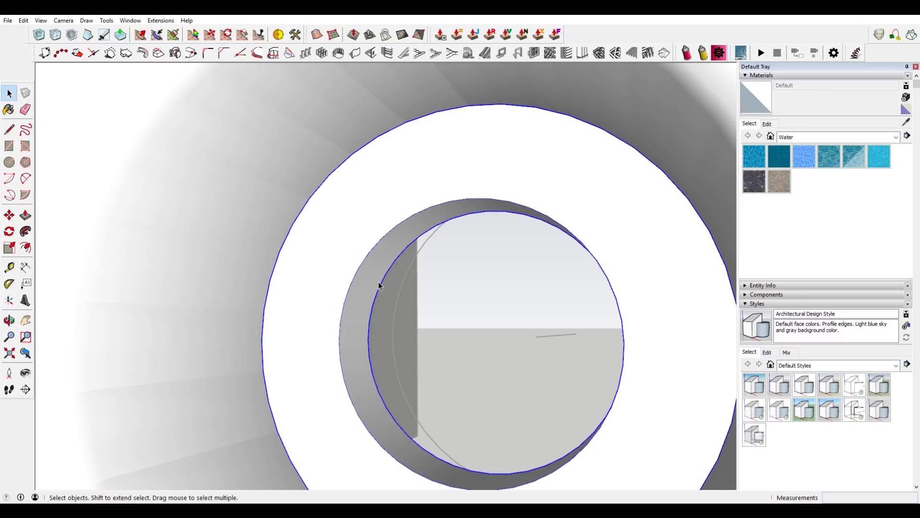
triple_click(379, 286)
click(382, 281)
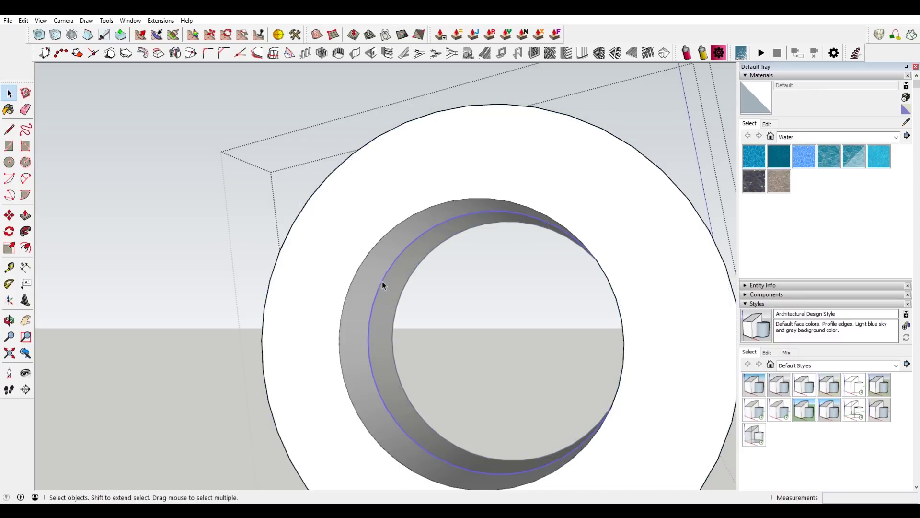
right_click(381, 281)
click(405, 310)
- Delete the short stray line at the center of the rim's opening
scroll(411, 308, down, 5)
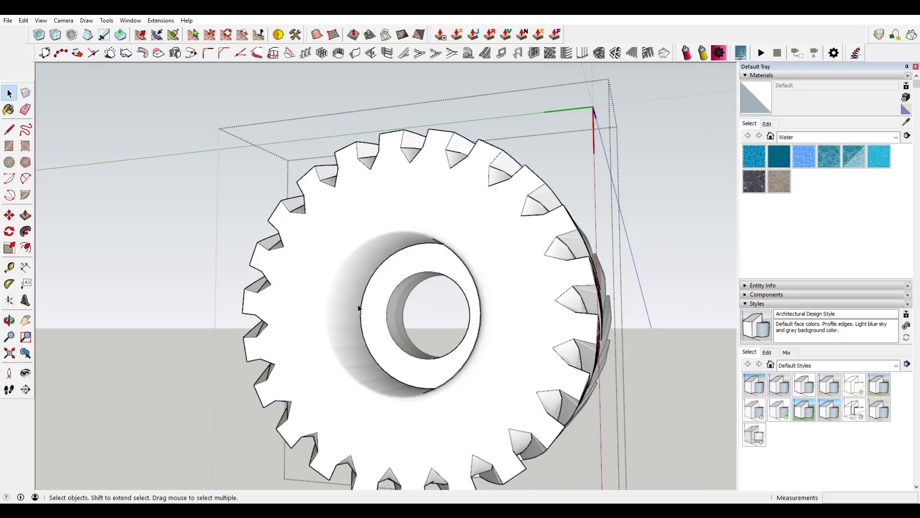
middle_drag(647, 225, 587, 240)
scroll(404, 324, up, 5)
middle_drag(405, 325, 274, 277)
scroll(476, 359, down, 5)
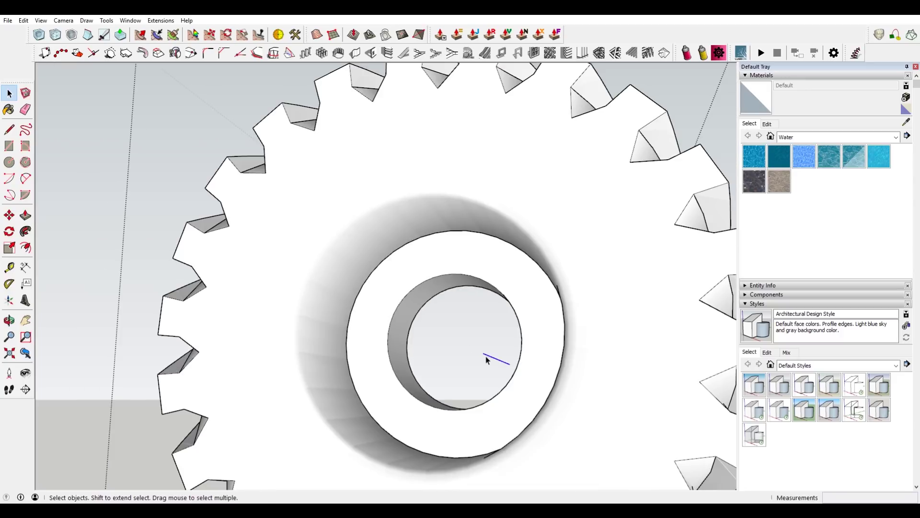
- Examine the tire and rim from several angles and compare them with the reference tire picture
scroll(498, 360, down, 4)
middle_drag(499, 339, 475, 269)
scroll(472, 268, down, 3)
scroll(445, 255, up, 3)
middle_drag(547, 296, 363, 246)
scroll(385, 271, down, 3)
middle_drag(513, 259, 551, 263)
scroll(546, 238, down, 3)
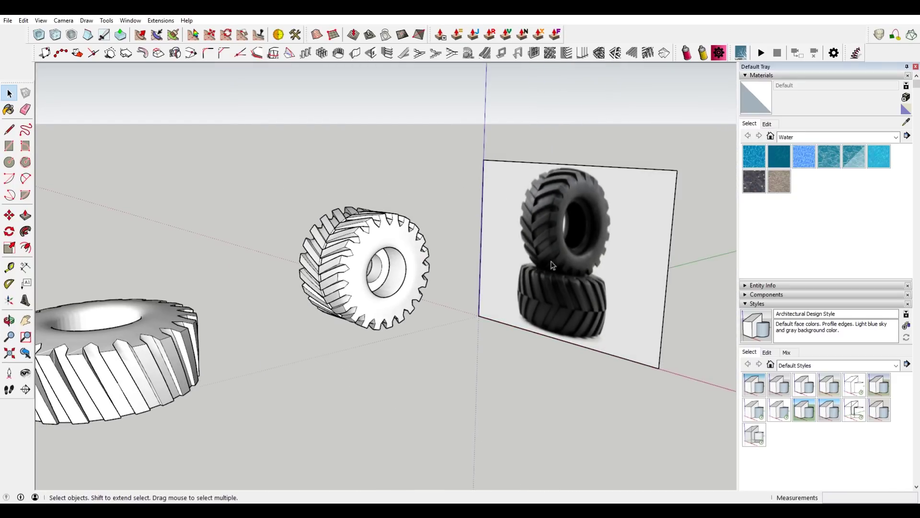
- Open the tire component and scale the rim ring along its axis toward the opening by a factor of about 3.00
scroll(384, 263, up, 5)
click(385, 262)
double_click(387, 264)
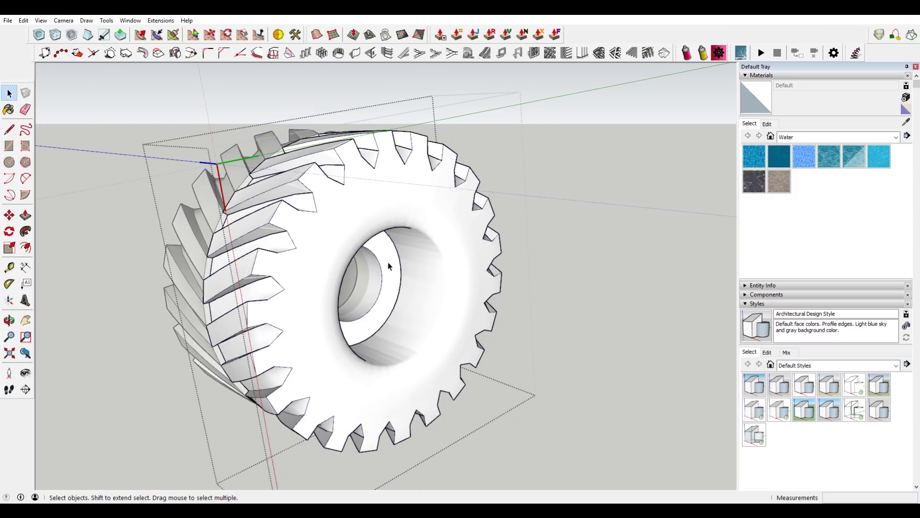
key(s)
click(339, 279)
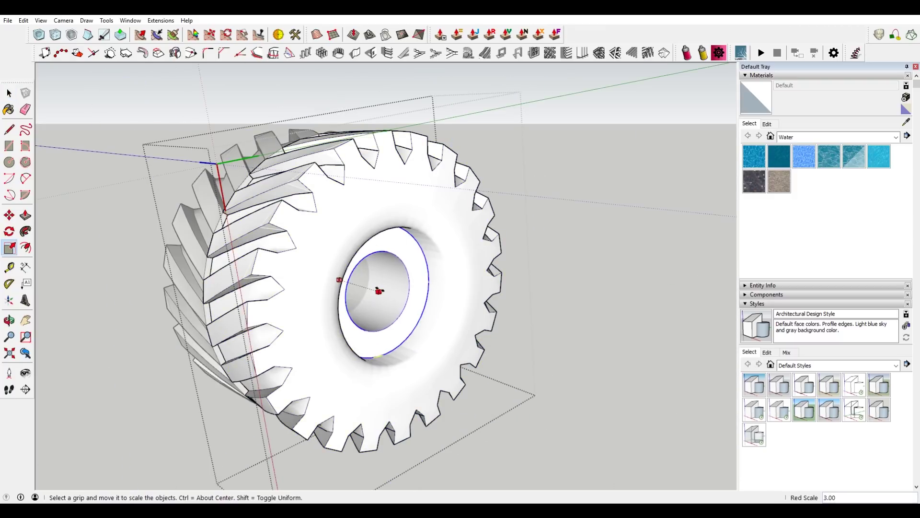
scroll(372, 288, down, 5)
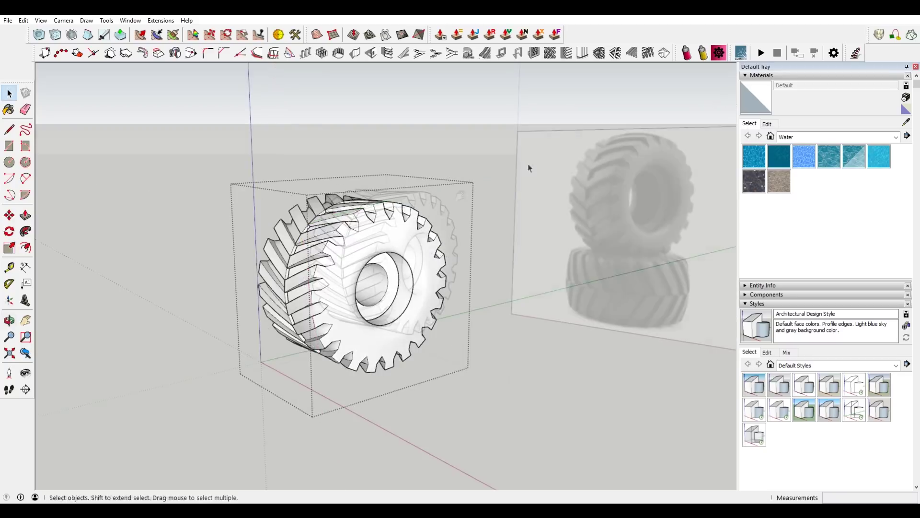